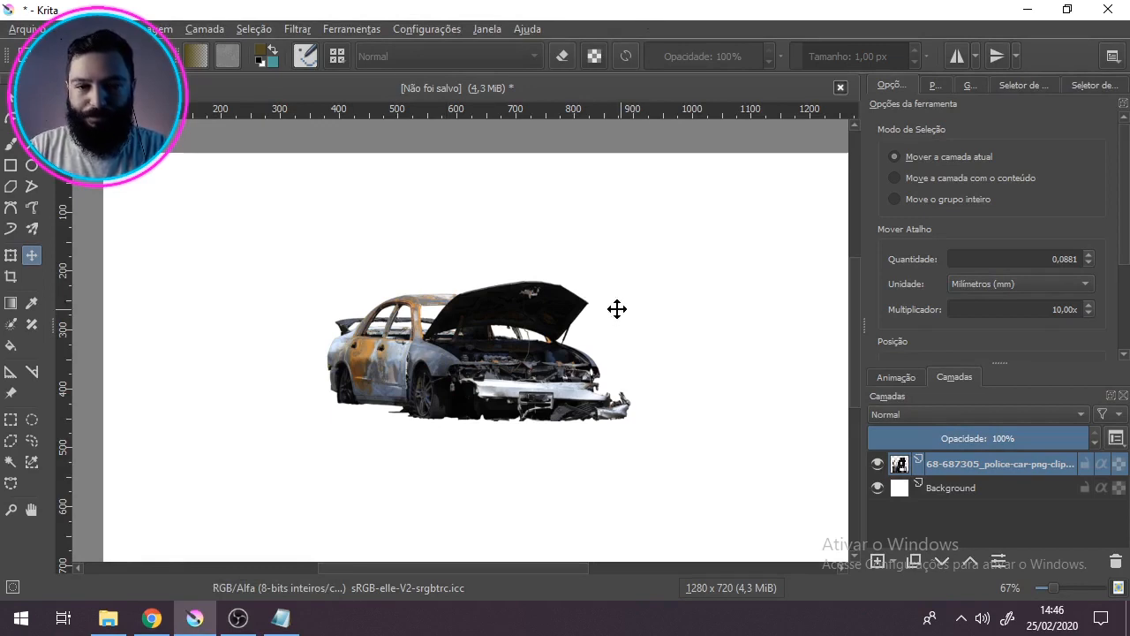
drag(541, 444, 516, 425)
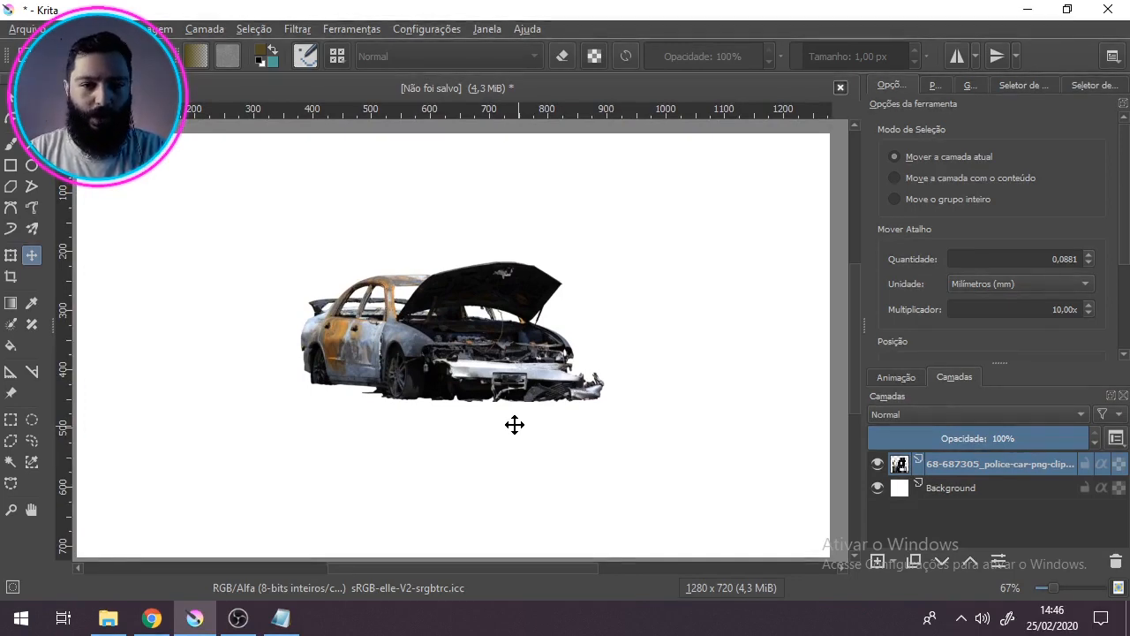
scroll(446, 378, up, 2)
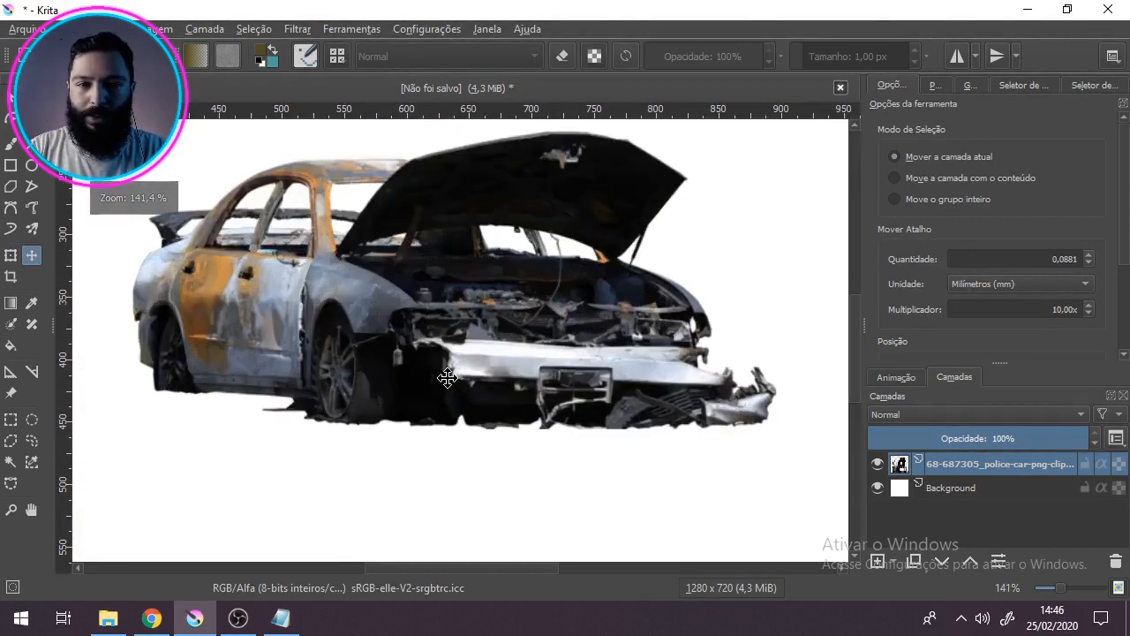
drag(447, 378, 487, 405)
scroll(483, 405, down, 1)
scroll(483, 404, up, 1)
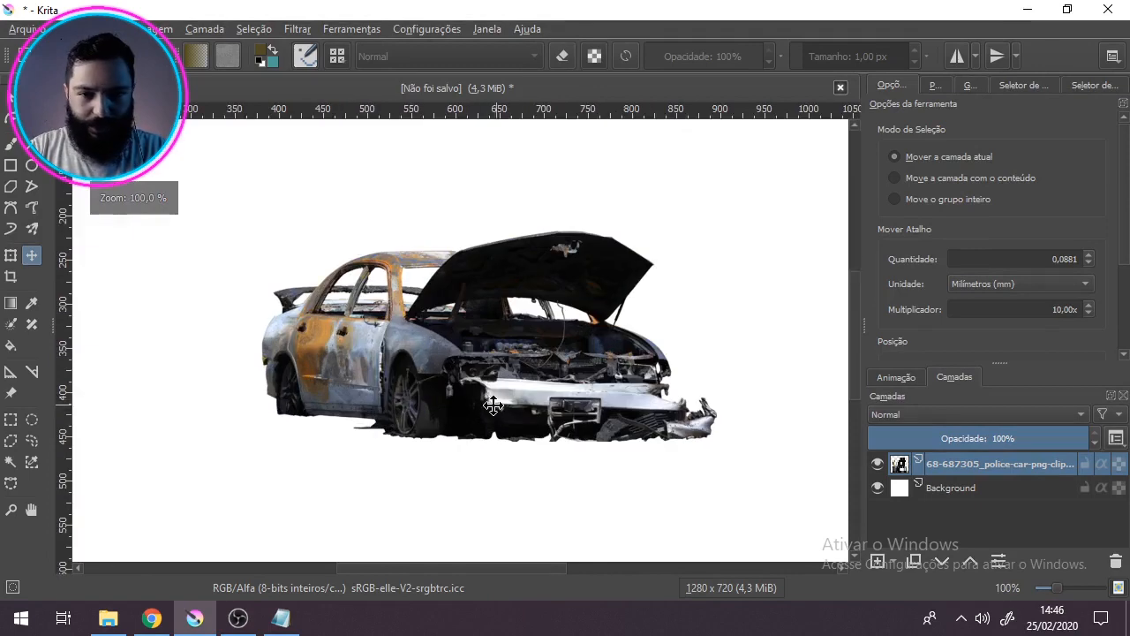
Step: Switch to Chrome and look over the NicePNG source image of wrecked cars and the "car destroyed png" image results
click(152, 617)
click(508, 17)
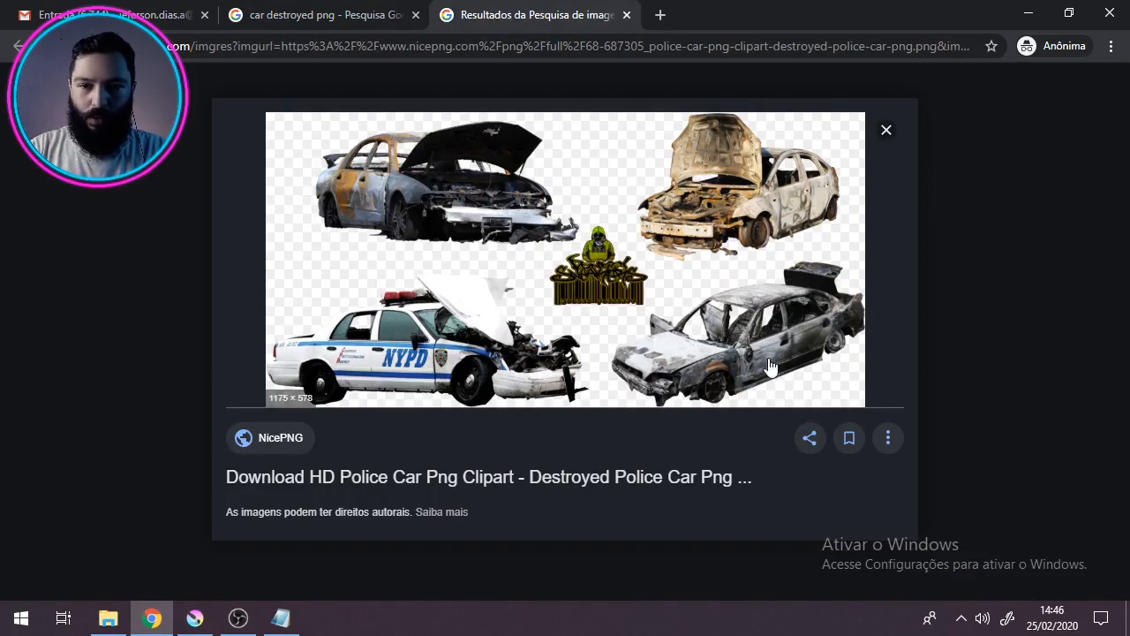
click(296, 14)
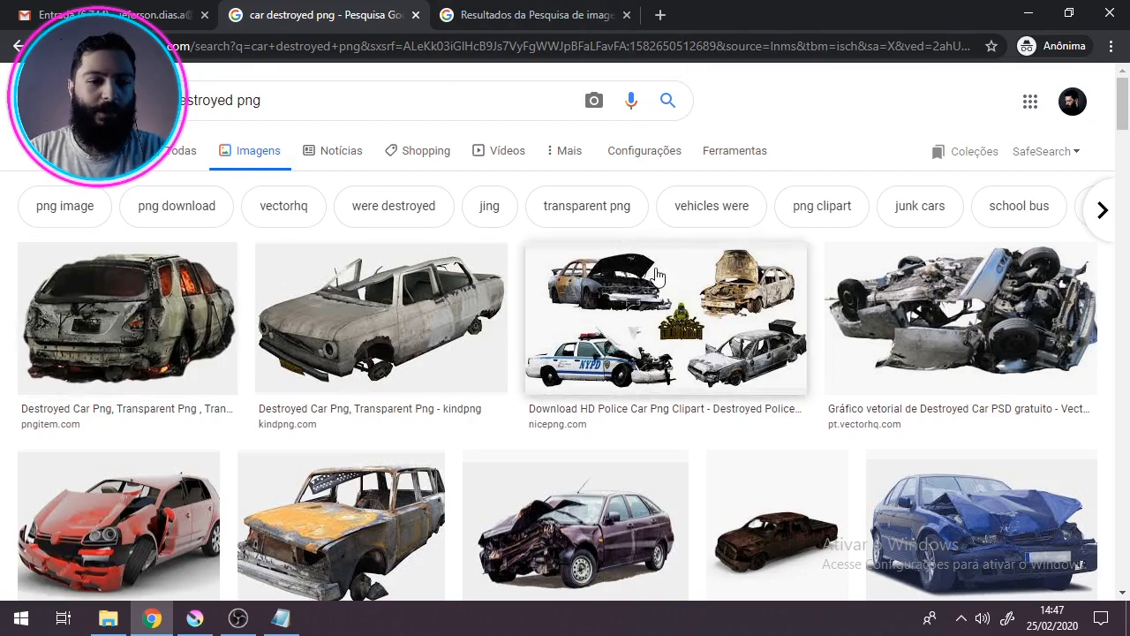
scroll(656, 275, down, 4)
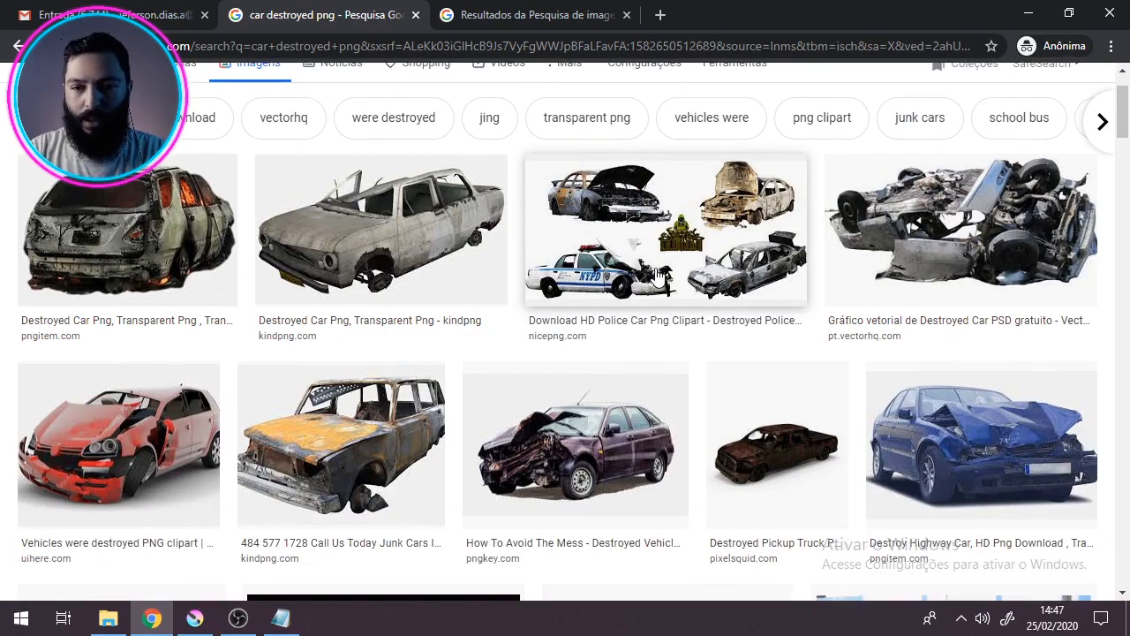
scroll(656, 275, down, 3)
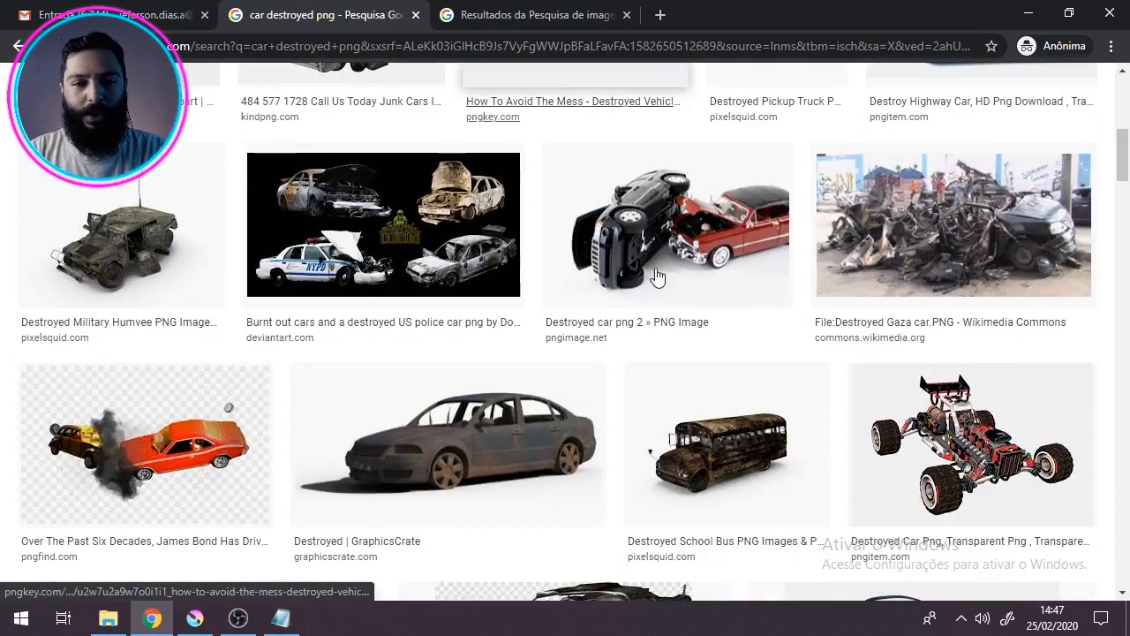
scroll(656, 274, down, 5)
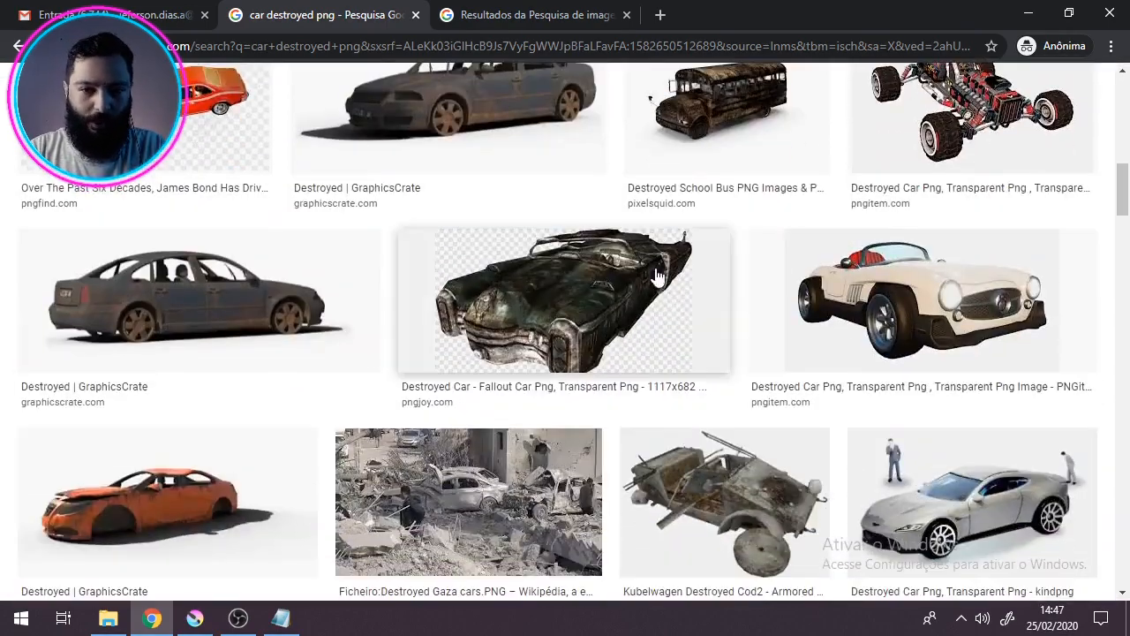
scroll(732, 429, down, 1)
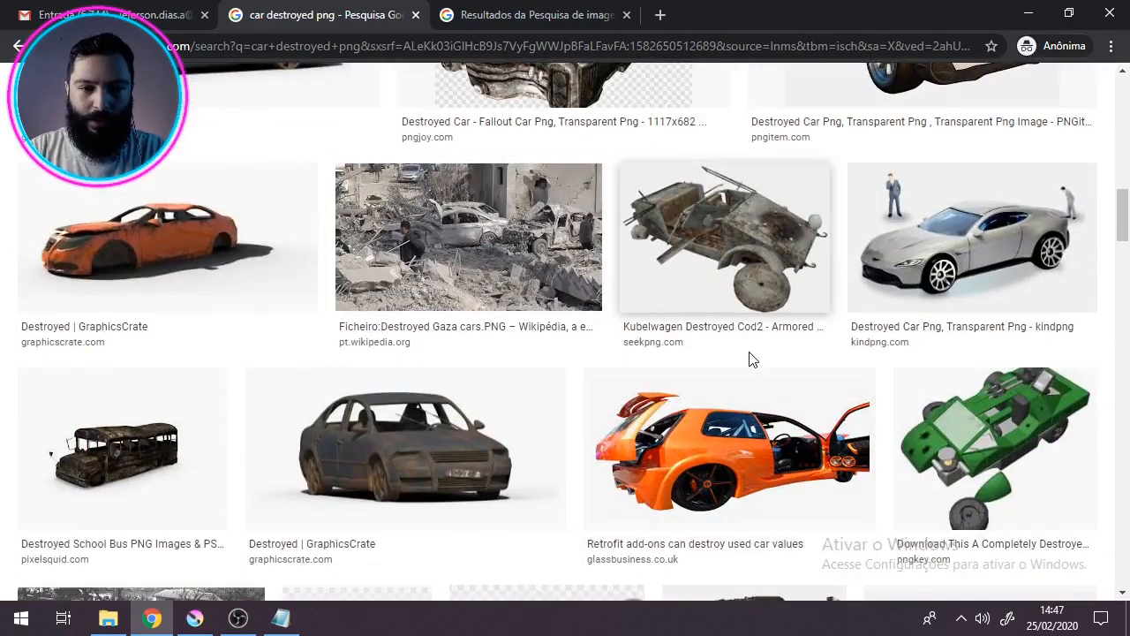
scroll(749, 358, up, 9)
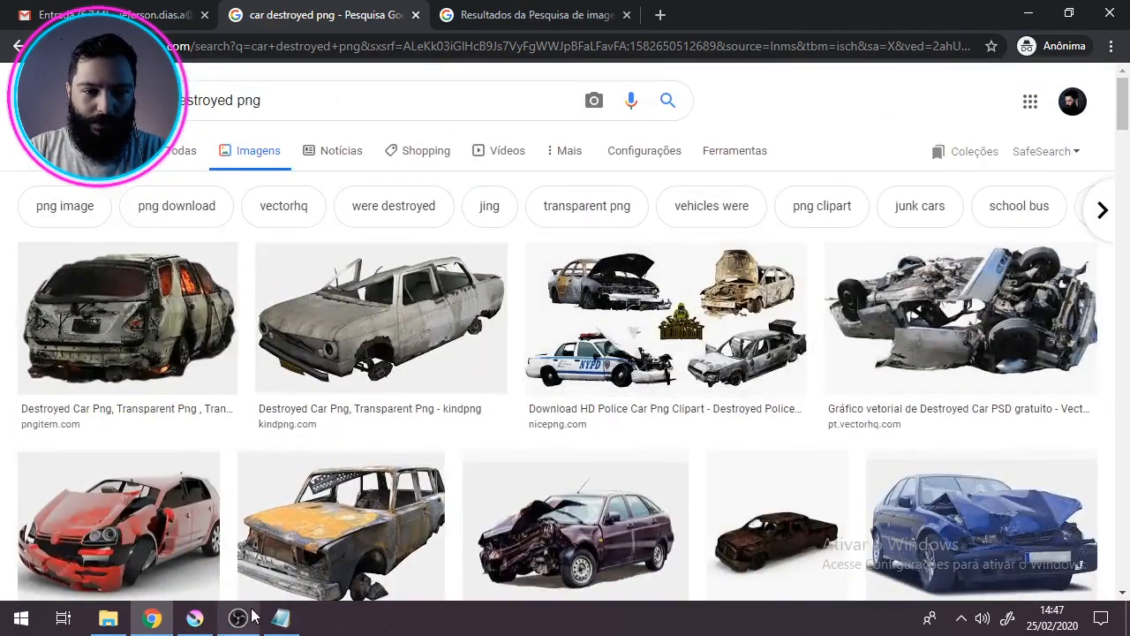
click(195, 617)
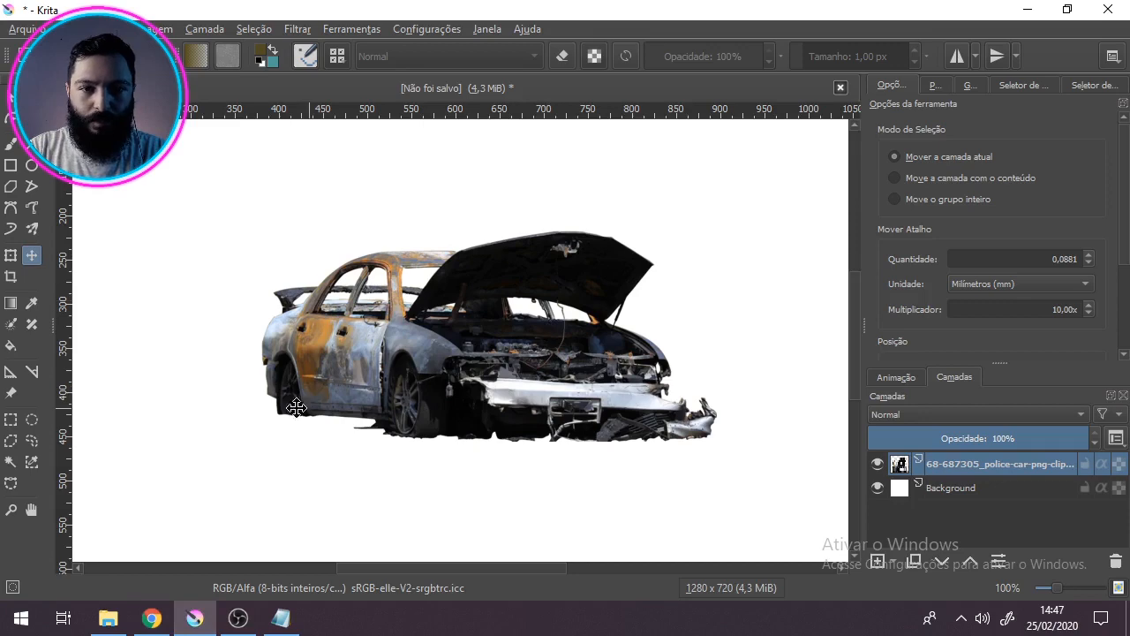
scroll(411, 382, down, 1)
scroll(411, 381, up, 1)
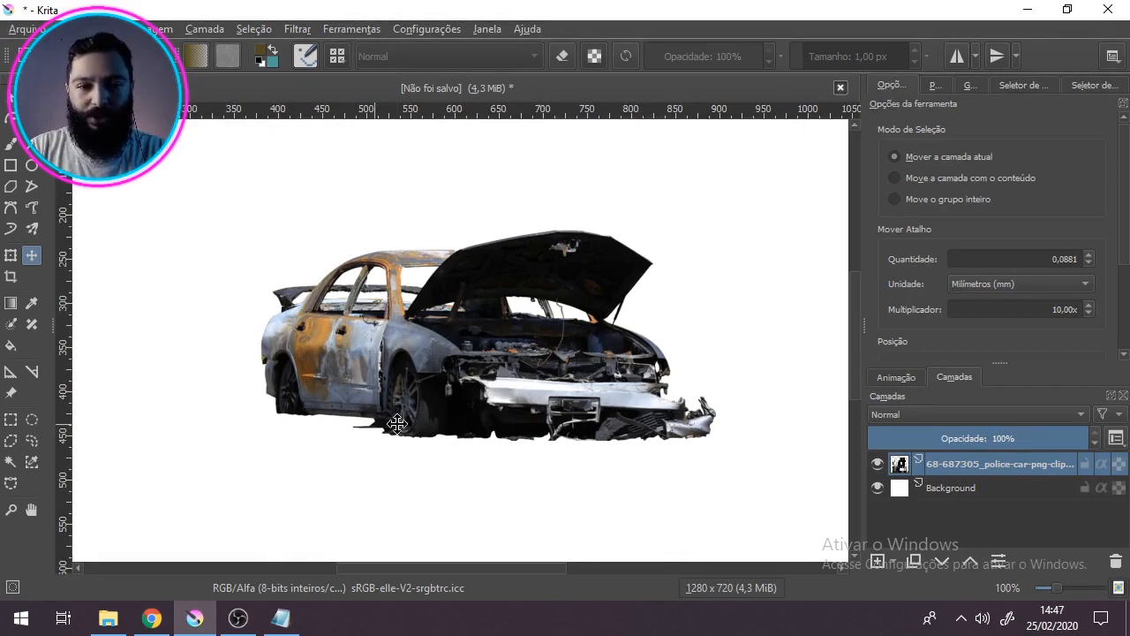
Step: Return to Chrome and compare the NicePNG wrecked-car sheet with the other destroyed-car pictures in the image results
click(168, 616)
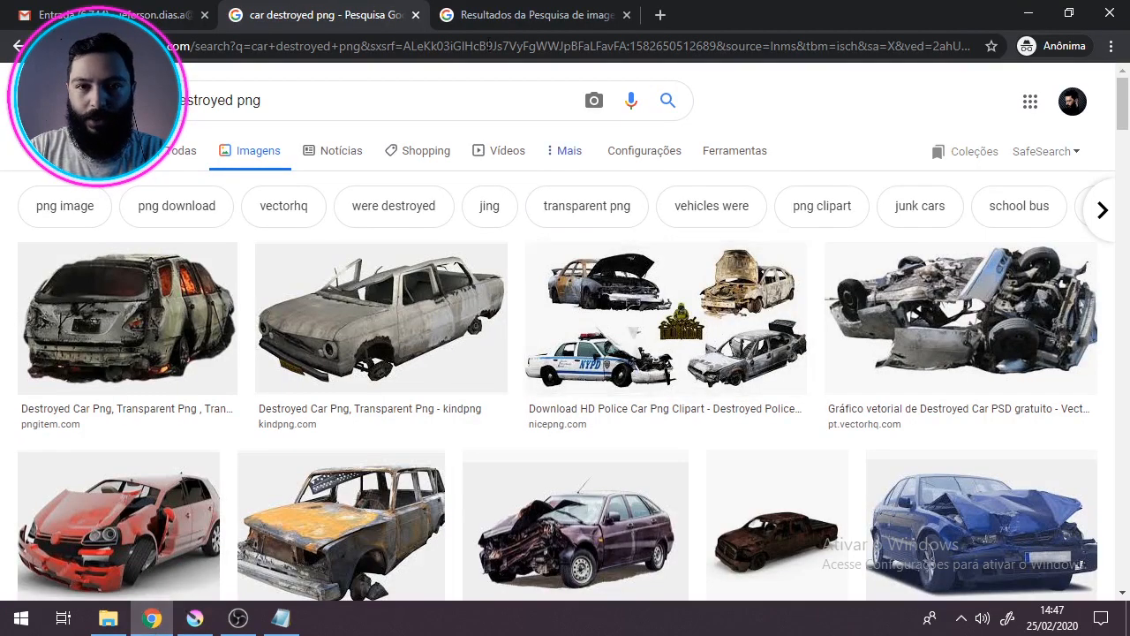
click(522, 25)
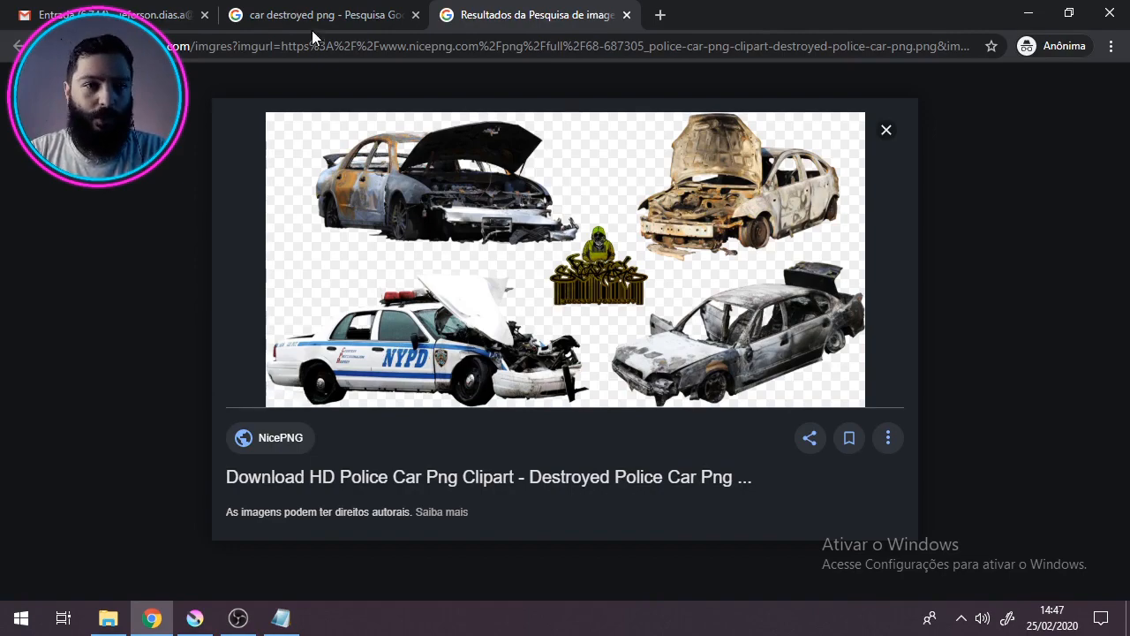
click(335, 15)
scroll(758, 309, down, 2)
scroll(758, 309, down, 1)
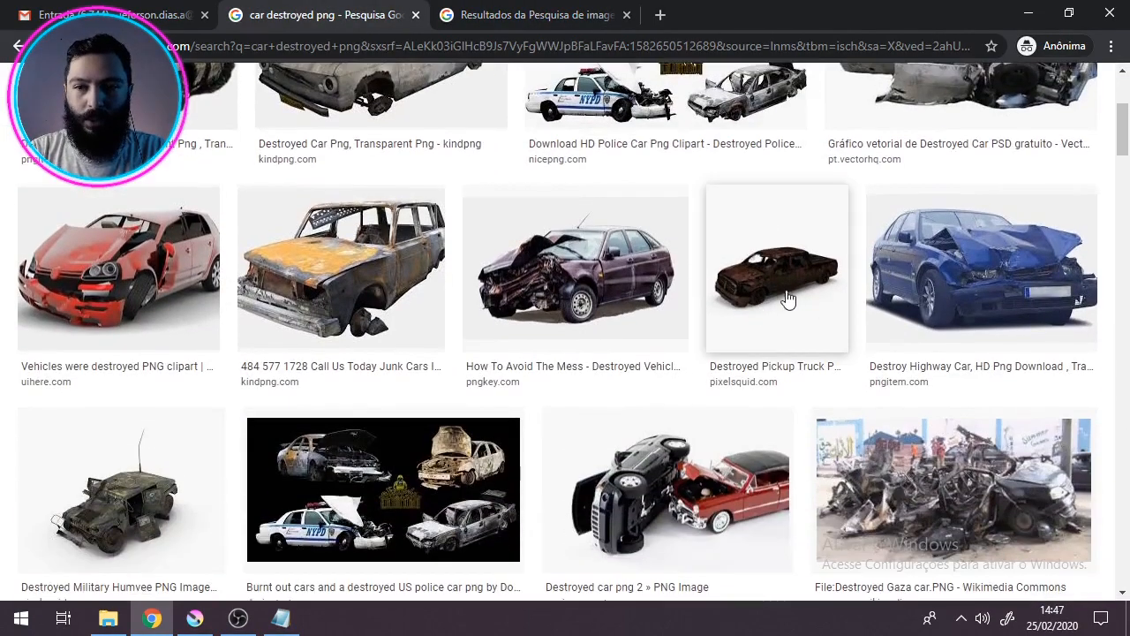
scroll(771, 327, down, 6)
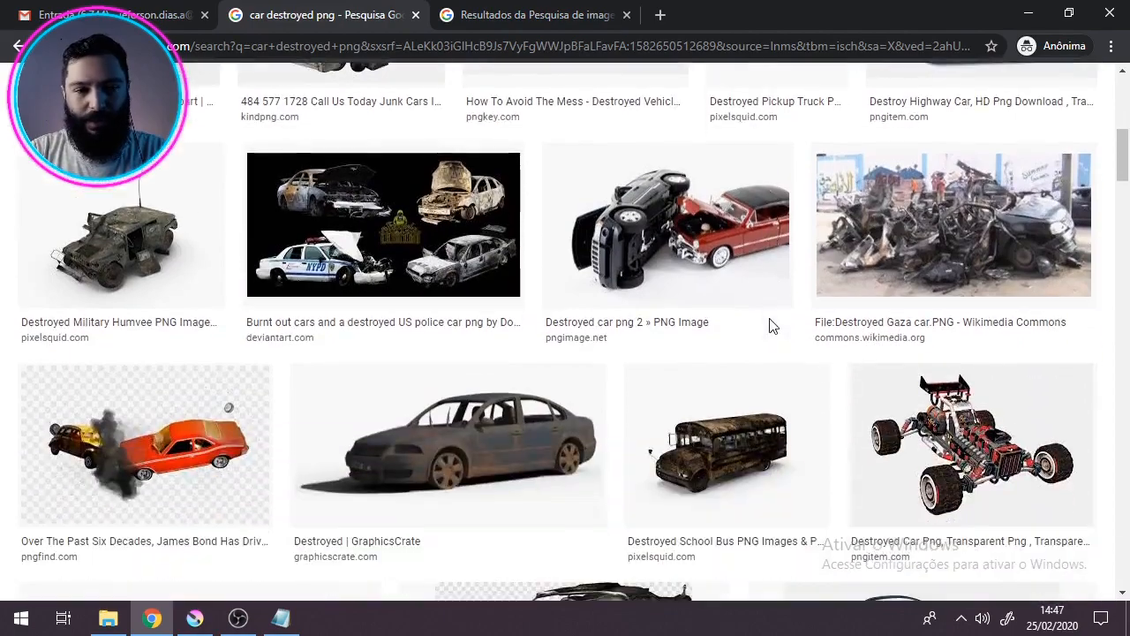
scroll(771, 327, down, 3)
scroll(530, 265, down, 2)
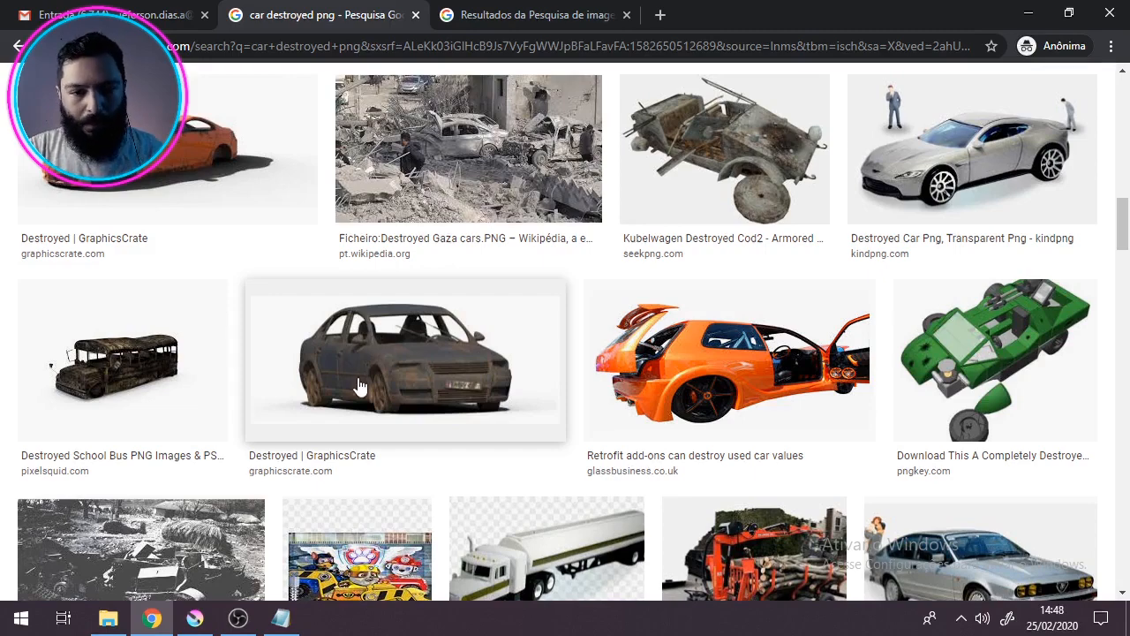
Step: Switch to Krita and shift the burnt-out car layer slightly to the right on the canvas
click(194, 618)
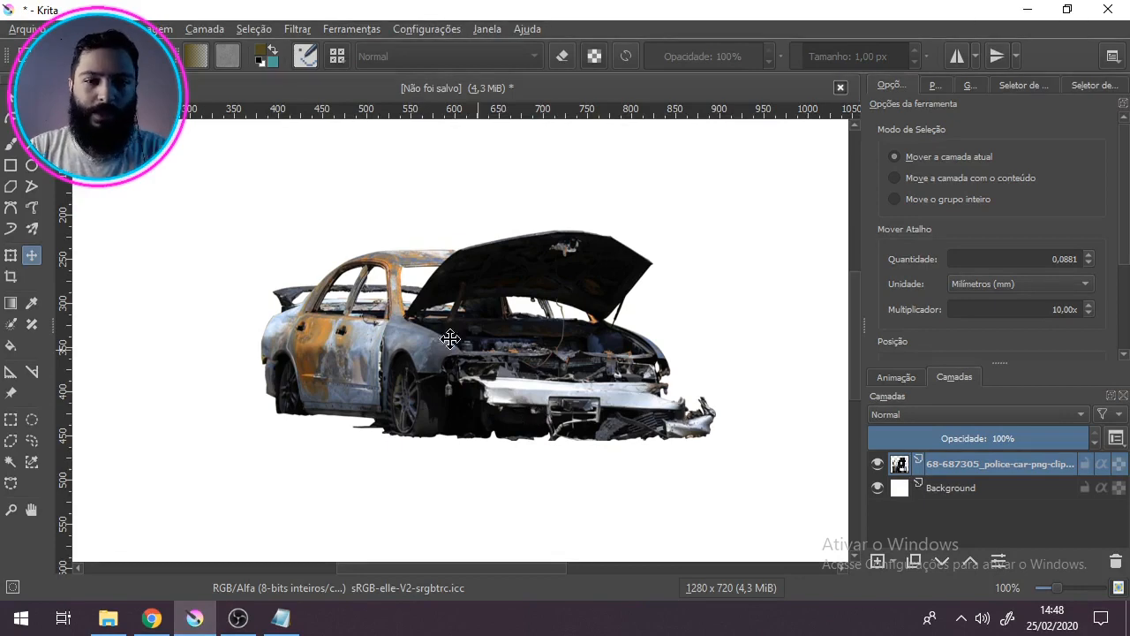
scroll(449, 350, up, 2)
scroll(450, 351, down, 4)
scroll(449, 352, up, 3)
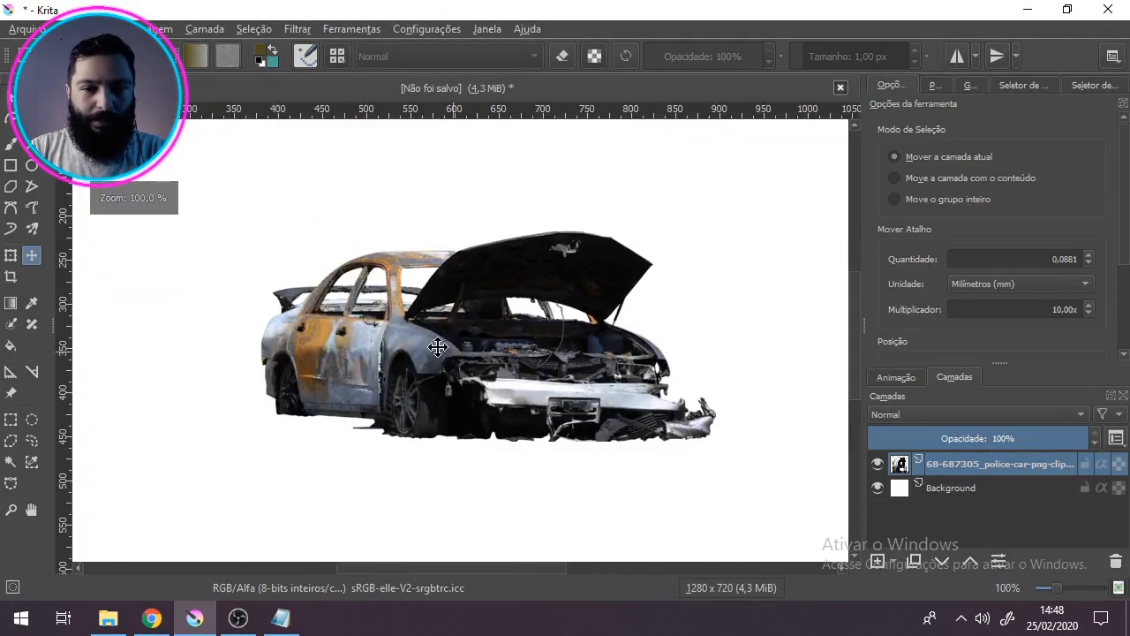
drag(479, 345, 444, 340)
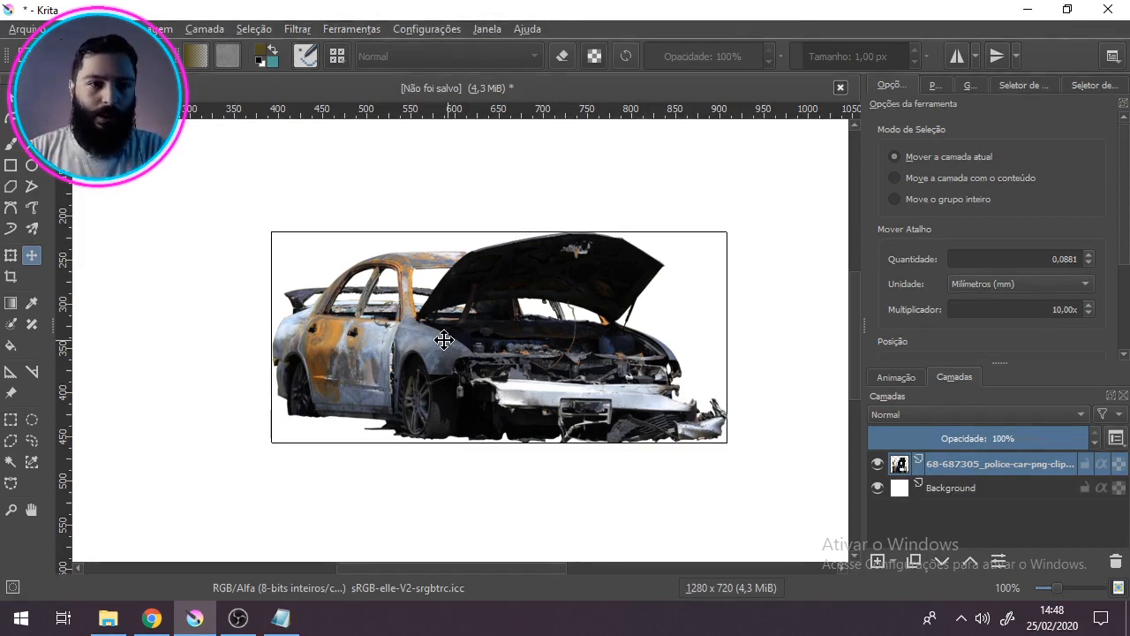
Step: Activate the Transform tool on the car layer and bring up the Grid and Guides (Grade e guias) docker
click(11, 256)
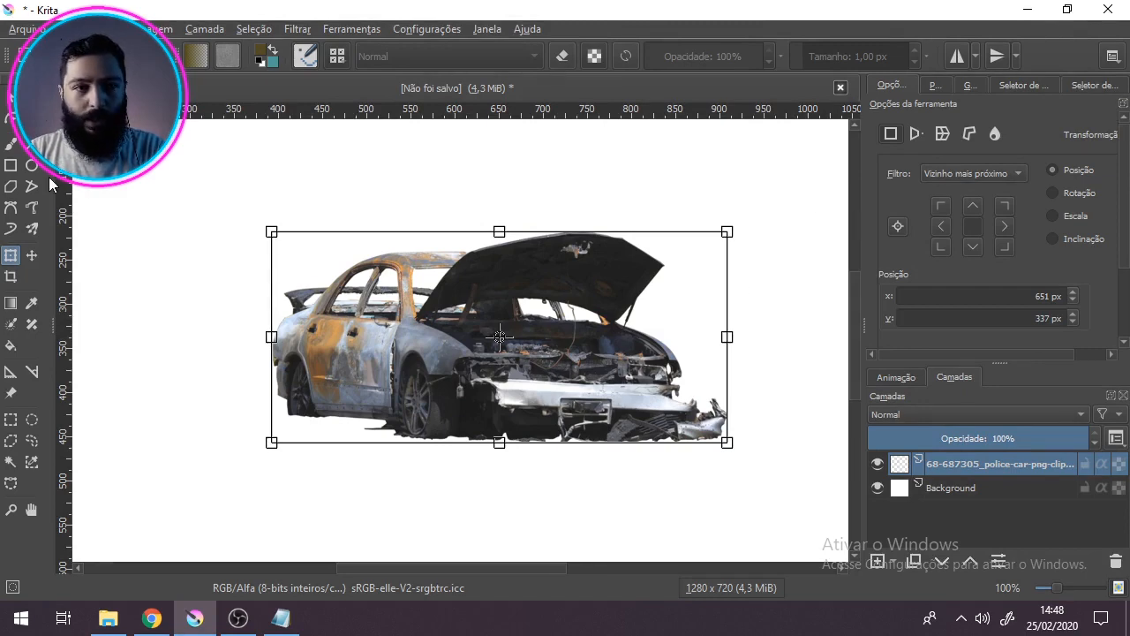
click(971, 82)
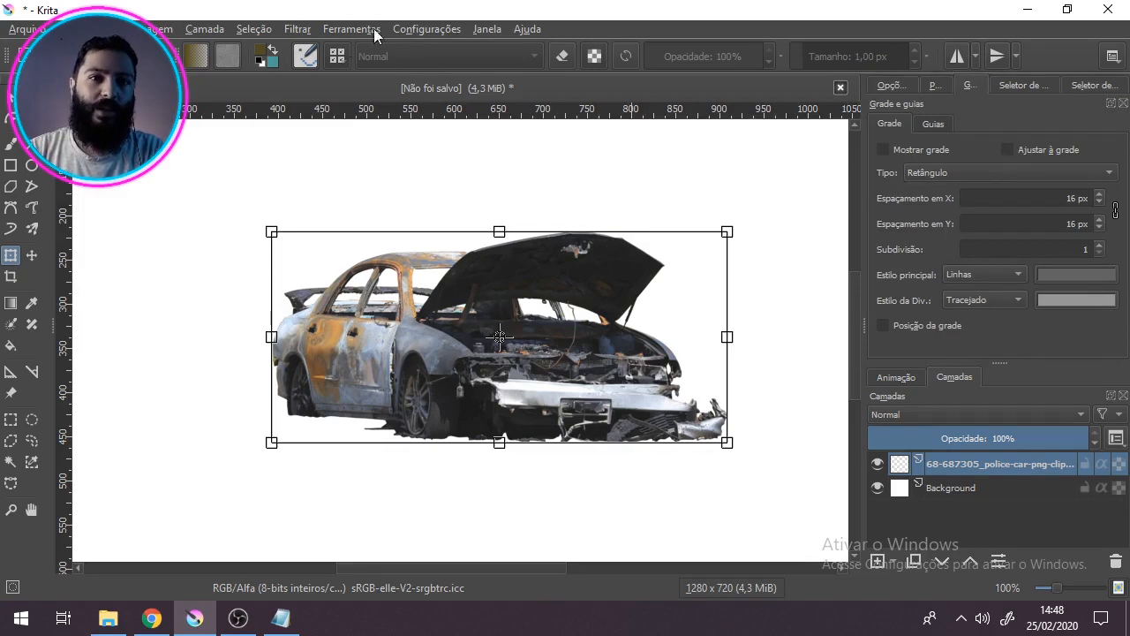
Step: Check the list of dockable areas for the Grid and Guides (Grade e guias) docker and close it
click(418, 27)
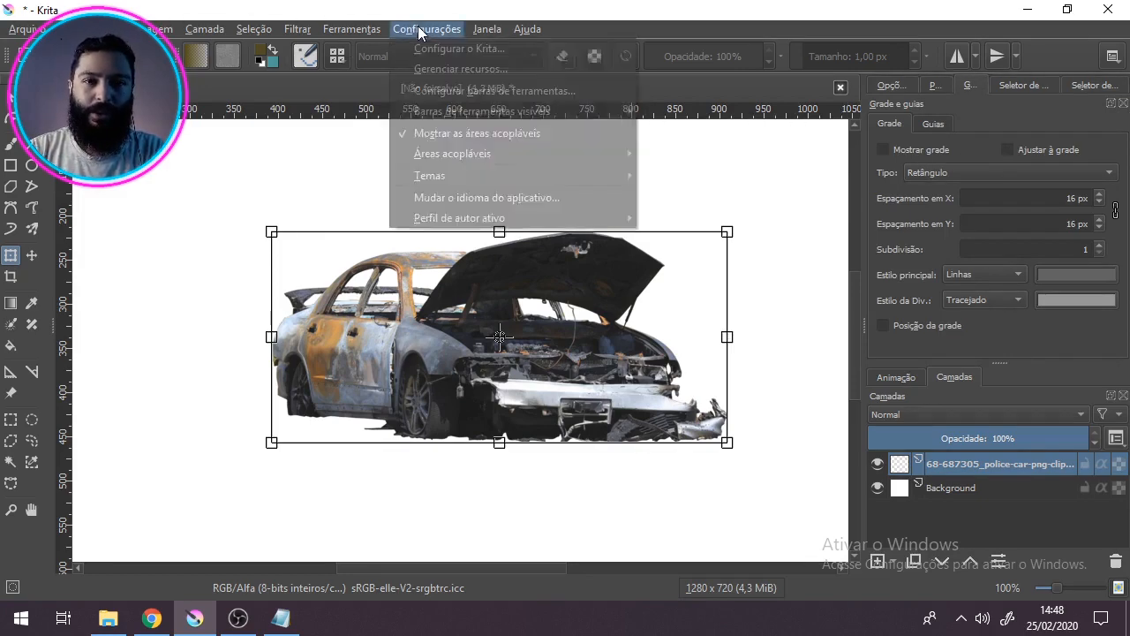
mouse_move(487, 156)
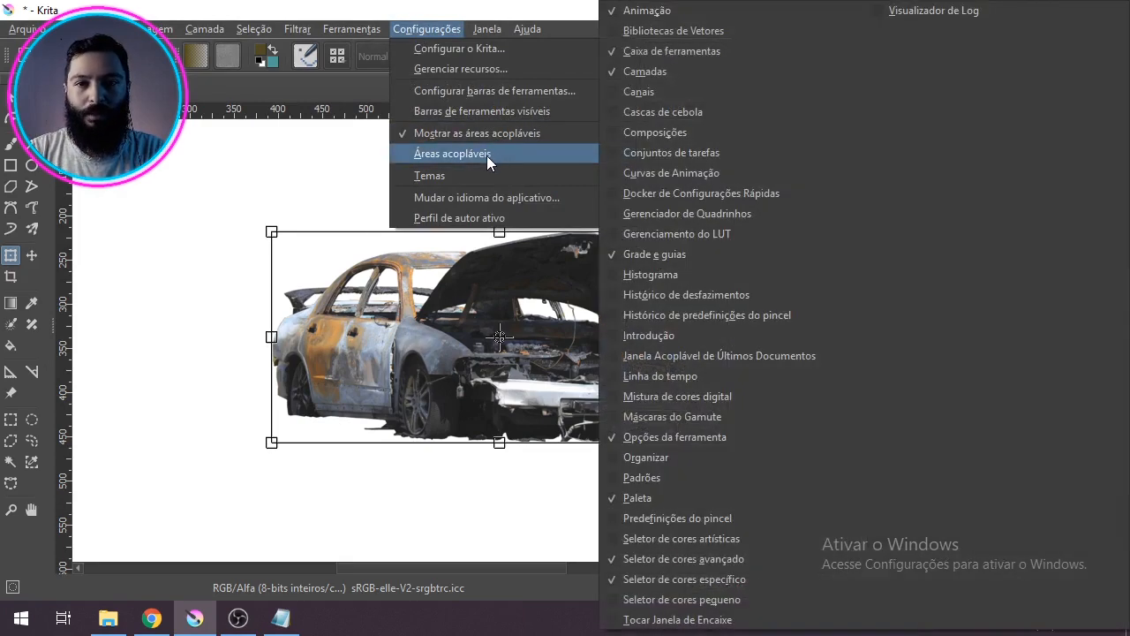
click(704, 252)
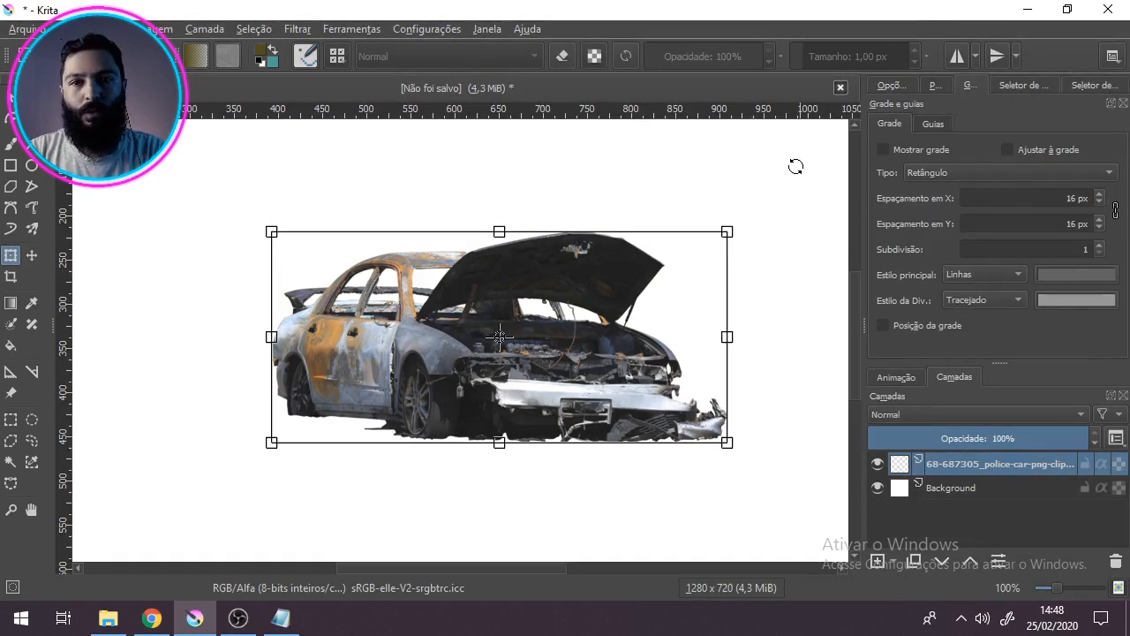
click(424, 28)
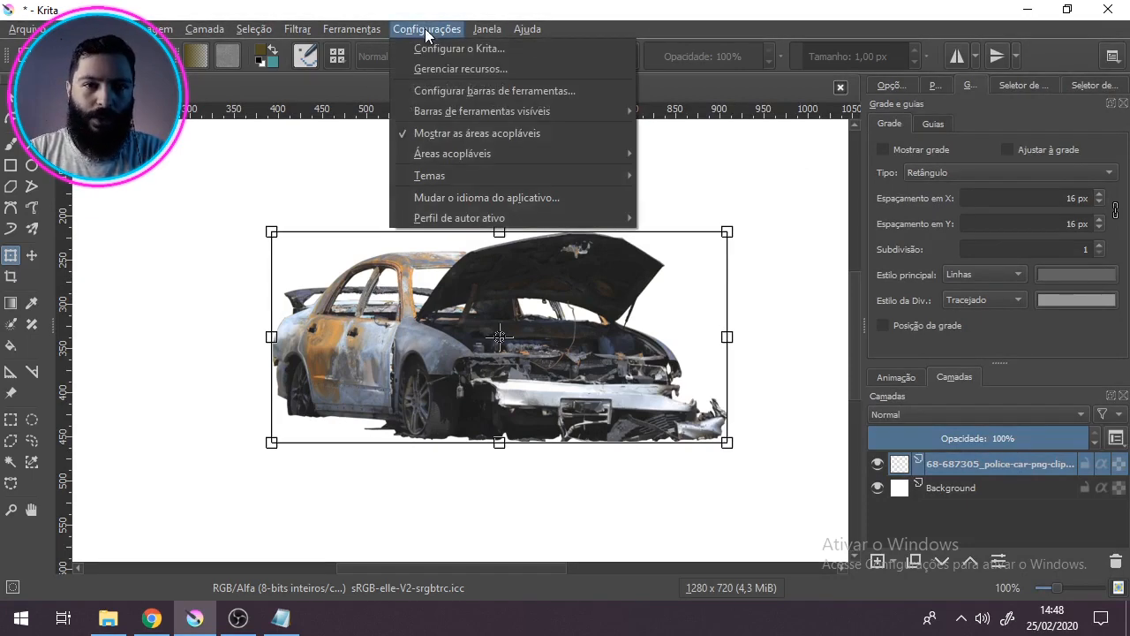
mouse_move(526, 161)
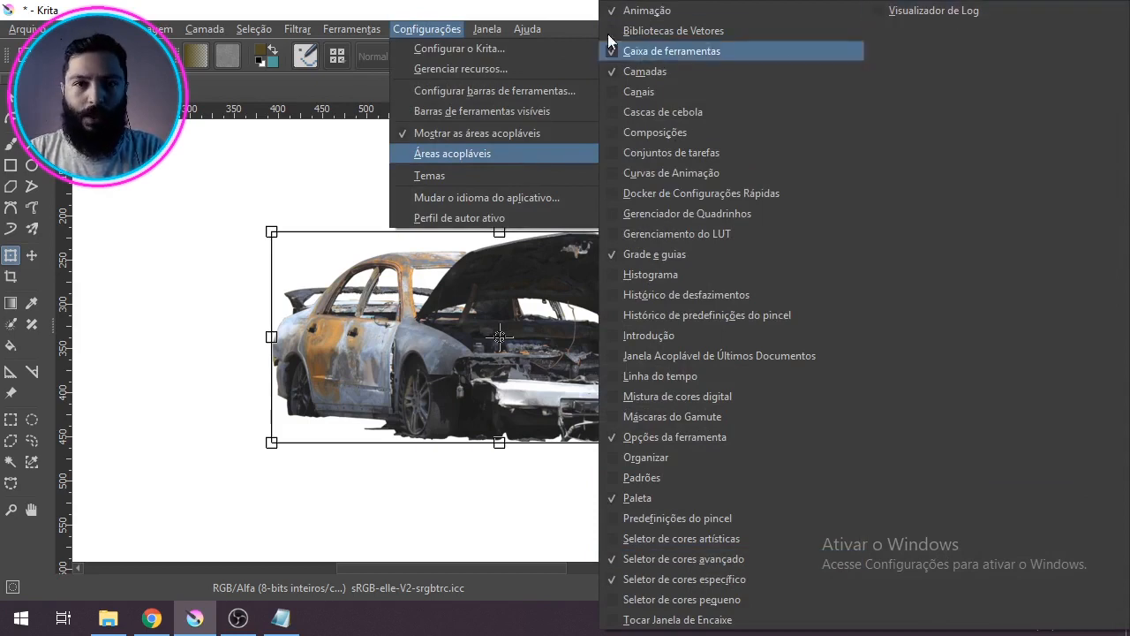
click(546, 8)
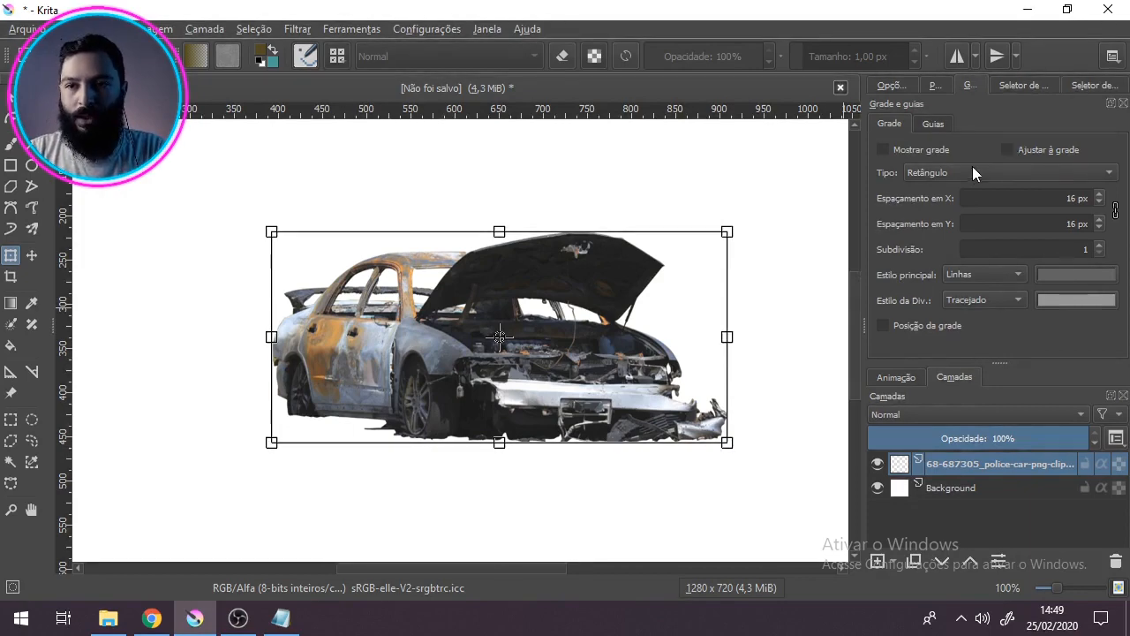
Step: Show the grid over the canvas and inspect it against the car
click(883, 149)
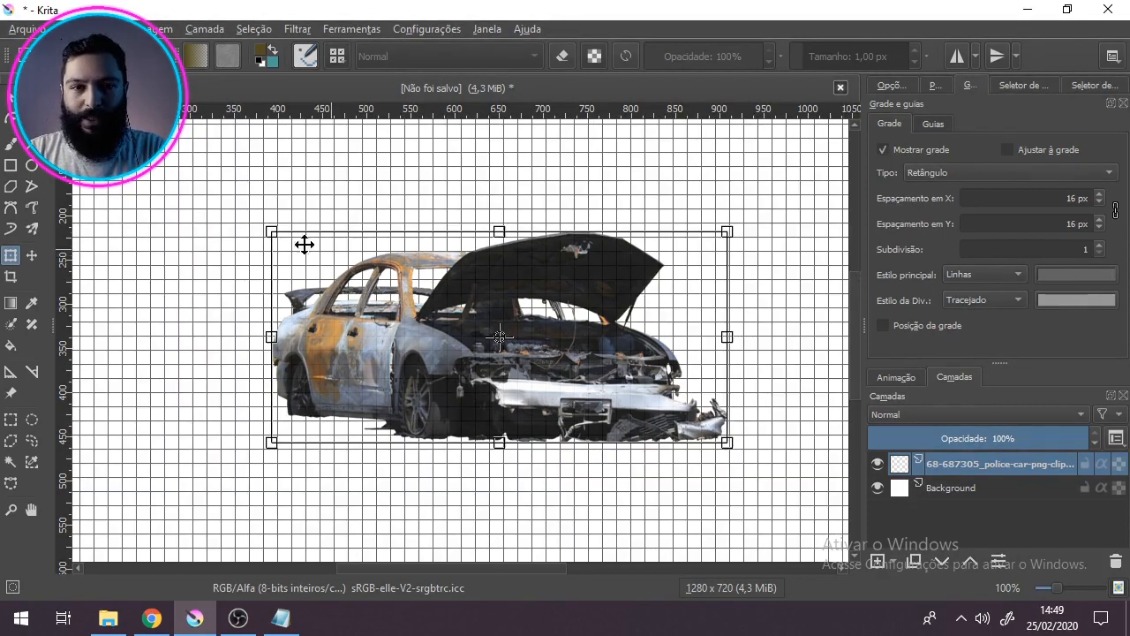
scroll(284, 419, up, 2)
scroll(283, 419, down, 5)
scroll(314, 381, up, 6)
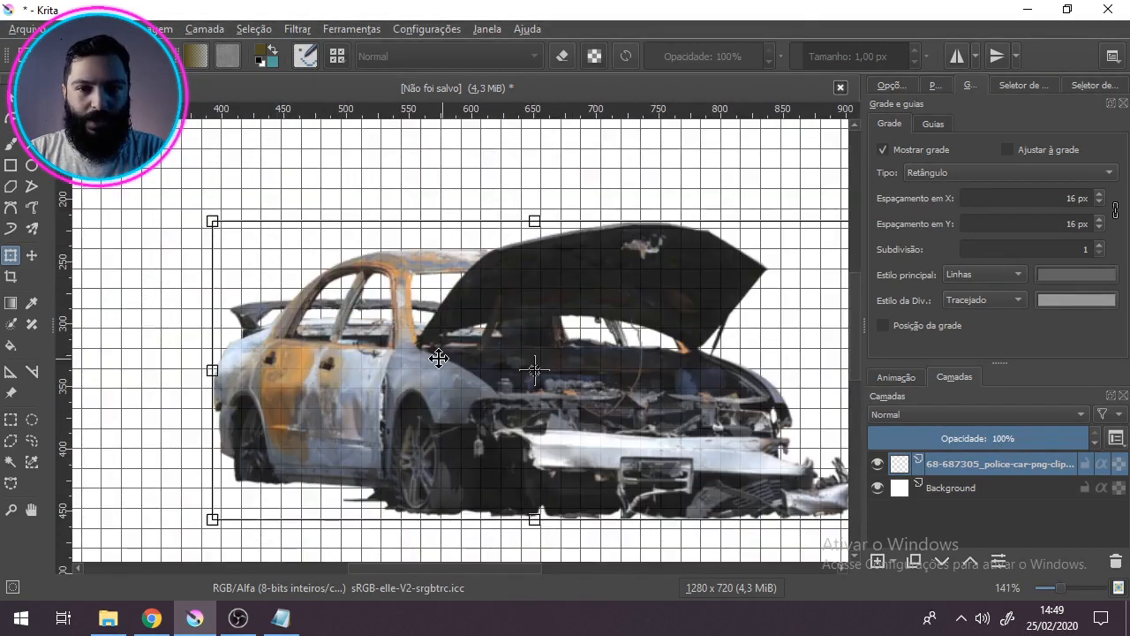
scroll(442, 358, down, 1)
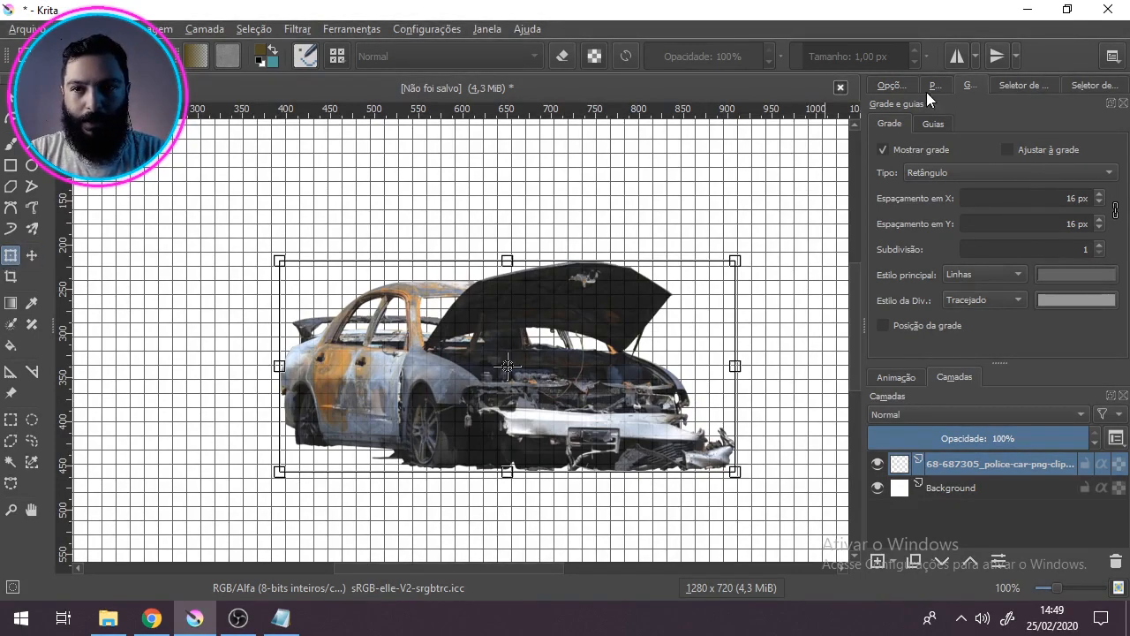
Step: Choose Vizinho mais próximo as the transform filter and scale the car down to about 140 px wide
click(900, 78)
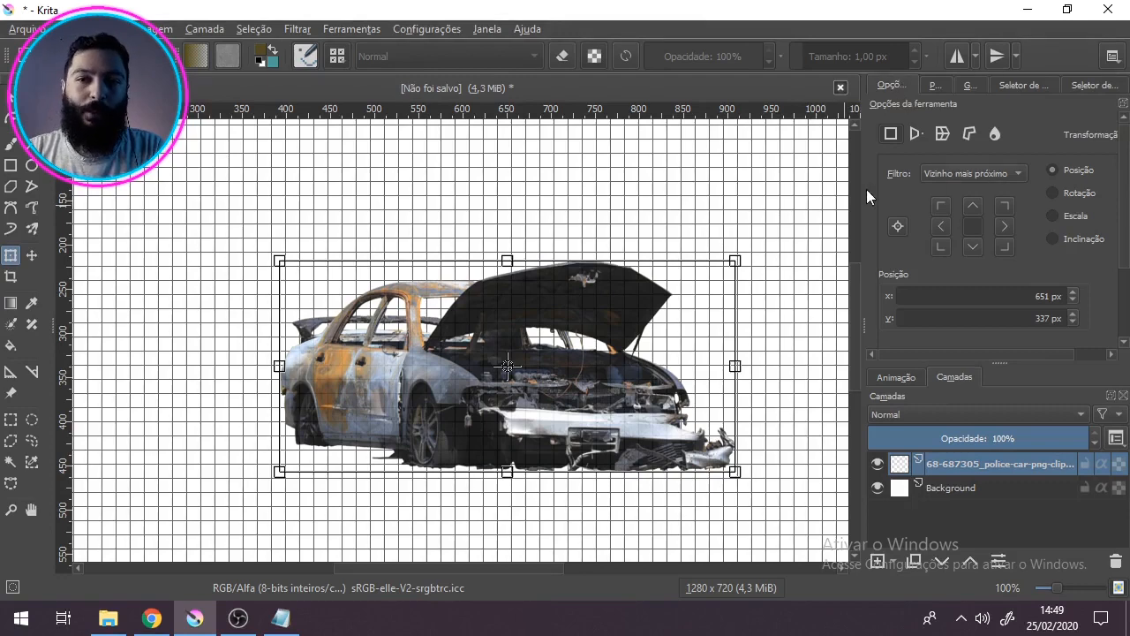
click(938, 176)
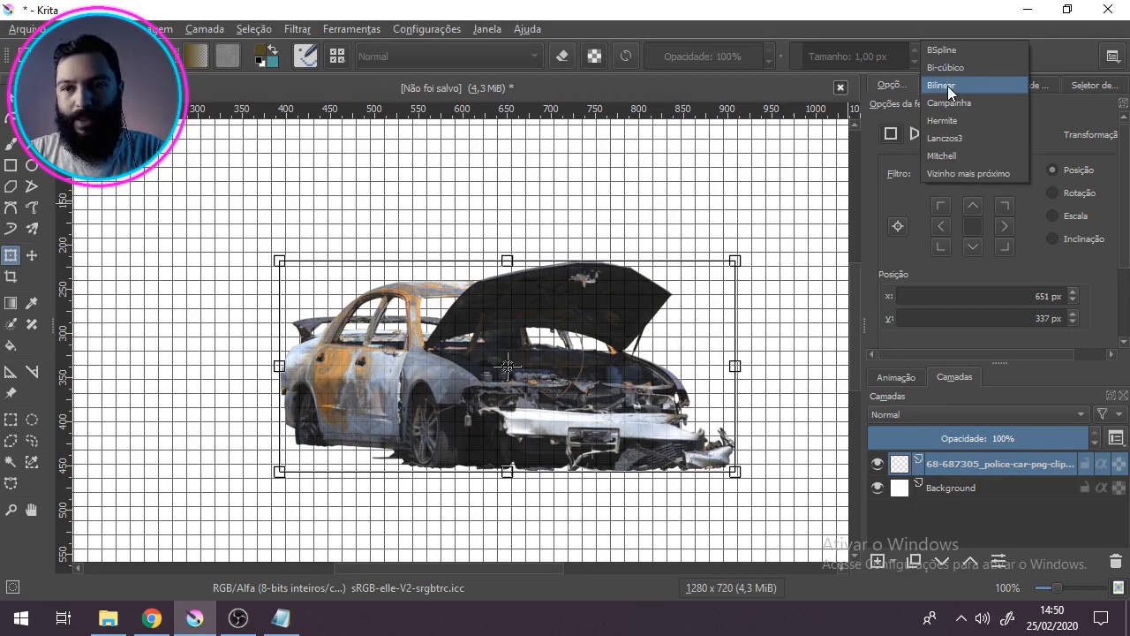
click(957, 174)
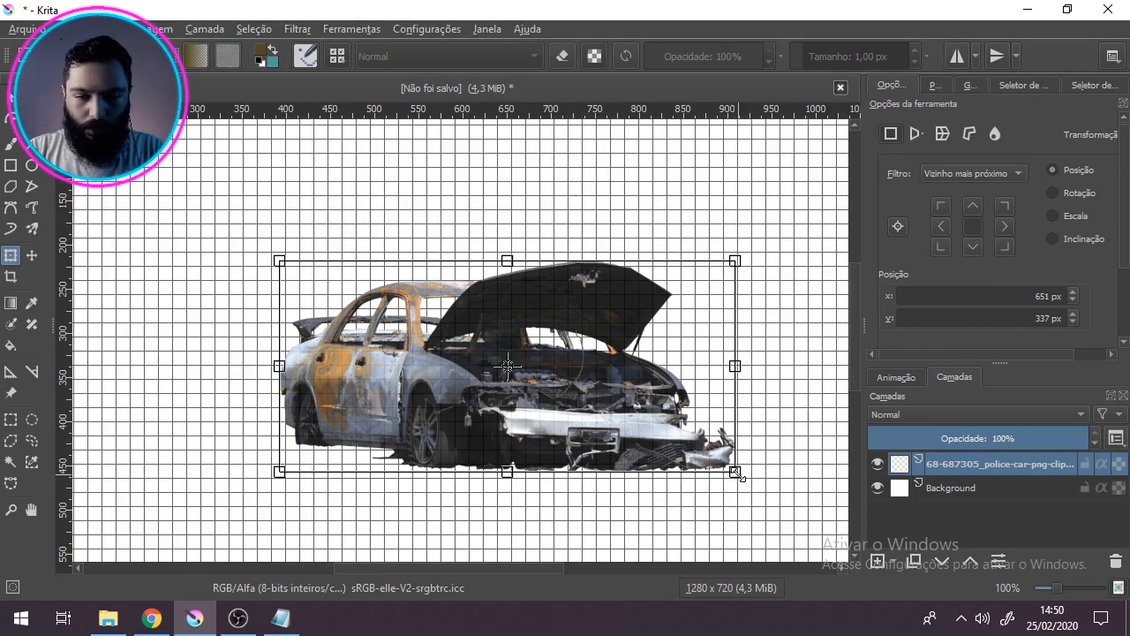
drag(737, 475, 404, 321)
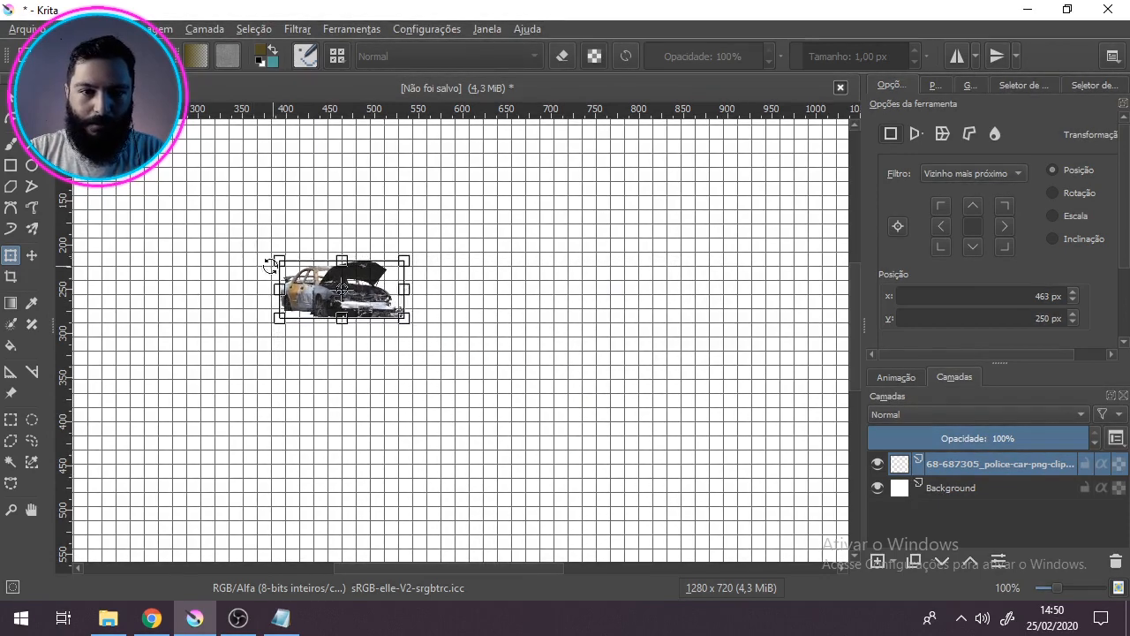
Step: Scale the car down to about 84 px wide and align it with the grid, centred at about x 519, y 256
scroll(404, 320, up, 3)
drag(633, 412, 516, 322)
drag(421, 323, 632, 364)
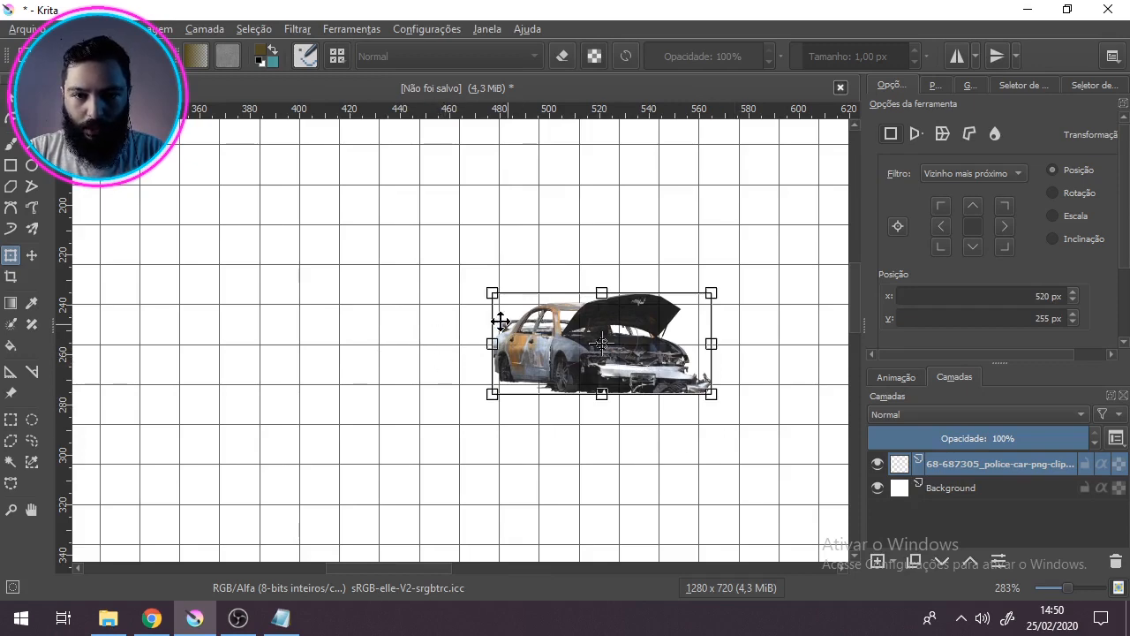
drag(711, 294, 696, 315)
scroll(722, 327, up, 2)
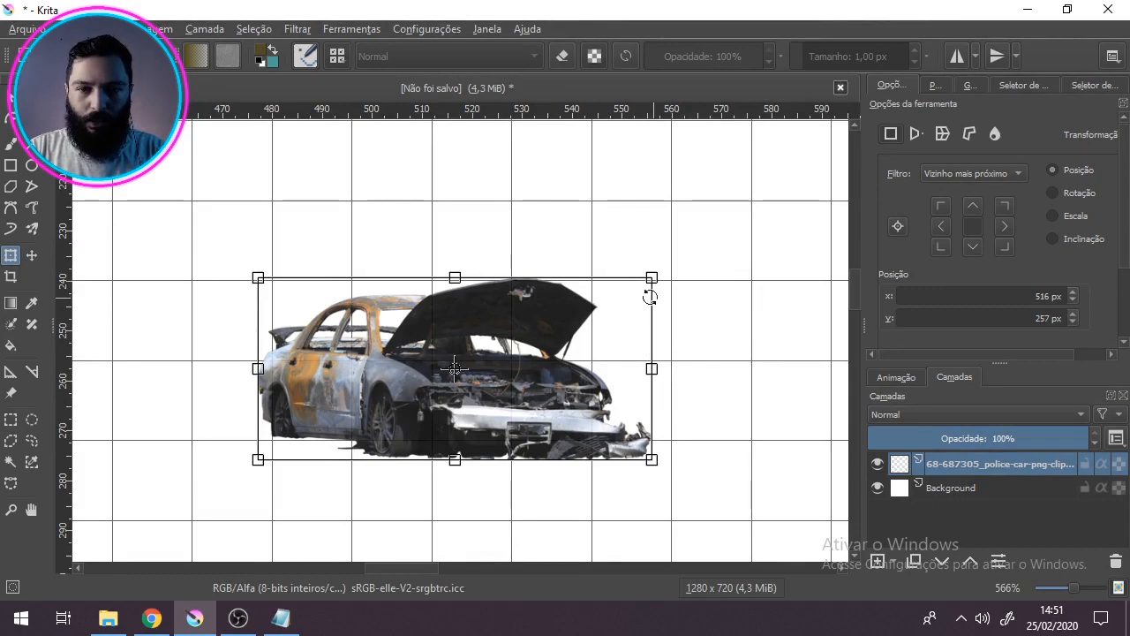
drag(654, 277, 678, 265)
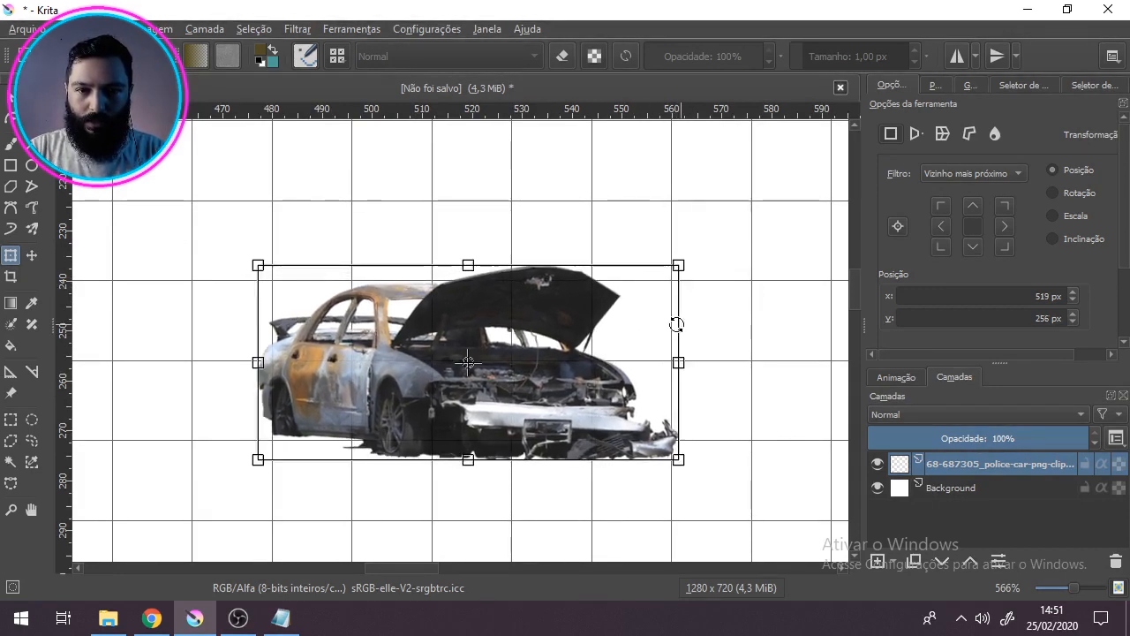
Step: Shear the car slightly so its base sits level against the grid line, and apply the transformation
mouse_move(673, 319)
mouse_down()
mouse_move(673, 297)
mouse_move(673, 335)
mouse_move(672, 306)
mouse_move(659, 326)
mouse_move(678, 314)
mouse_up()
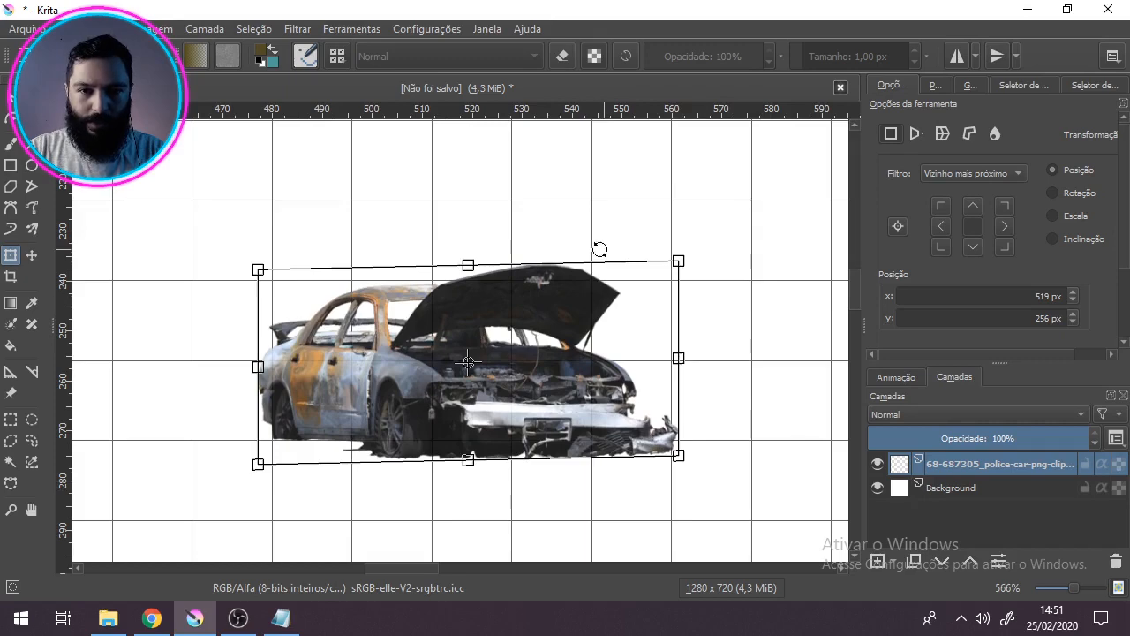
drag(612, 266, 611, 266)
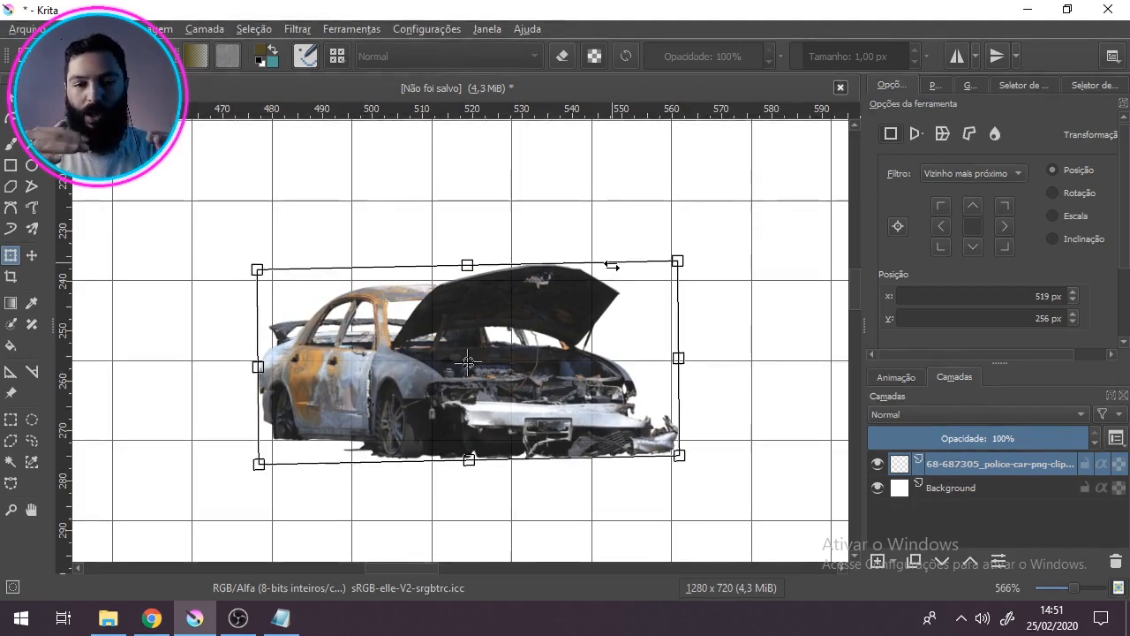
drag(611, 265, 615, 265)
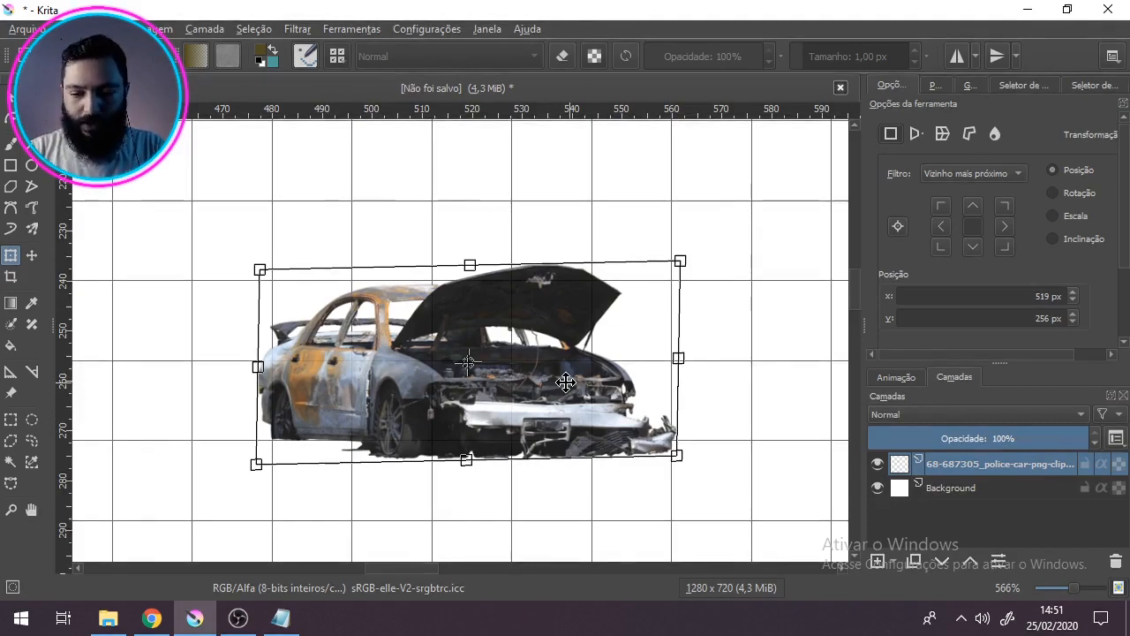
key(Return)
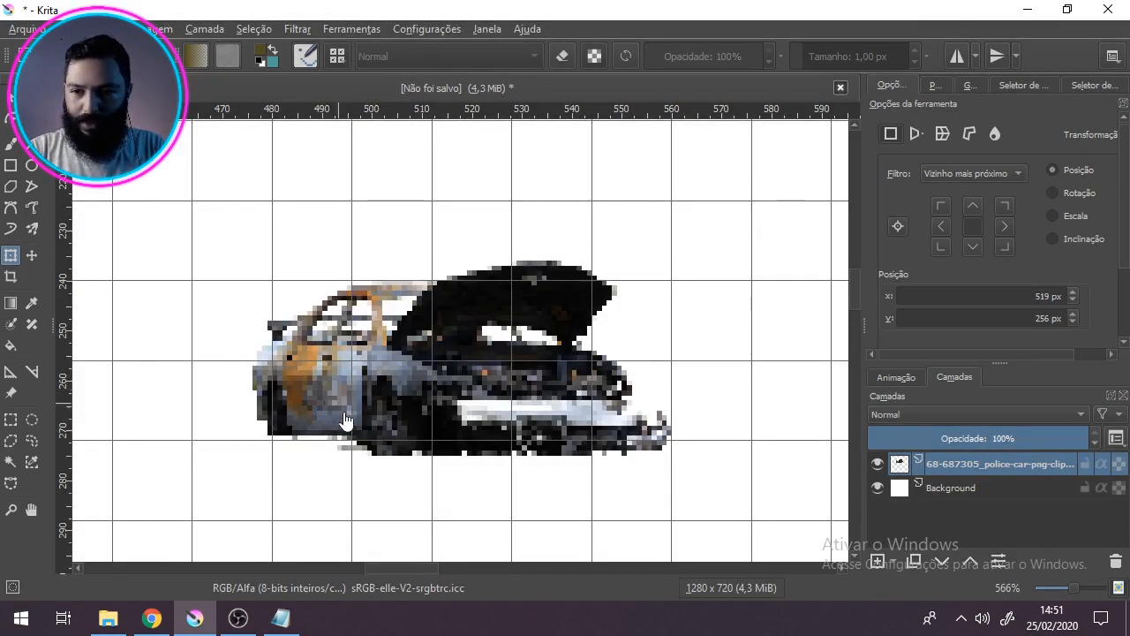
Step: Examine the pixelated car at several zoom levels to judge how its details read after downscaling
scroll(366, 368, down, 1)
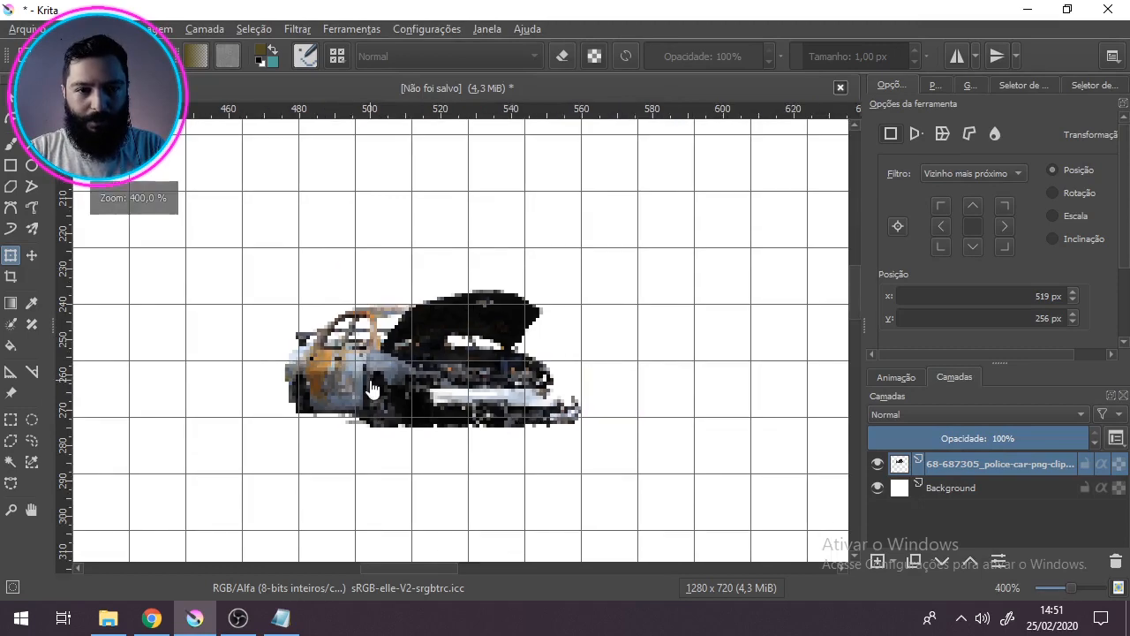
scroll(371, 387, up, 1)
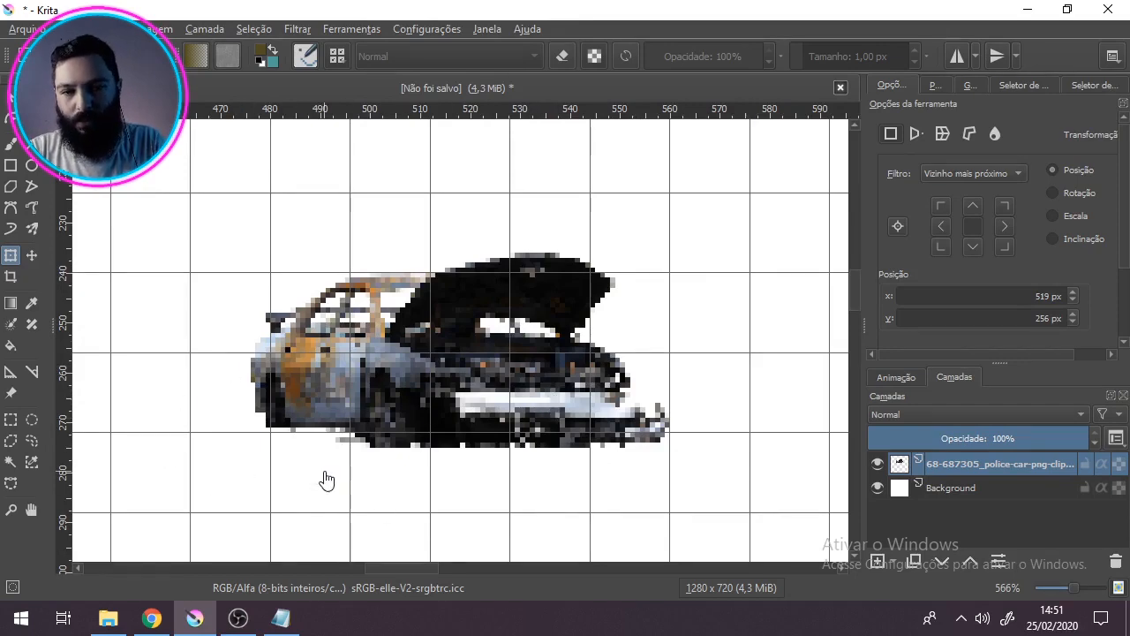
scroll(325, 378, down, 2)
scroll(371, 364, up, 3)
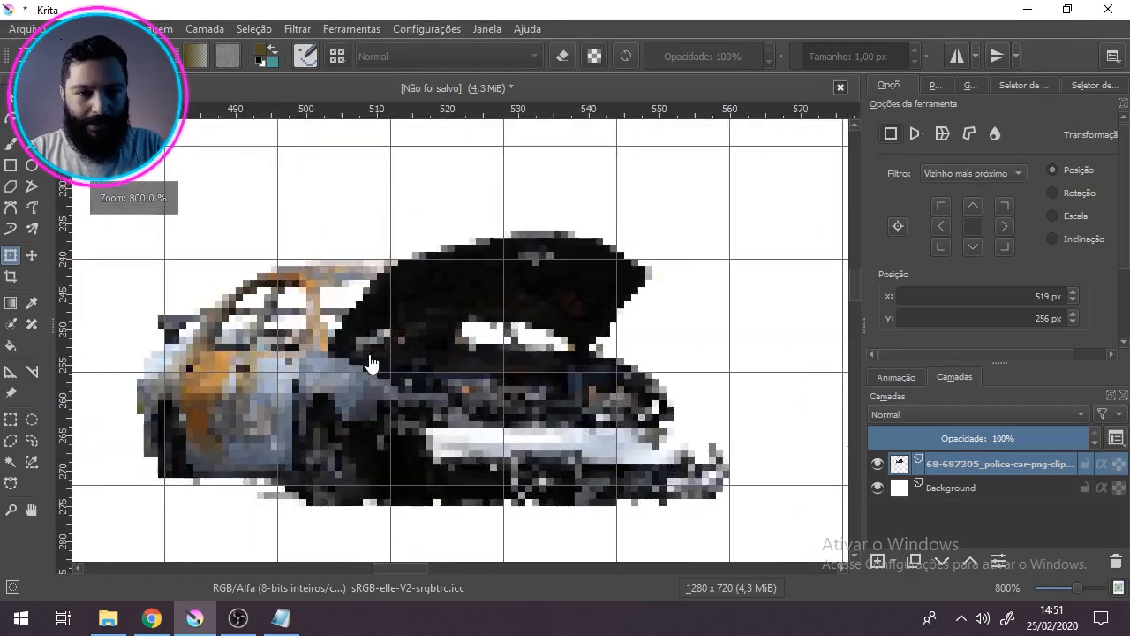
scroll(371, 384, down, 3)
scroll(372, 401, up, 3)
scroll(372, 402, down, 3)
scroll(372, 402, up, 3)
drag(325, 372, 341, 416)
scroll(343, 418, down, 1)
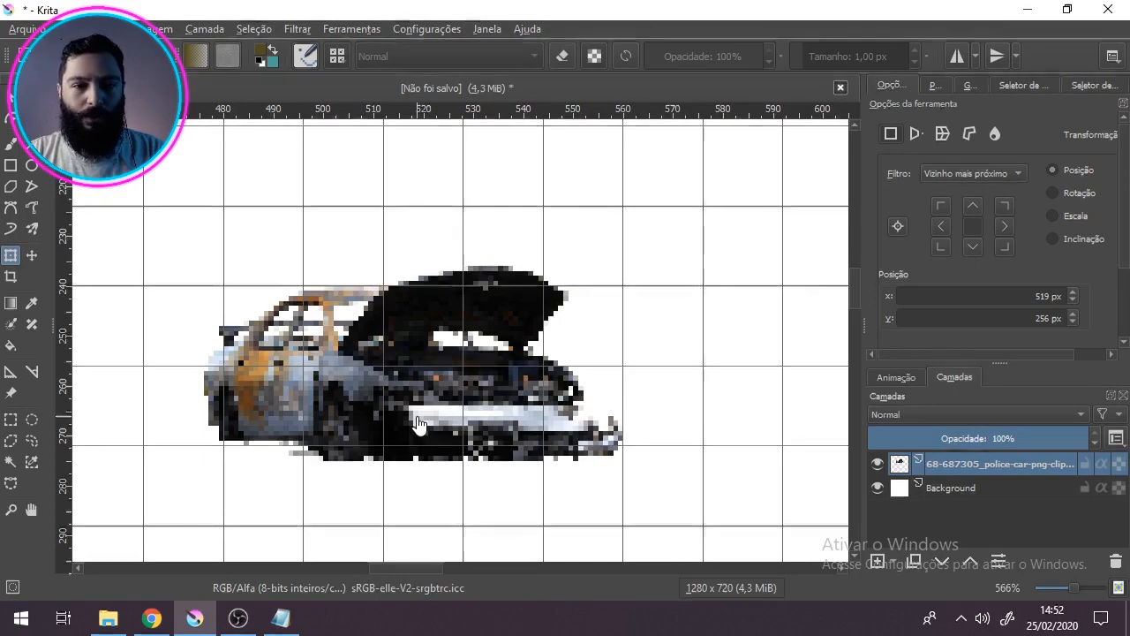
Step: Desaturate the car layer with the HSV adjustment filter (Ajuste do HSV), using a Saturação of -100
click(298, 29)
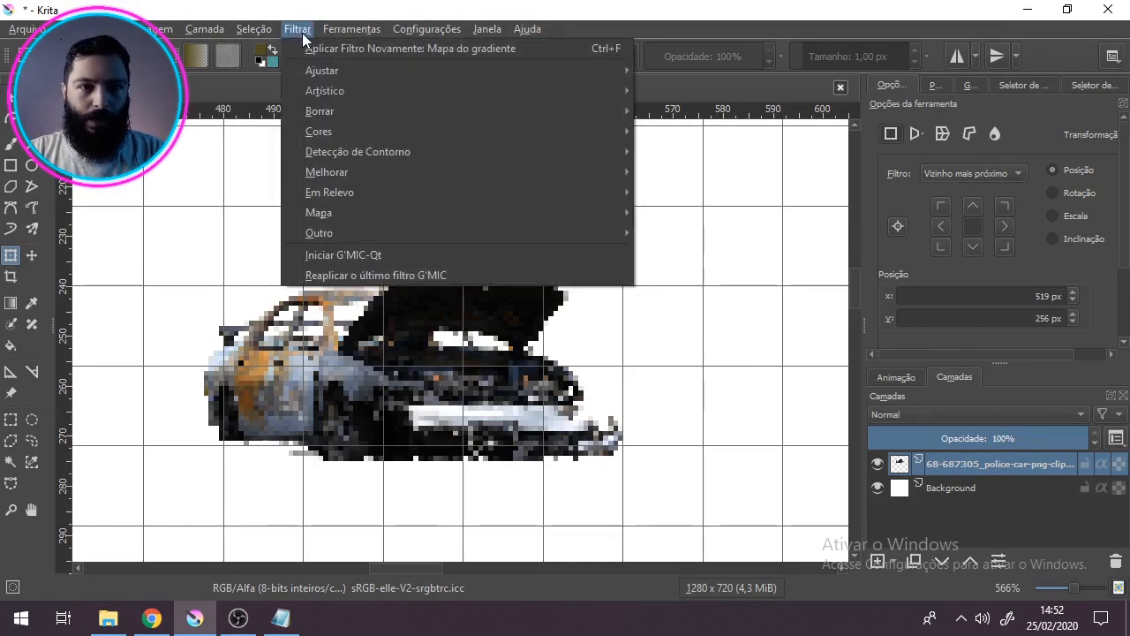
mouse_move(332, 70)
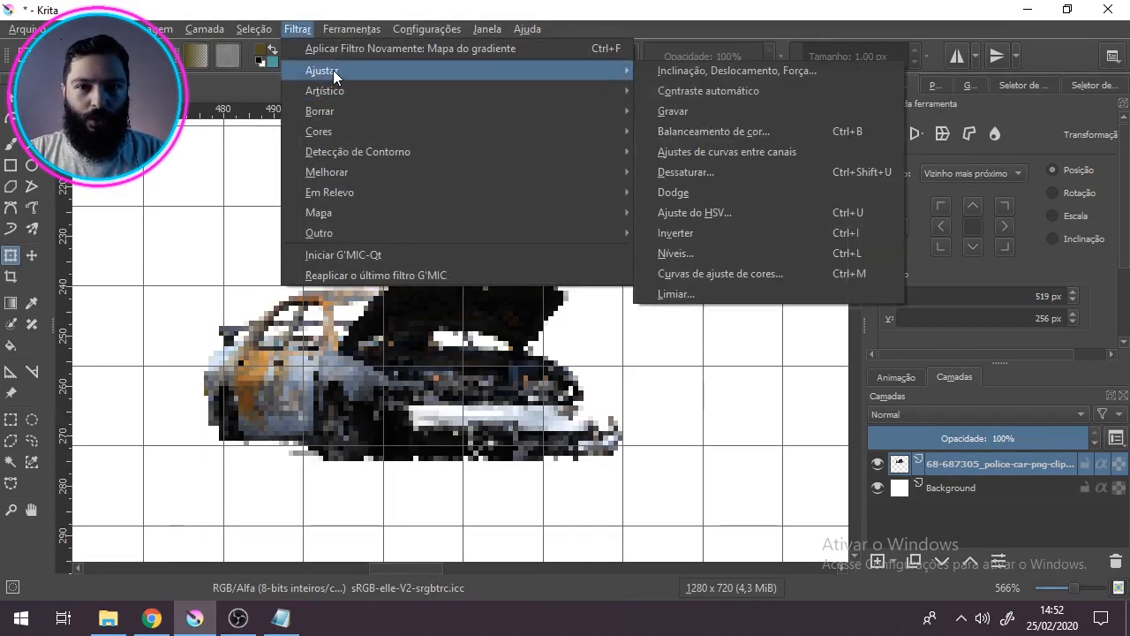
click(708, 213)
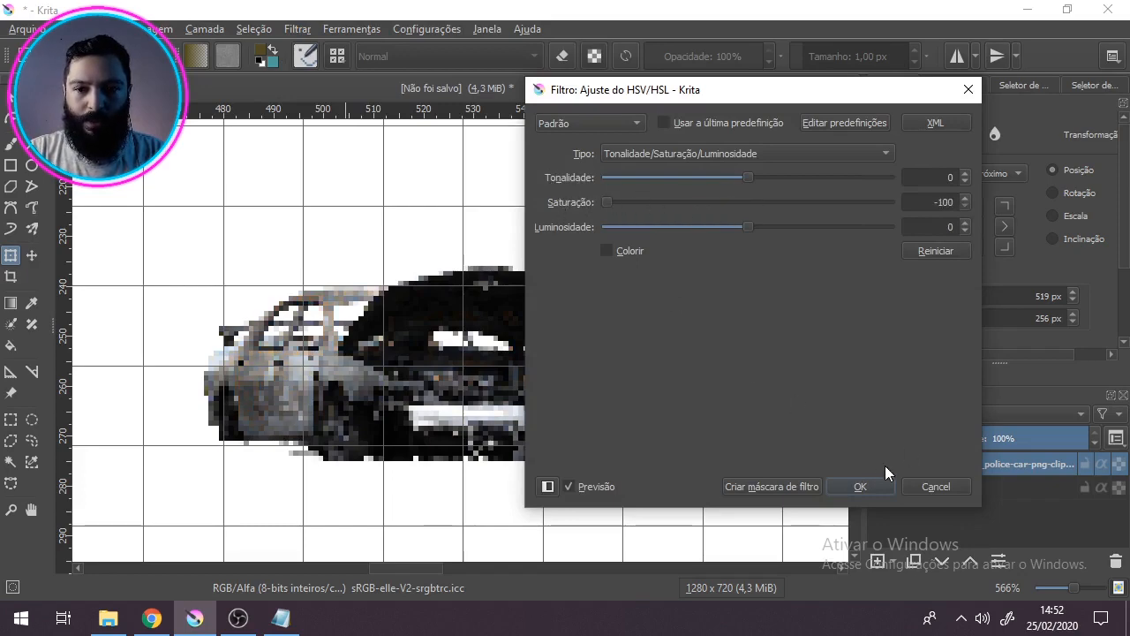
click(875, 485)
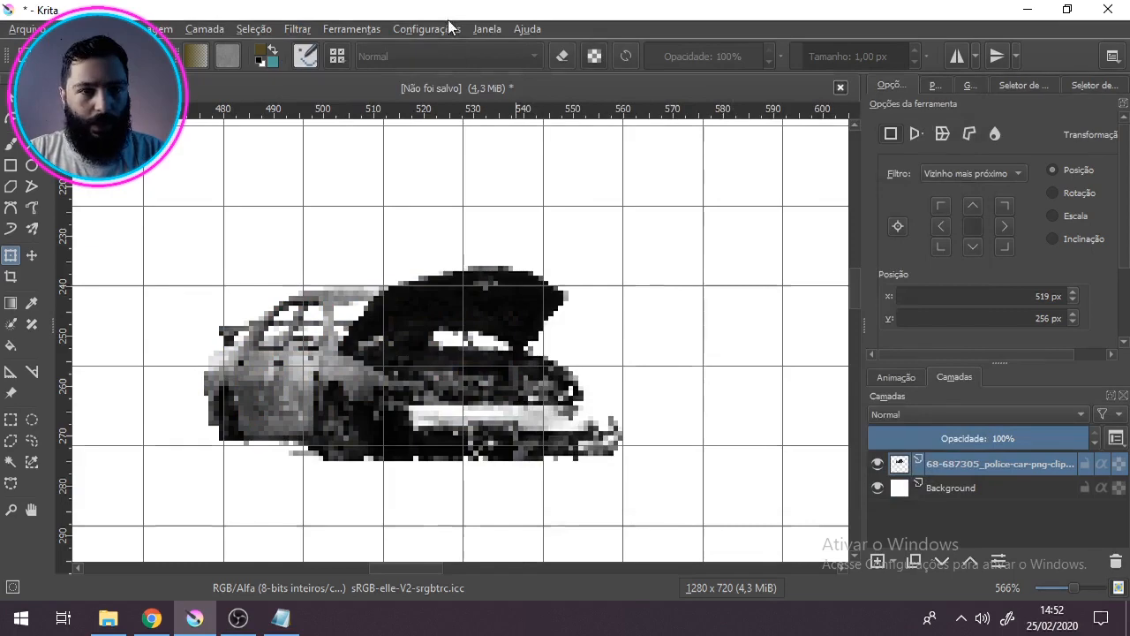
click(297, 30)
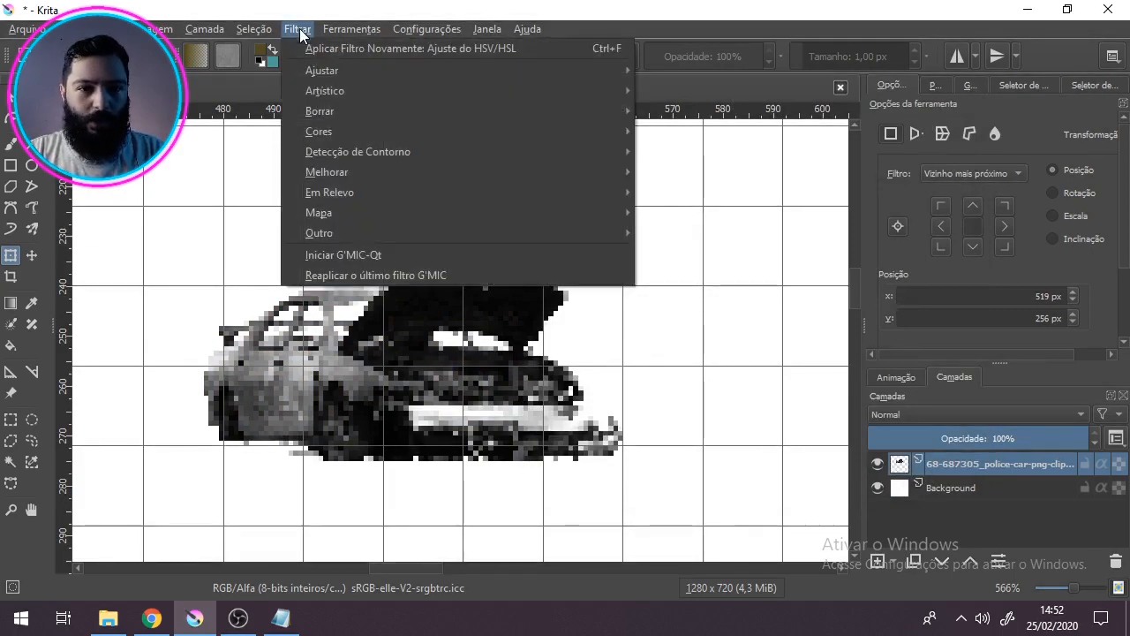
mouse_move(404, 219)
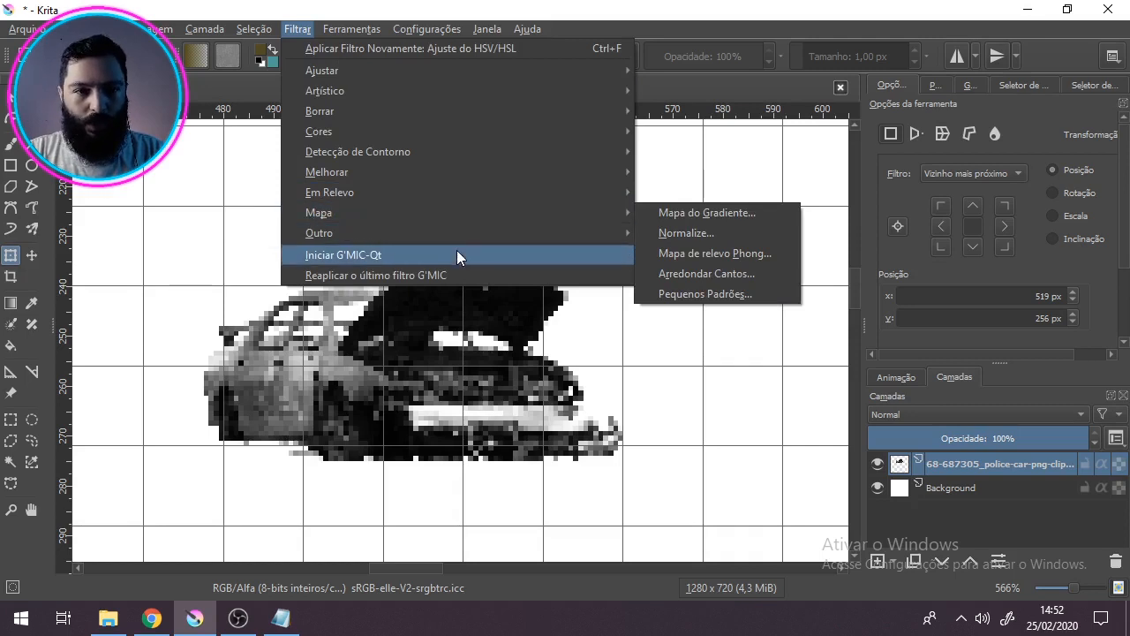
mouse_move(411, 79)
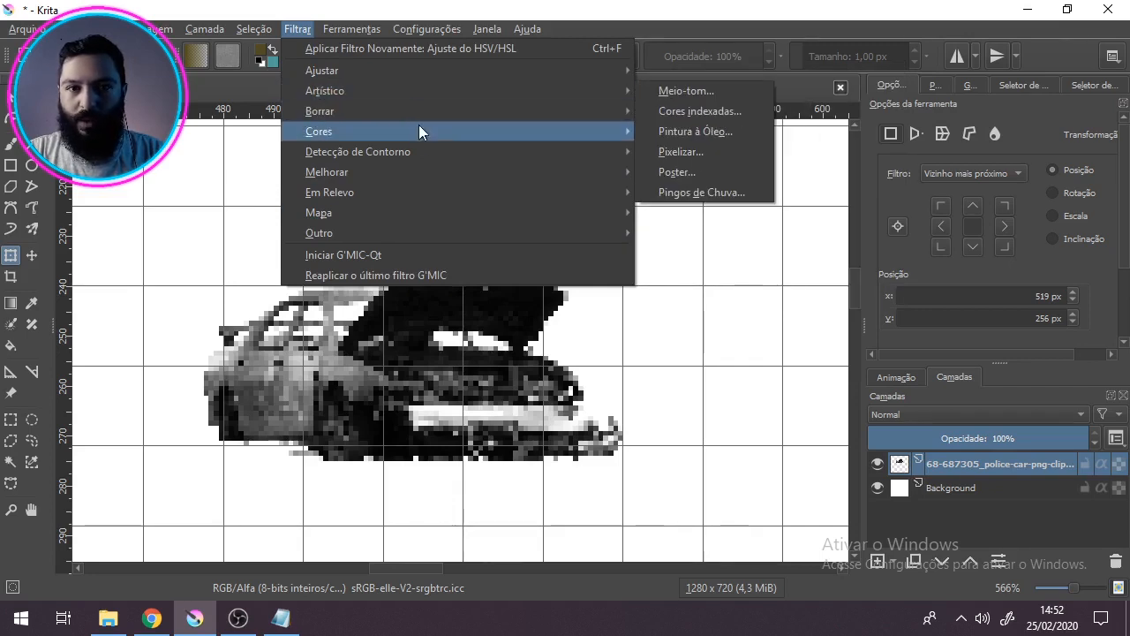
mouse_move(387, 172)
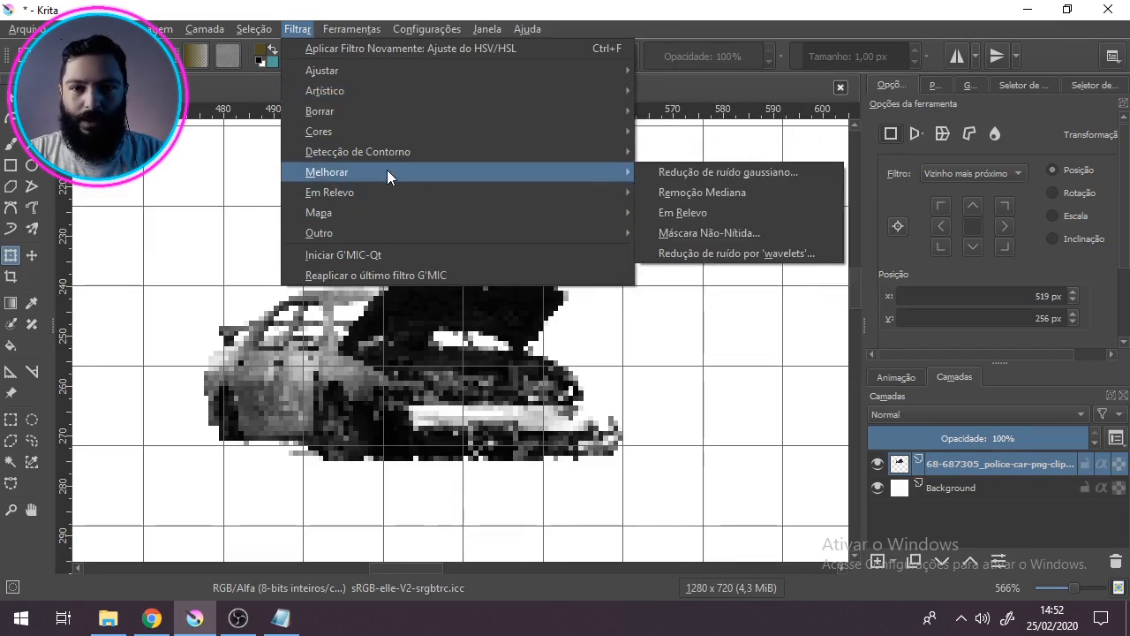
click(468, 7)
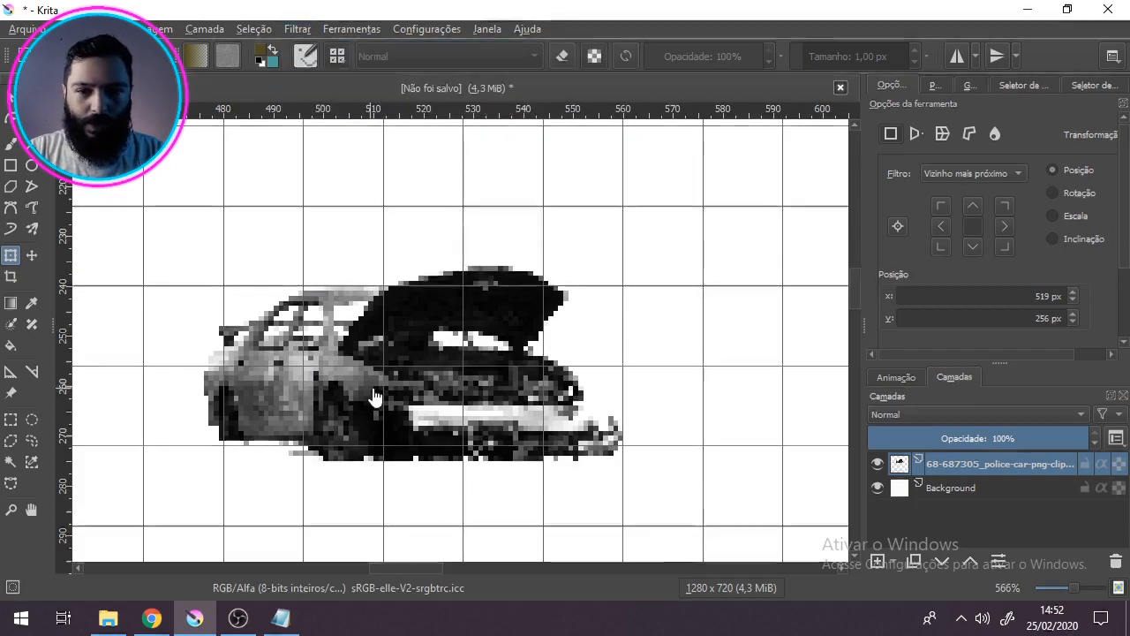
scroll(331, 410, down, 1)
scroll(331, 410, up, 3)
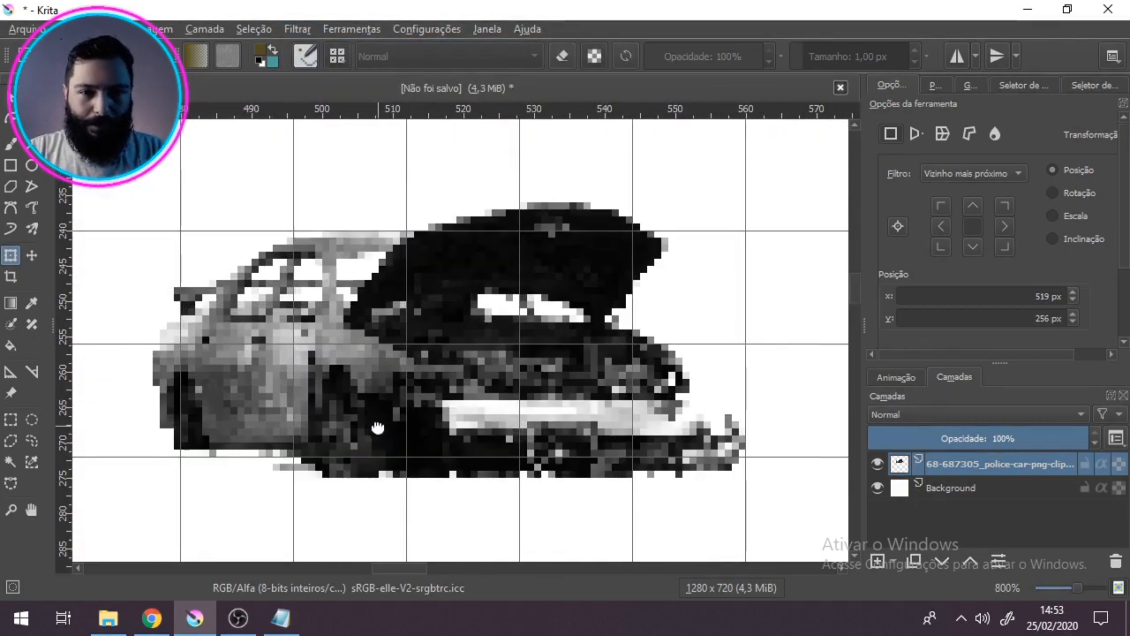
drag(377, 431, 404, 410)
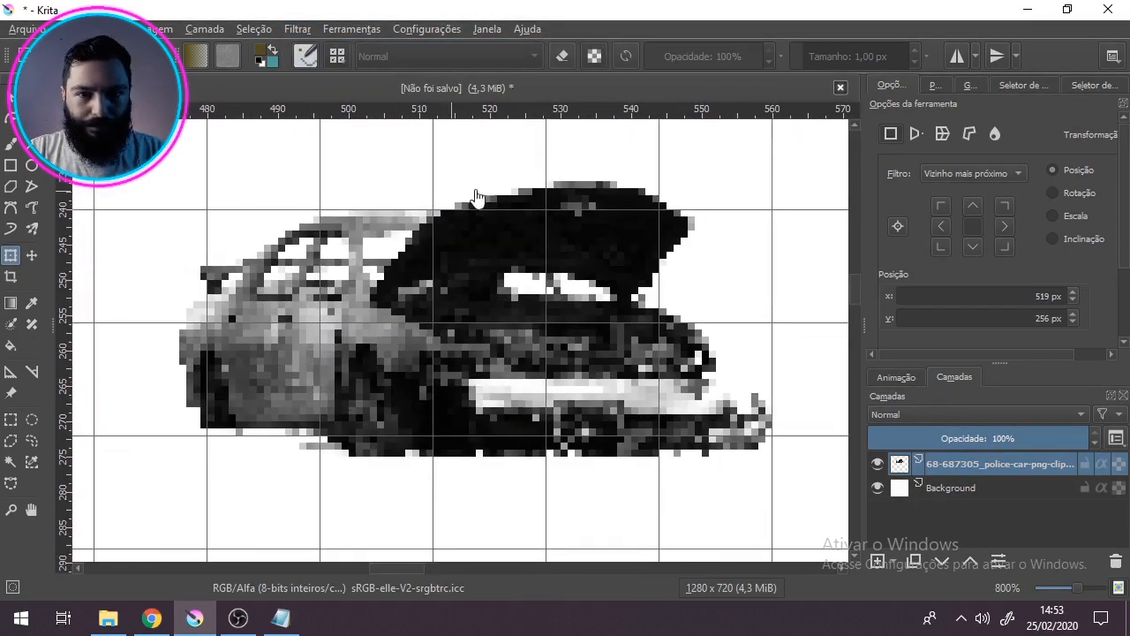
scroll(304, 309, down, 1)
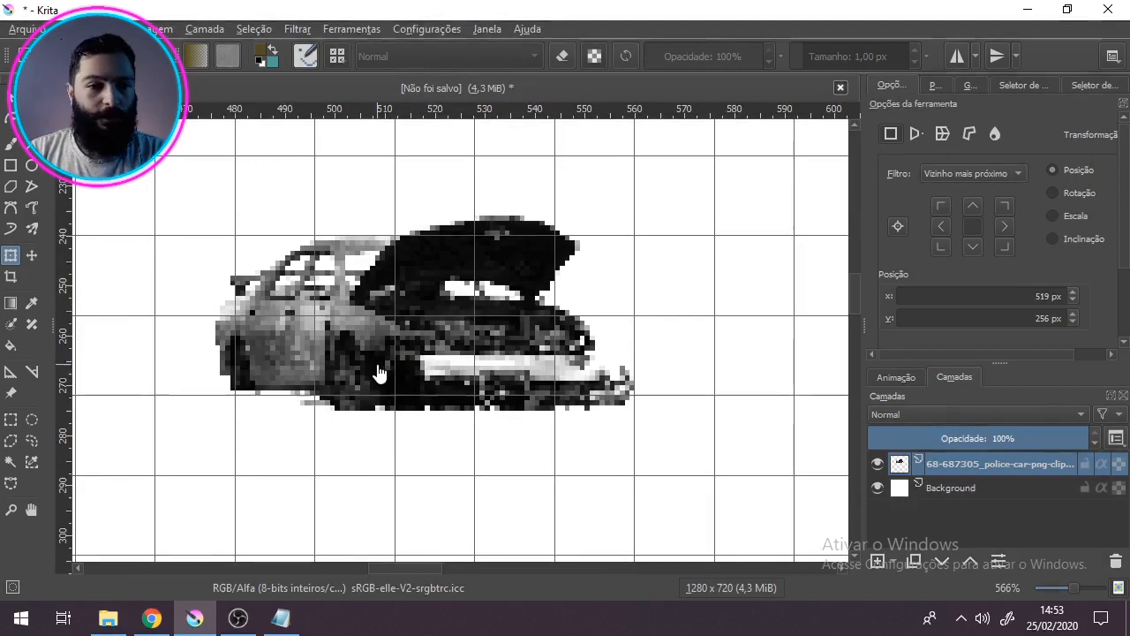
Step: Start the Levels filter (Níveis) on the car layer and set the input levels to about 51, 1,320 and 247
click(297, 31)
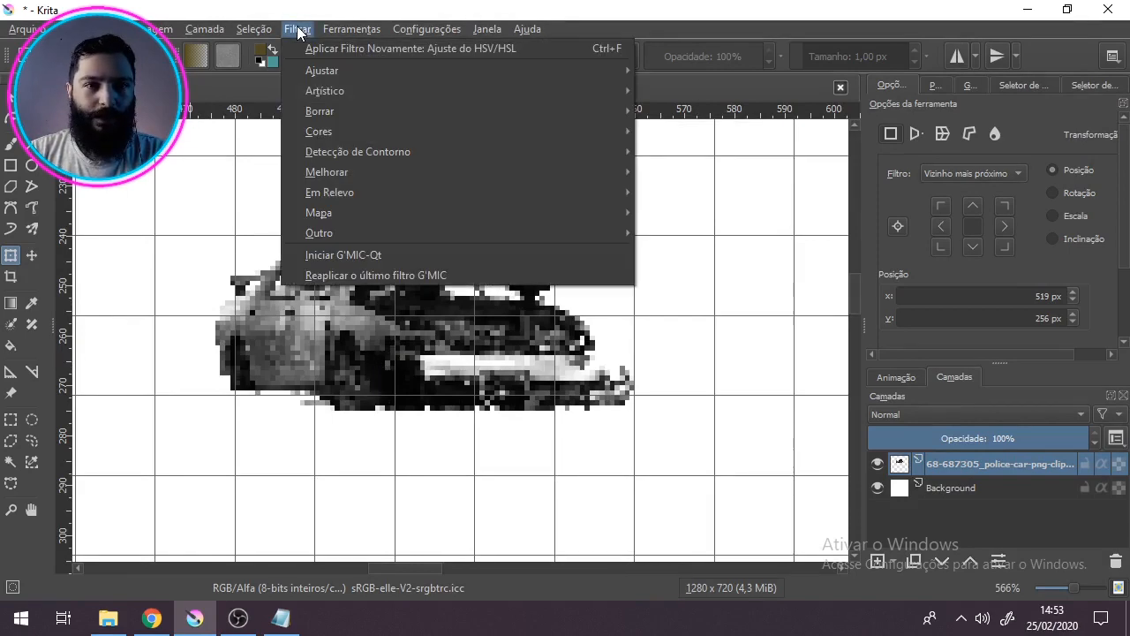
mouse_move(309, 72)
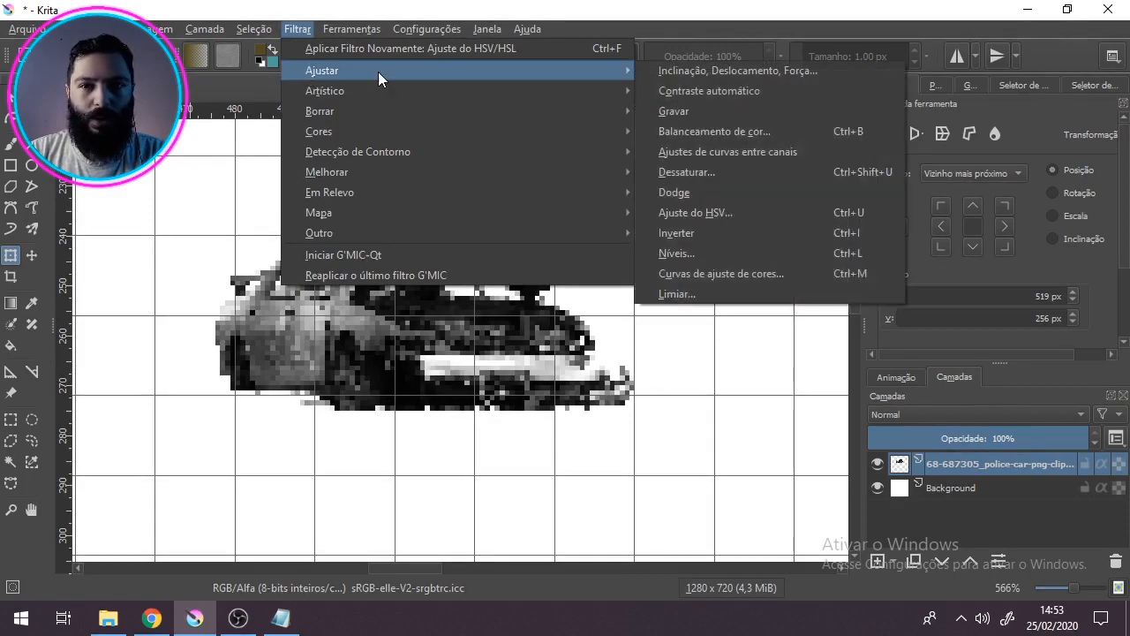
click(770, 255)
drag(690, 104, 718, 108)
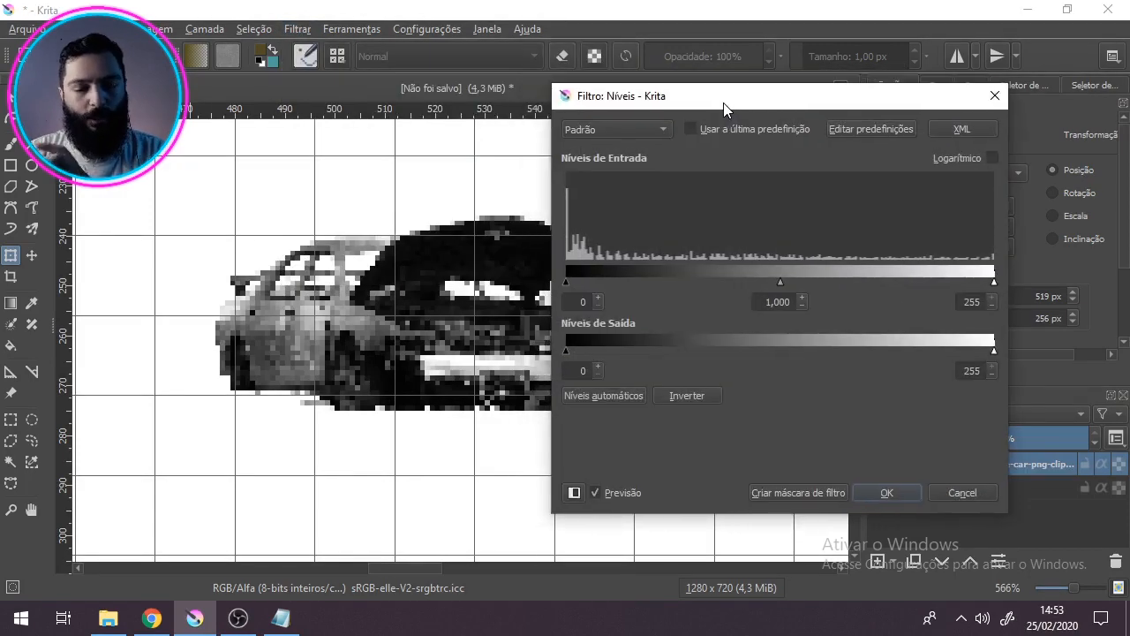
drag(565, 283, 665, 284)
drag(829, 277, 800, 278)
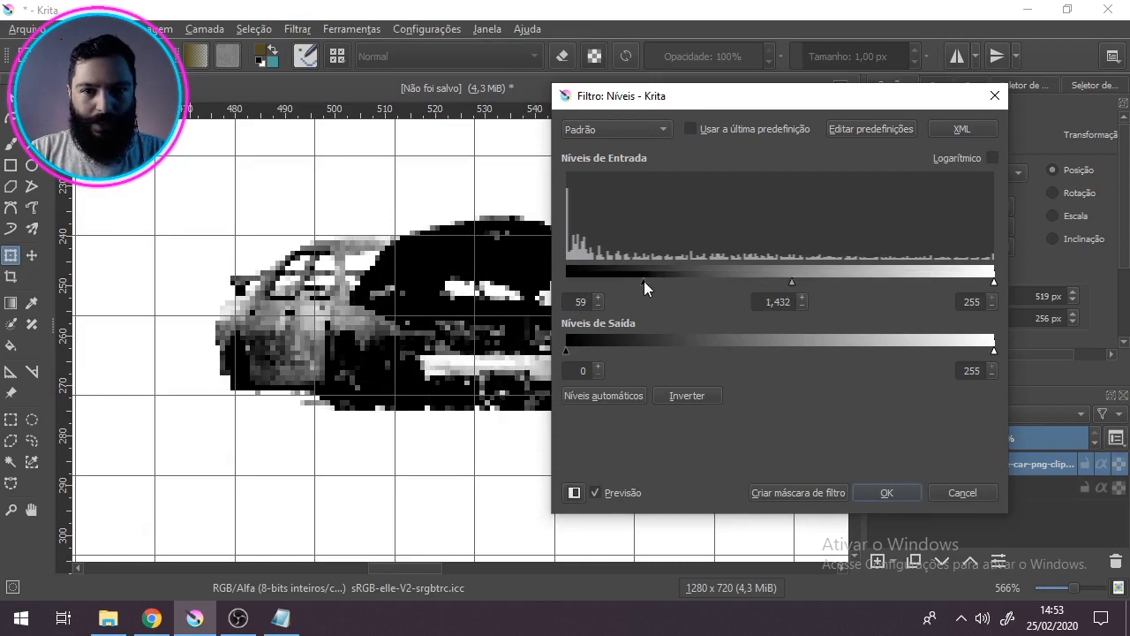
drag(993, 280, 980, 281)
drag(802, 284, 797, 284)
drag(643, 282, 652, 282)
drag(684, 101, 811, 96)
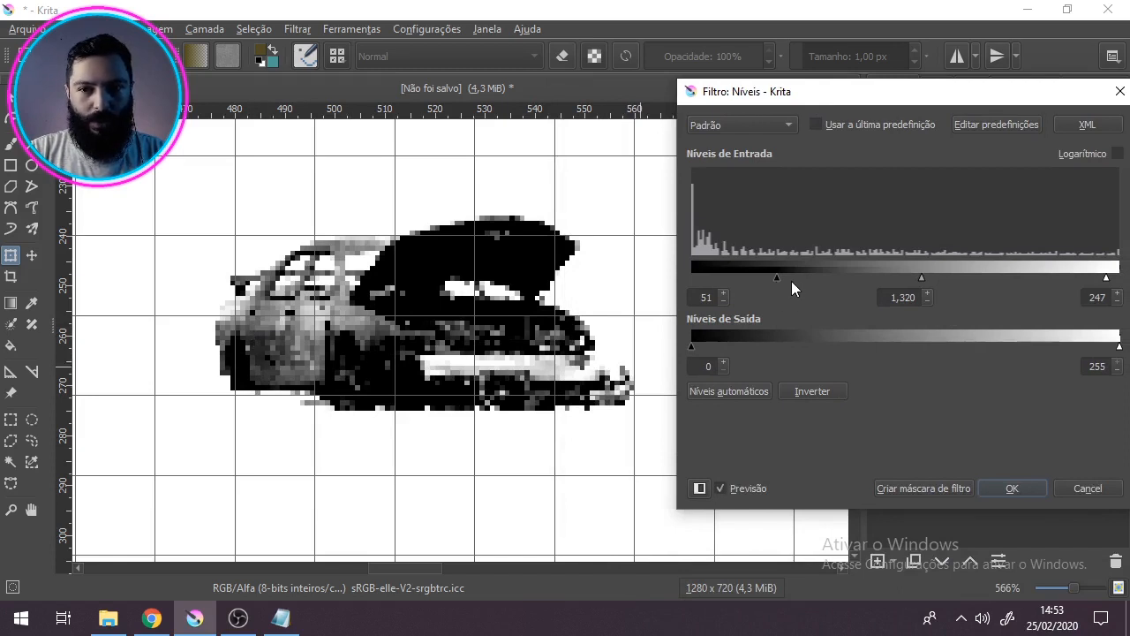
Step: Refine the input levels to a black point of 58 and a midtone value of 1,441, and apply the filter
mouse_move(776, 278)
mouse_down()
mouse_move(799, 276)
mouse_move(679, 271)
mouse_up()
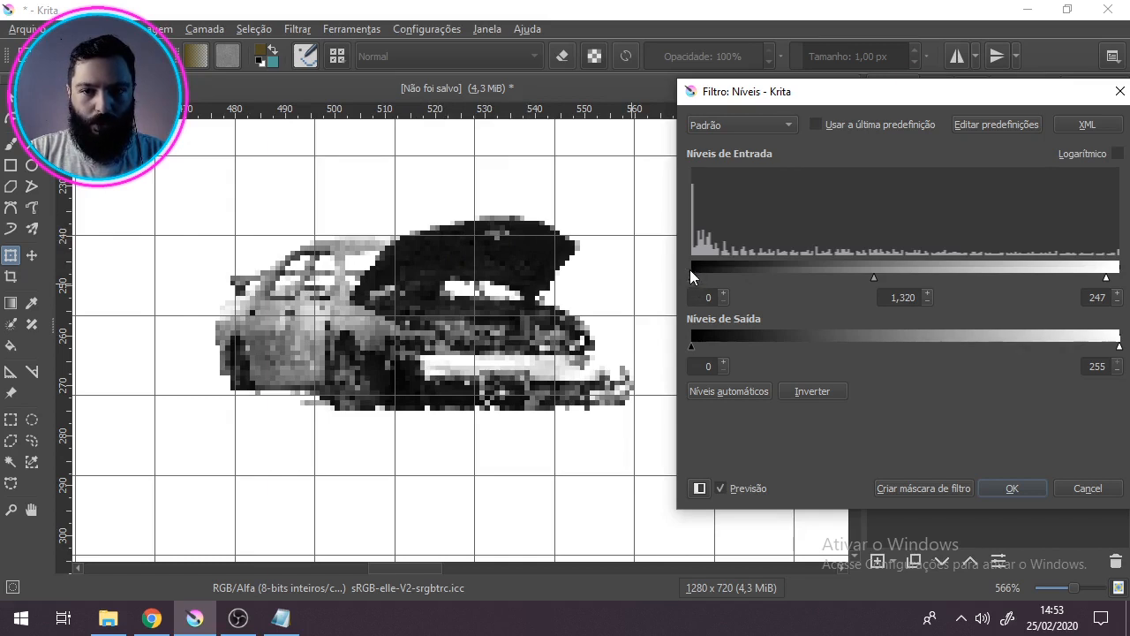
drag(691, 278, 727, 276)
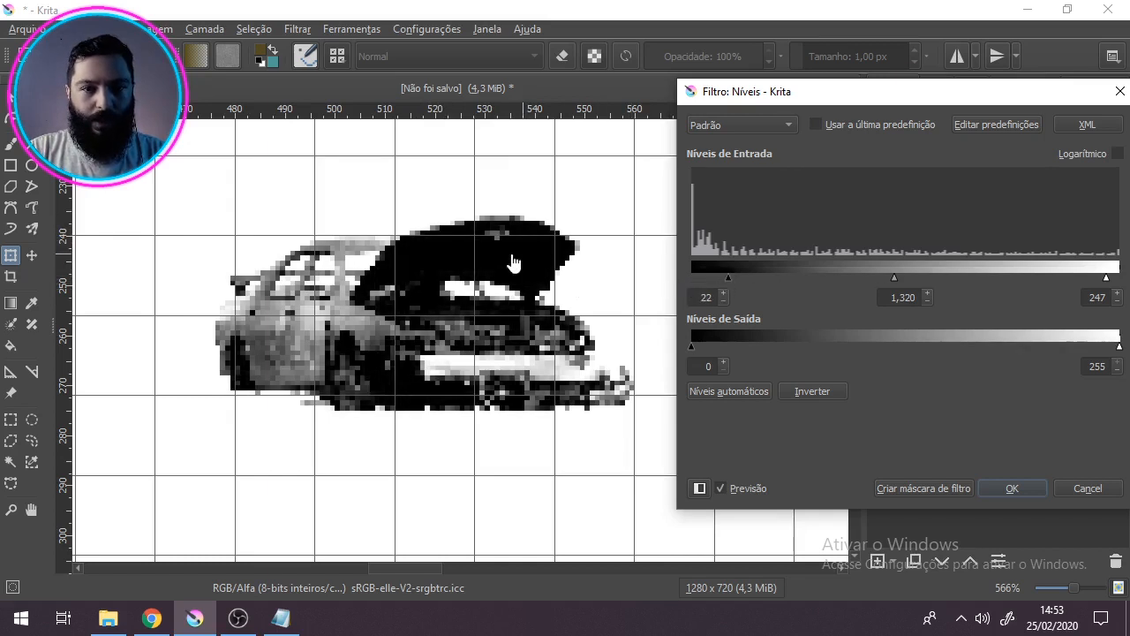
drag(728, 279, 766, 280)
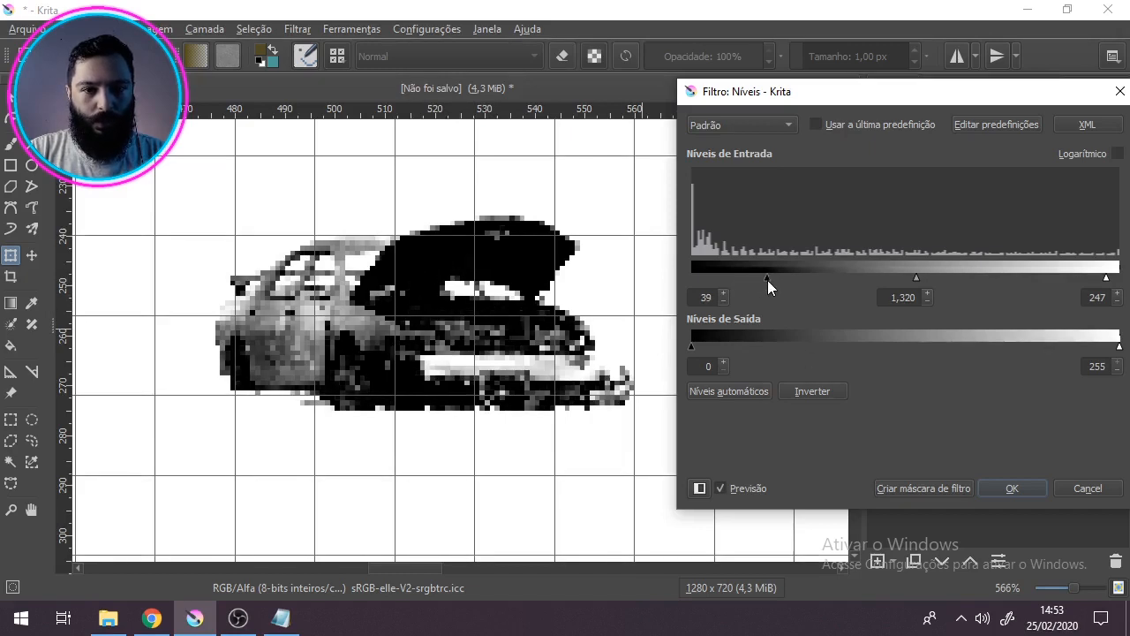
mouse_move(920, 278)
mouse_down()
mouse_move(897, 277)
mouse_move(939, 274)
mouse_up()
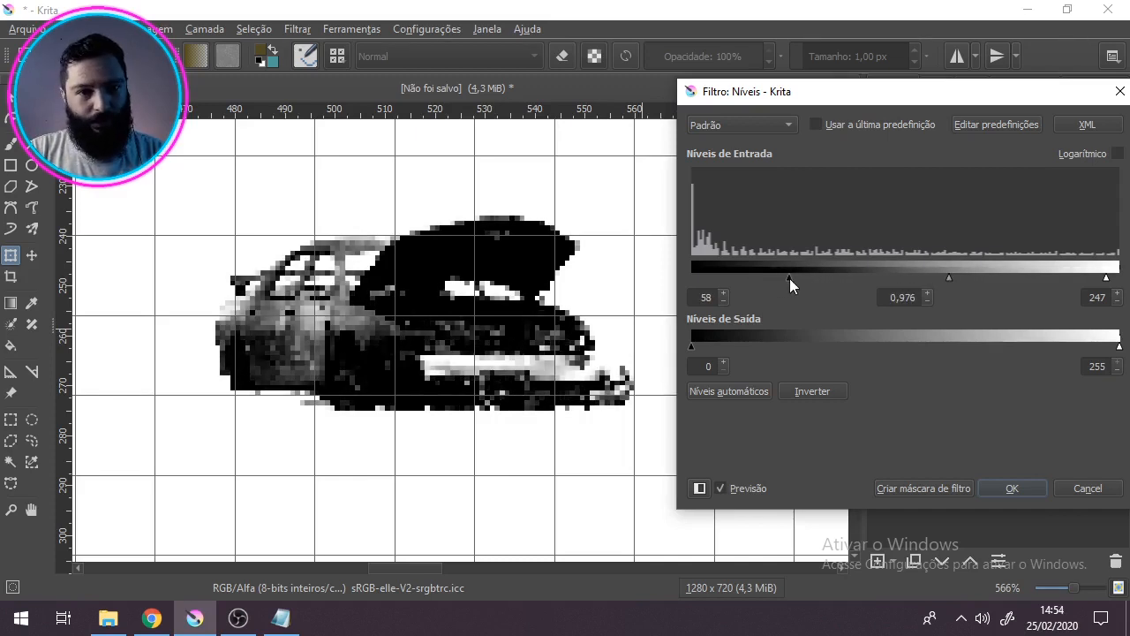
mouse_move(951, 278)
mouse_down()
mouse_move(914, 277)
mouse_move(927, 277)
mouse_up()
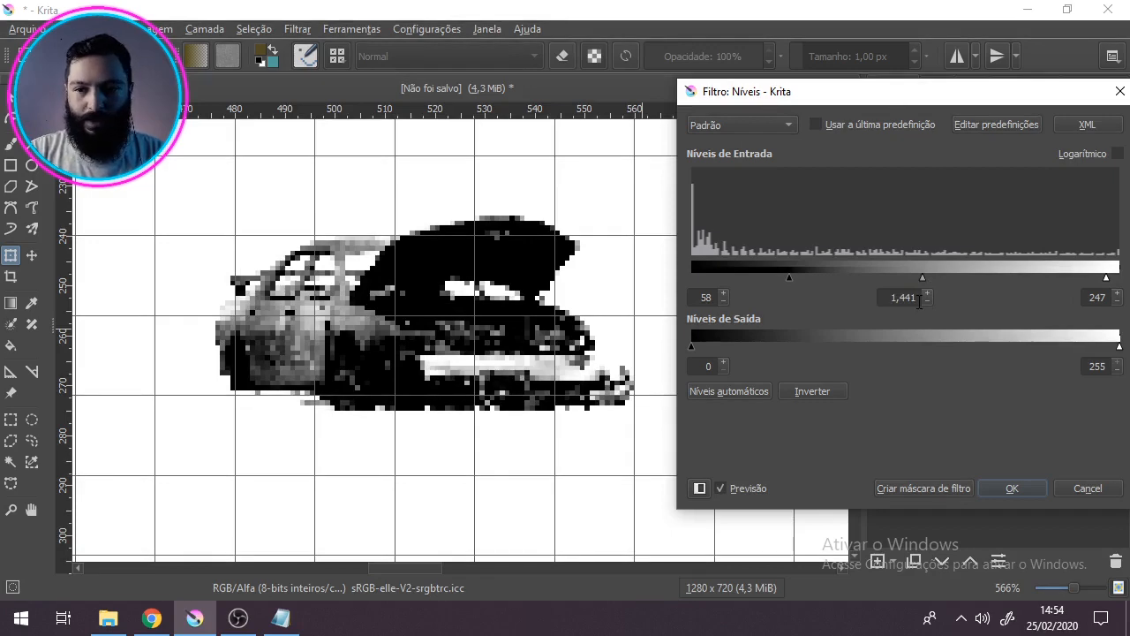
click(1012, 488)
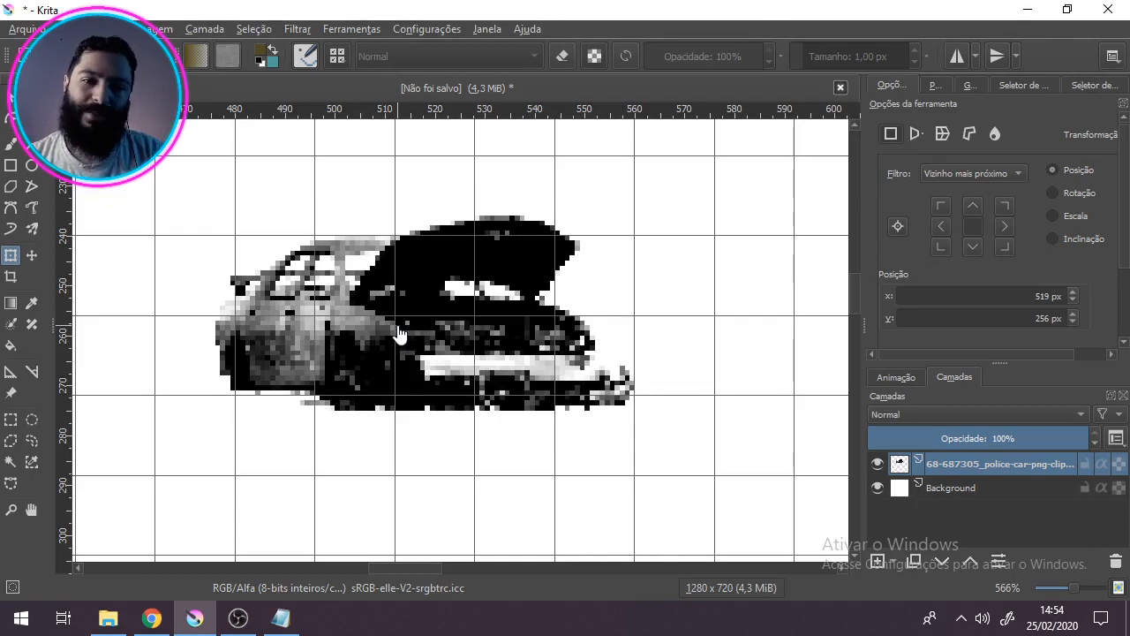
Step: Examine the contrast-adjusted pixels of the car's body and wheels up close
scroll(367, 360, up, 1)
scroll(369, 367, up, 1)
scroll(369, 365, down, 2)
scroll(353, 359, up, 2)
scroll(350, 357, down, 2)
scroll(388, 322, up, 2)
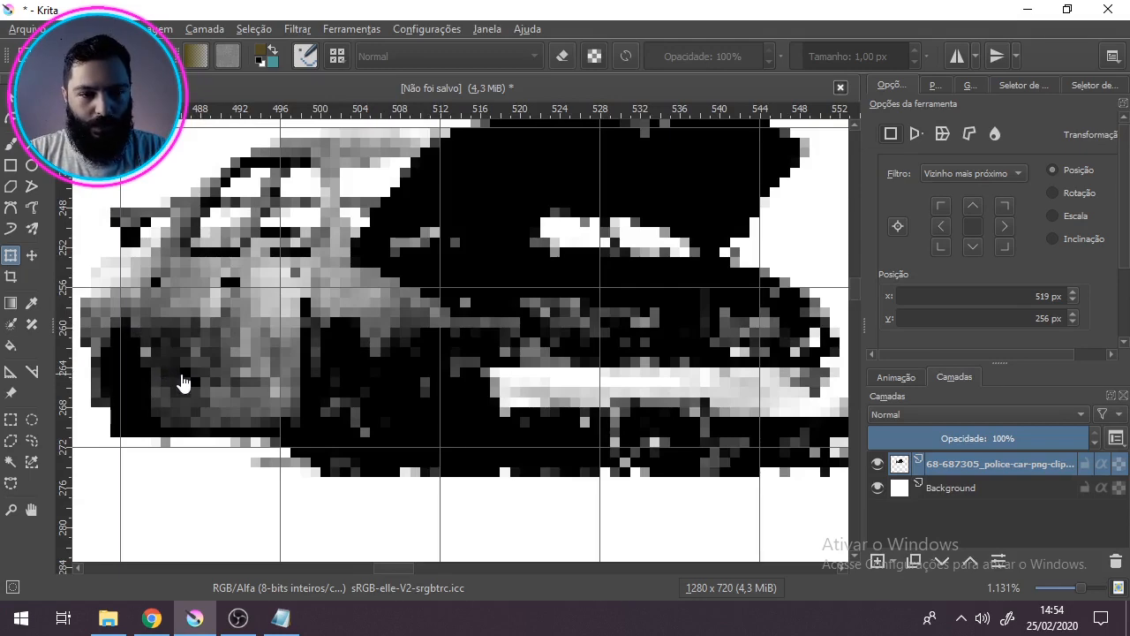
Step: Start the posterize filter (Poster) on the car layer and reduce the number of steps (Passos) to 2
scroll(375, 317, down, 2)
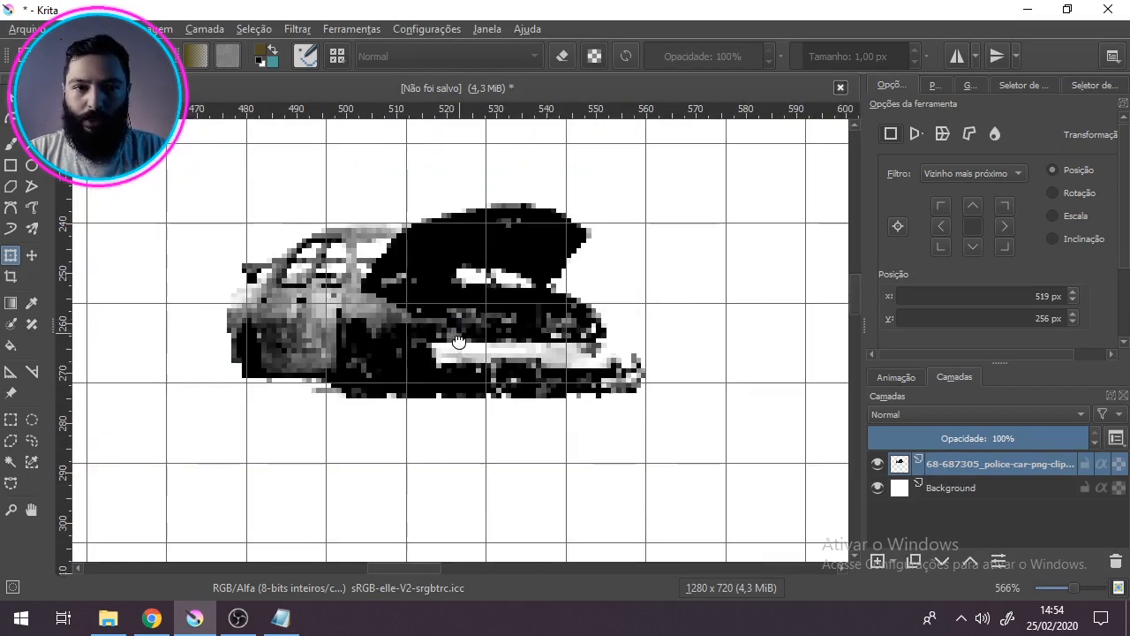
drag(459, 341, 457, 359)
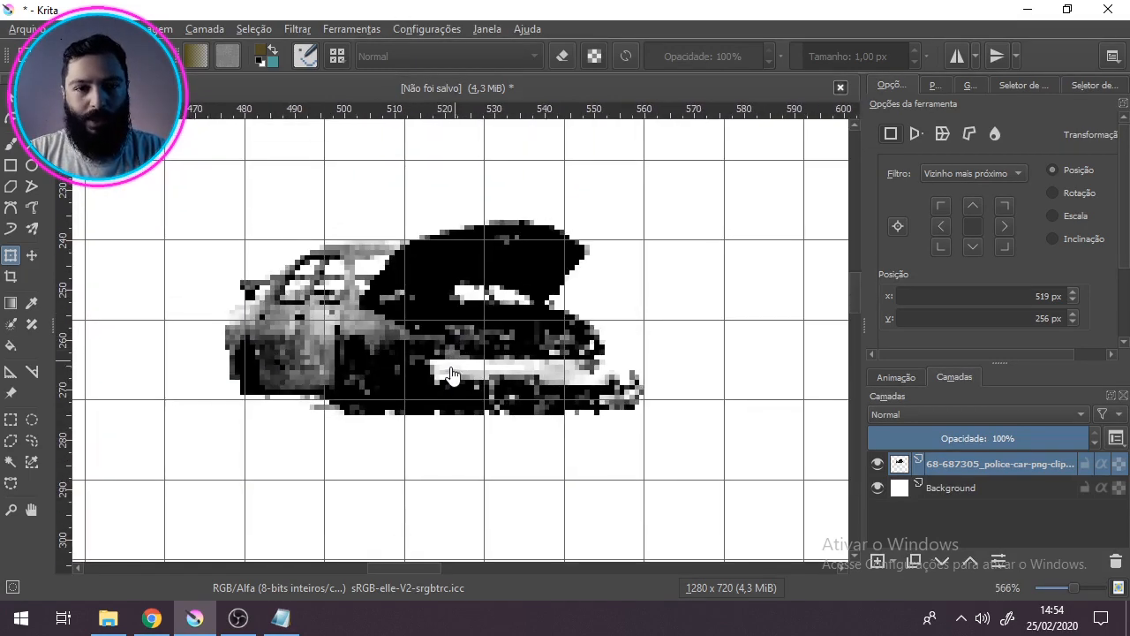
click(296, 30)
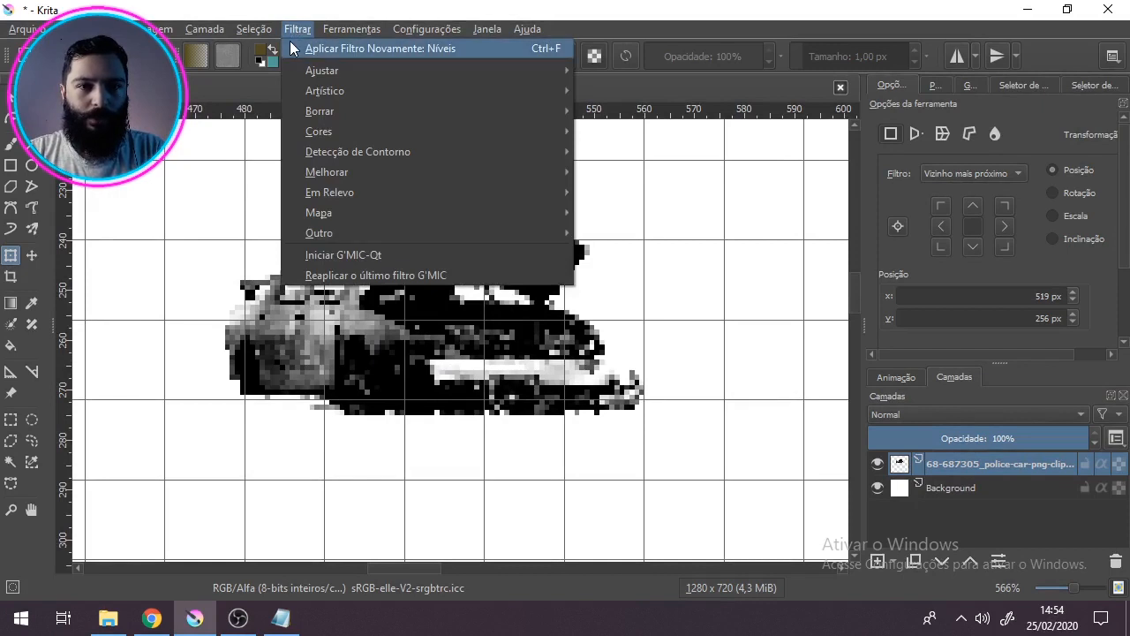
mouse_move(331, 91)
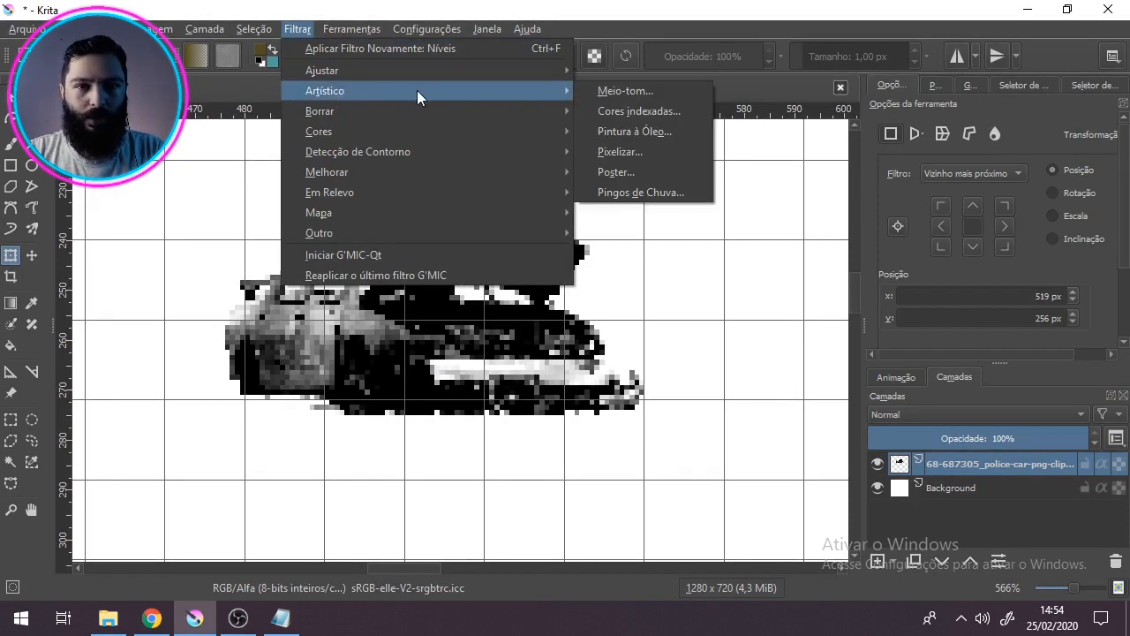
click(623, 176)
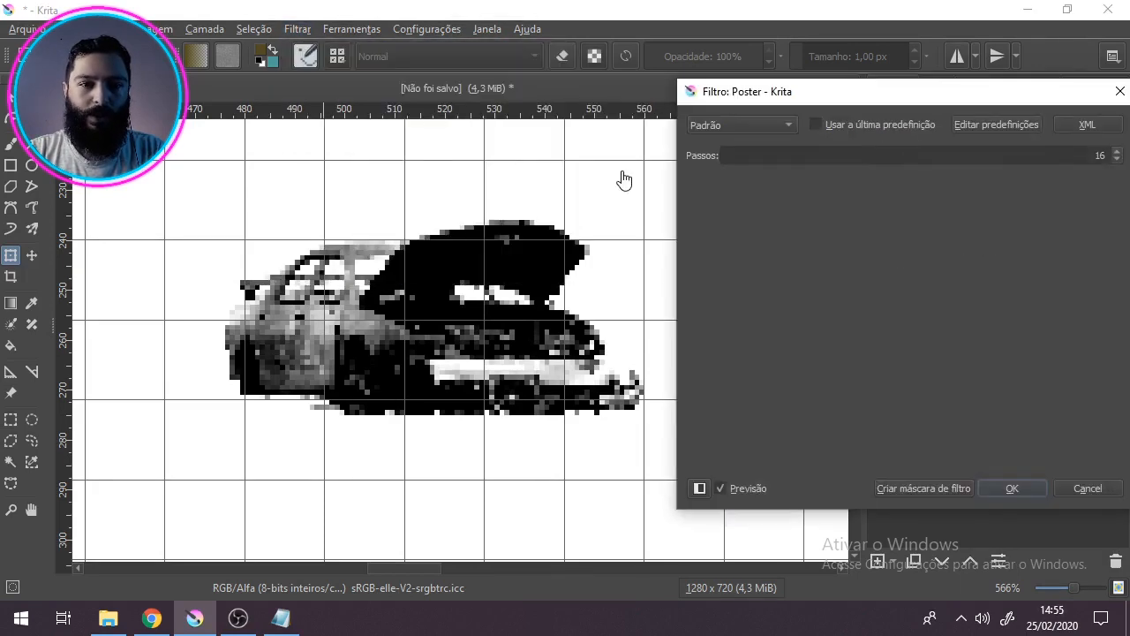
drag(831, 99, 774, 92)
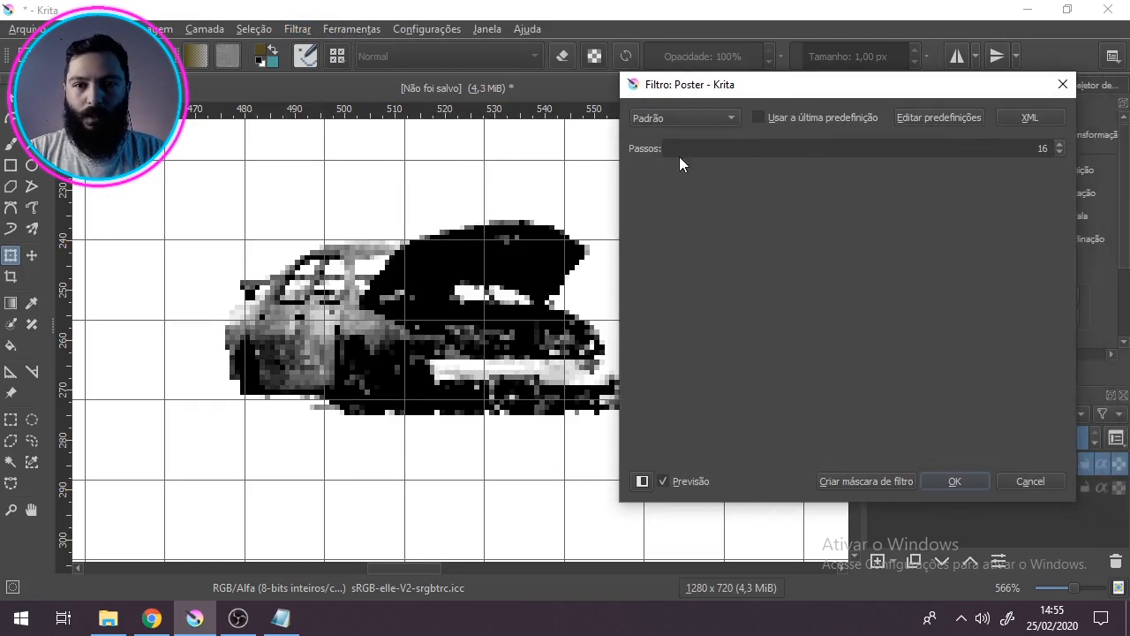
click(1059, 152)
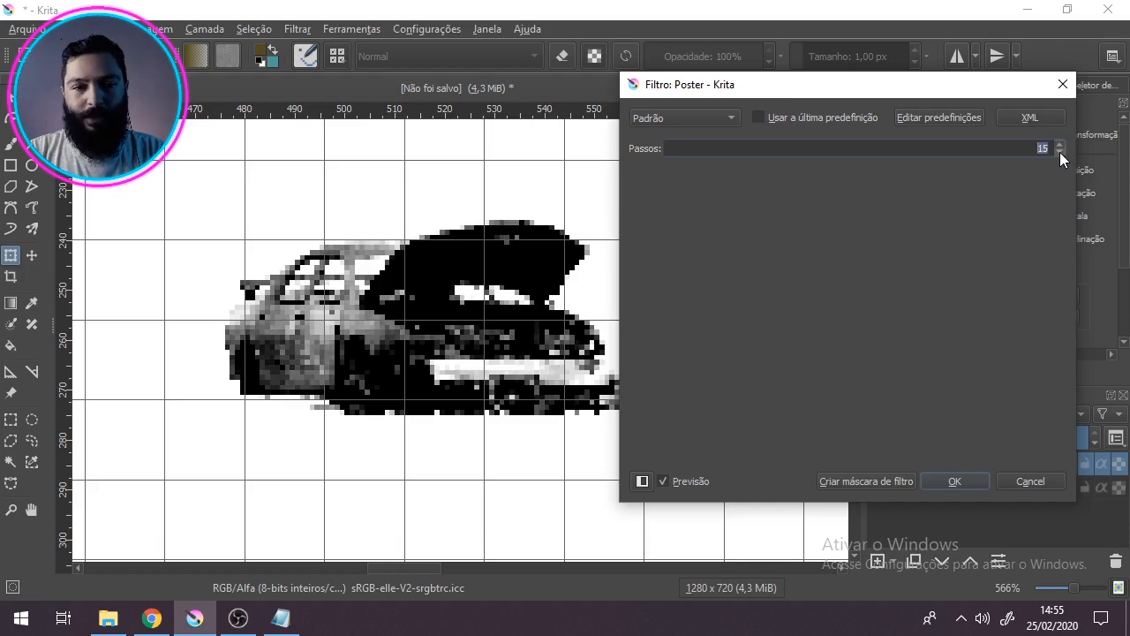
click(1059, 152)
click(1060, 152)
click(1059, 152)
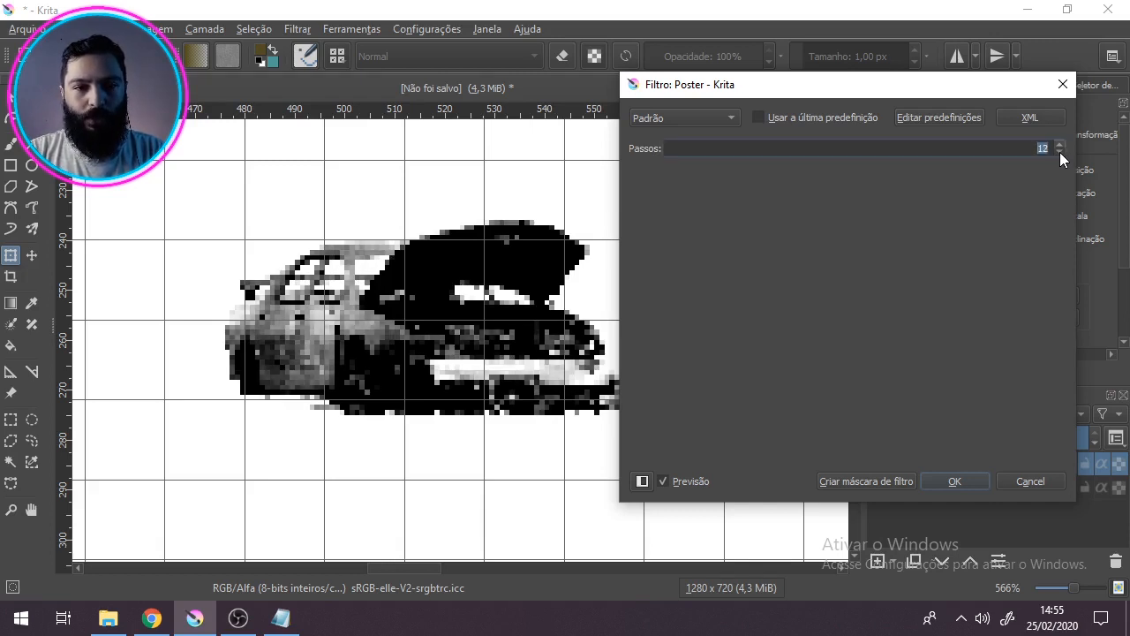
click(1060, 152)
click(1059, 152)
click(1060, 152)
click(1059, 152)
click(1059, 152)
click(1060, 152)
click(1060, 152)
click(1059, 152)
click(1060, 151)
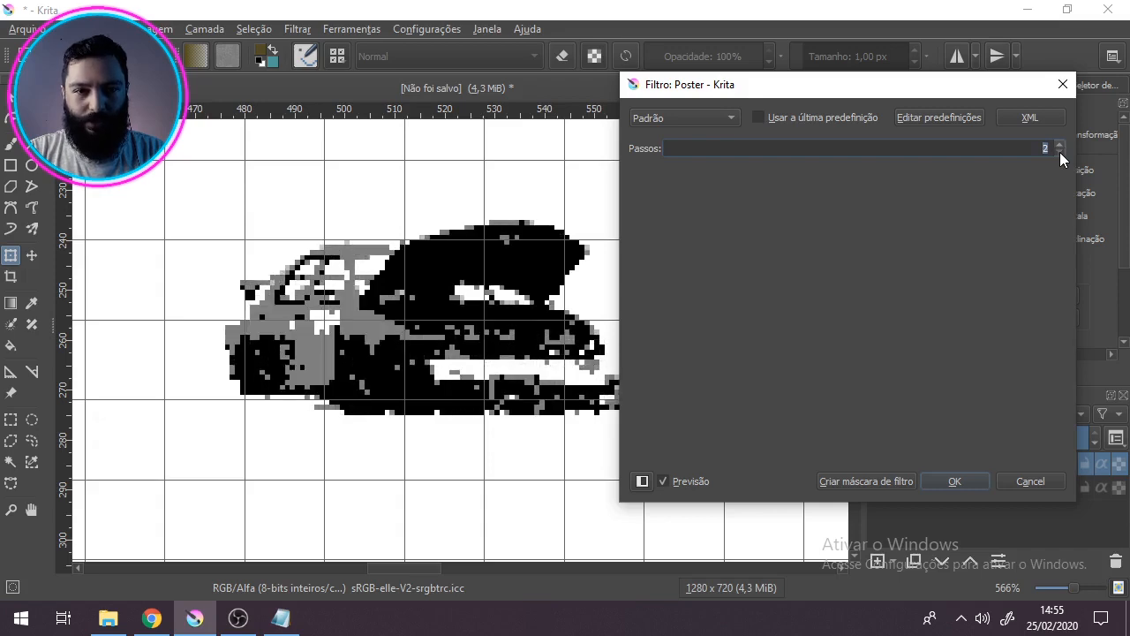
Step: Try higher Passos values of 4 and 6 against the preview, settle on 5, and apply the Poster filter
drag(949, 85, 923, 91)
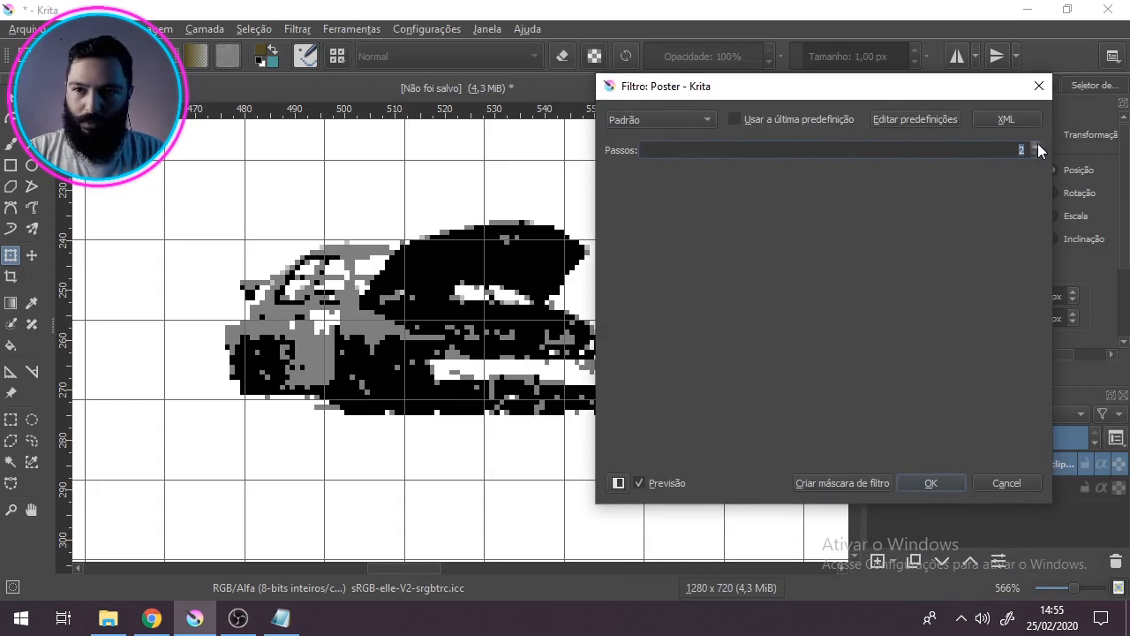
click(1036, 147)
click(1036, 147)
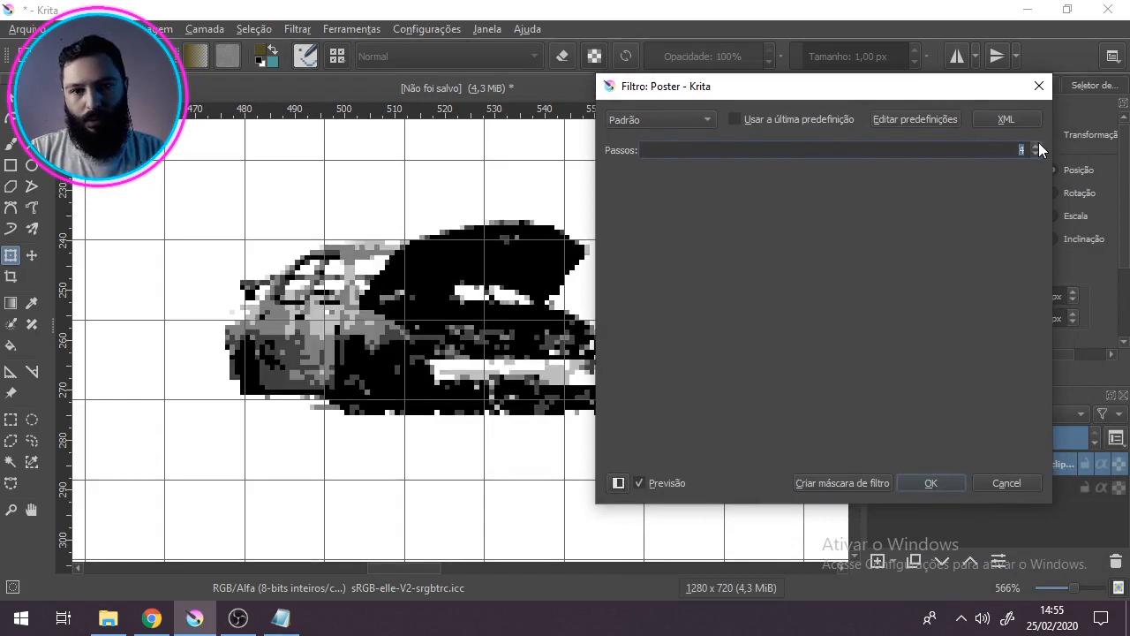
click(1039, 144)
drag(841, 92, 856, 144)
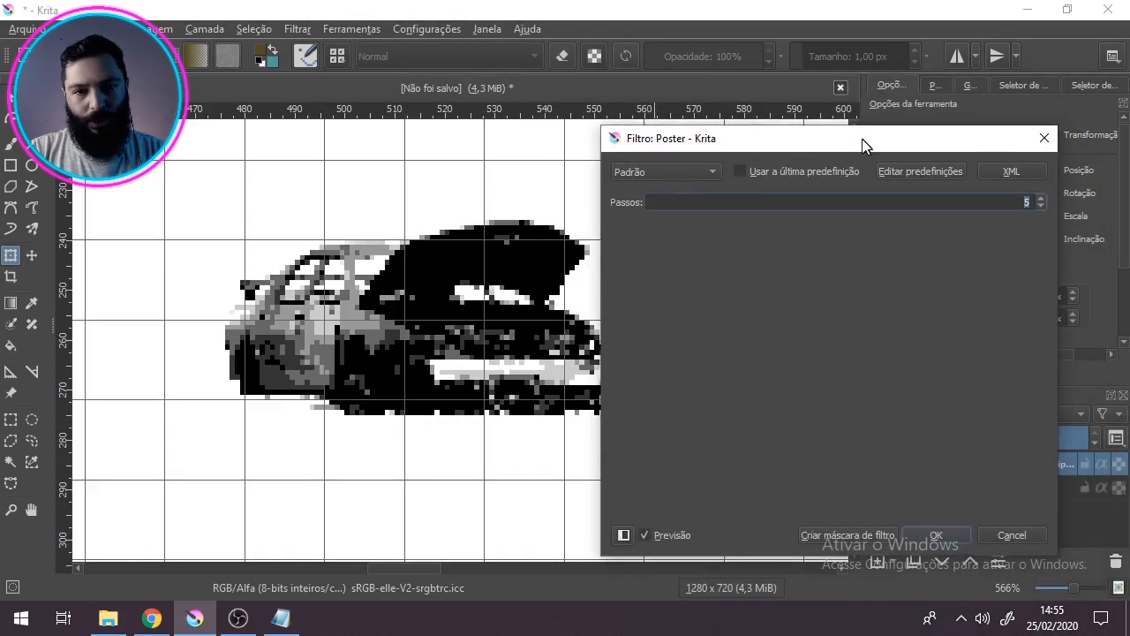
click(1039, 197)
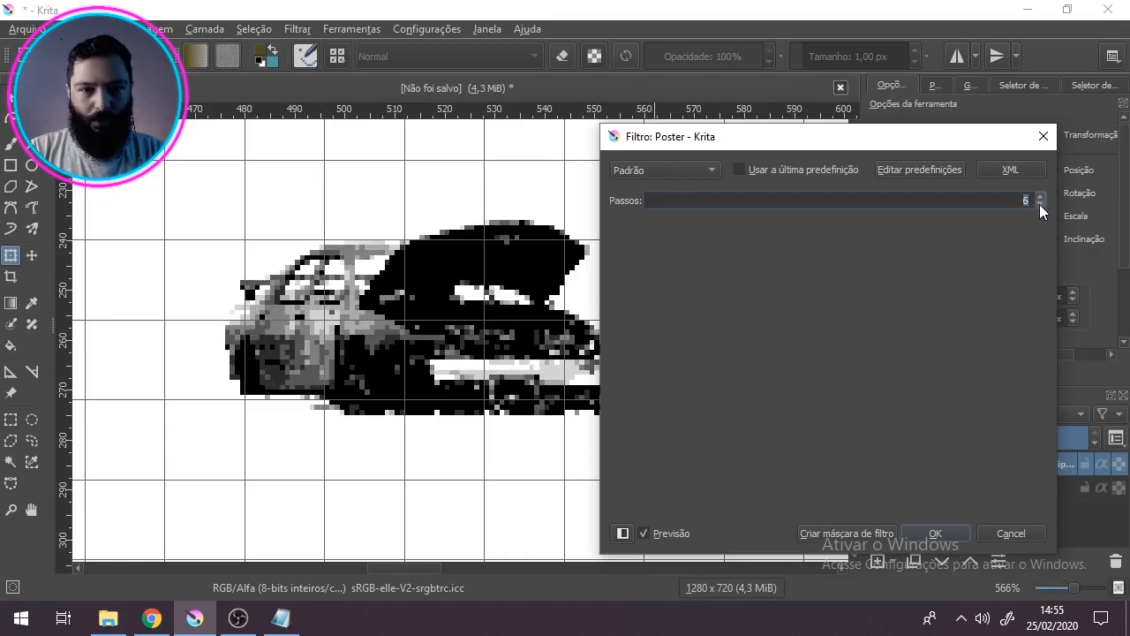
drag(946, 141, 903, 118)
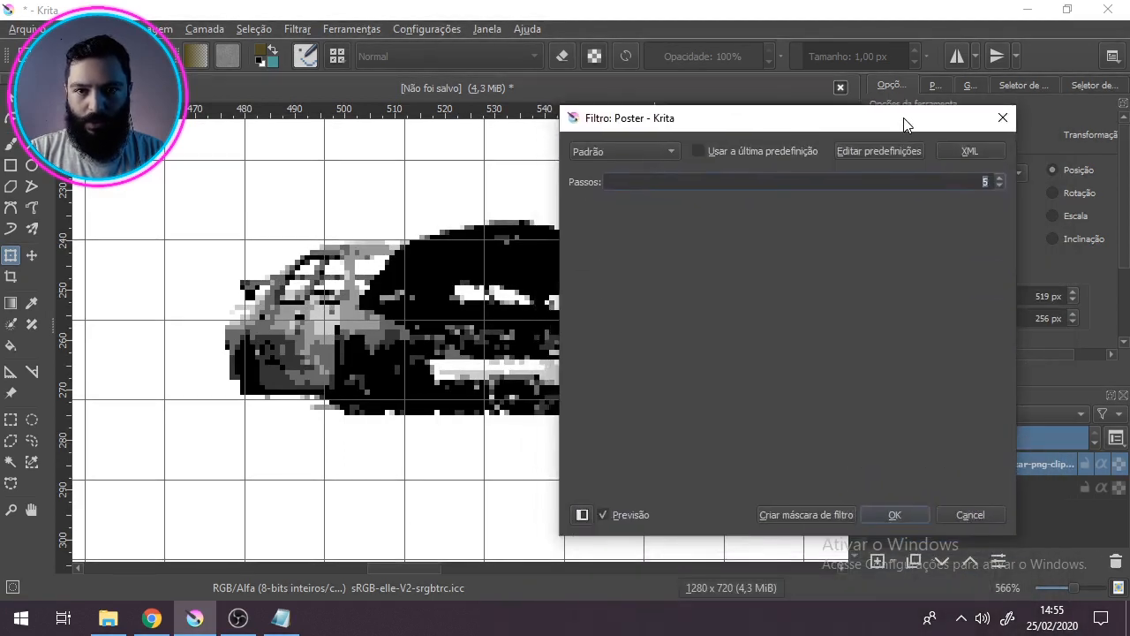
click(895, 515)
Step: Examine the posterized grey tones of the whole car at several magnifications
scroll(367, 342, down, 2)
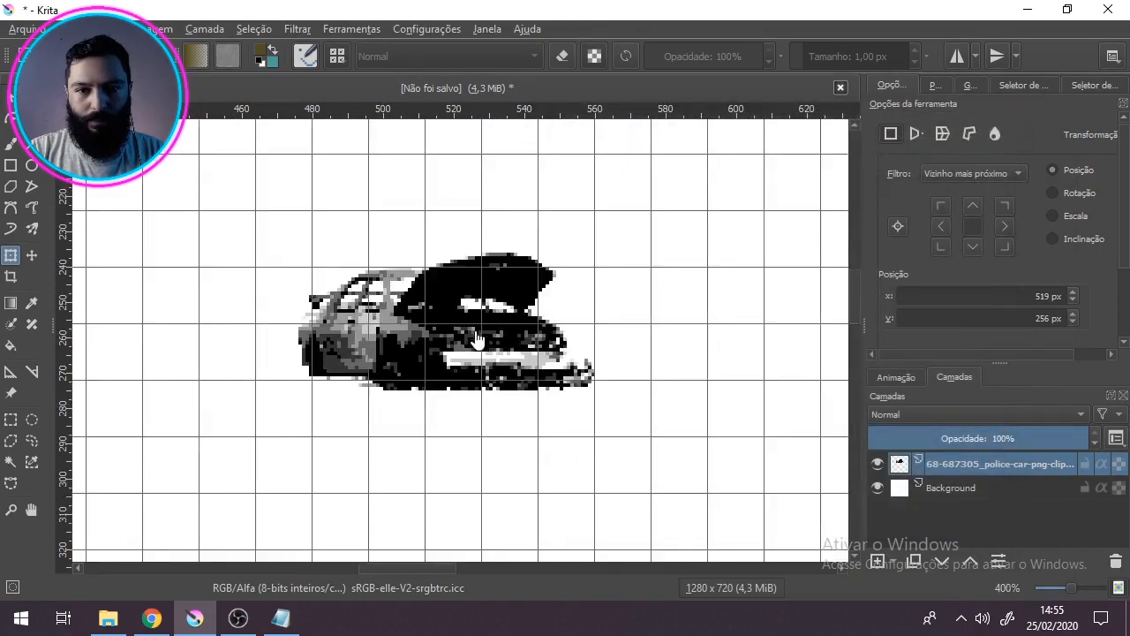
scroll(366, 342, up, 2)
scroll(367, 343, down, 1)
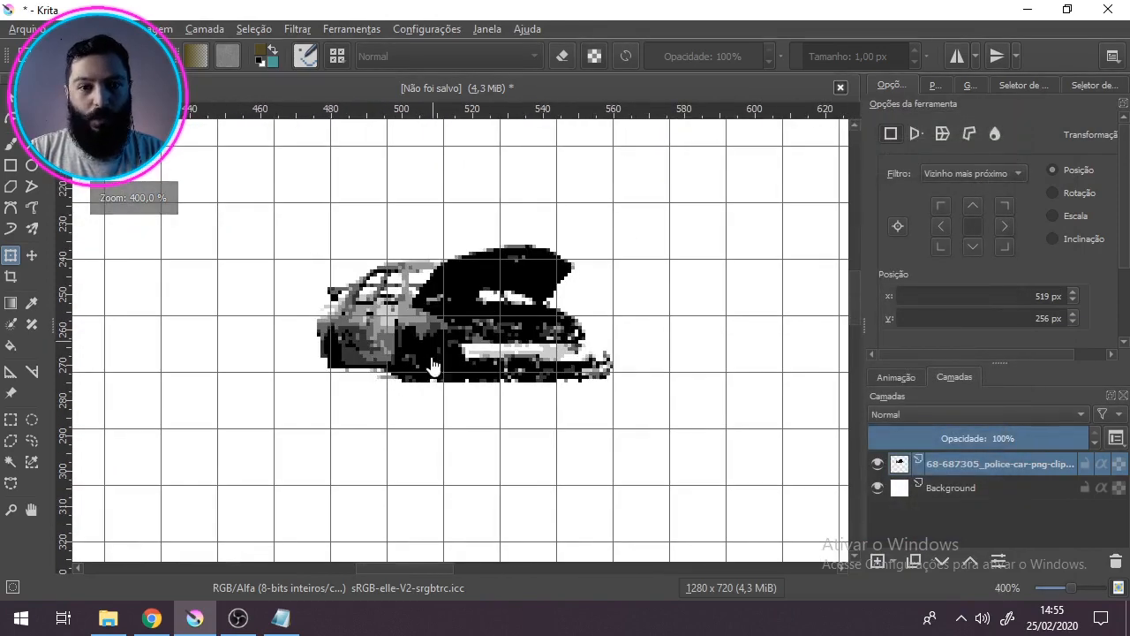
scroll(439, 371, up, 1)
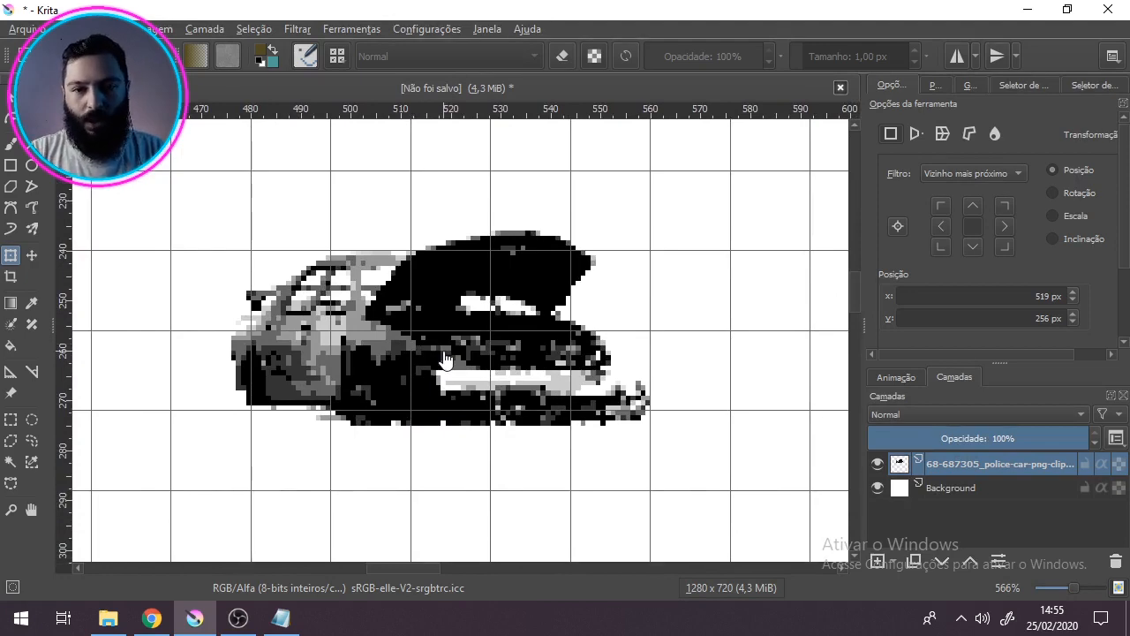
scroll(451, 389, down, 2)
scroll(454, 392, up, 1)
scroll(454, 391, up, 2)
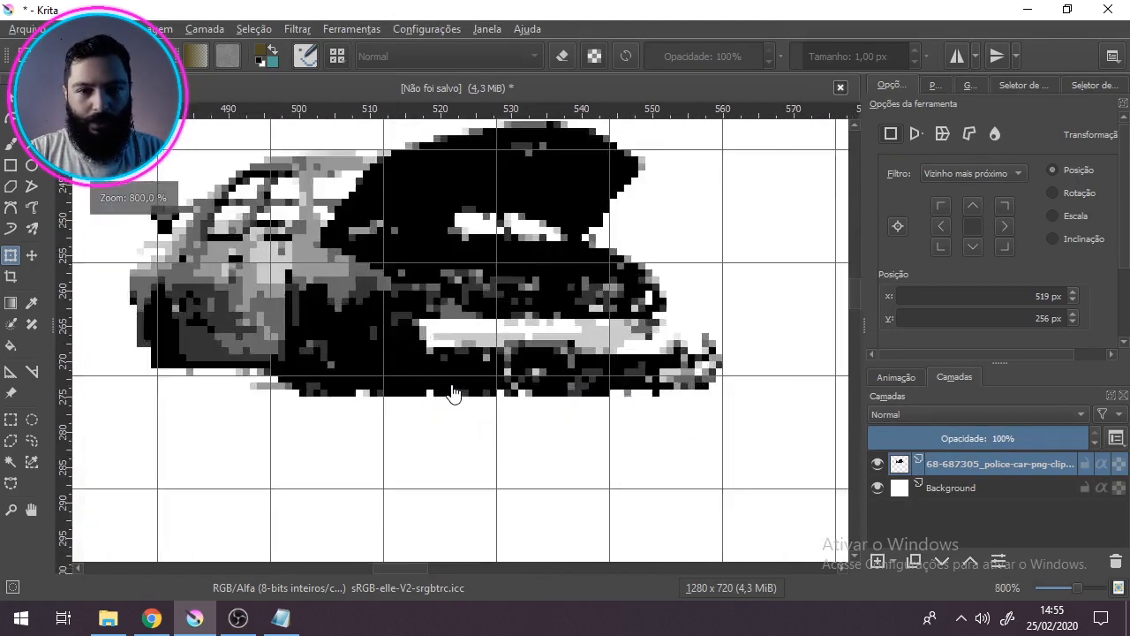
scroll(453, 394, down, 3)
scroll(473, 321, down, 1)
scroll(473, 322, up, 3)
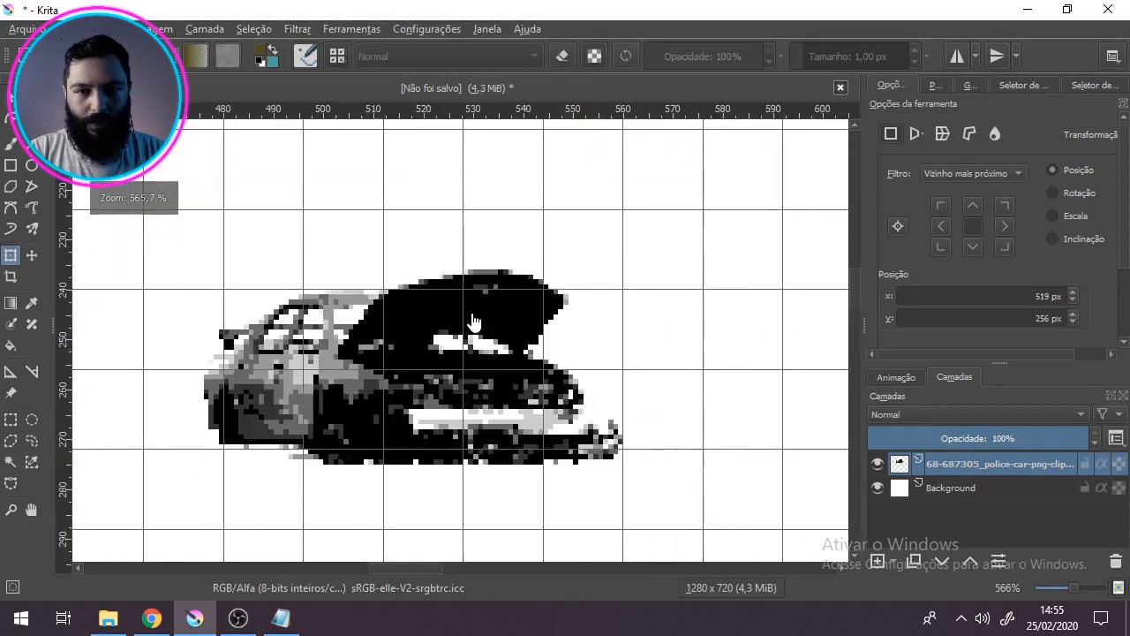
scroll(473, 321, down, 1)
scroll(478, 342, up, 1)
drag(481, 343, 493, 302)
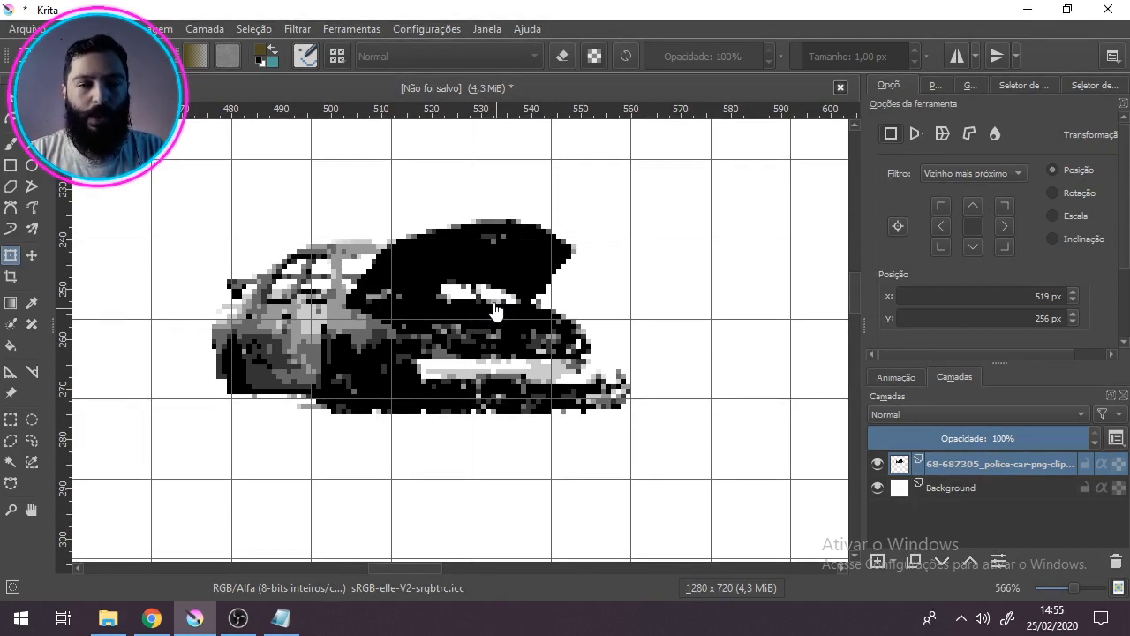
Step: Start the gradient map filter (Mapa do Gradiente) on the car layer and choose the opaque olive-to-teal gradient
click(300, 33)
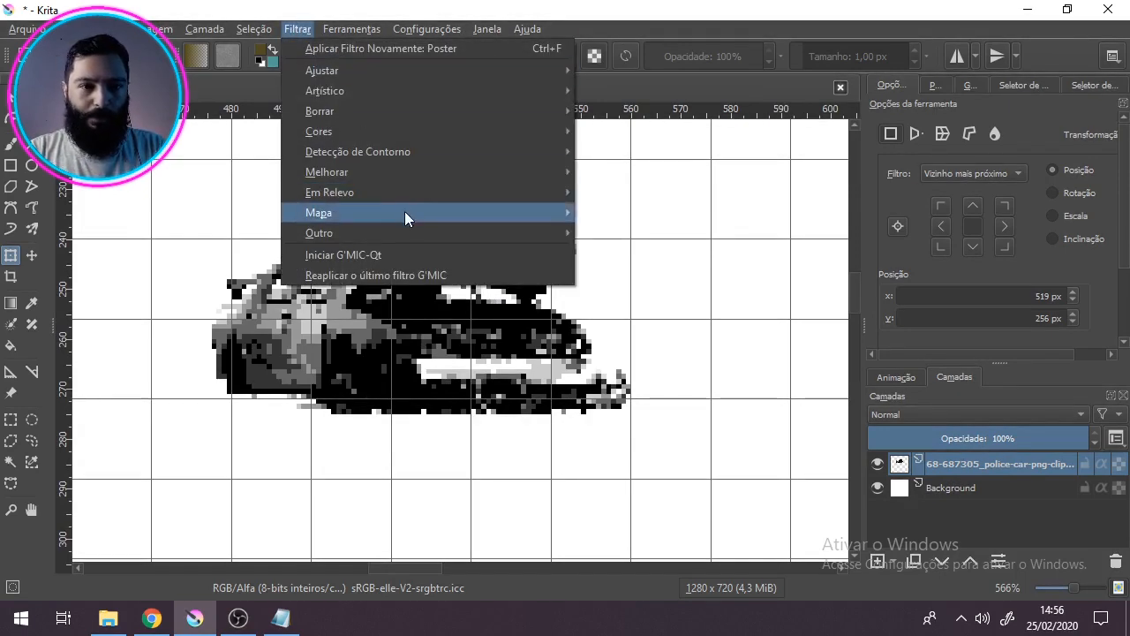
mouse_move(410, 219)
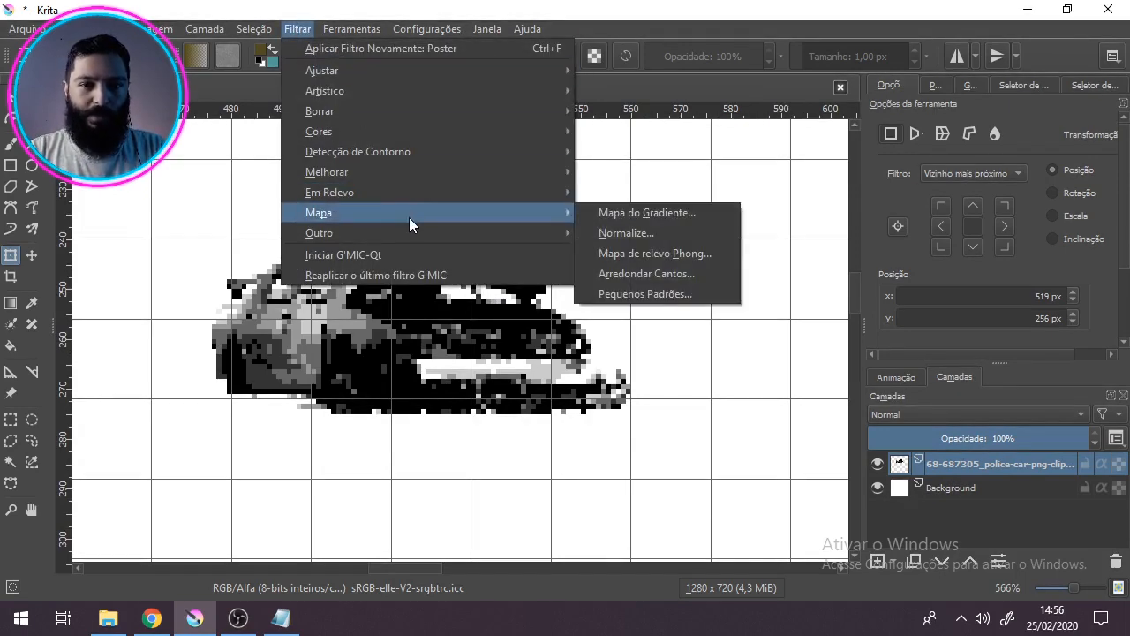
click(621, 215)
drag(829, 119, 878, 79)
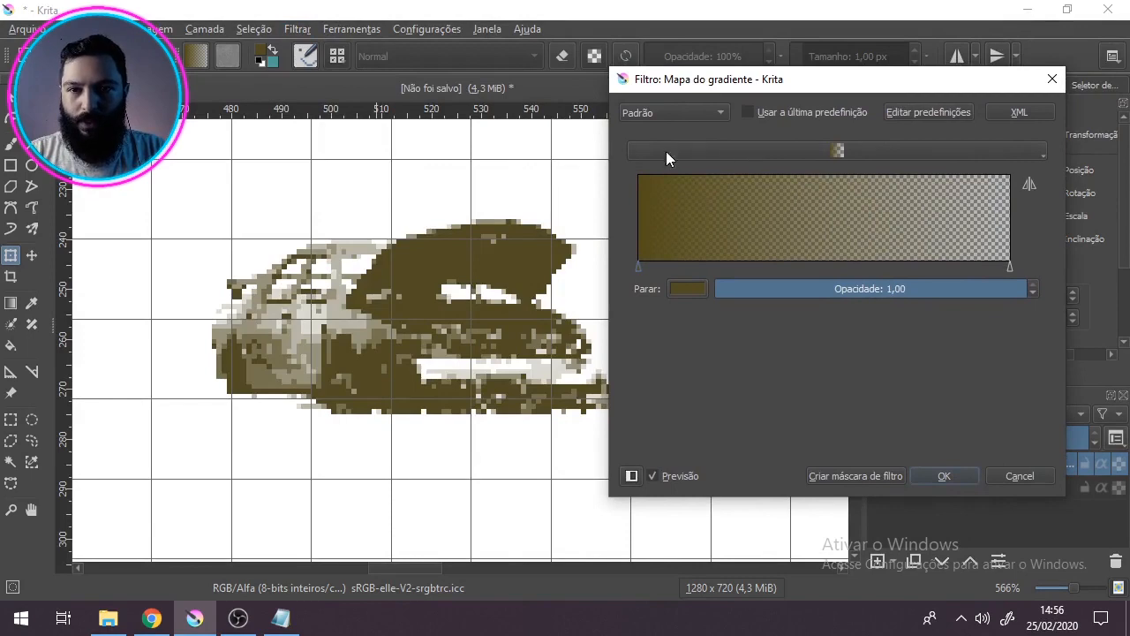
click(690, 152)
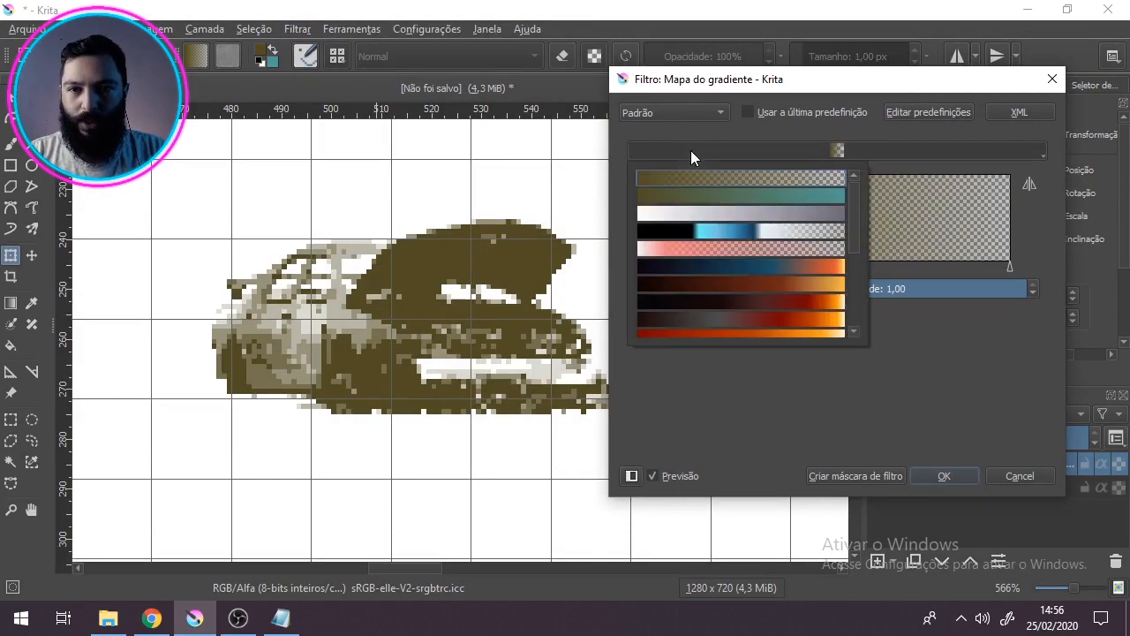
click(674, 196)
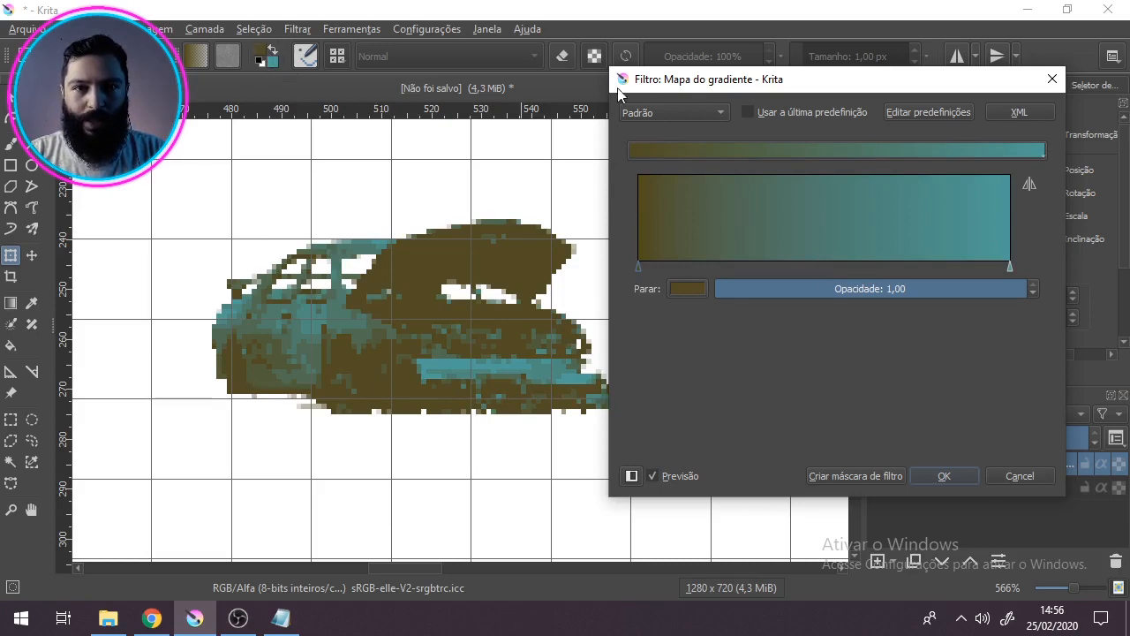
Step: Set the gradient's first stop to the dark palette colour Valhalla (#222034)
mouse_move(749, 91)
mouse_down()
mouse_move(681, 73)
mouse_move(752, 134)
mouse_move(734, 82)
mouse_up()
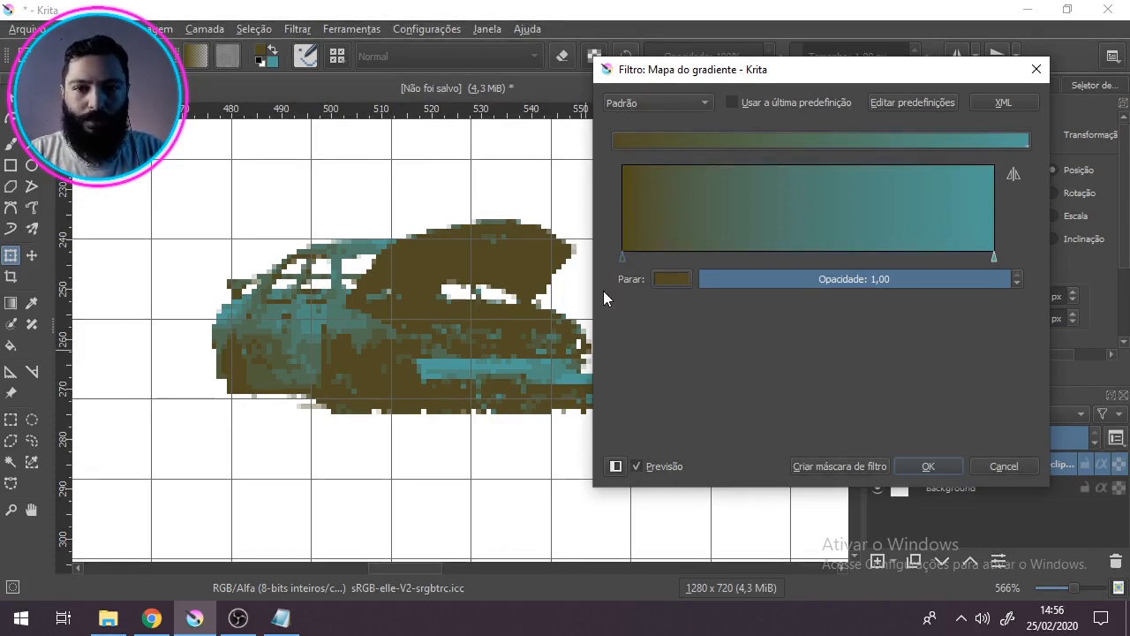
click(669, 279)
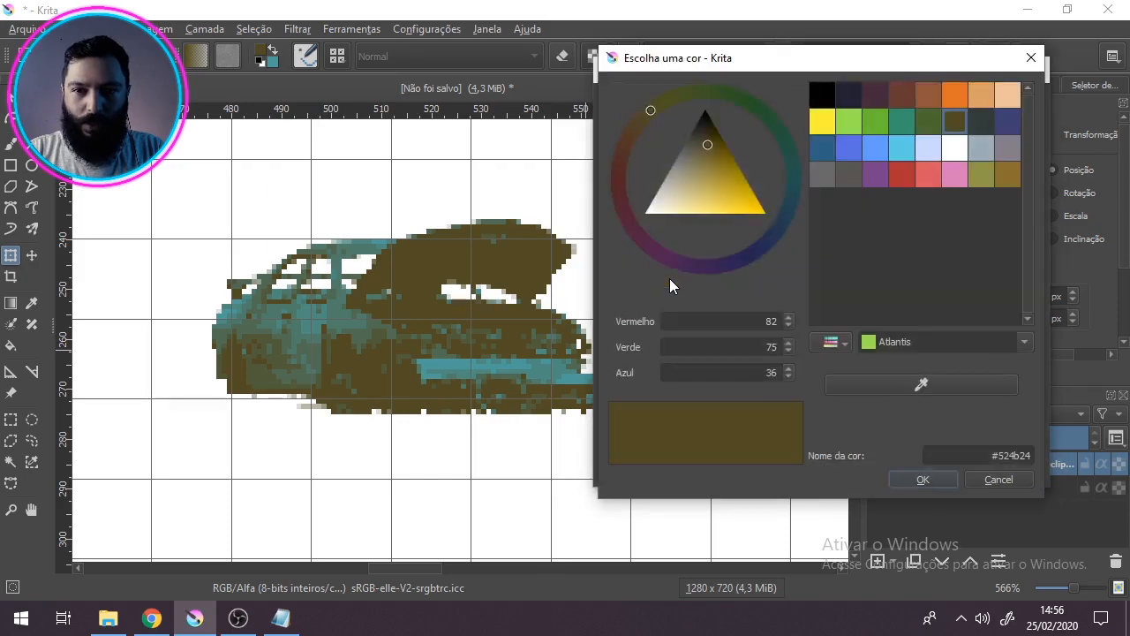
click(847, 95)
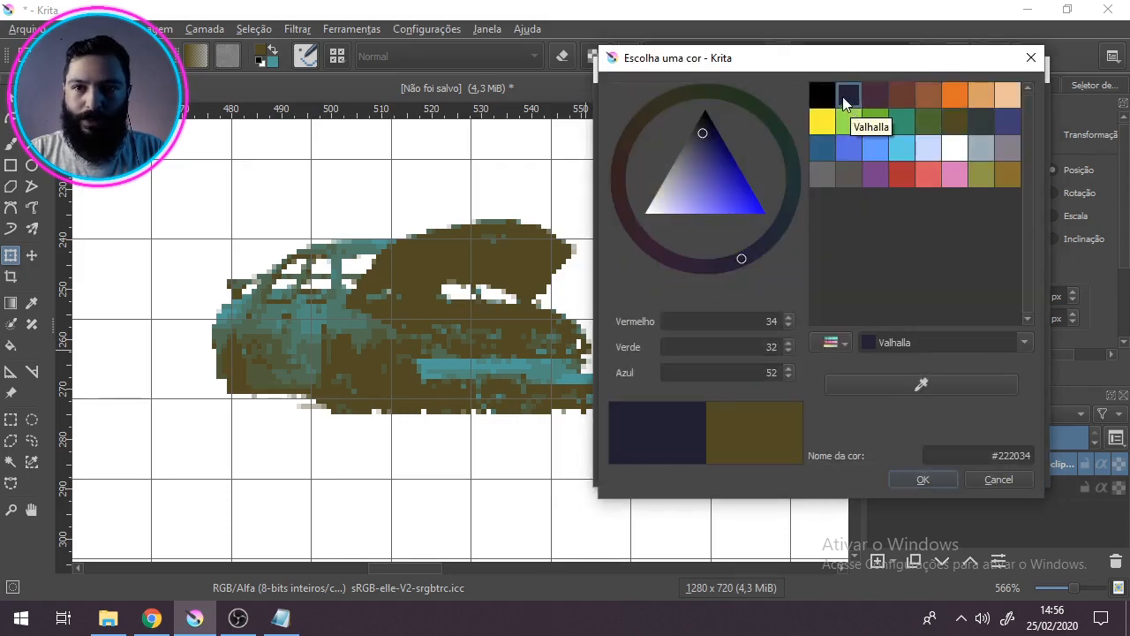
click(923, 479)
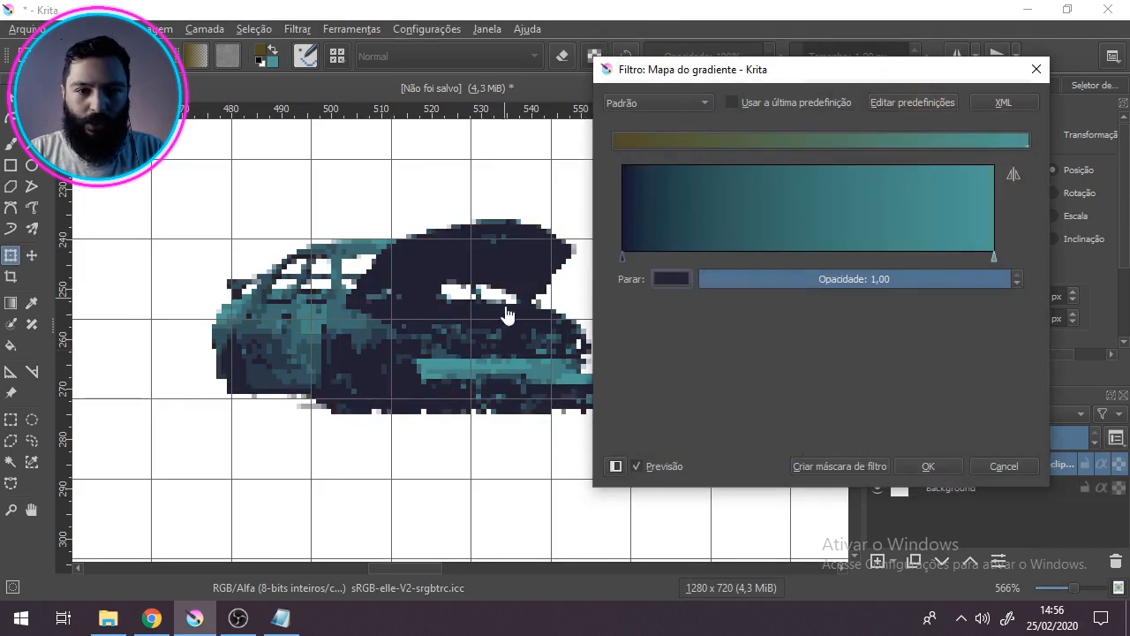
Step: Set the gradient's last stop to the light orange-tan colour from the palette
click(995, 257)
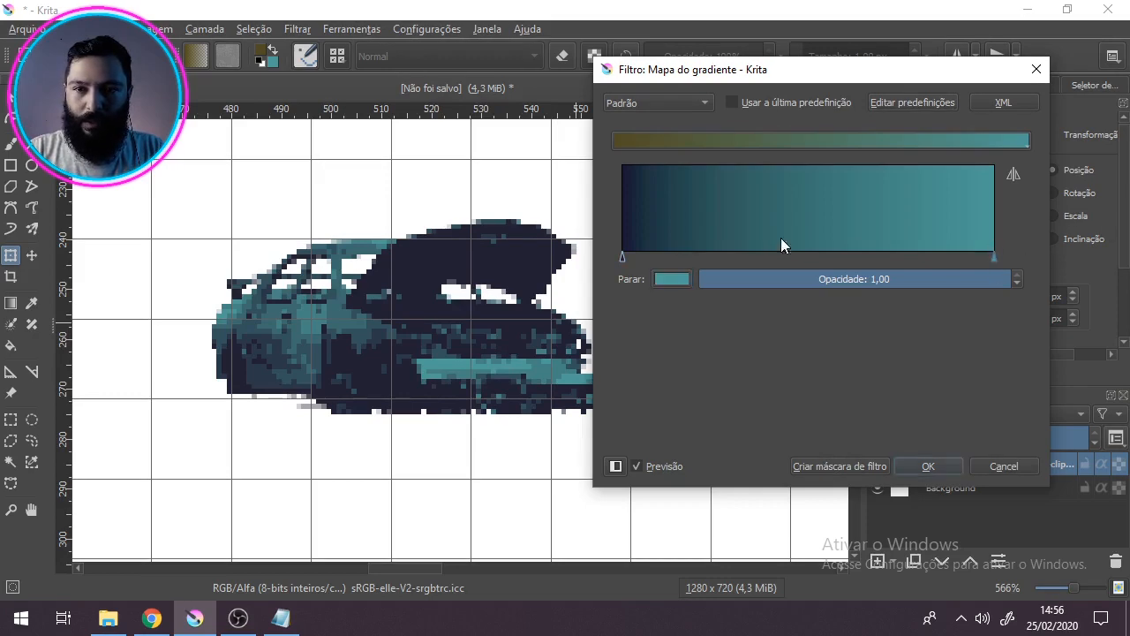
click(679, 278)
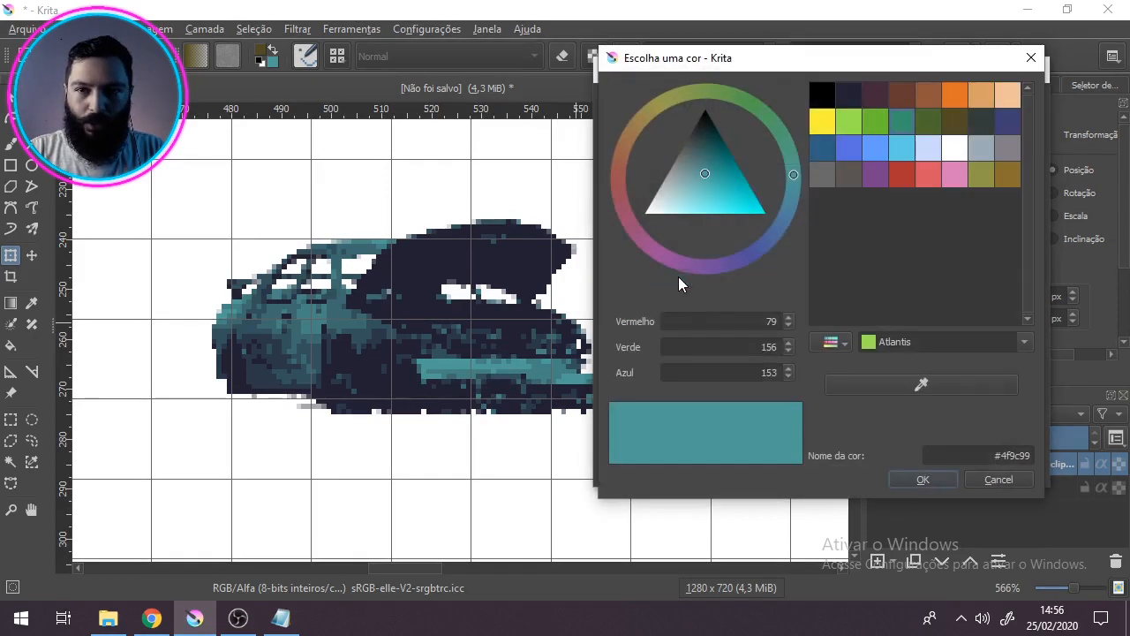
click(982, 94)
click(919, 479)
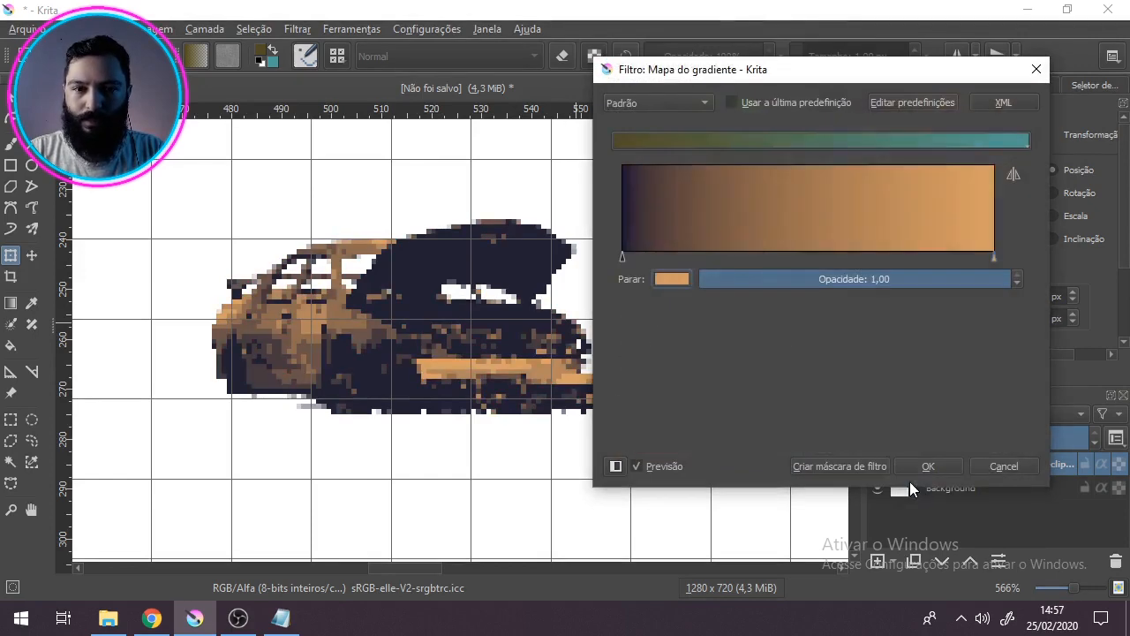
Step: Add a gradient stop about a third of the way along and set it to the dark purple palette colour Loulou (#45283c)
drag(881, 71, 878, 127)
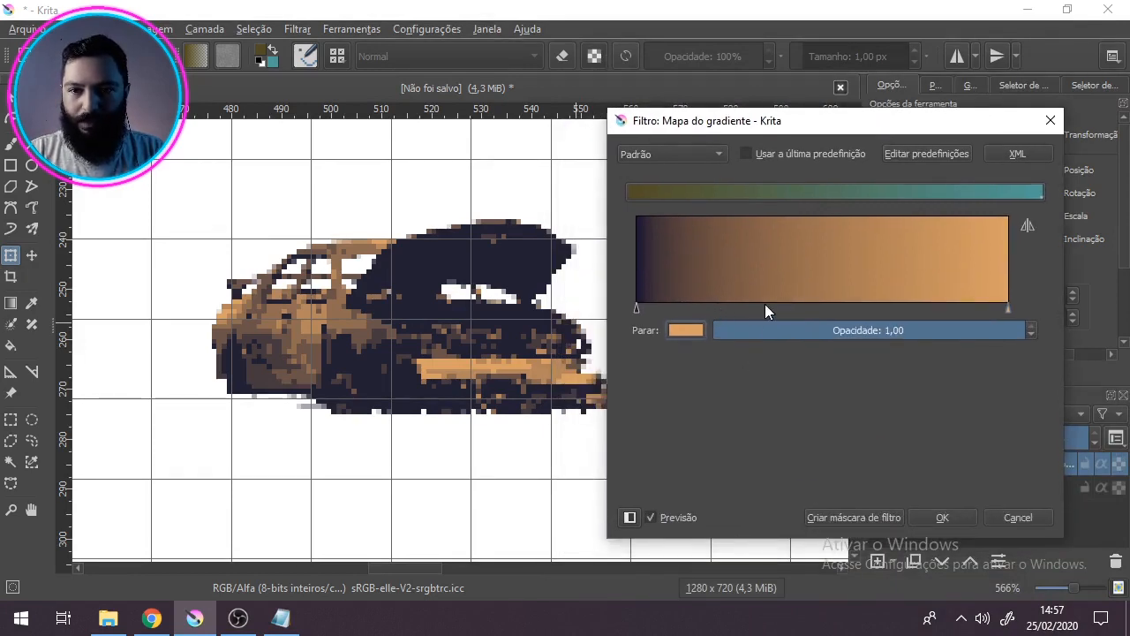
click(741, 309)
mouse_move(737, 303)
mouse_down()
mouse_move(724, 305)
mouse_move(745, 305)
mouse_up()
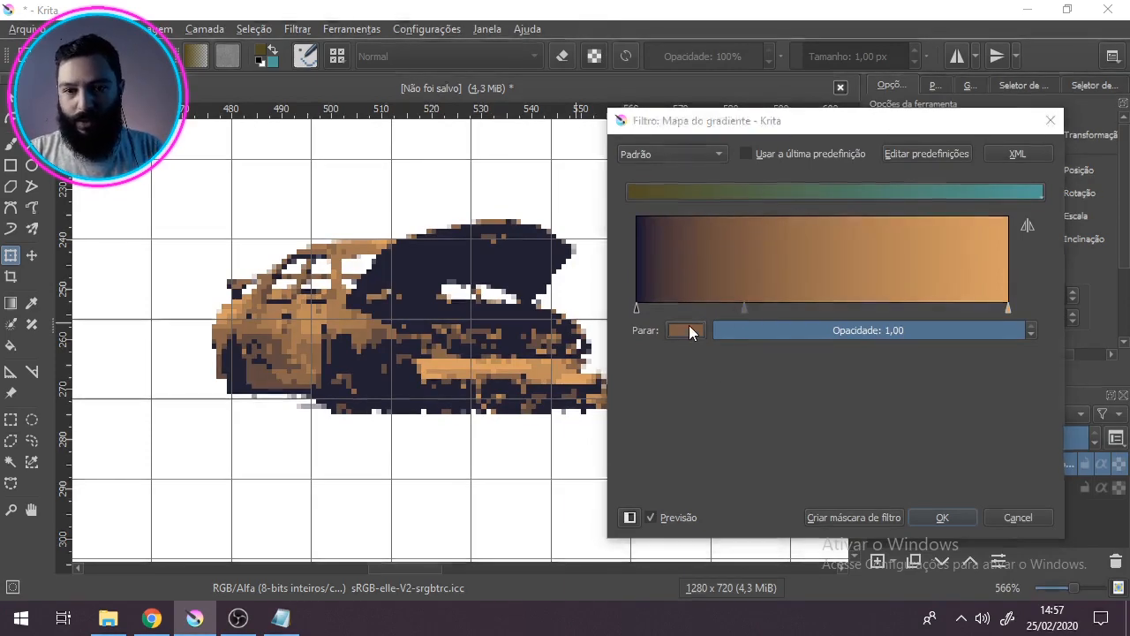
click(688, 328)
click(892, 148)
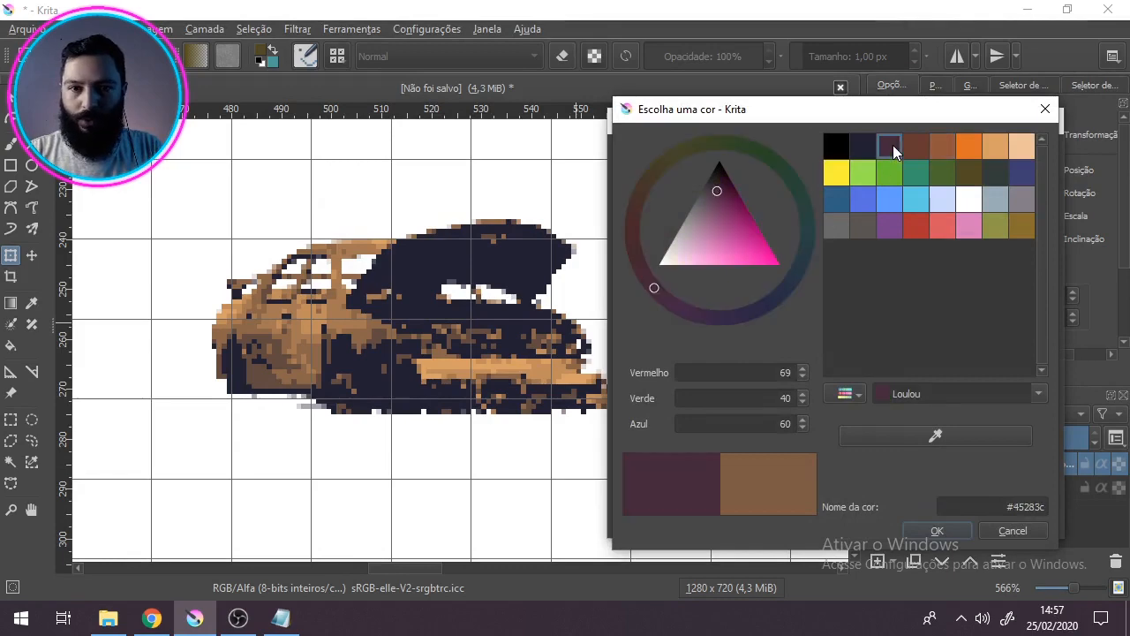
click(939, 530)
Step: Shift the Valhalla stop inward from the dark end and reposition the Loulou stop at about a third of the gradient
mouse_move(744, 309)
mouse_down()
mouse_move(724, 309)
mouse_move(767, 309)
mouse_up()
click(636, 308)
drag(659, 309, 676, 308)
drag(767, 309, 754, 303)
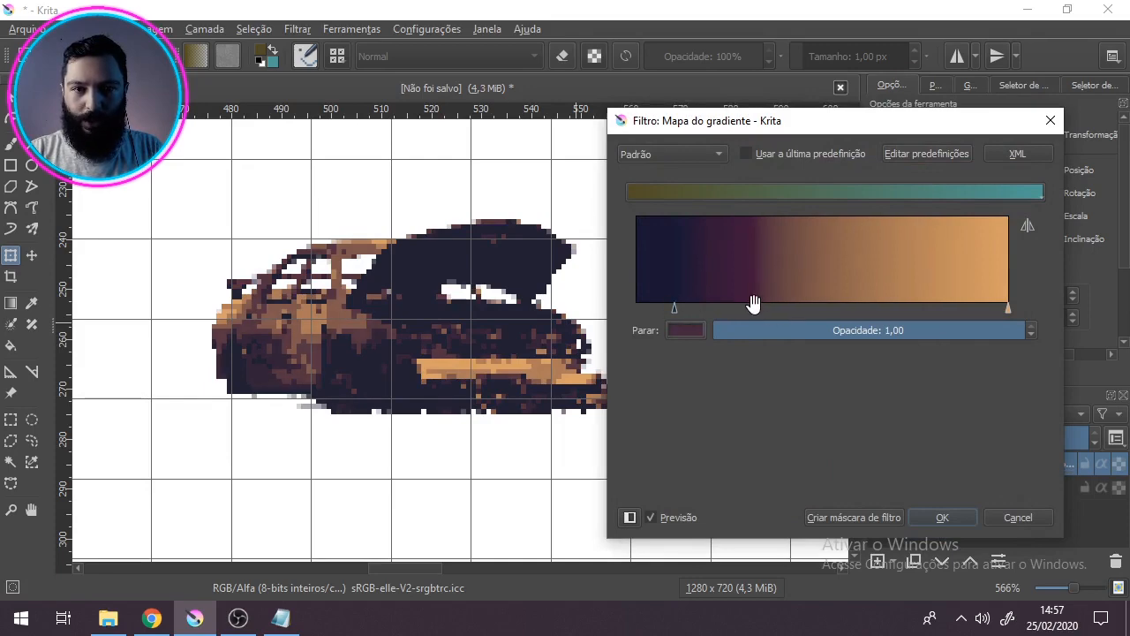
Step: Add a stop past the gradient's middle, set it to Venice blue (#306082) and move it toward the light end
click(840, 309)
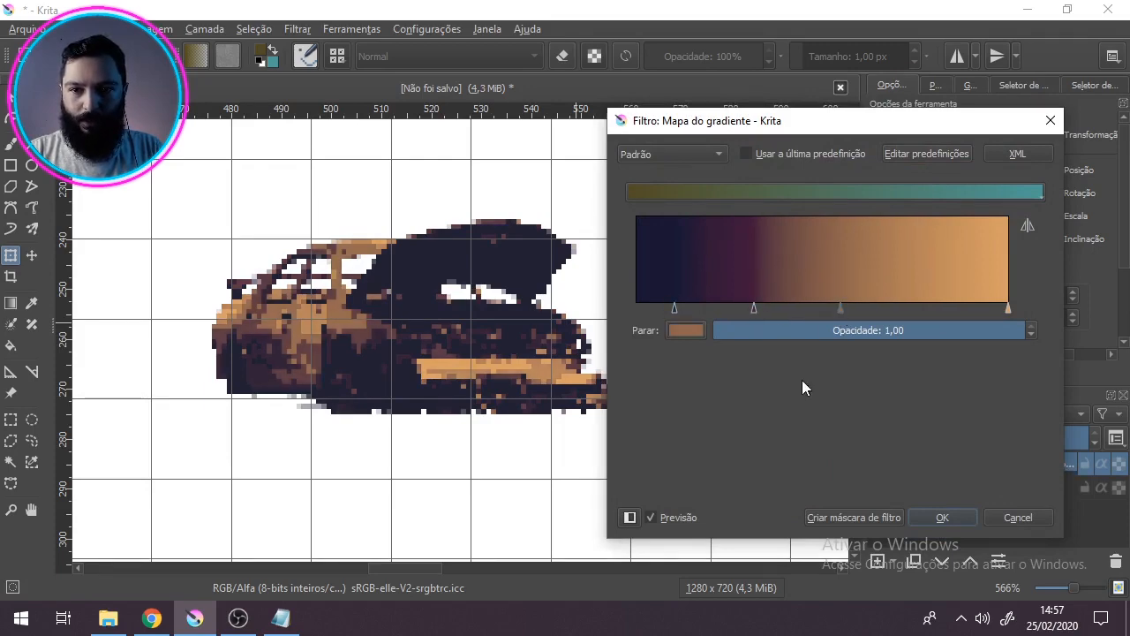
click(679, 330)
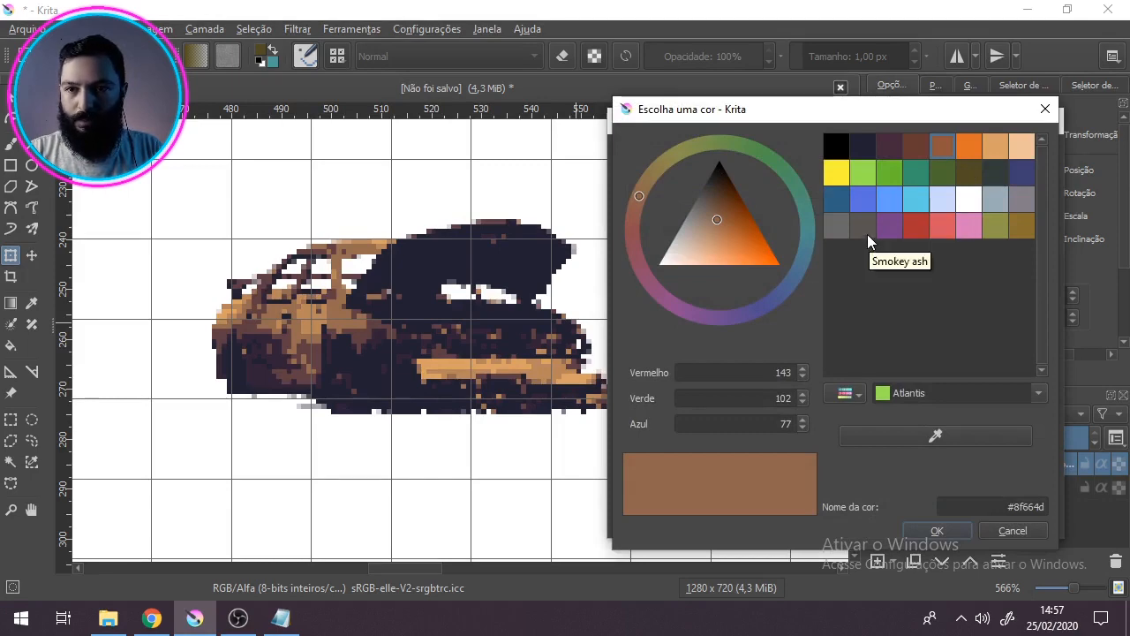
click(836, 200)
click(936, 531)
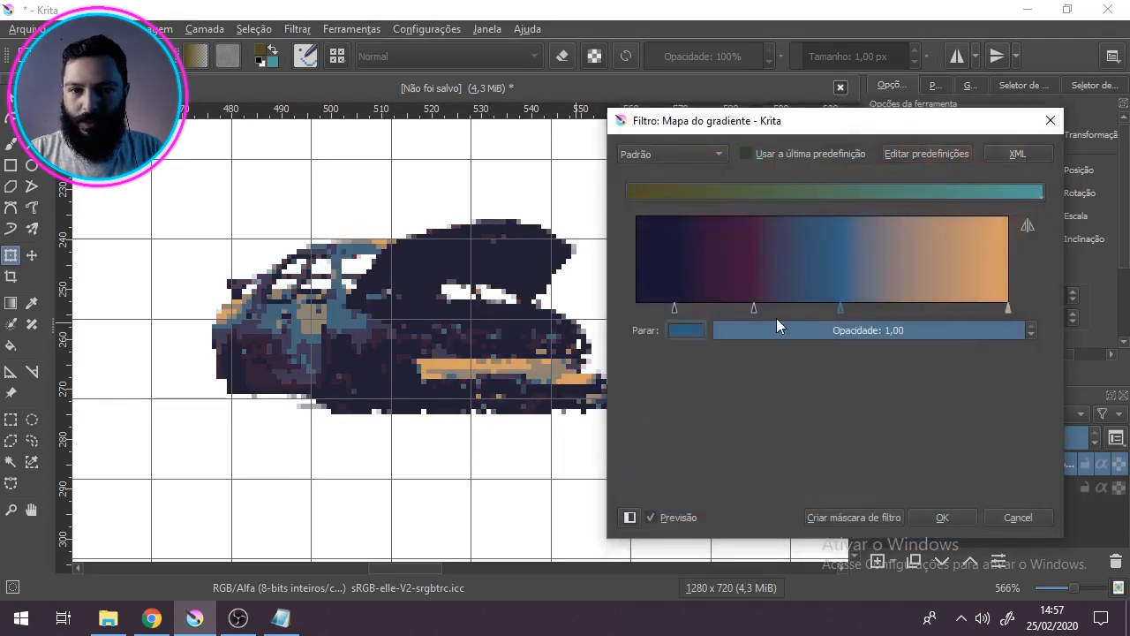
drag(838, 307, 919, 308)
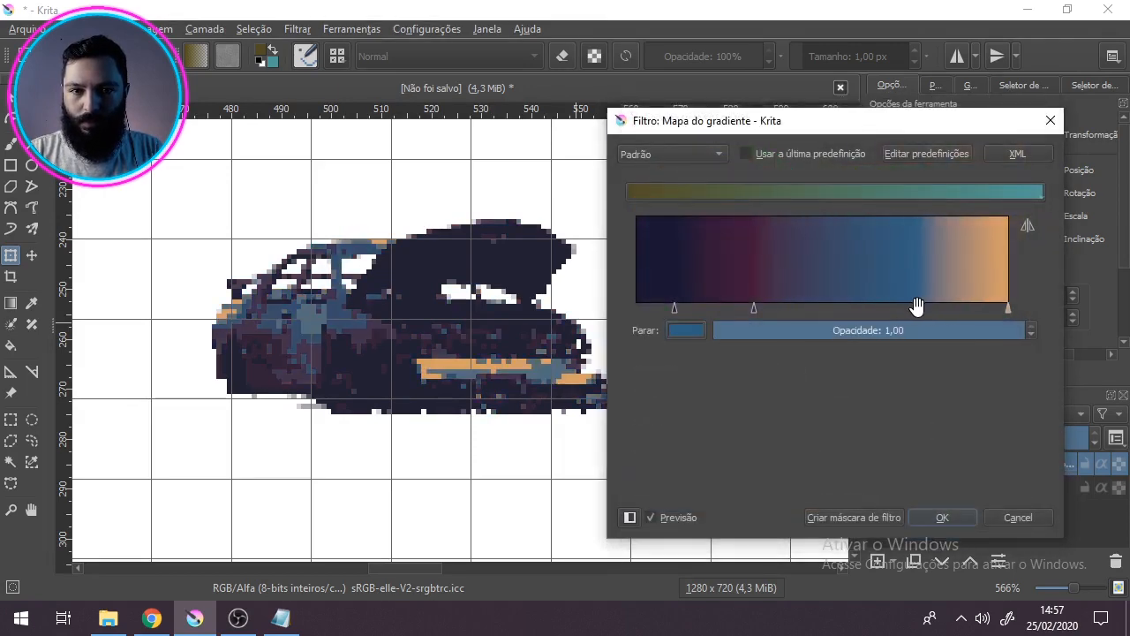
Step: Add a dark green palette stop between the purple and blue stops, and shift the green and blue stops toward the dark end
click(825, 308)
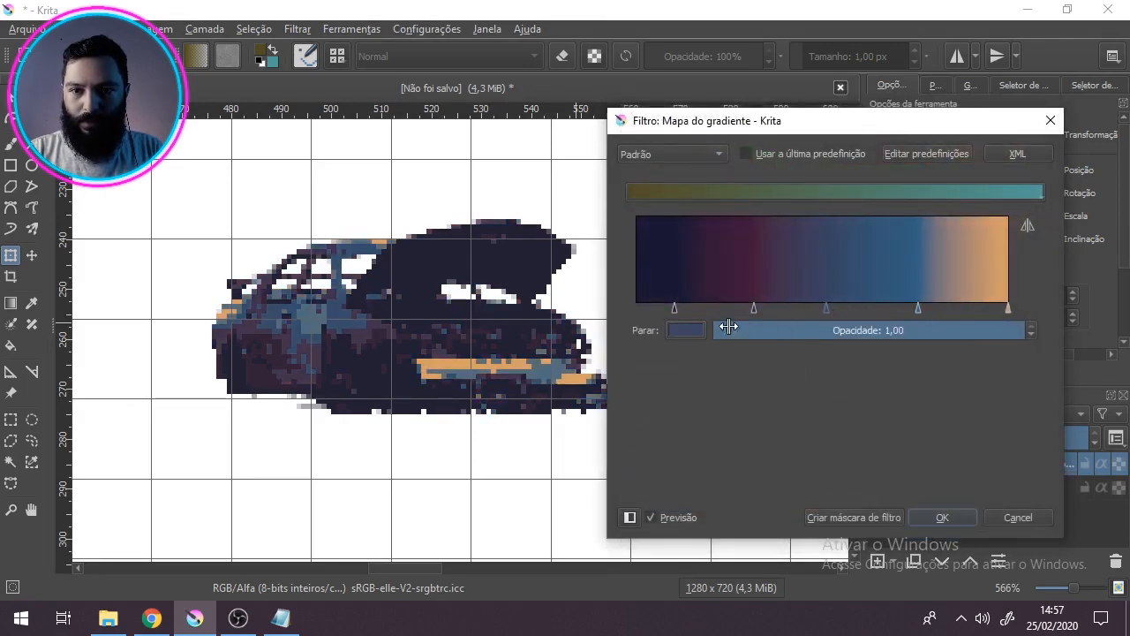
click(687, 329)
click(943, 173)
click(932, 531)
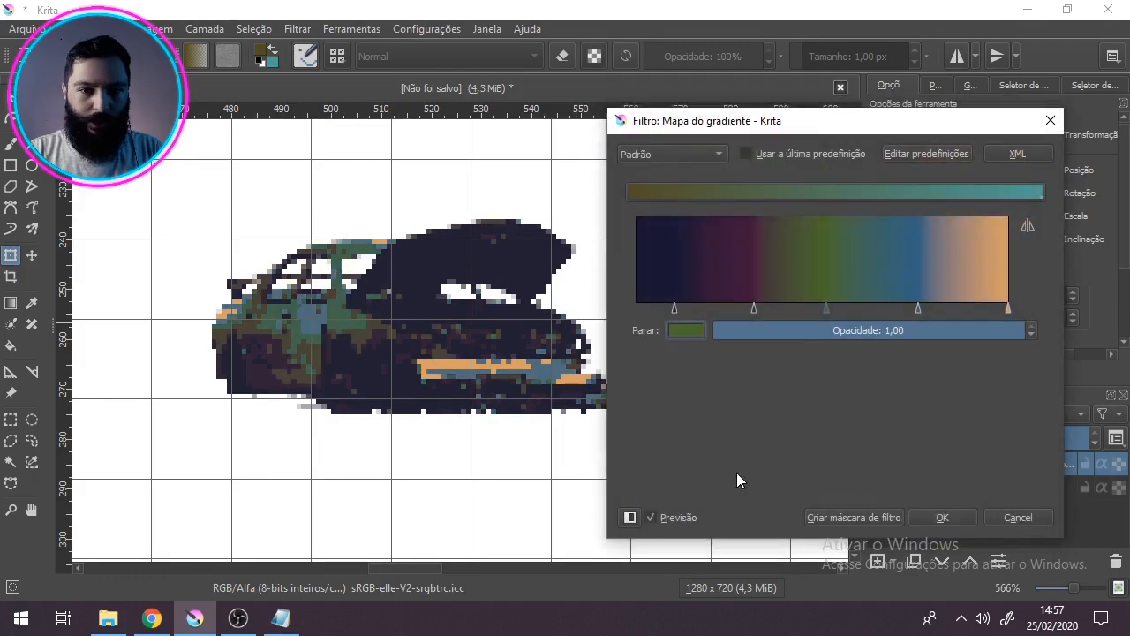
mouse_move(833, 308)
mouse_down()
mouse_move(853, 309)
mouse_move(818, 309)
mouse_up()
drag(918, 308, 814, 309)
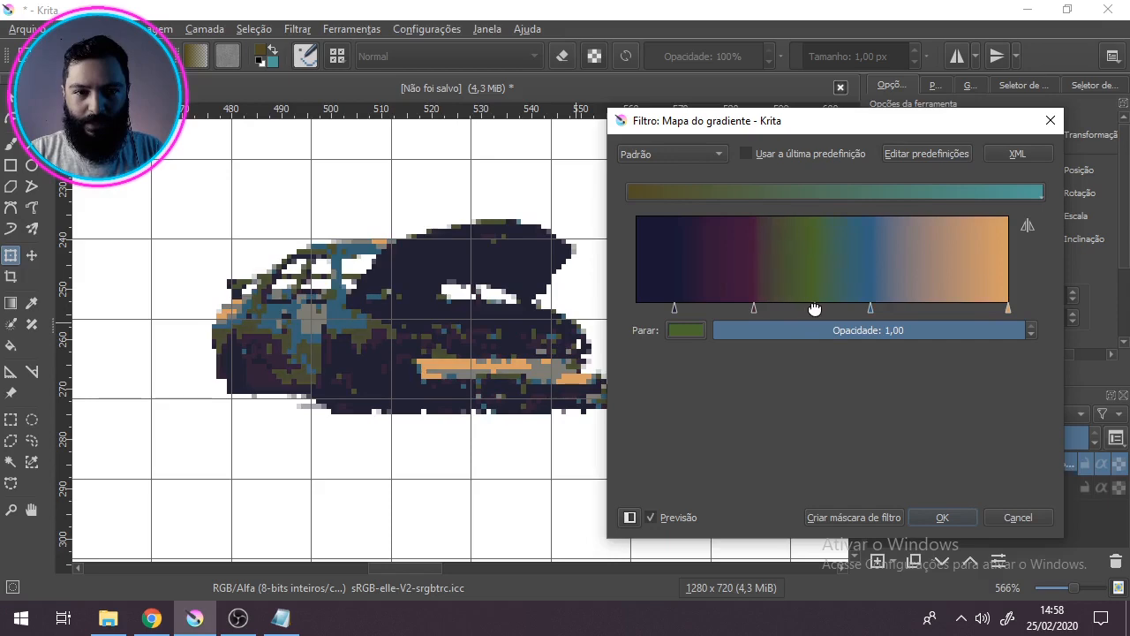
Step: Set the gradient's last stop to the palette colour Venice blue (#306082)
click(1008, 304)
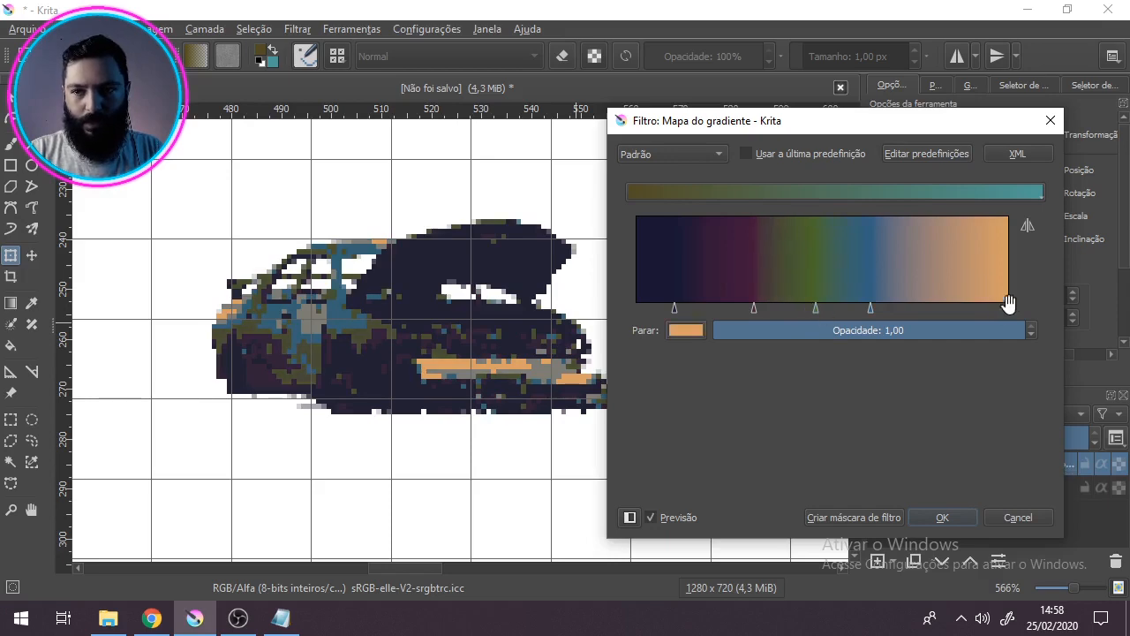
click(680, 328)
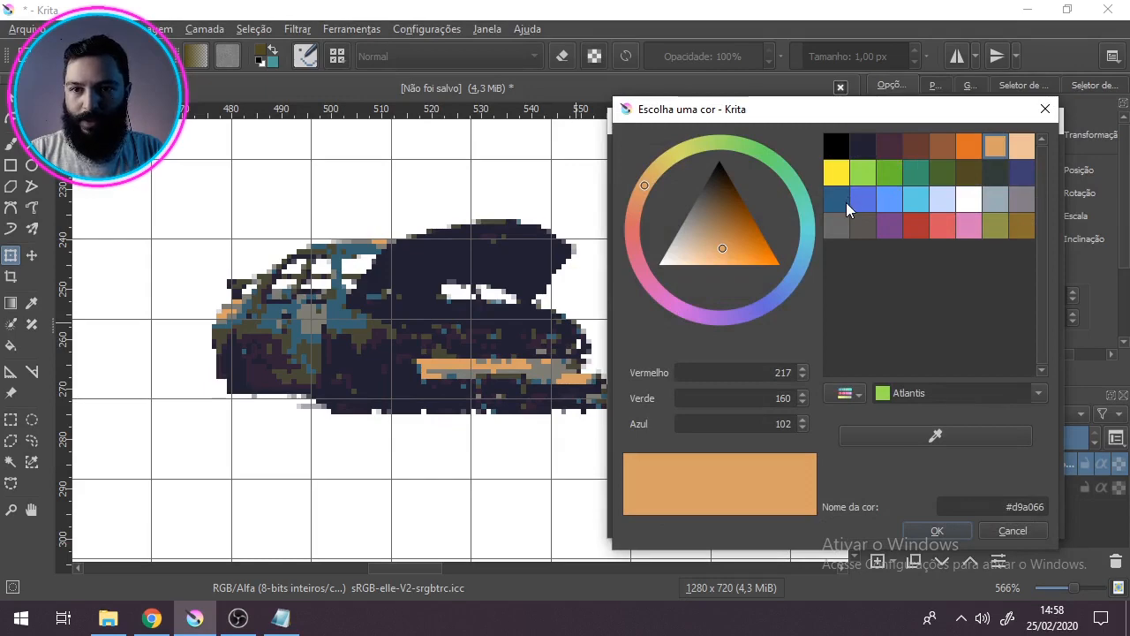
click(840, 203)
click(950, 534)
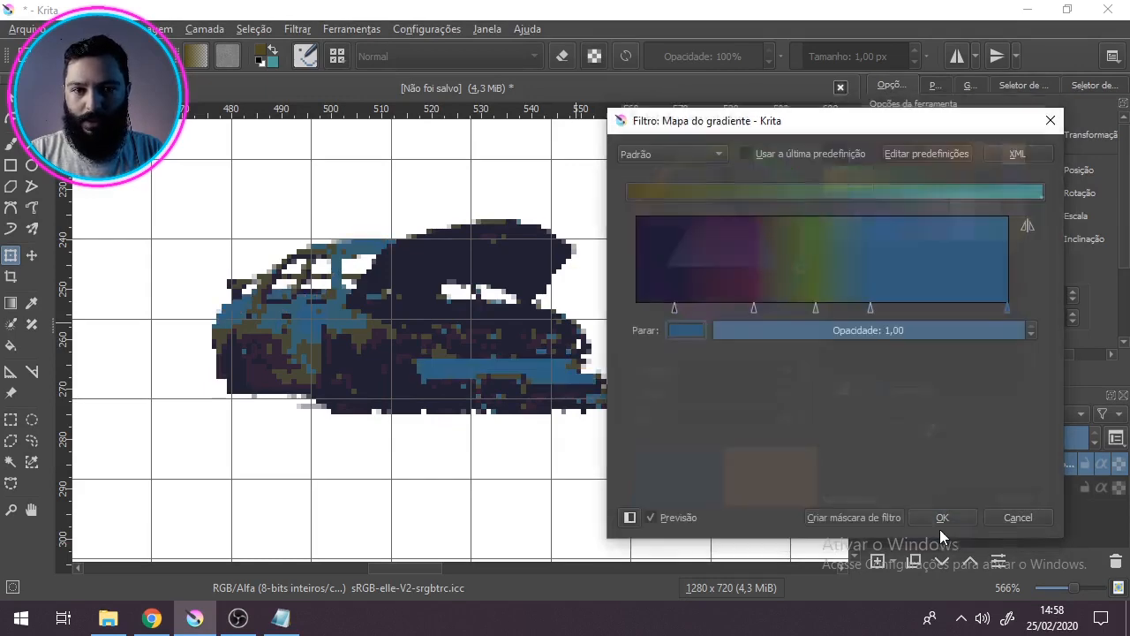
Step: Move the inner blue stop toward the light end and set it to Deep koamaru (#3f3f74)
drag(873, 305, 898, 306)
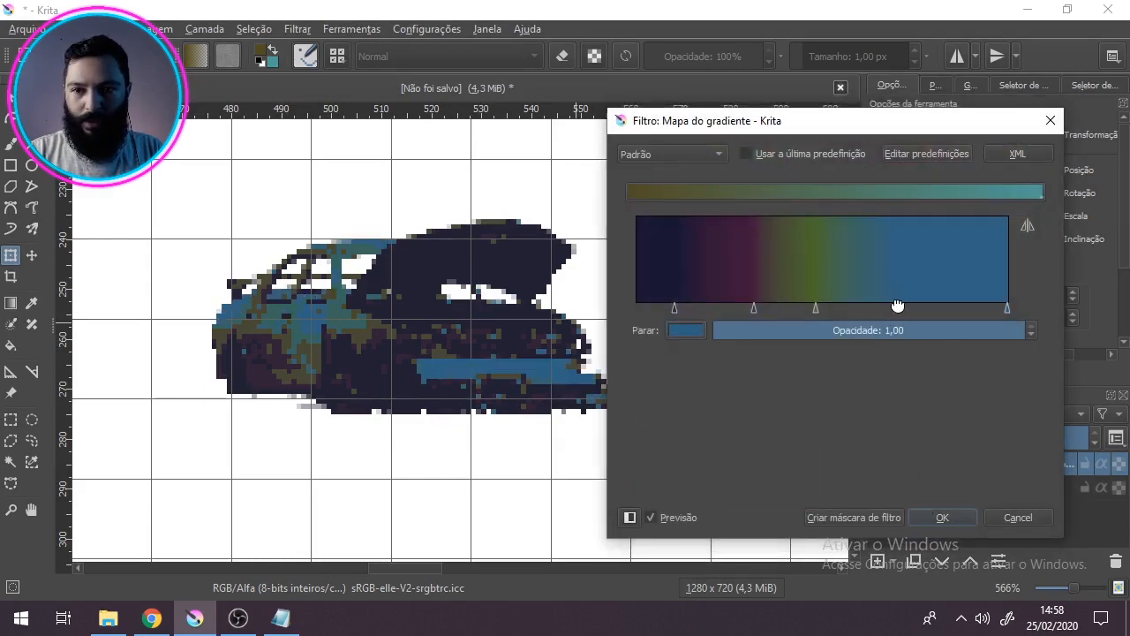
click(681, 336)
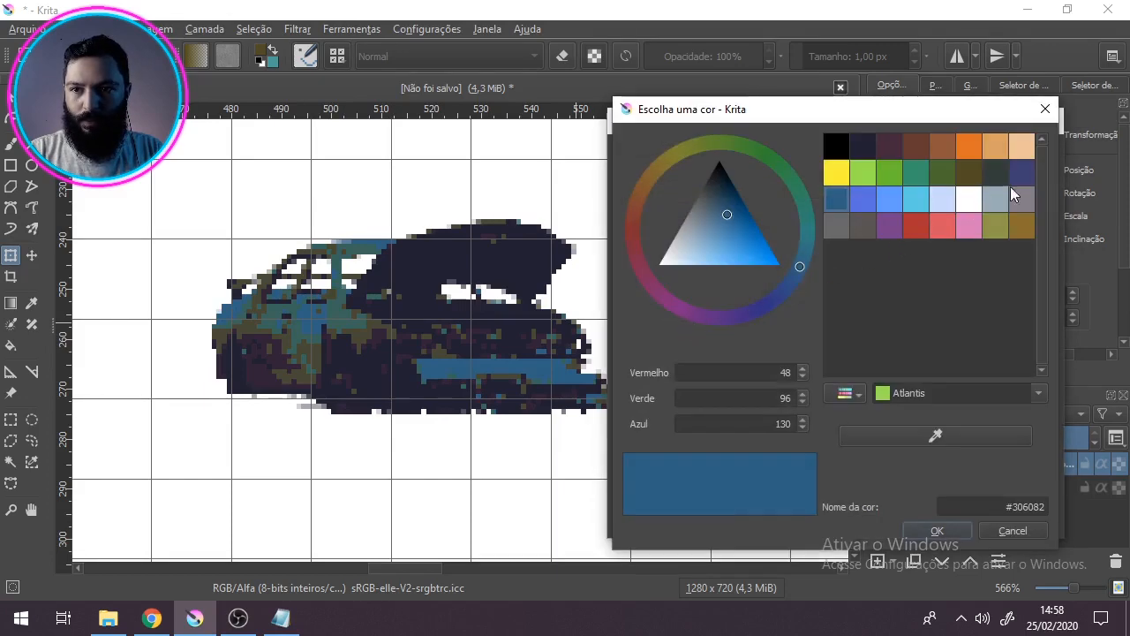
click(1025, 173)
click(925, 528)
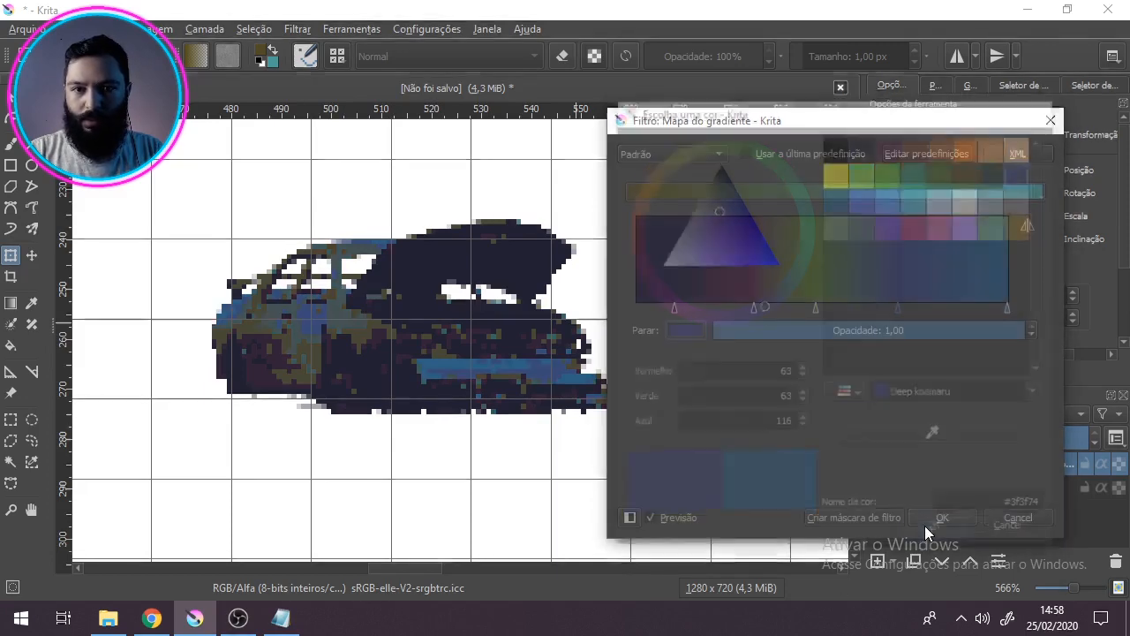
Step: Set the gradient's last stop to the light grey-blue palette colour (#9badb7)
click(1008, 307)
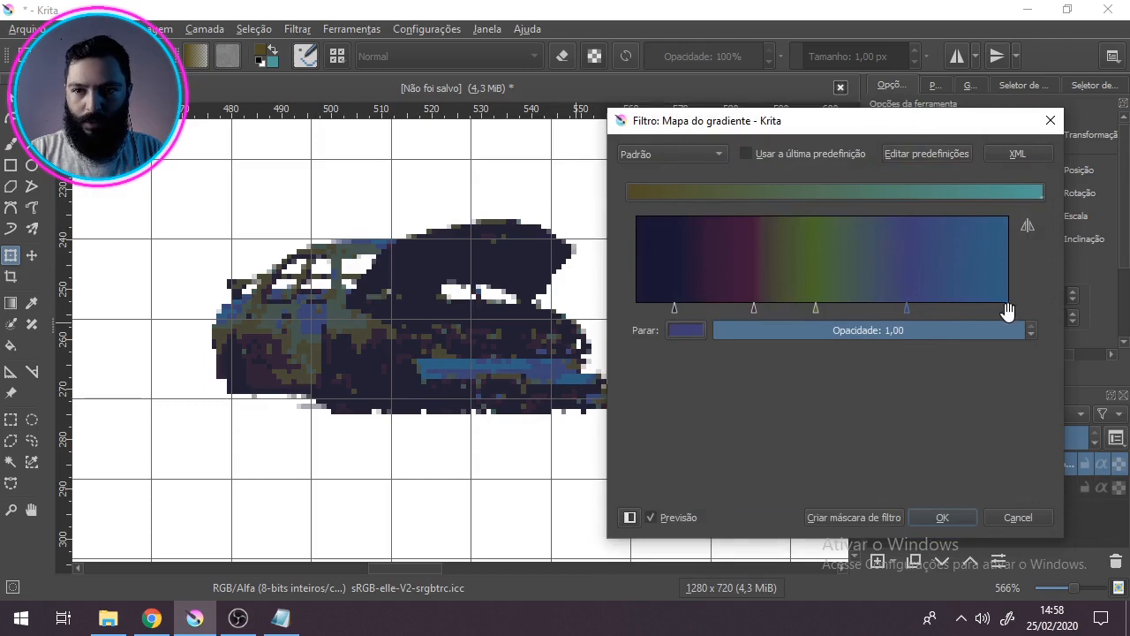
click(688, 330)
click(1002, 205)
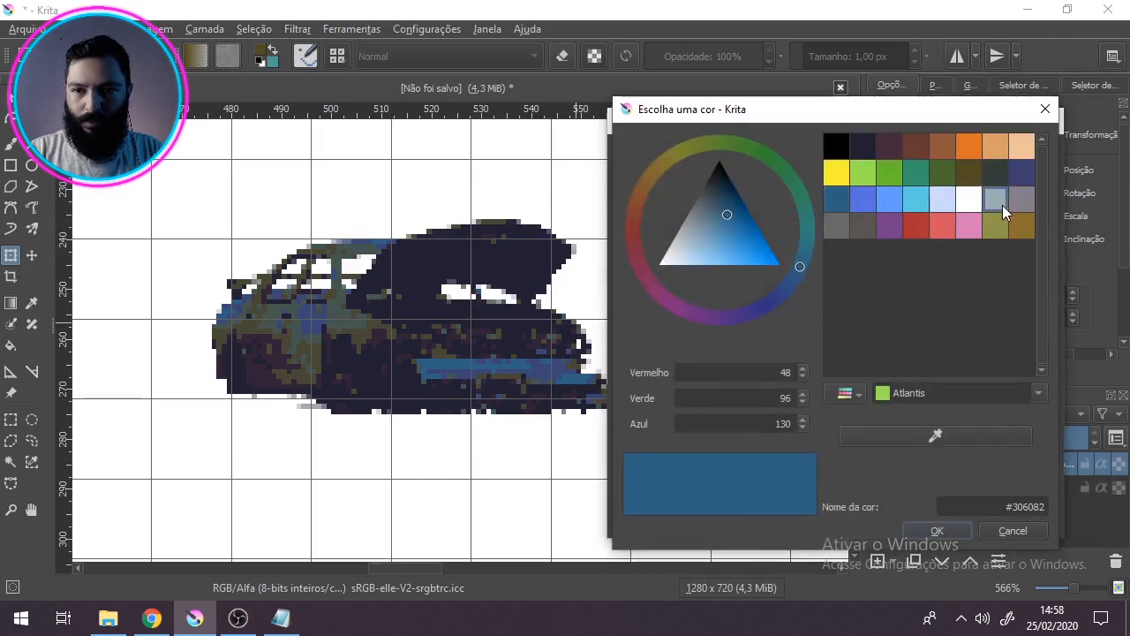
click(926, 530)
Step: Set the fourth gradient stop back to Venice blue (#306082)
click(909, 307)
click(689, 329)
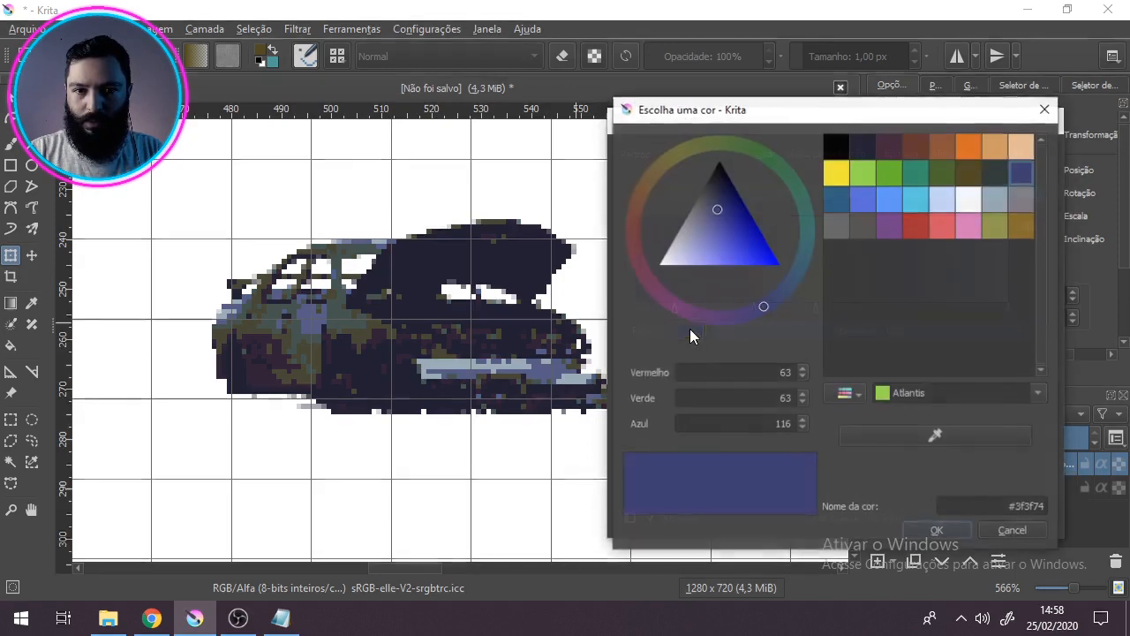
click(836, 199)
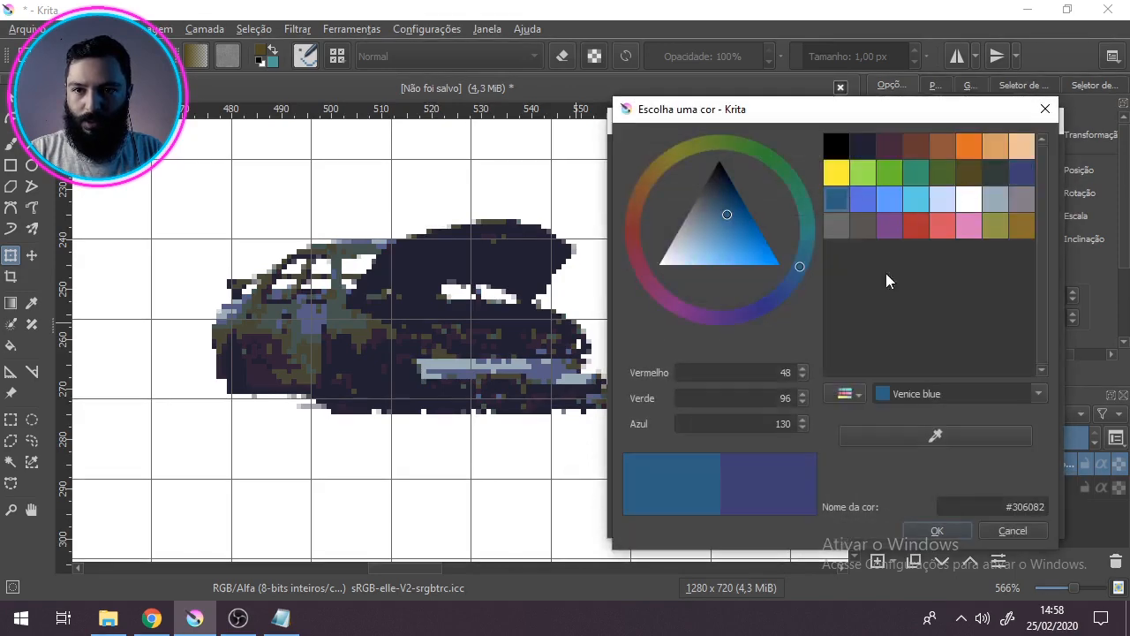
click(950, 531)
Step: Set the gradient's last stop to the bright blue palette colour next to Venice blue
click(1007, 306)
click(689, 331)
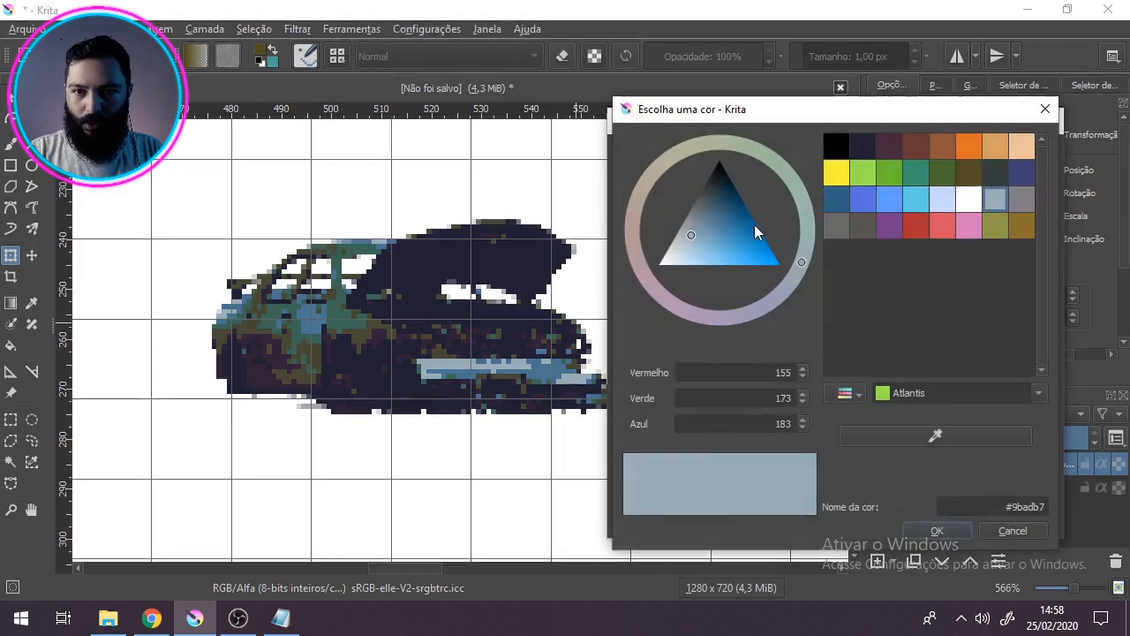
click(859, 201)
click(938, 530)
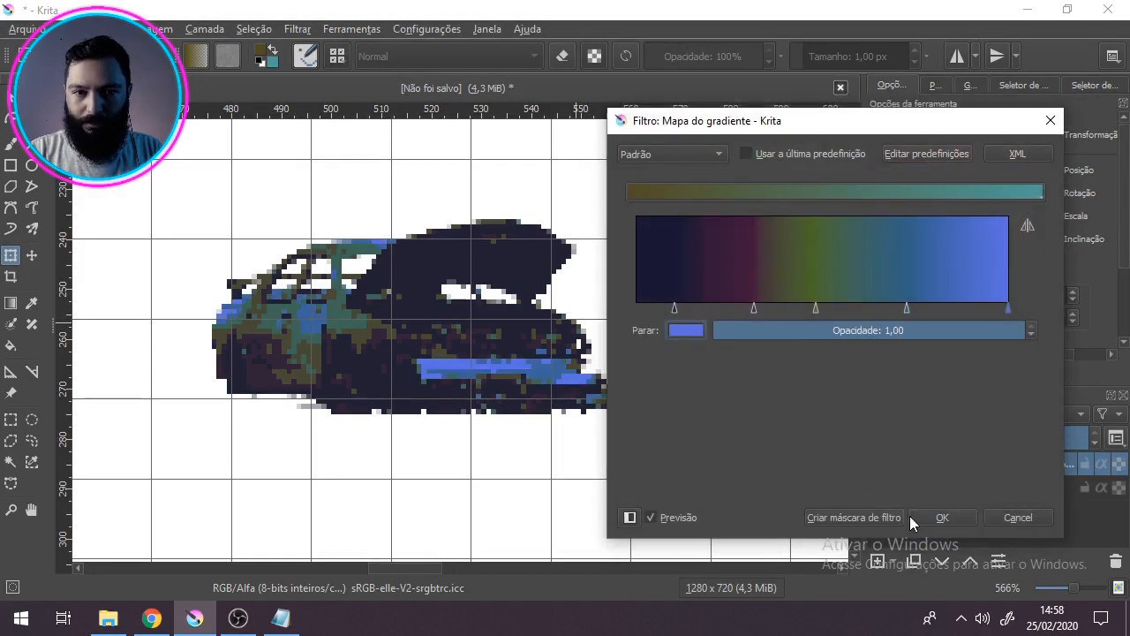
Step: Bring the purple, green and Venice blue stops closer together and recolour the green stop with the palette's golden brown
drag(907, 309, 731, 308)
drag(818, 308, 853, 308)
click(686, 330)
click(996, 226)
click(938, 530)
click(692, 332)
click(1010, 226)
click(947, 531)
Step: Replace the last stop's bright blue with the palette's light grey-blue (#9badb7)
click(1009, 308)
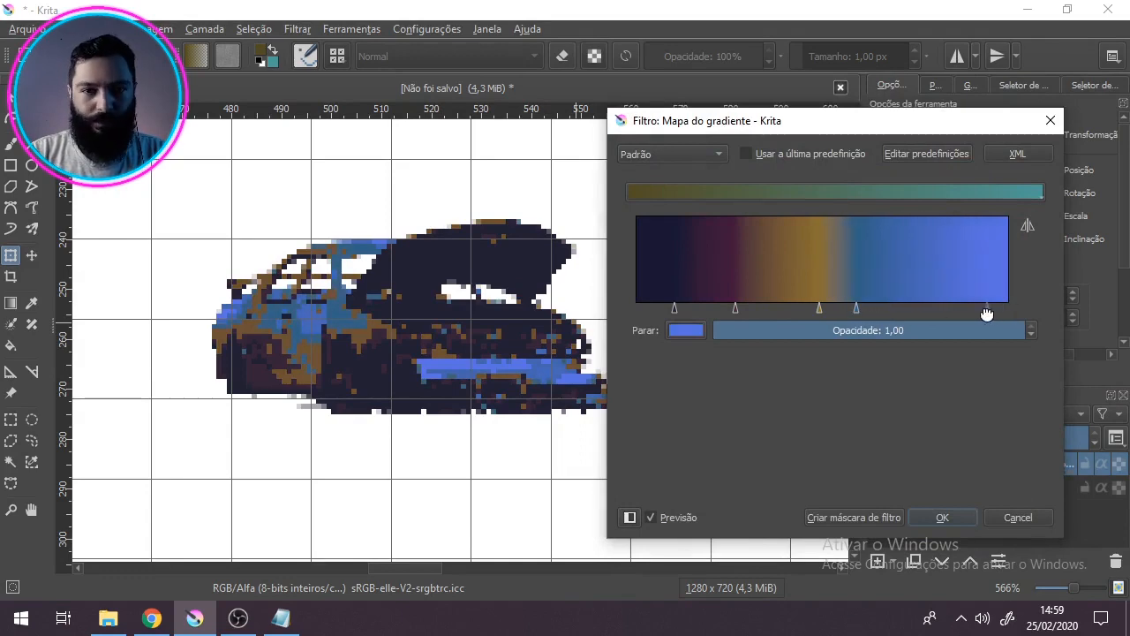
click(686, 330)
click(1002, 202)
click(938, 530)
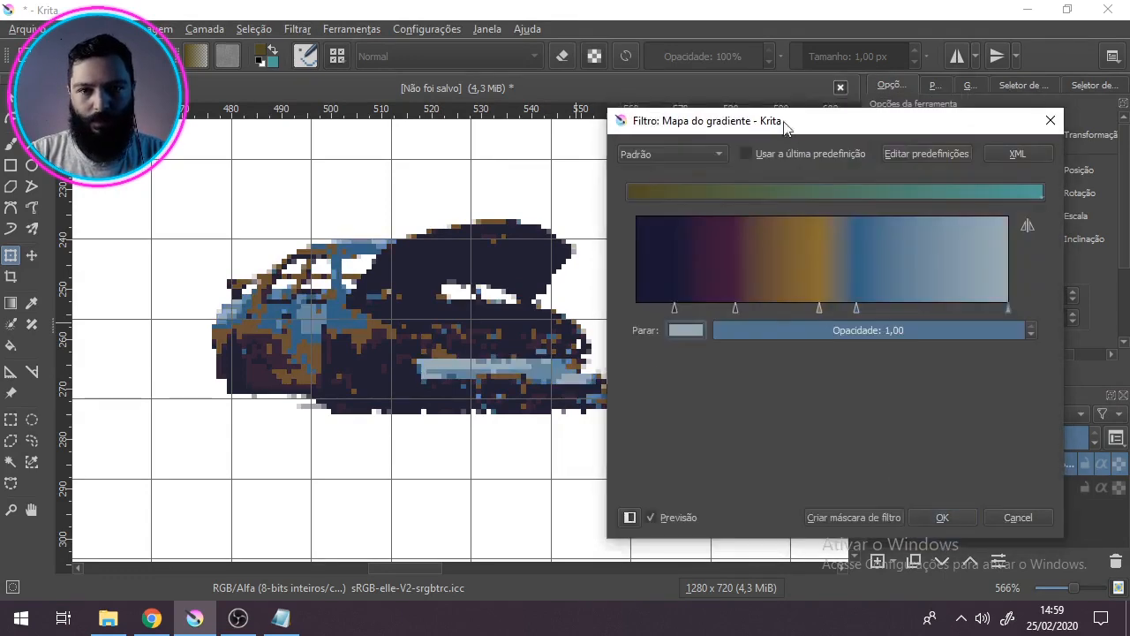
Step: Move the Venice blue stop right beside the golden-brown stop, nudge the purple stop toward the dark end, and apply the gradient map
drag(785, 124, 679, 84)
drag(751, 265, 722, 265)
click(716, 265)
mouse_move(632, 265)
mouse_down()
mouse_move(656, 265)
mouse_move(628, 265)
mouse_up()
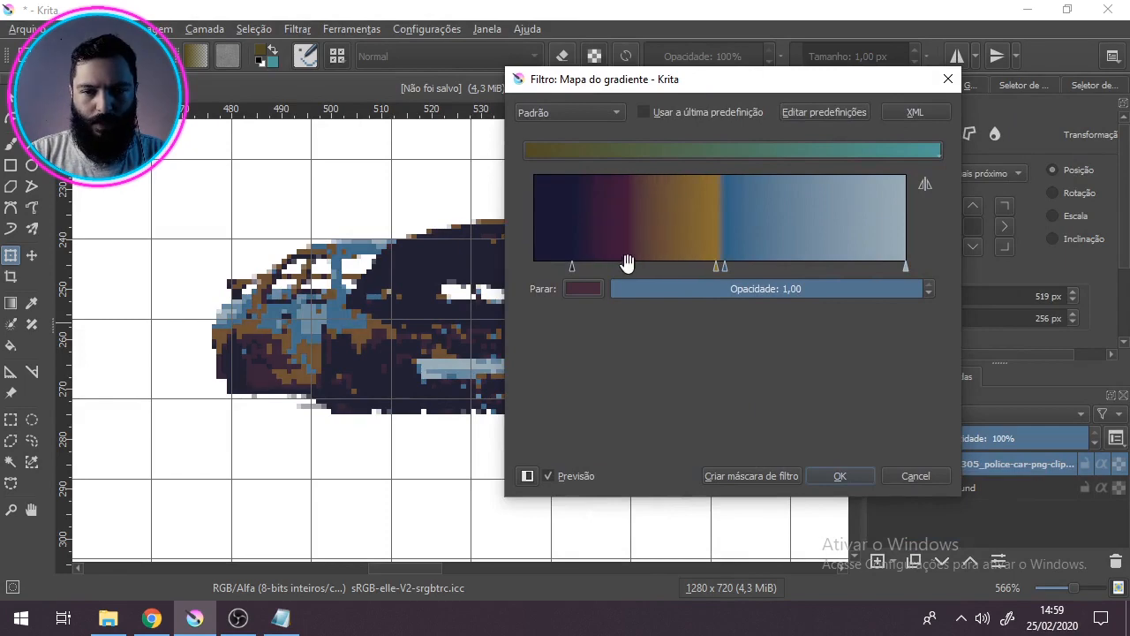
click(839, 476)
Step: Examine the recoloured car at several magnifications and check its colours against the PixelArt 32 palette
scroll(362, 302, down, 2)
scroll(282, 282, up, 1)
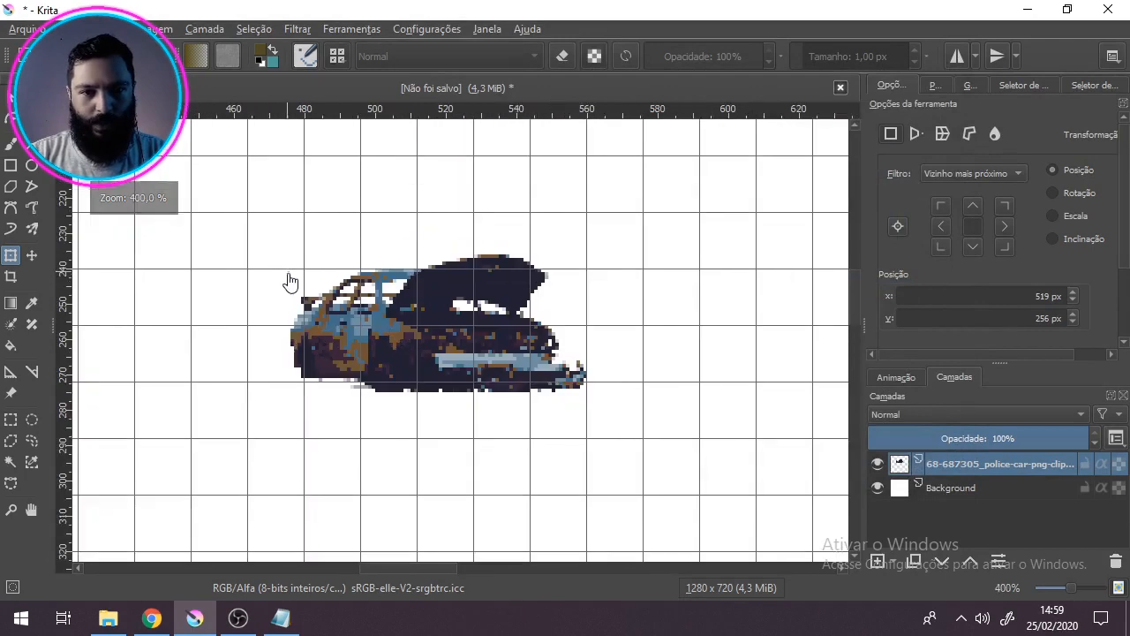
scroll(398, 329, up, 2)
scroll(401, 334, down, 2)
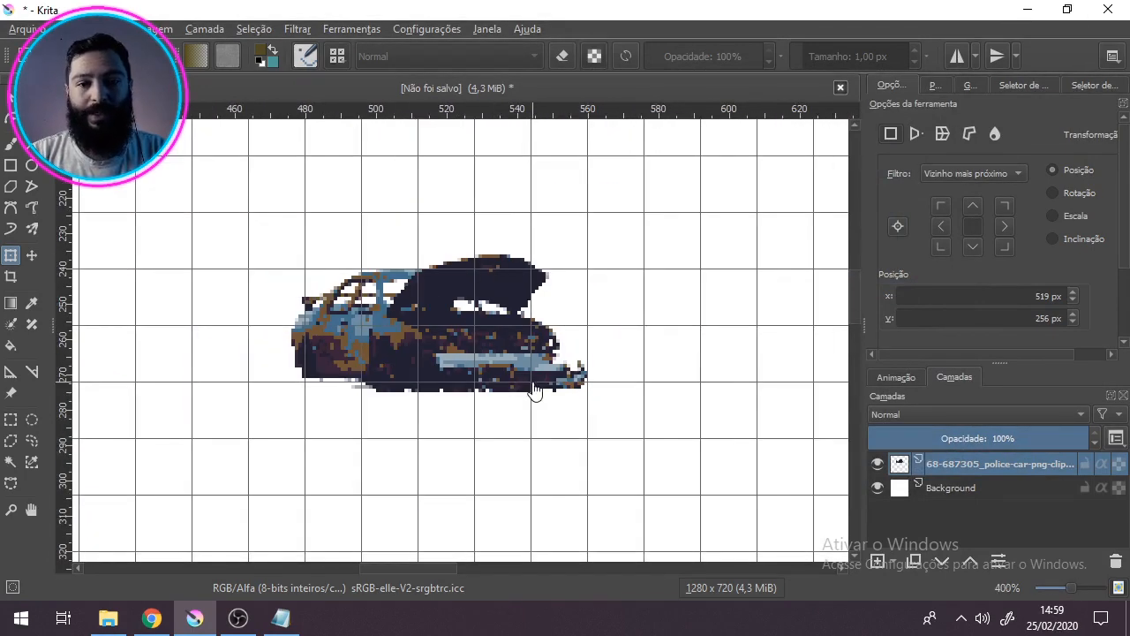
click(934, 86)
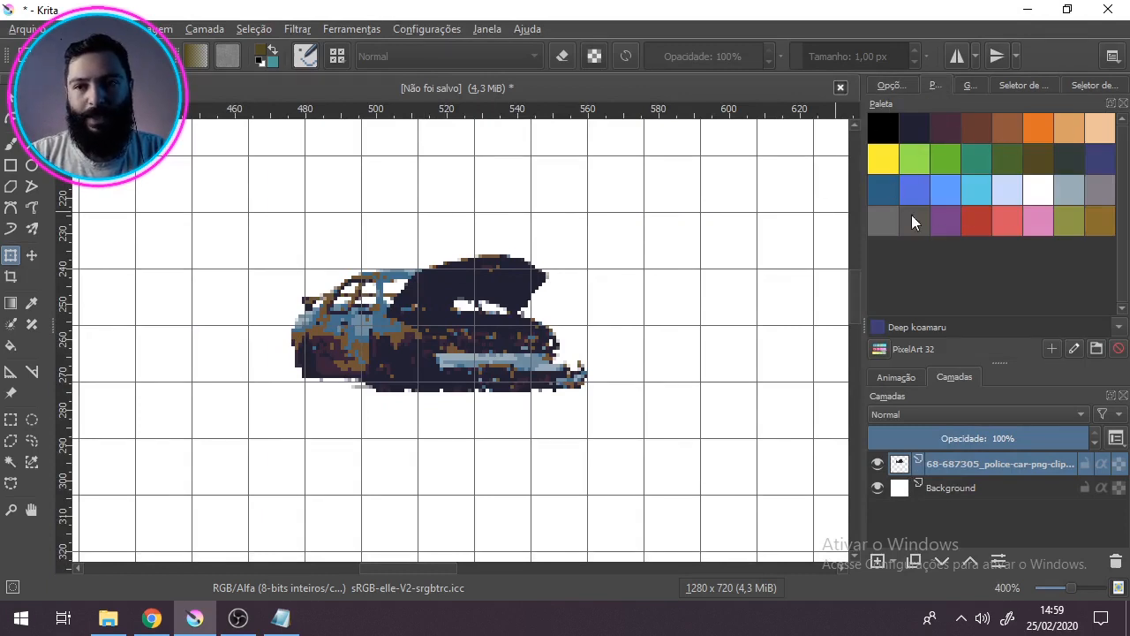
click(881, 92)
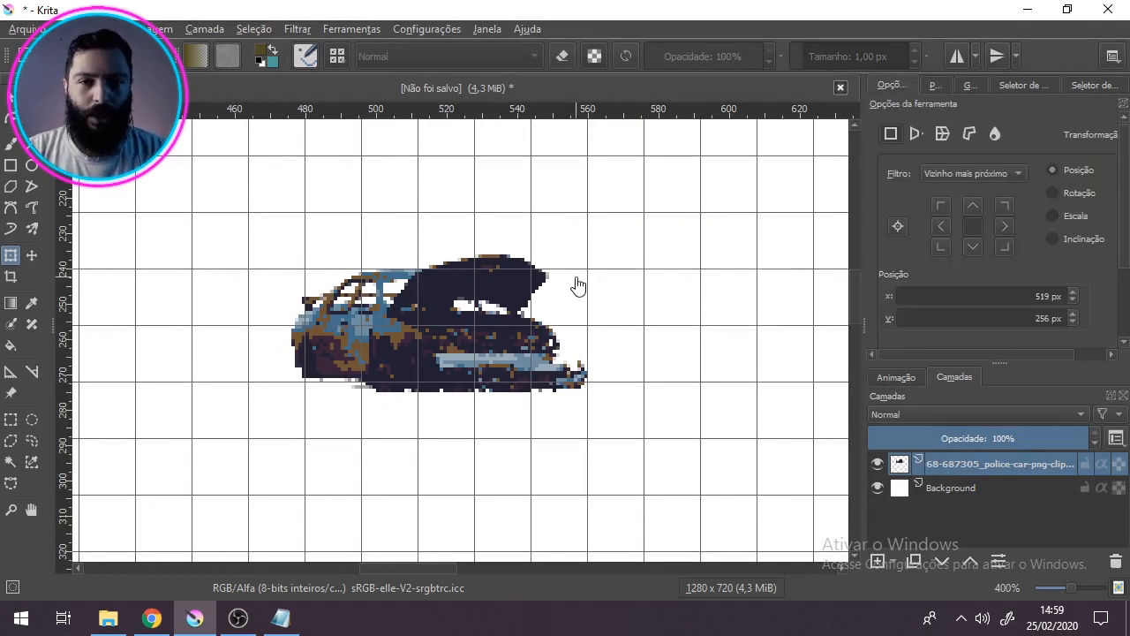
Step: Inspect the car's edge pixels up close, from the roof and underside to the front bumper, for semi-transparent leftovers
scroll(383, 351, up, 2)
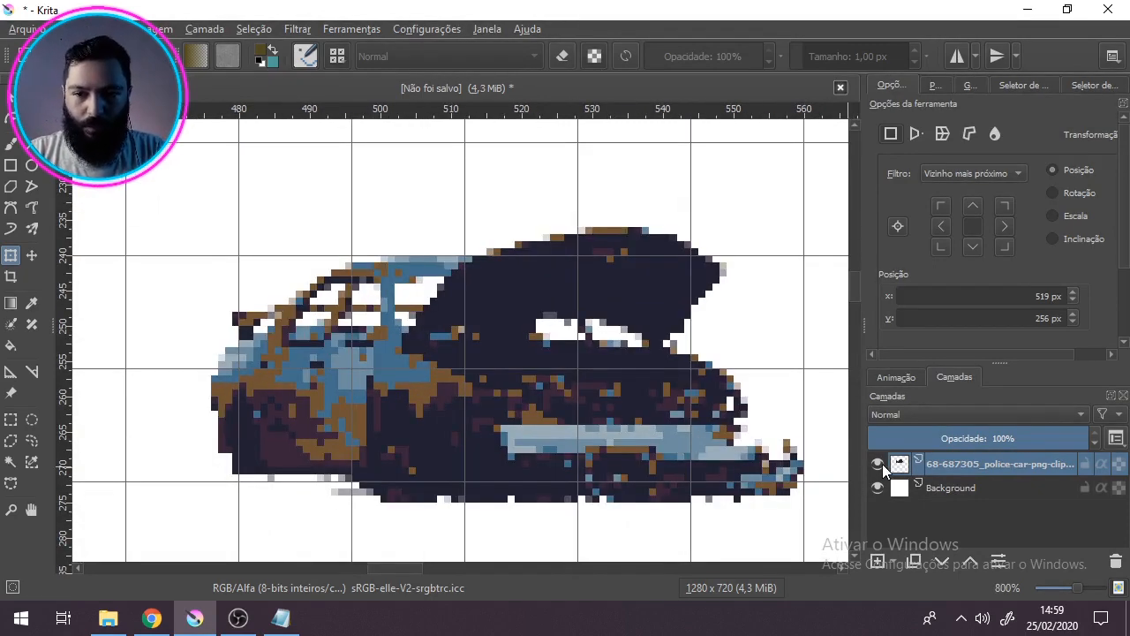
scroll(365, 242, up, 3)
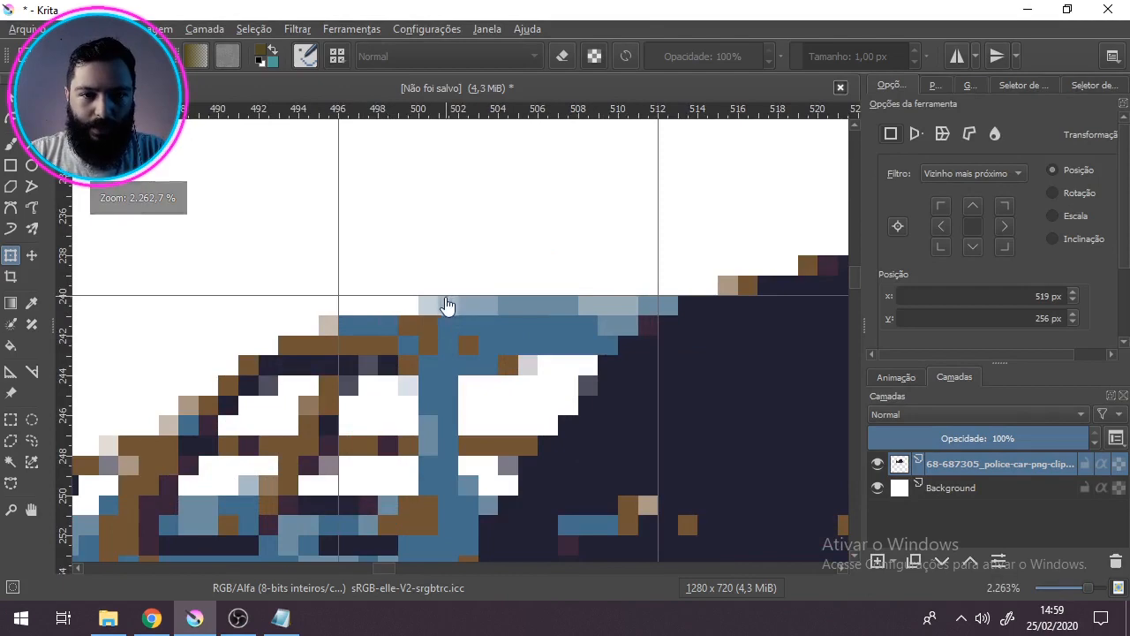
scroll(327, 324, down, 5)
scroll(409, 427, up, 5)
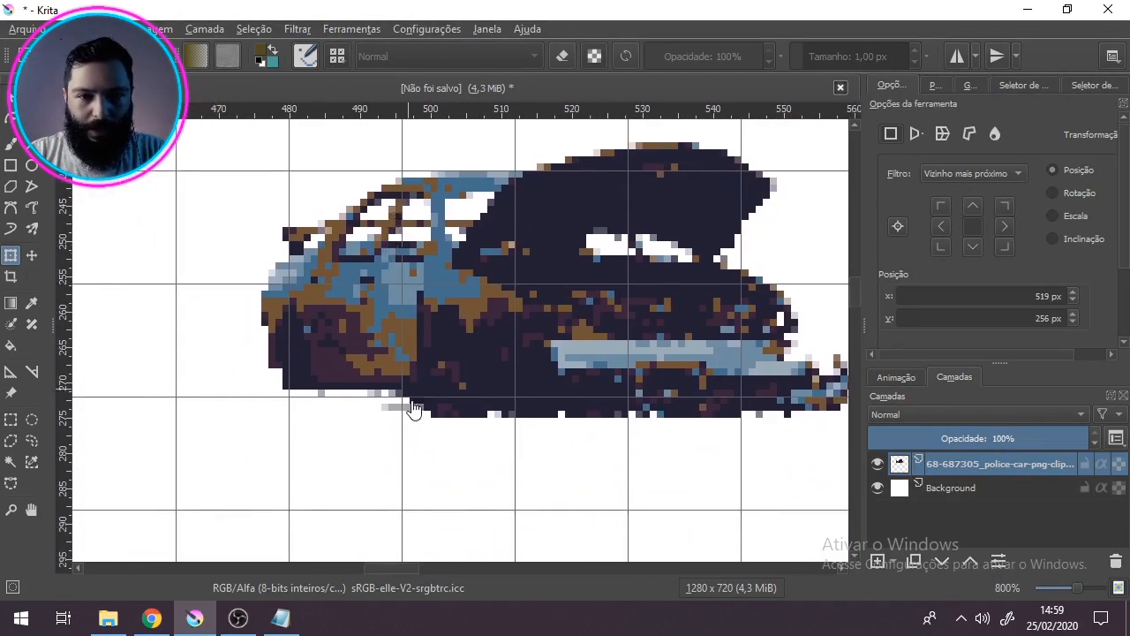
drag(338, 222, 523, 423)
drag(667, 271, 380, 372)
drag(683, 376, 319, 292)
drag(624, 356, 524, 305)
scroll(618, 430, down, 4)
drag(580, 446, 521, 379)
scroll(601, 394, up, 1)
scroll(601, 392, up, 3)
scroll(394, 351, down, 3)
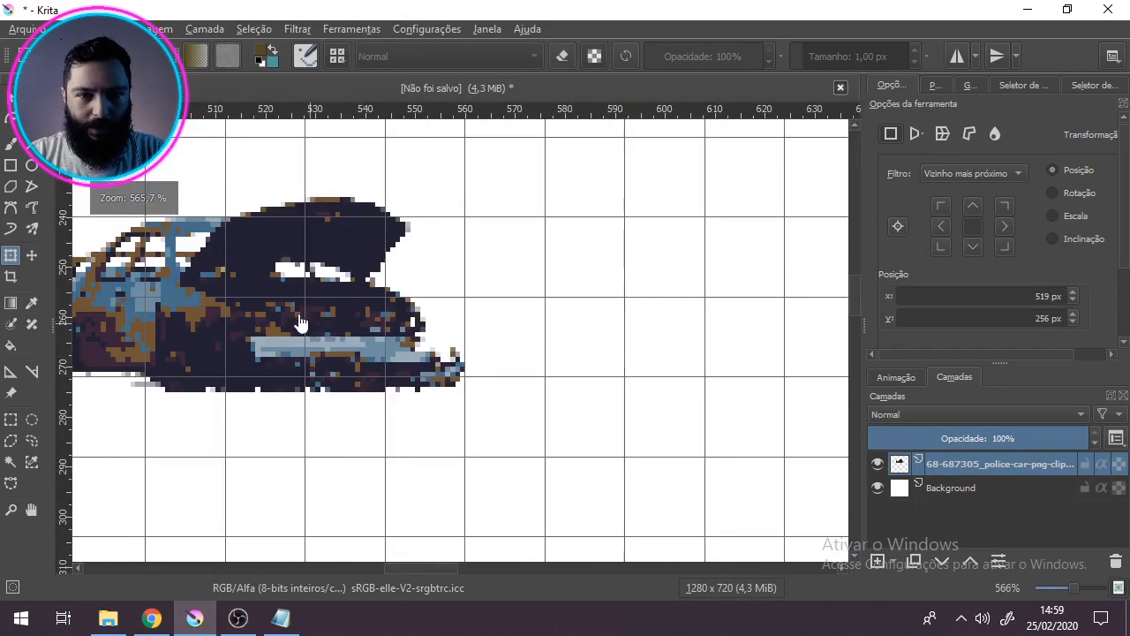
drag(300, 313, 552, 366)
scroll(553, 380, up, 1)
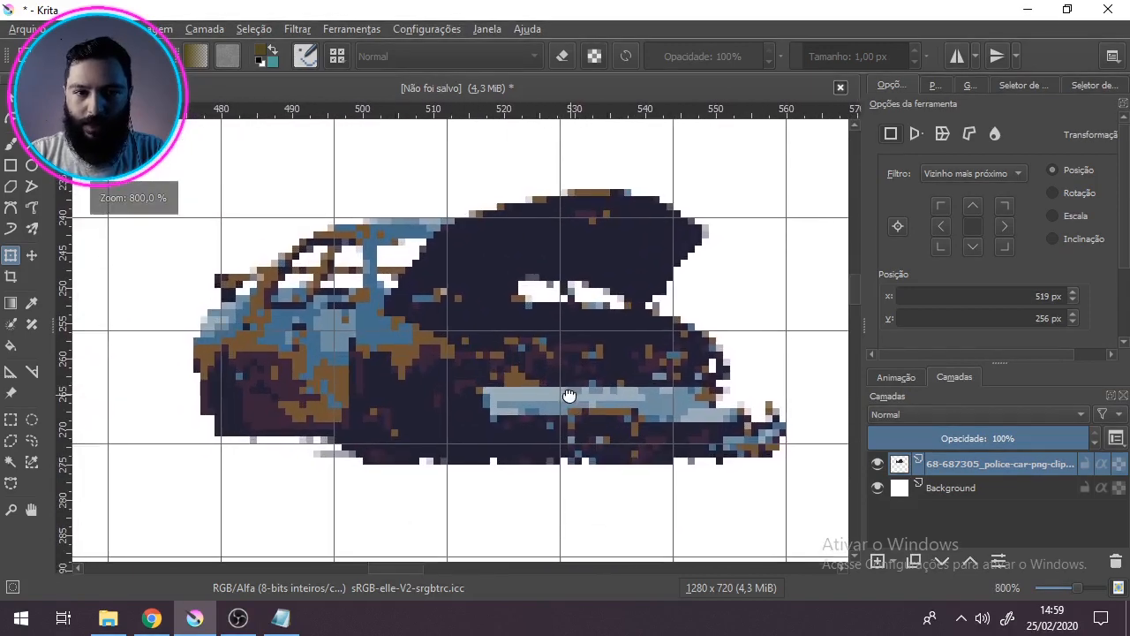
Step: Duplicate the car layer and merge the copy down into the original to strengthen its semi-transparent edge pixels
scroll(570, 404, down, 2)
scroll(549, 397, up, 1)
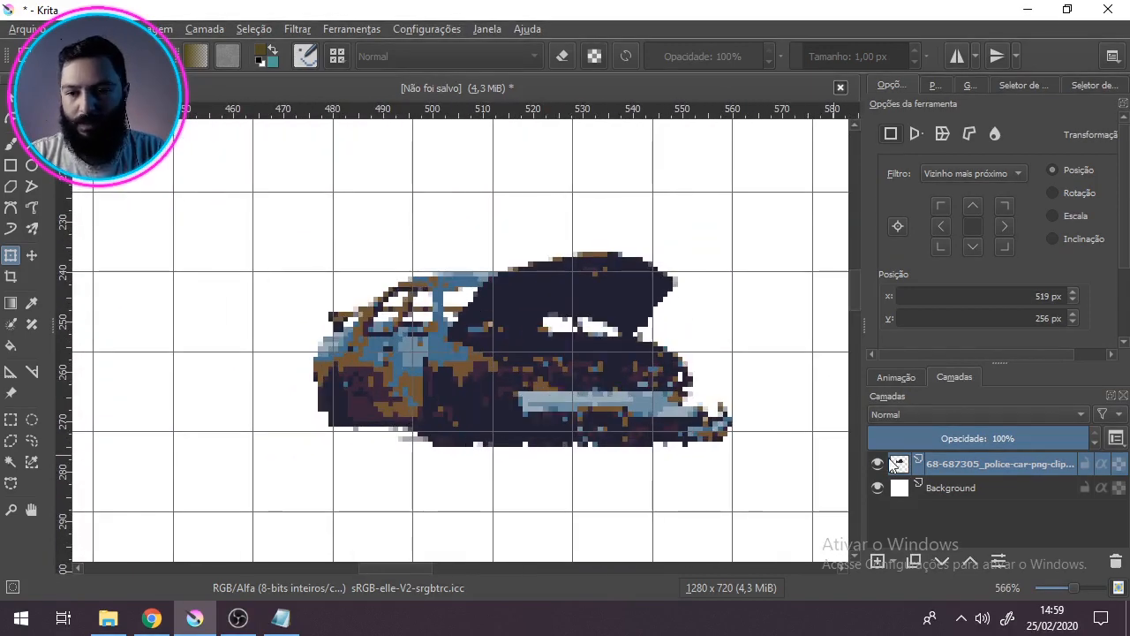
right_click(973, 466)
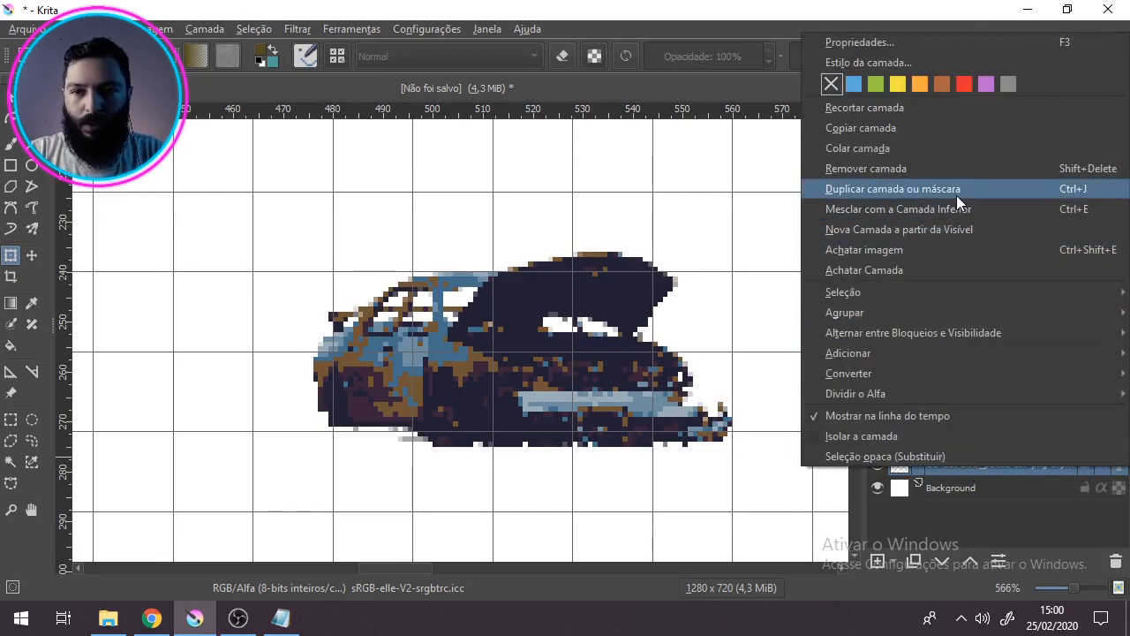
click(876, 189)
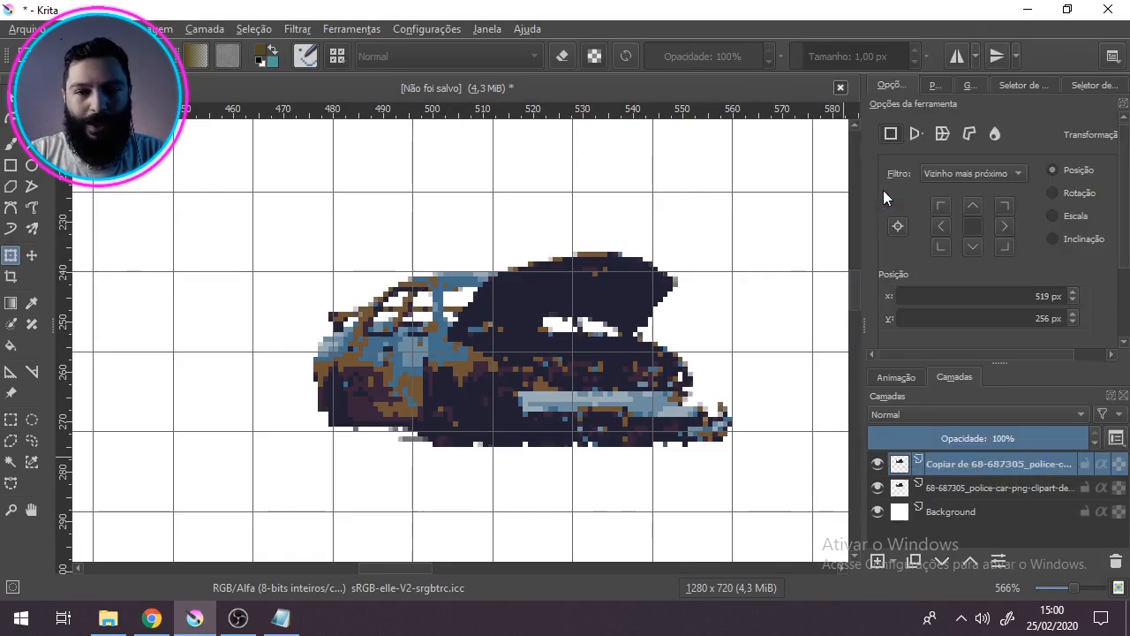
right_click(944, 457)
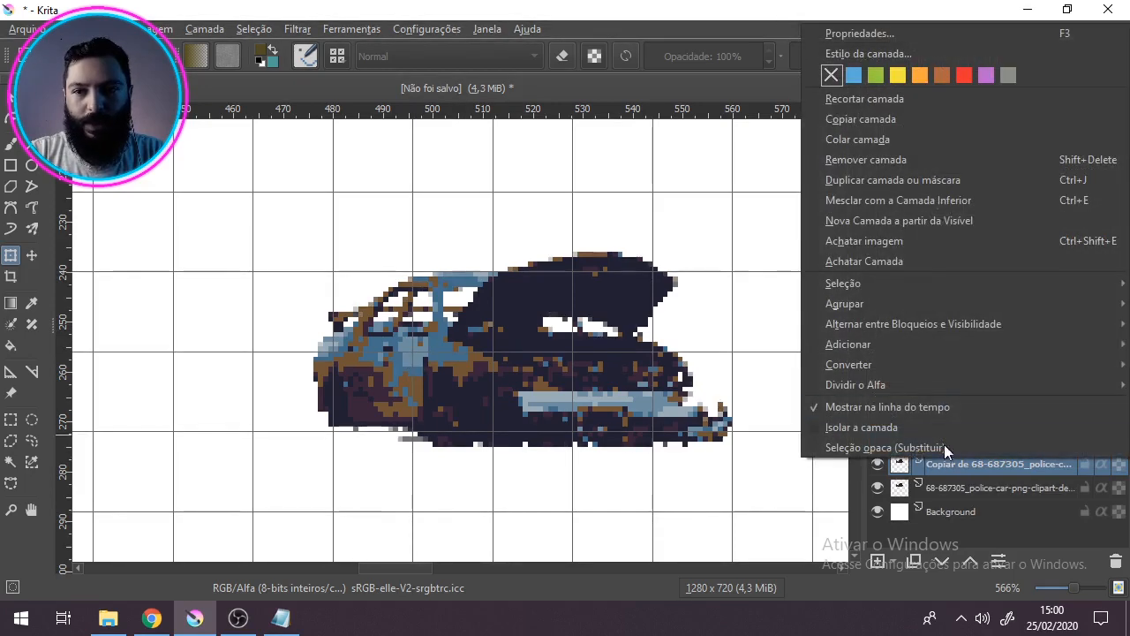
click(917, 196)
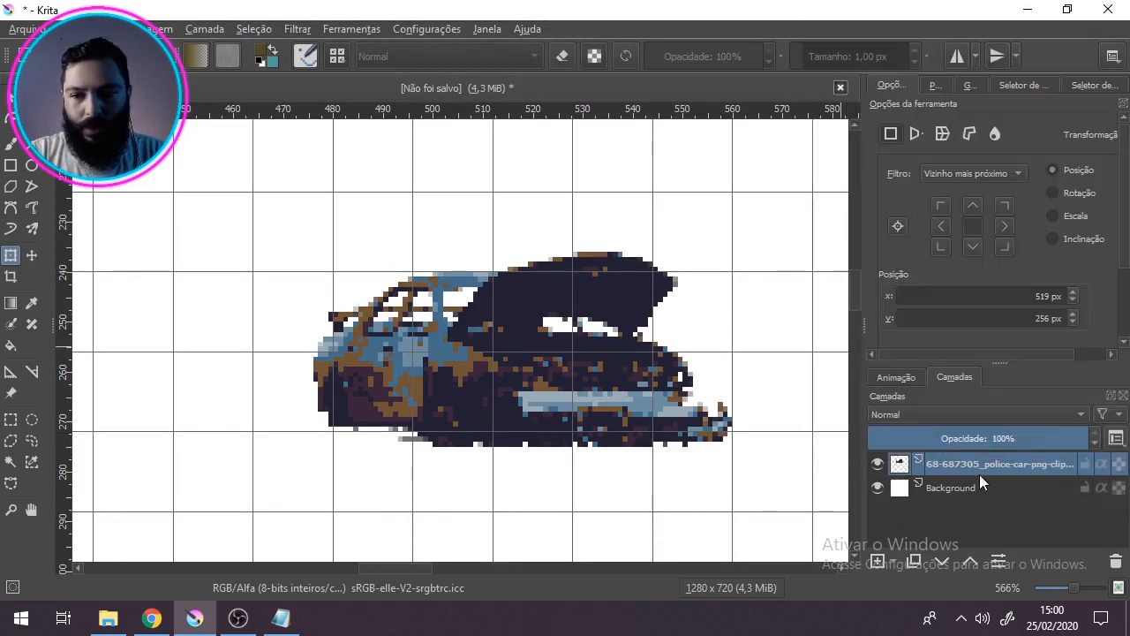
Step: Stack three duplicates of the car layer above the original
key(ctrl+j)
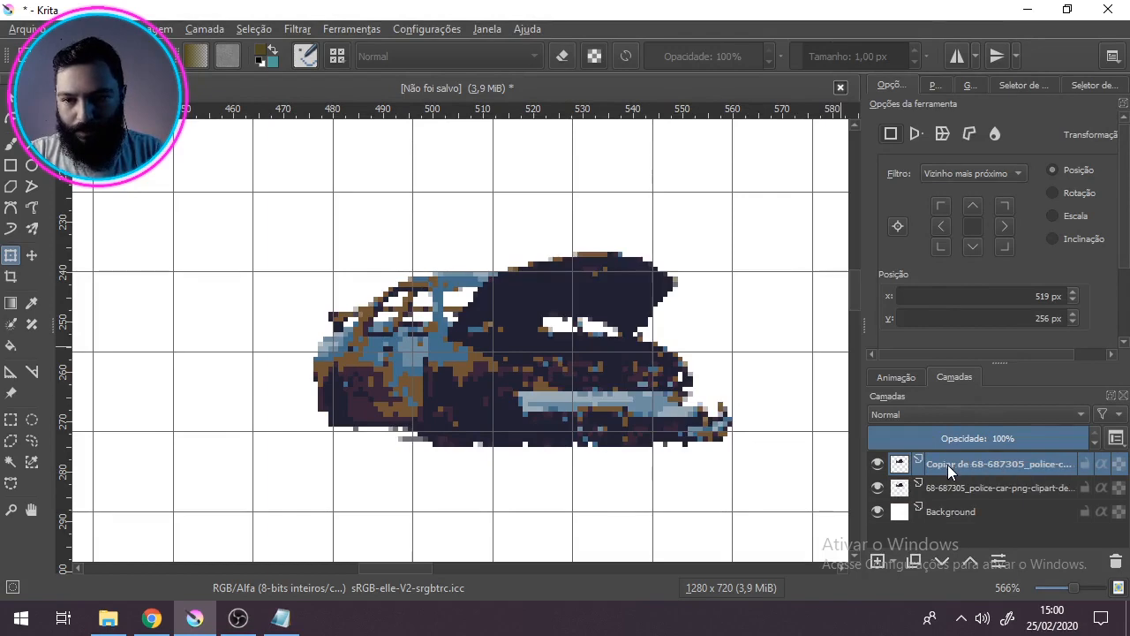
right_click(947, 465)
click(926, 187)
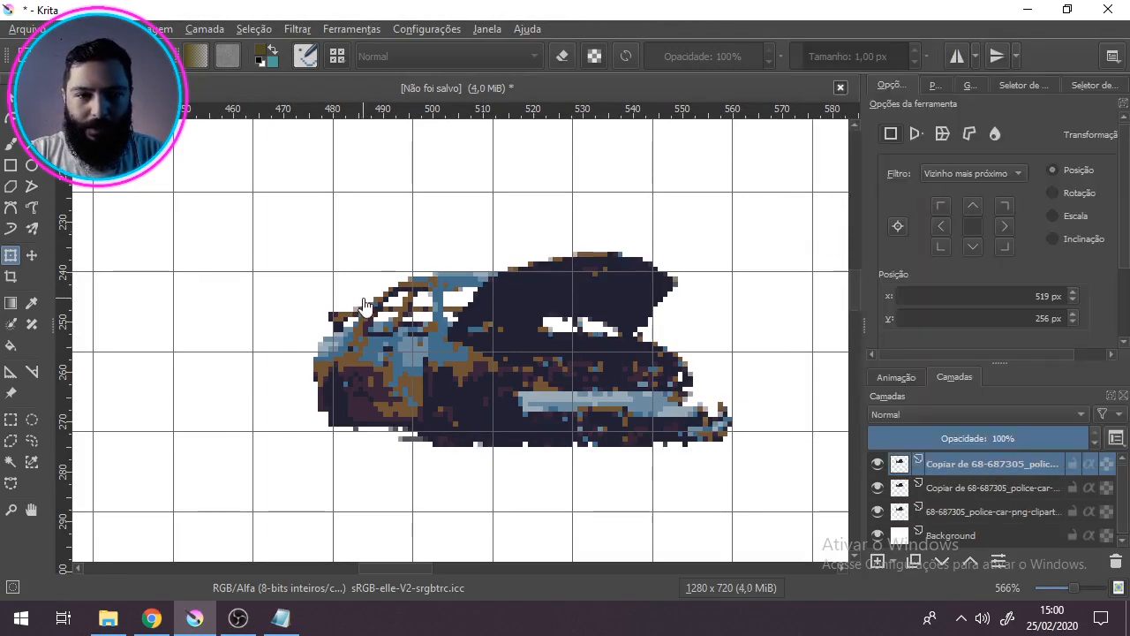
scroll(364, 308, up, 1)
right_click(936, 466)
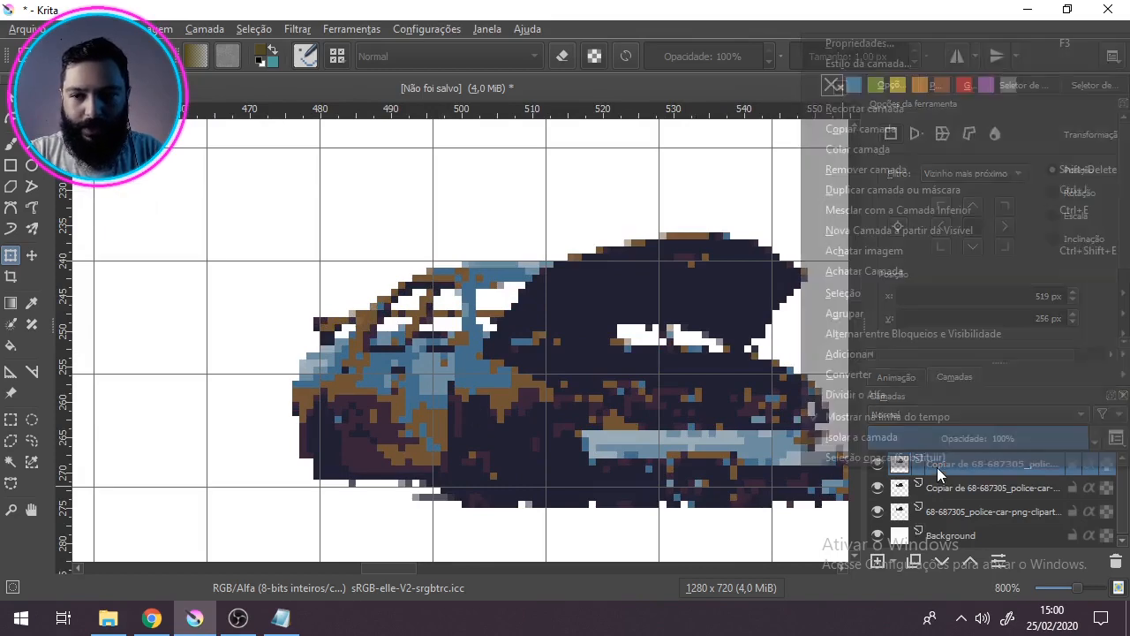
click(934, 189)
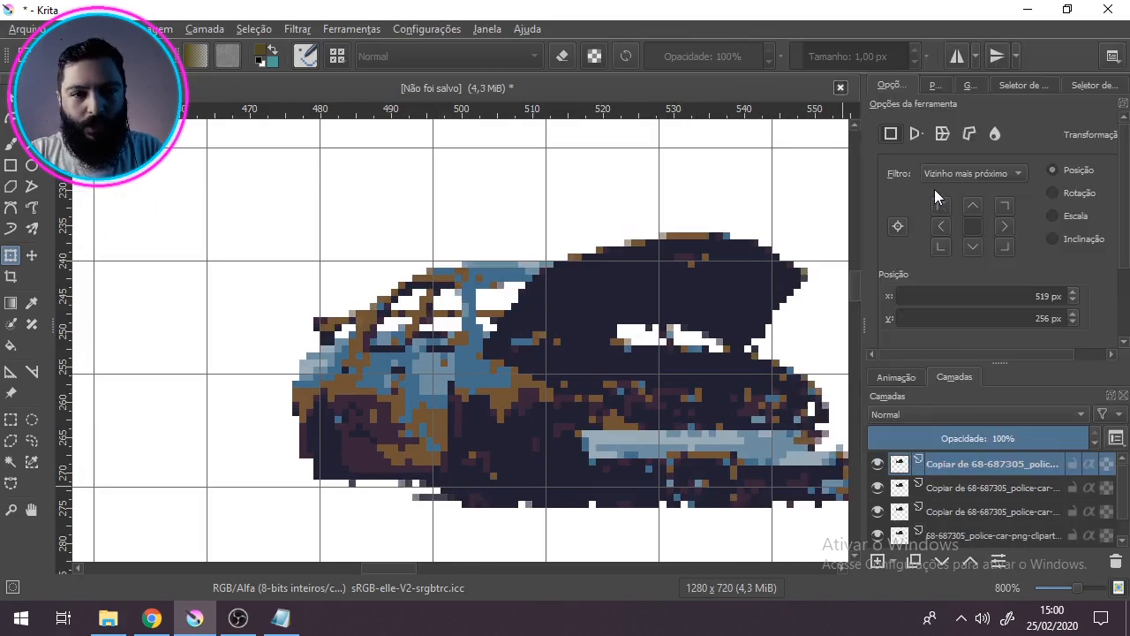
Step: Select the three car copies together with the original and merge them into one layer
scroll(935, 469, down, 1)
scroll(939, 474, up, 1)
scroll(949, 488, down, 1)
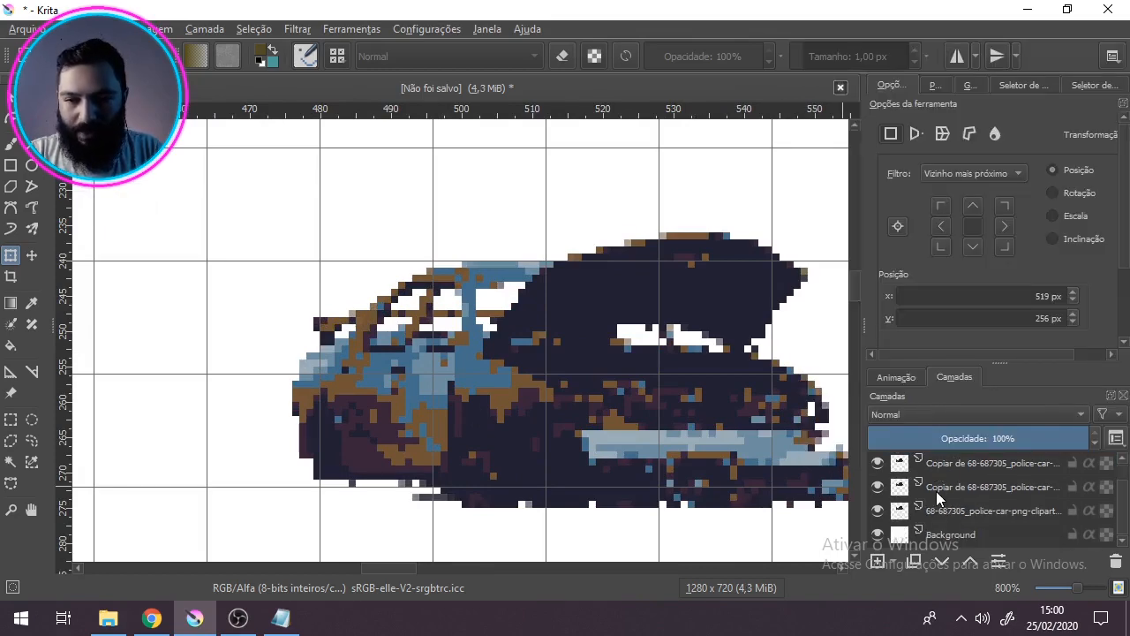
scroll(949, 499, up, 1)
scroll(949, 499, down, 1)
shift+click(952, 506)
right_click(962, 481)
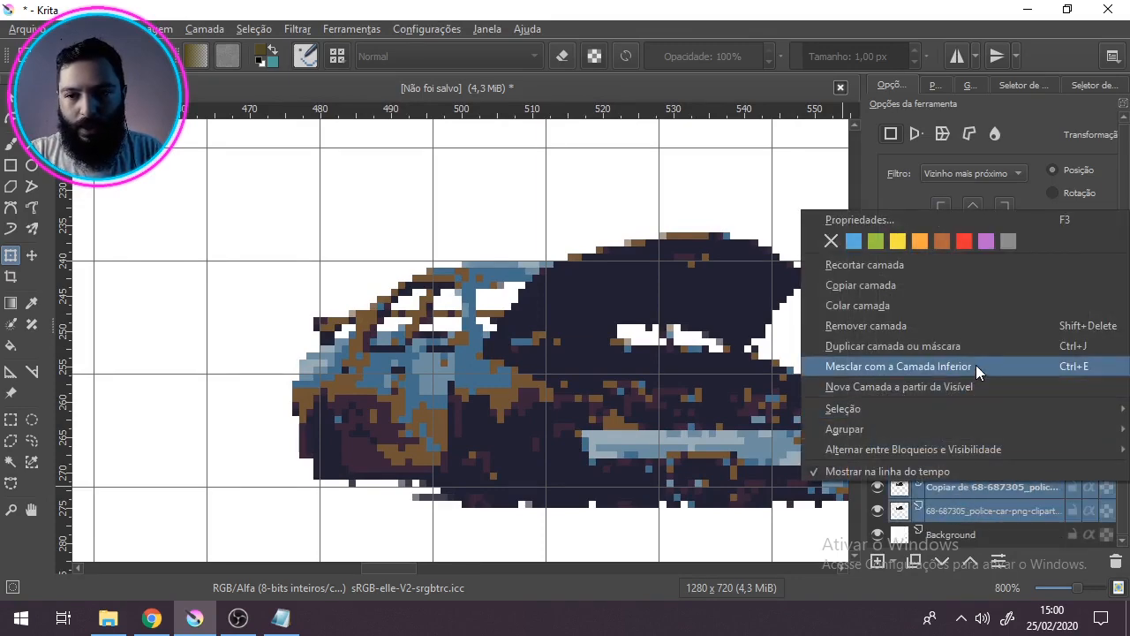
click(976, 364)
click(874, 462)
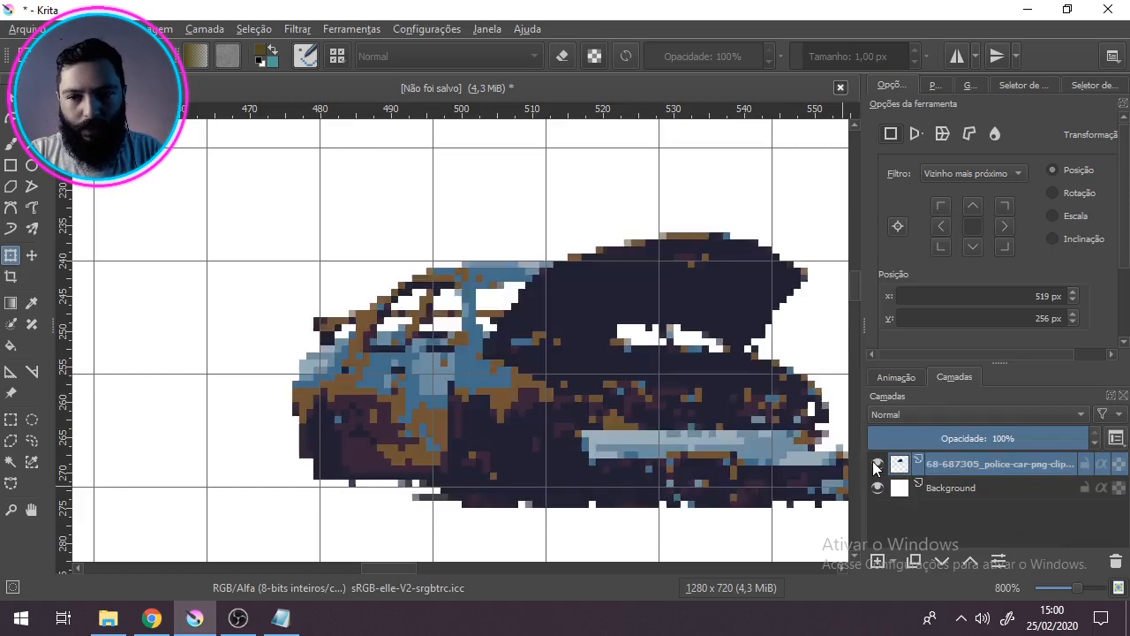
Step: Duplicate the merged car layer twice and merge both copies with it into a single layer
right_click(966, 460)
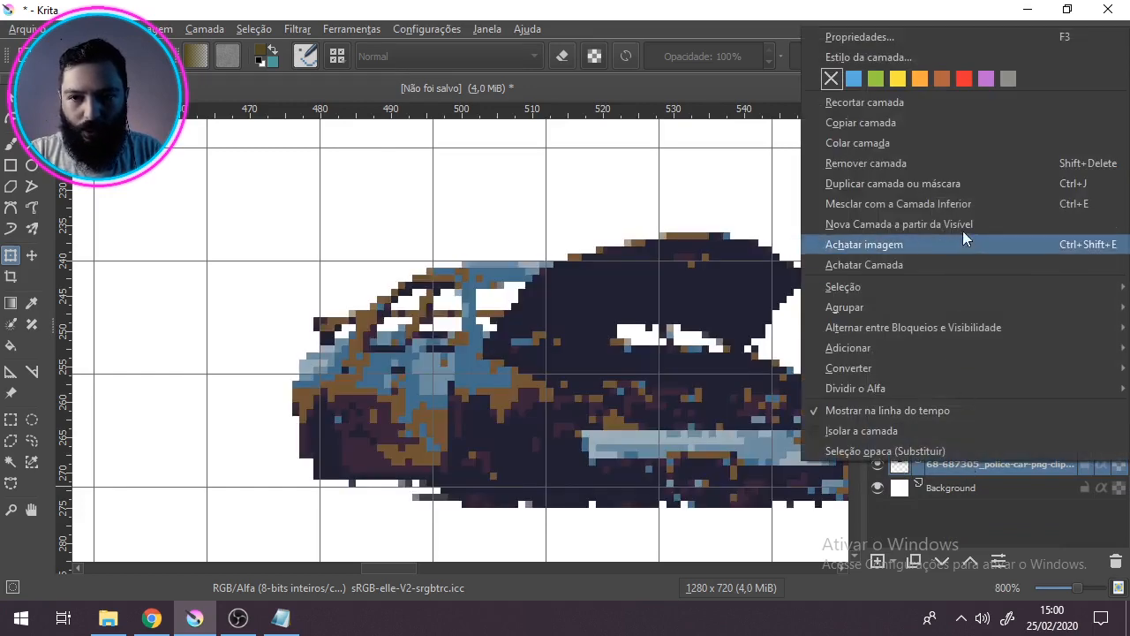
click(957, 185)
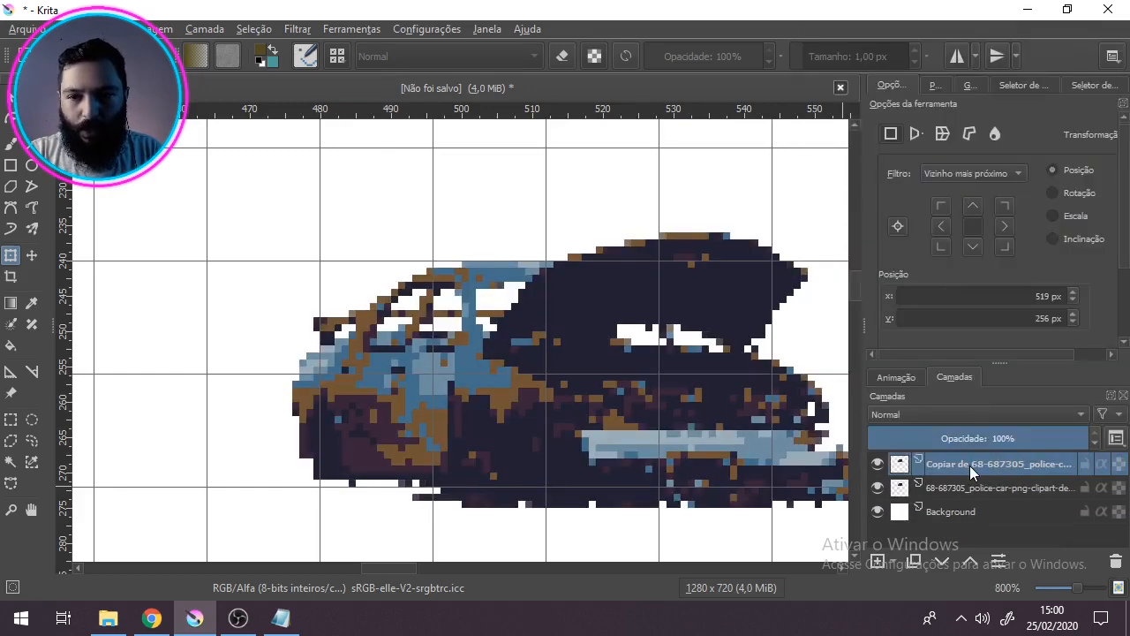
right_click(970, 466)
click(976, 197)
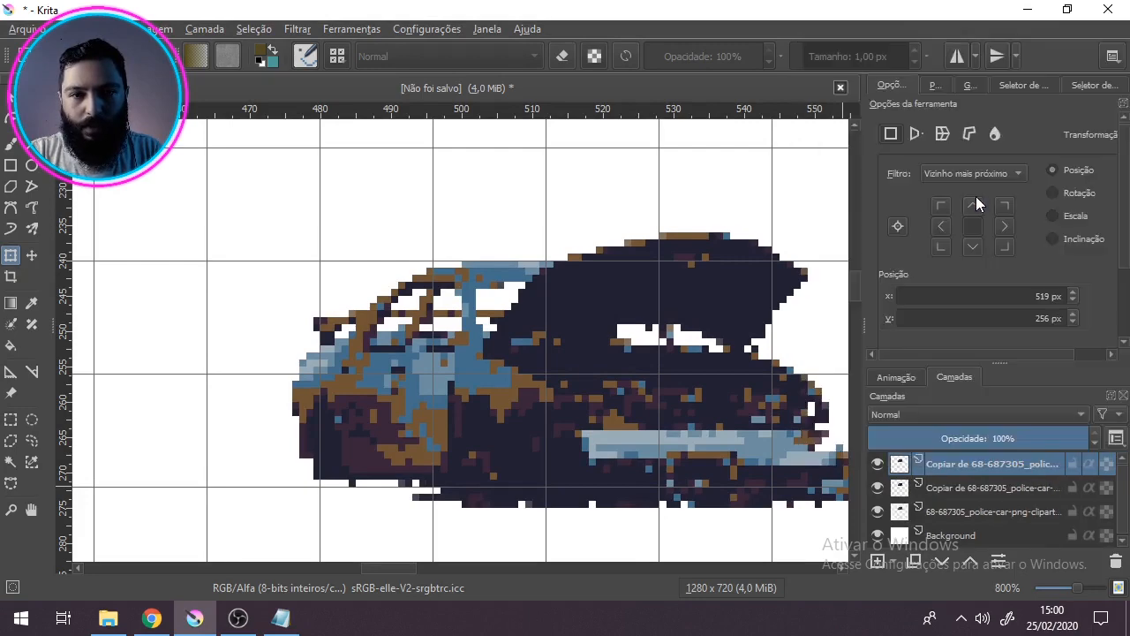
click(982, 510)
right_click(982, 509)
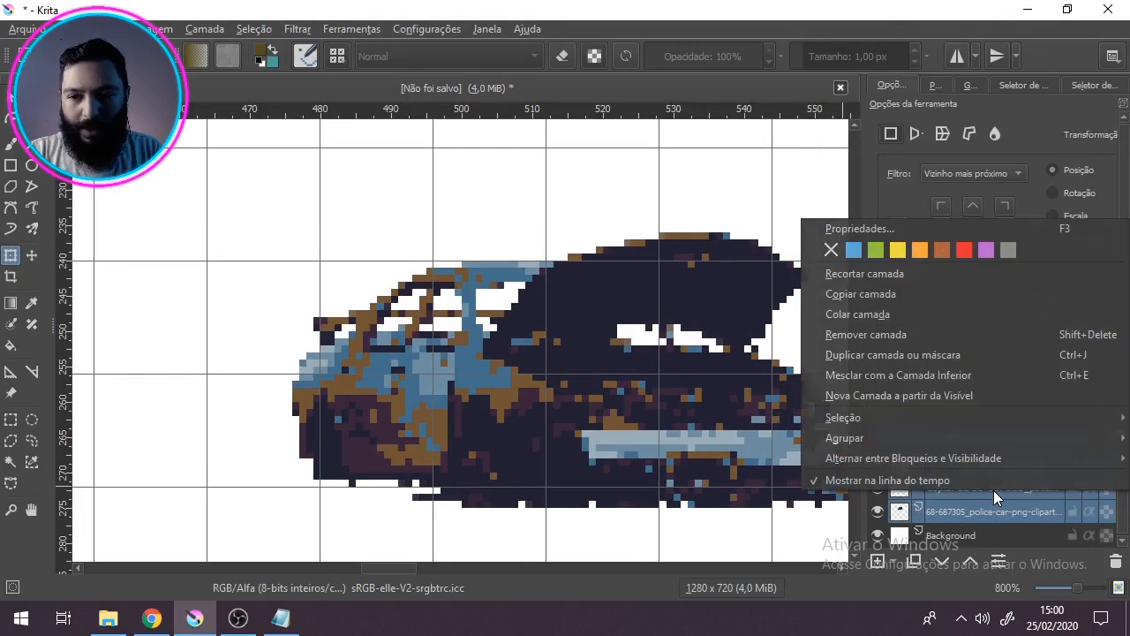
click(967, 376)
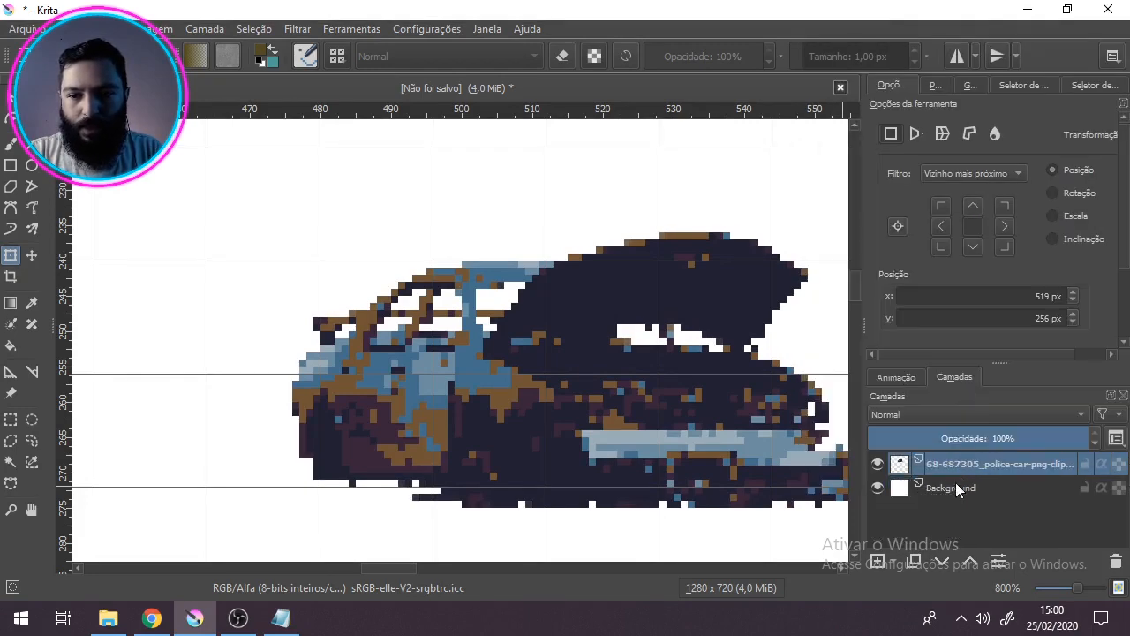
Step: Make one more duplicate of the car layer and merge the pair
right_click(955, 469)
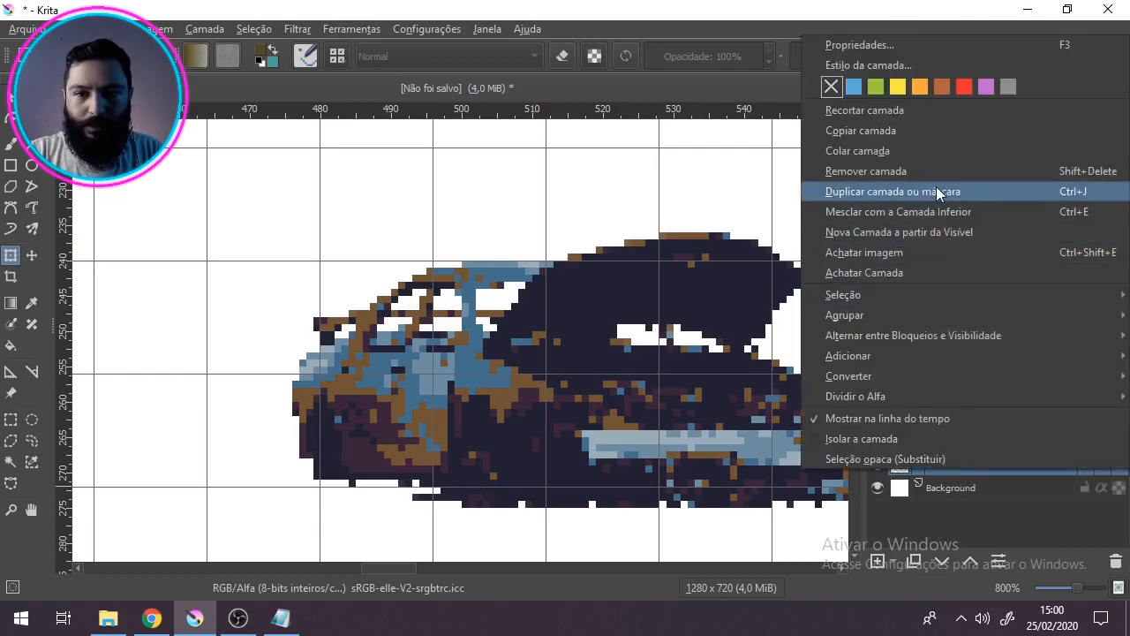
click(936, 189)
click(956, 490)
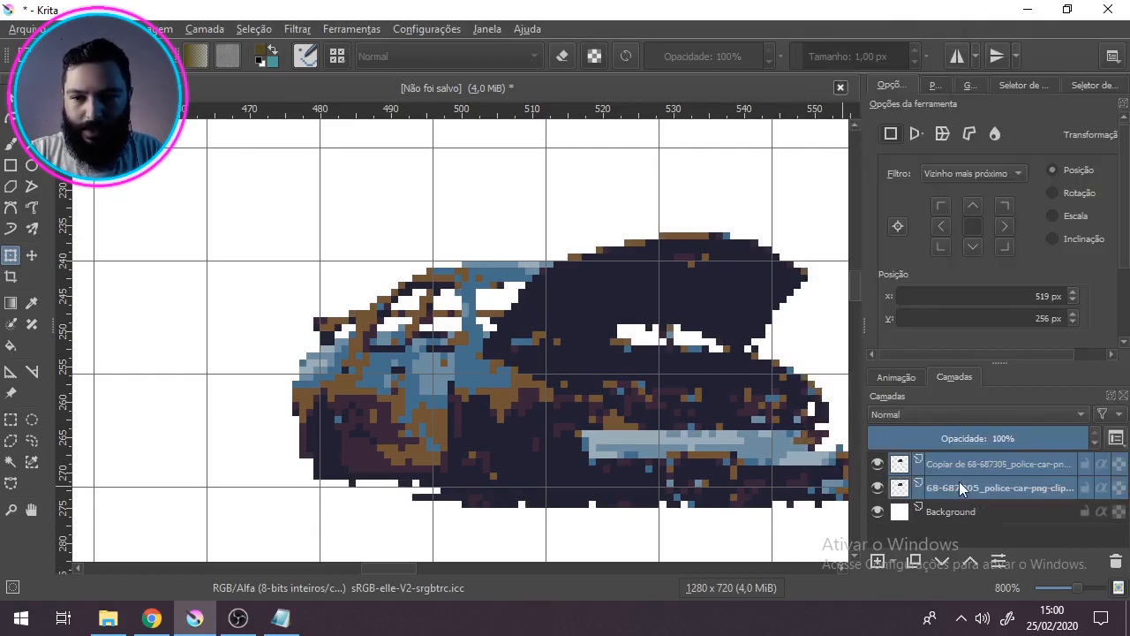
right_click(959, 484)
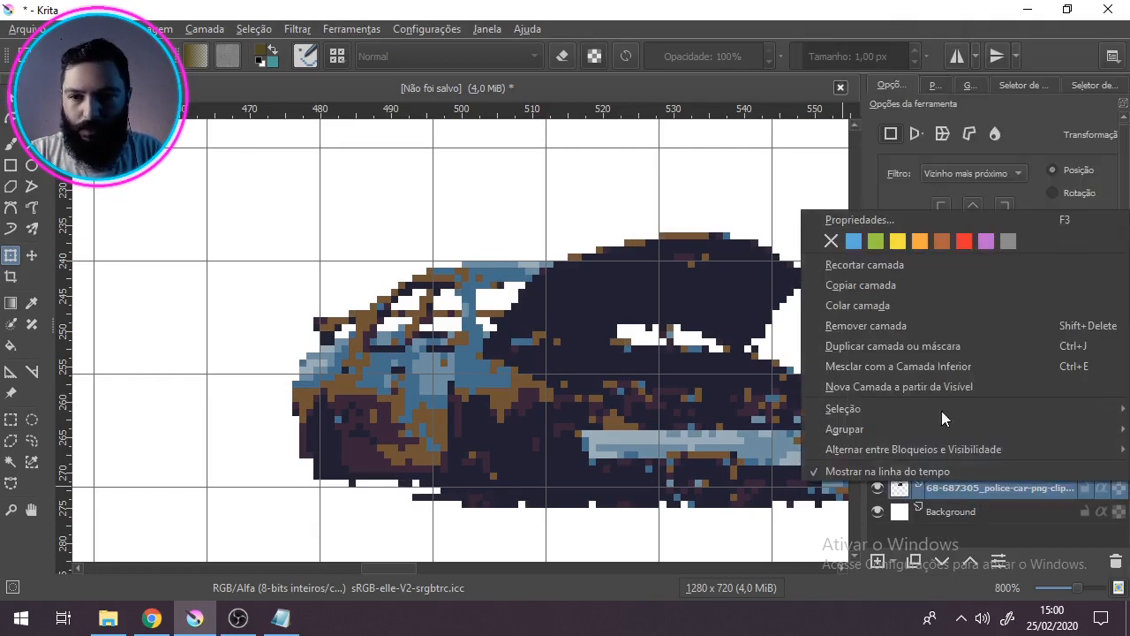
click(958, 366)
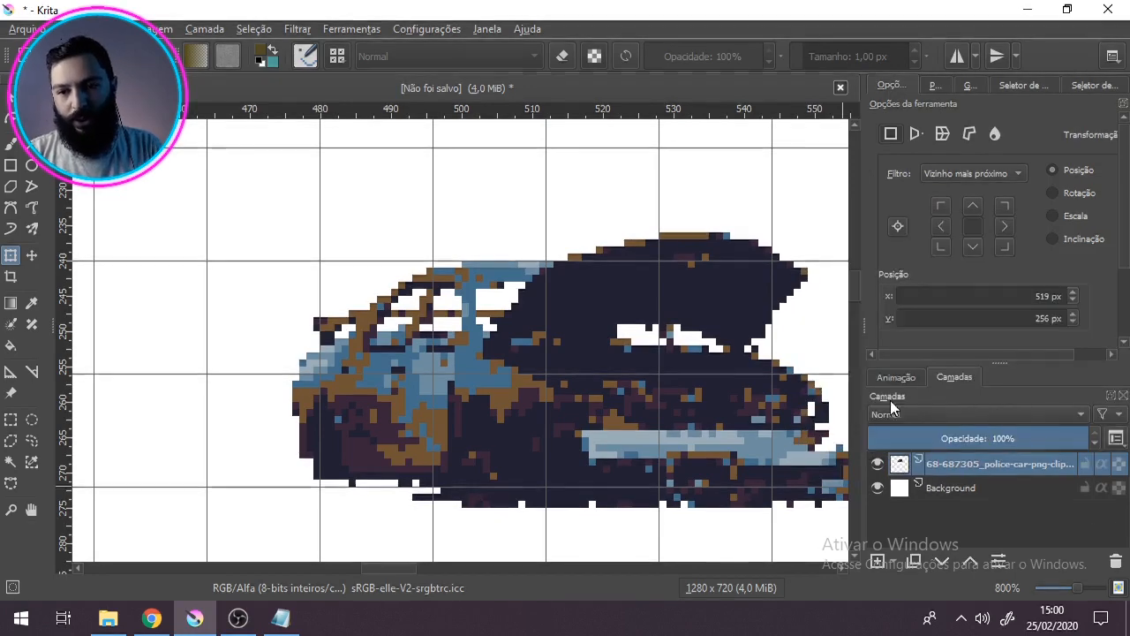
Step: Inspect the car's edge pixels at several magnifications and compare its colours with the PixelArt 32 palette
scroll(567, 413, down, 2)
scroll(603, 433, up, 2)
drag(633, 451, 605, 413)
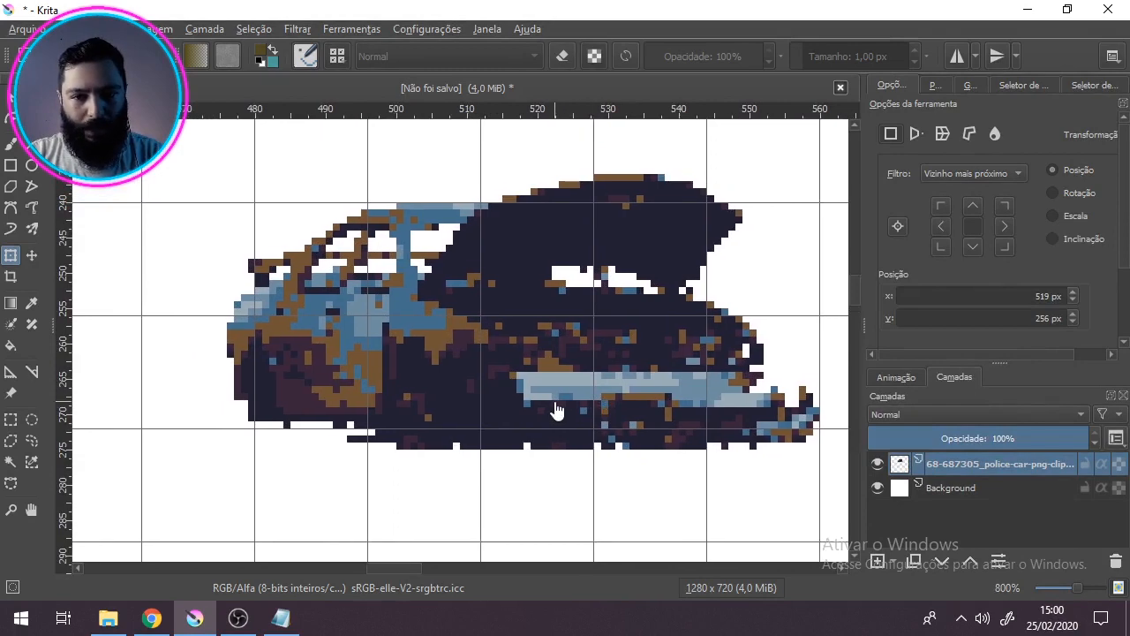
drag(624, 305, 570, 361)
scroll(604, 385, down, 2)
scroll(603, 389, up, 1)
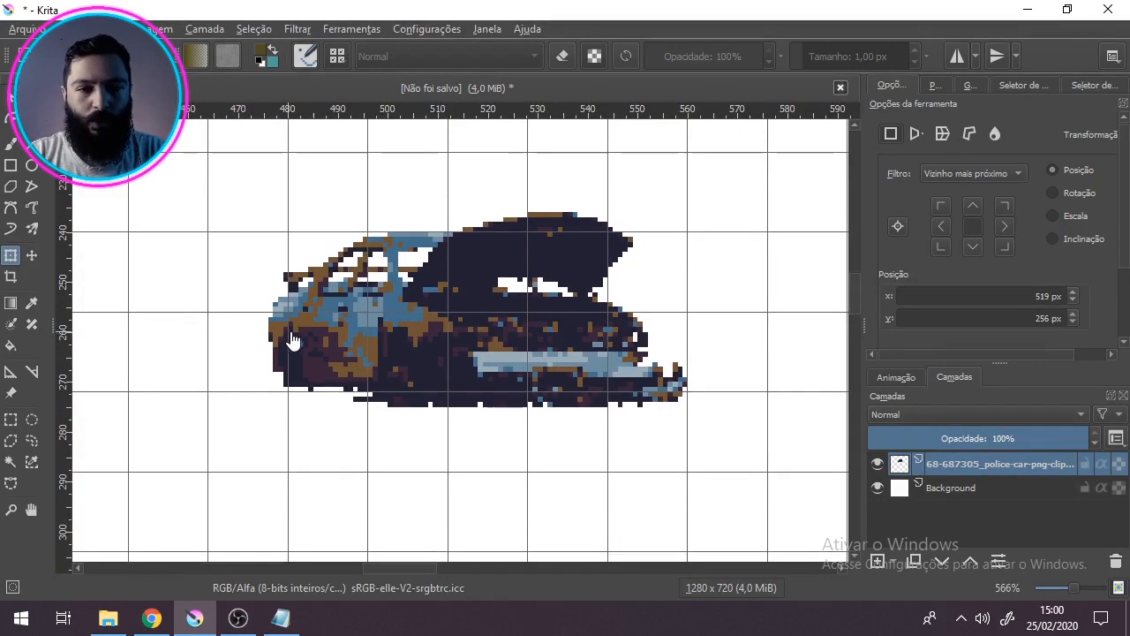
scroll(328, 341, up, 2)
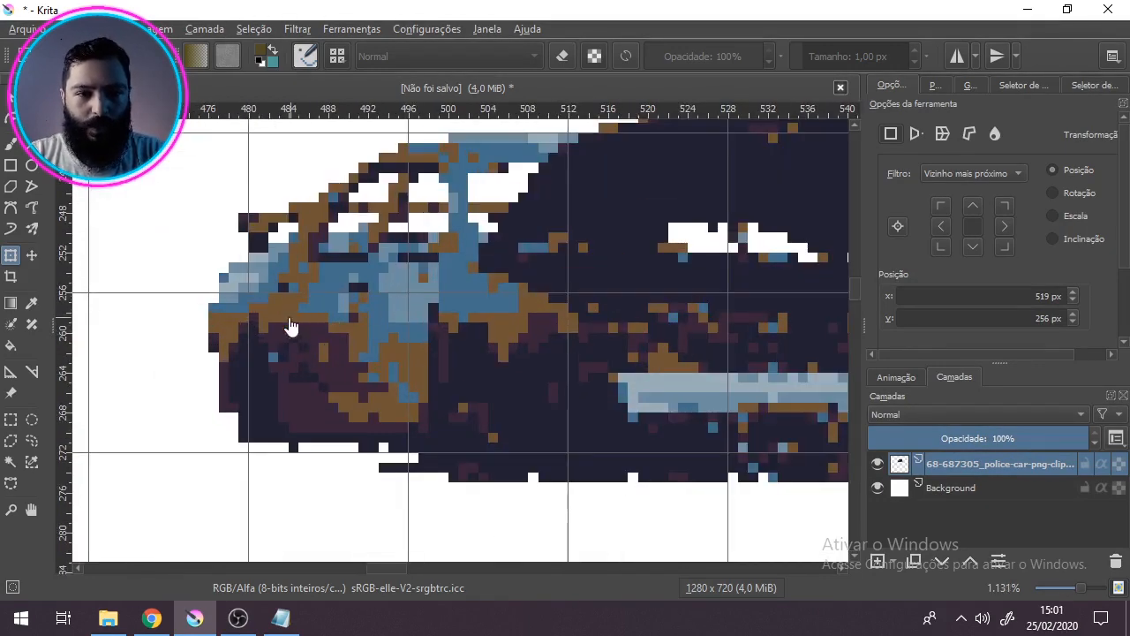
click(949, 84)
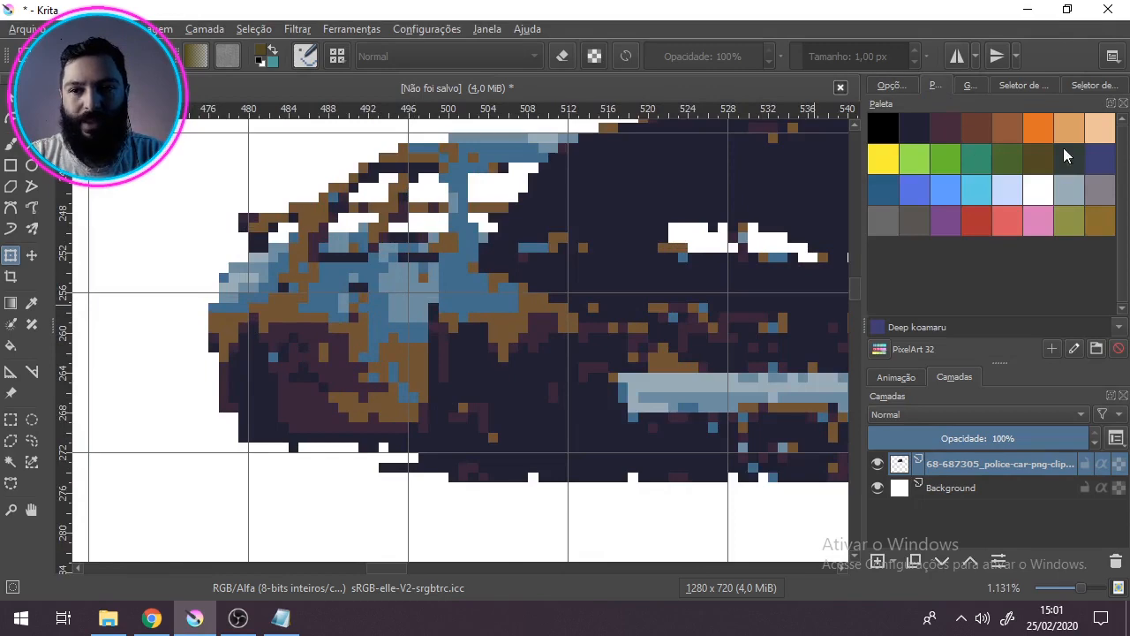
scroll(724, 265, down, 2)
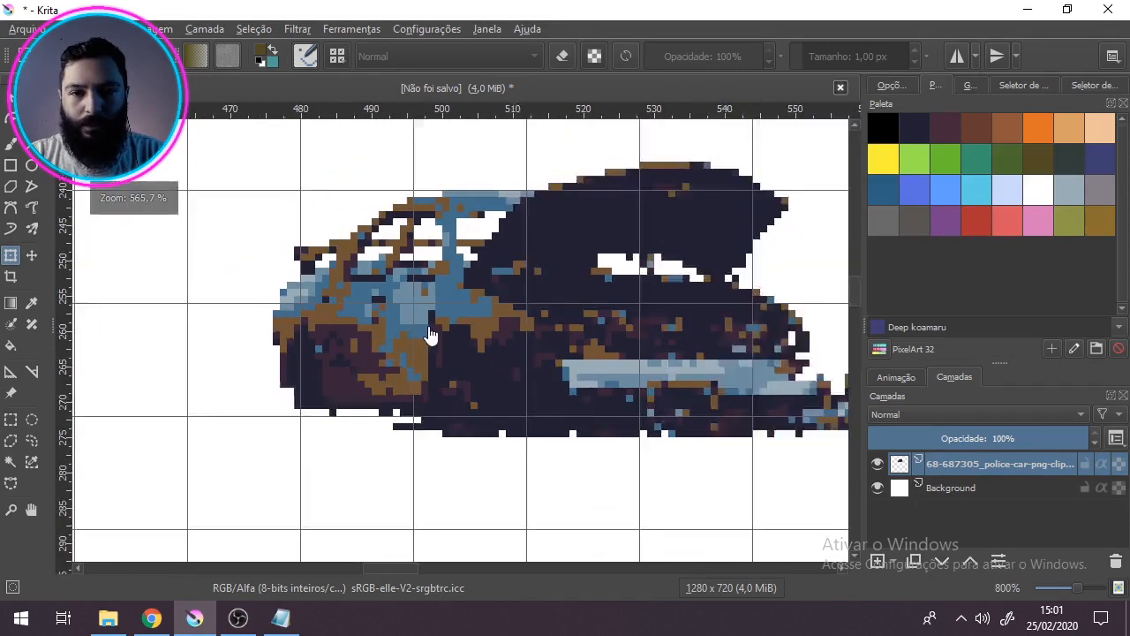
scroll(464, 404, up, 2)
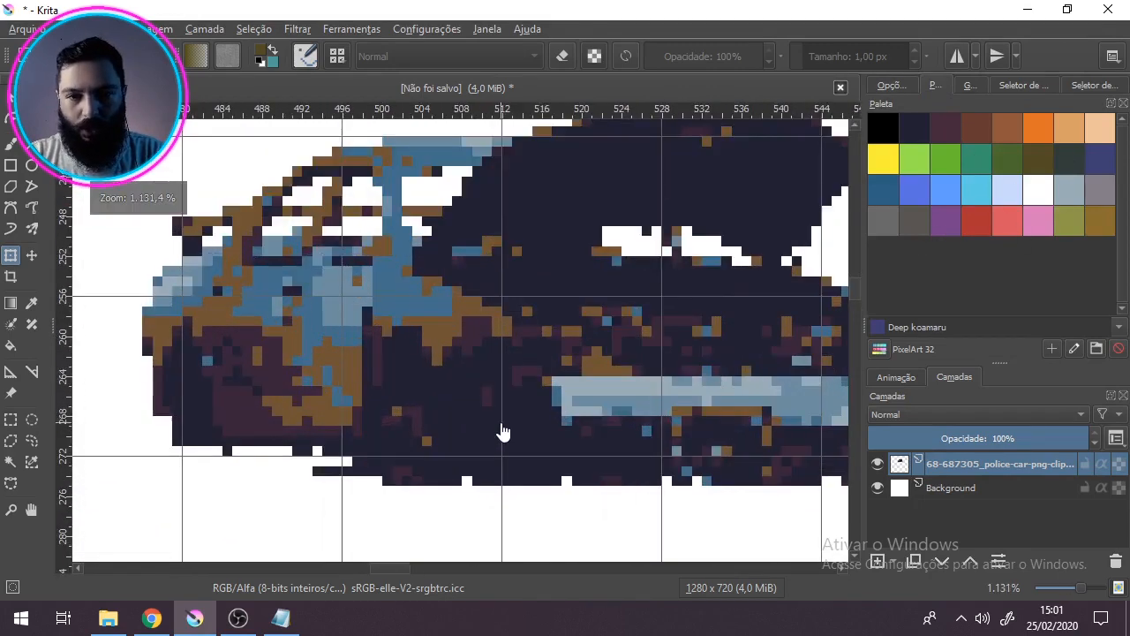
scroll(502, 429, down, 2)
drag(541, 410, 511, 360)
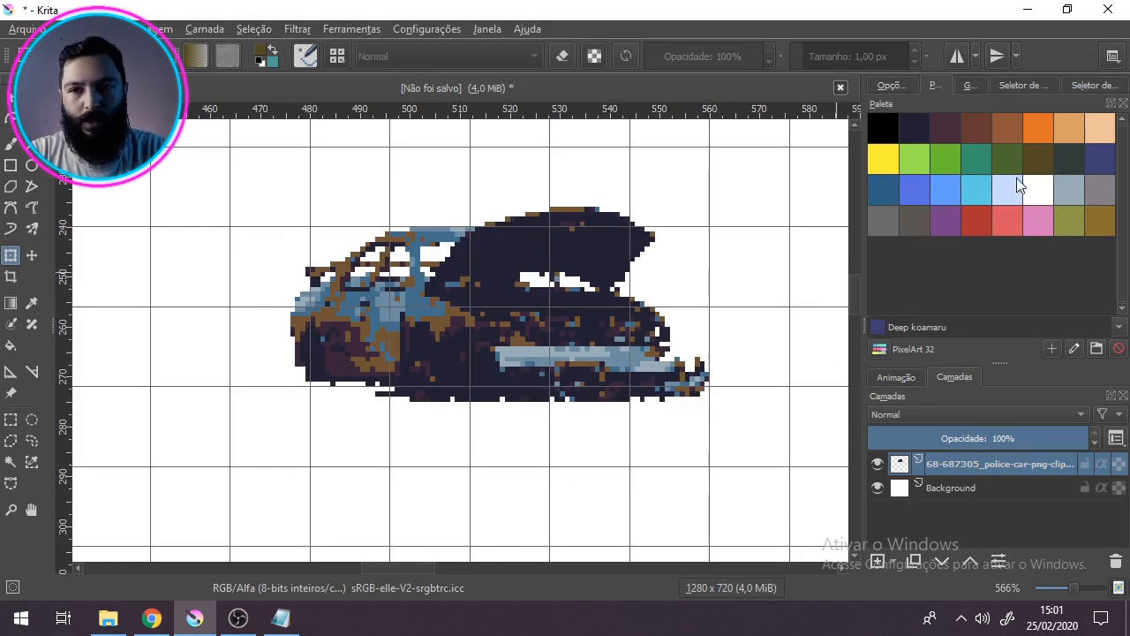
scroll(308, 373, up, 1)
drag(518, 336, 452, 358)
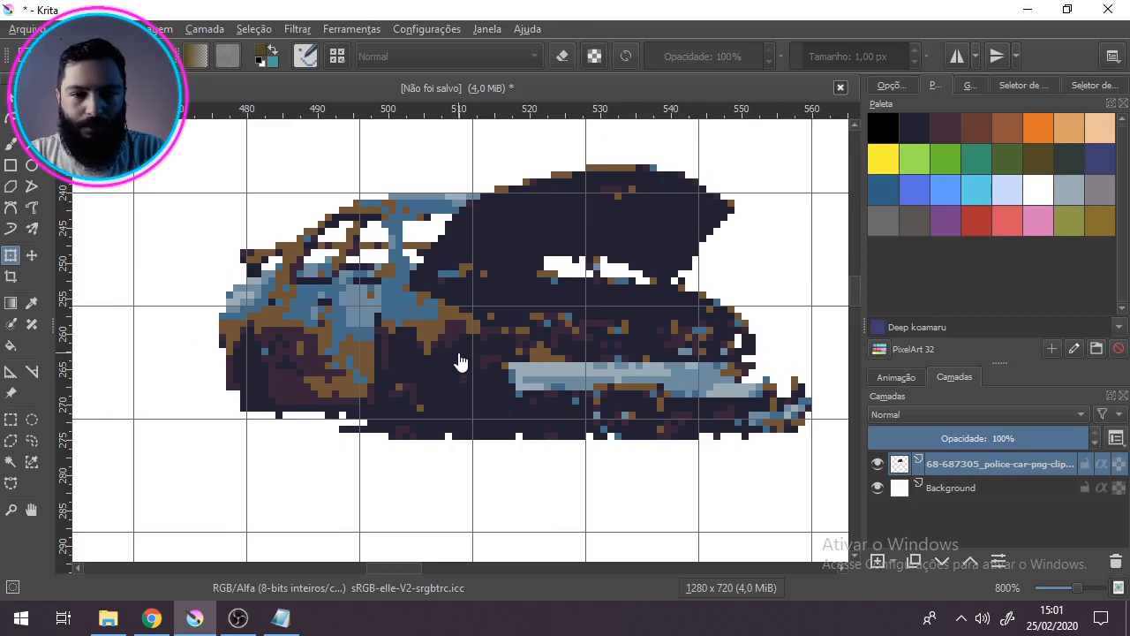
Step: Select all of the car's dark navy pixels with the Similar Color Selection tool
click(35, 467)
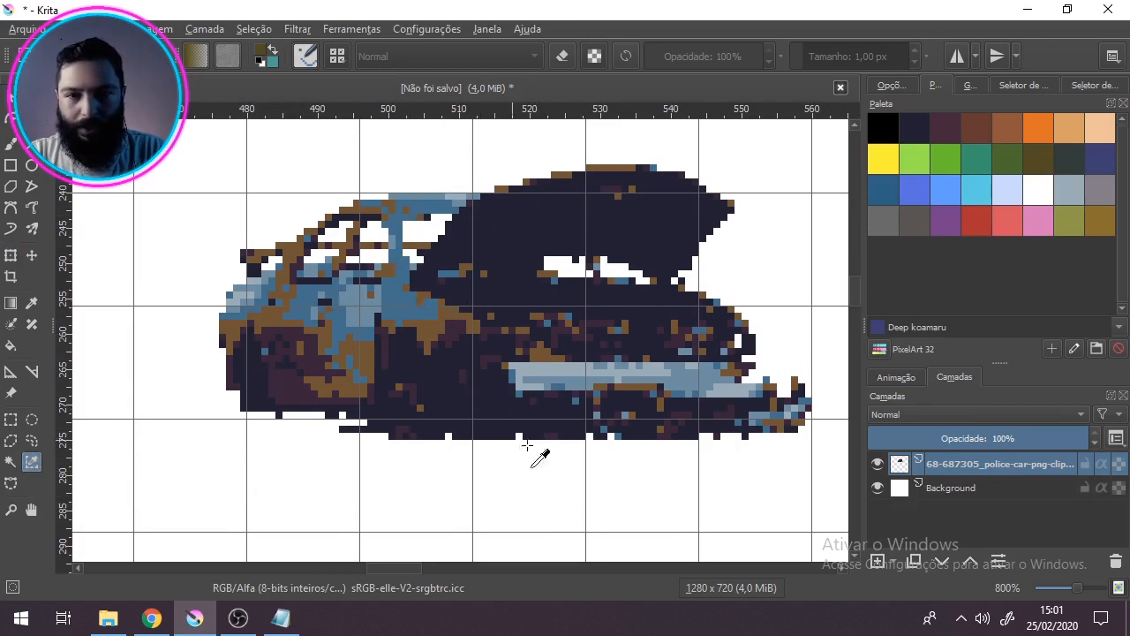
click(513, 214)
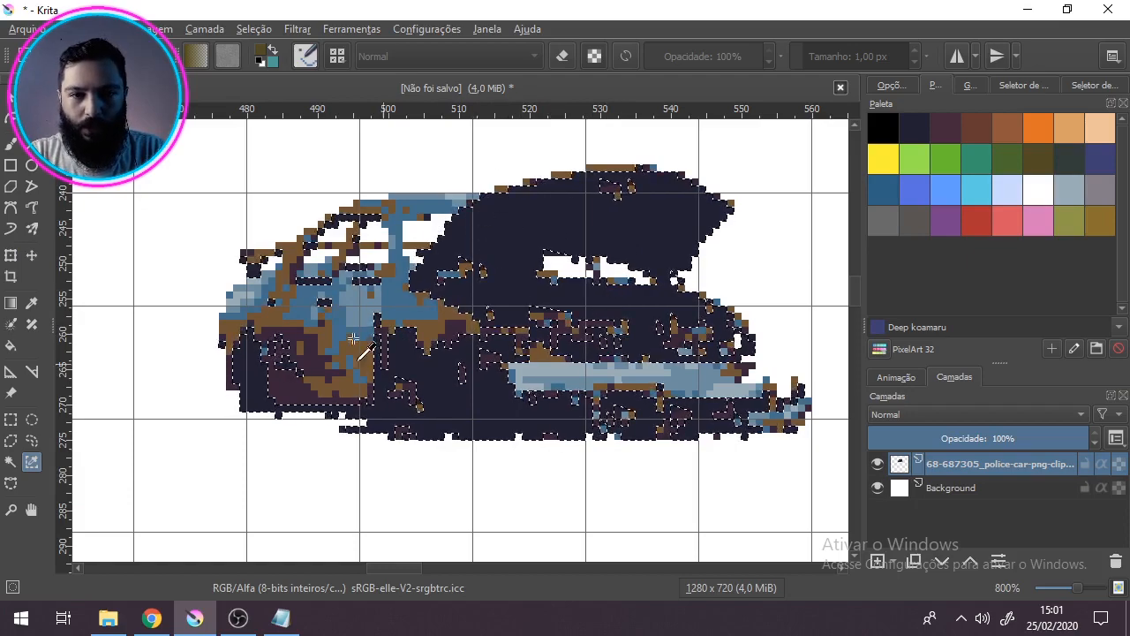
scroll(301, 260, up, 2)
scroll(309, 242, down, 1)
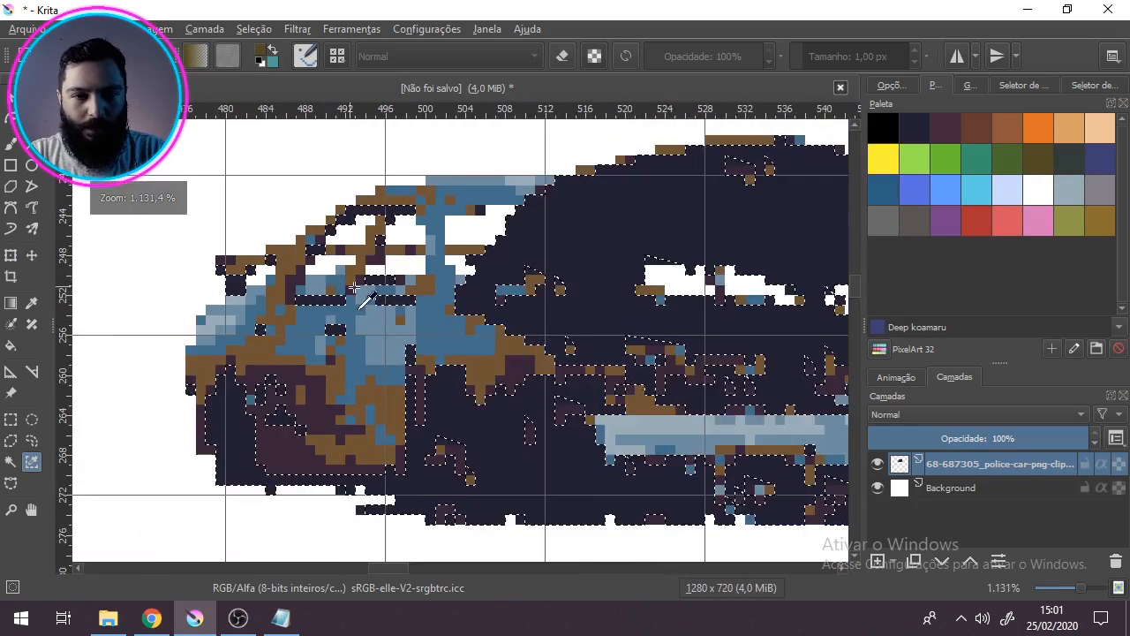
scroll(529, 247, down, 3)
scroll(418, 299, up, 2)
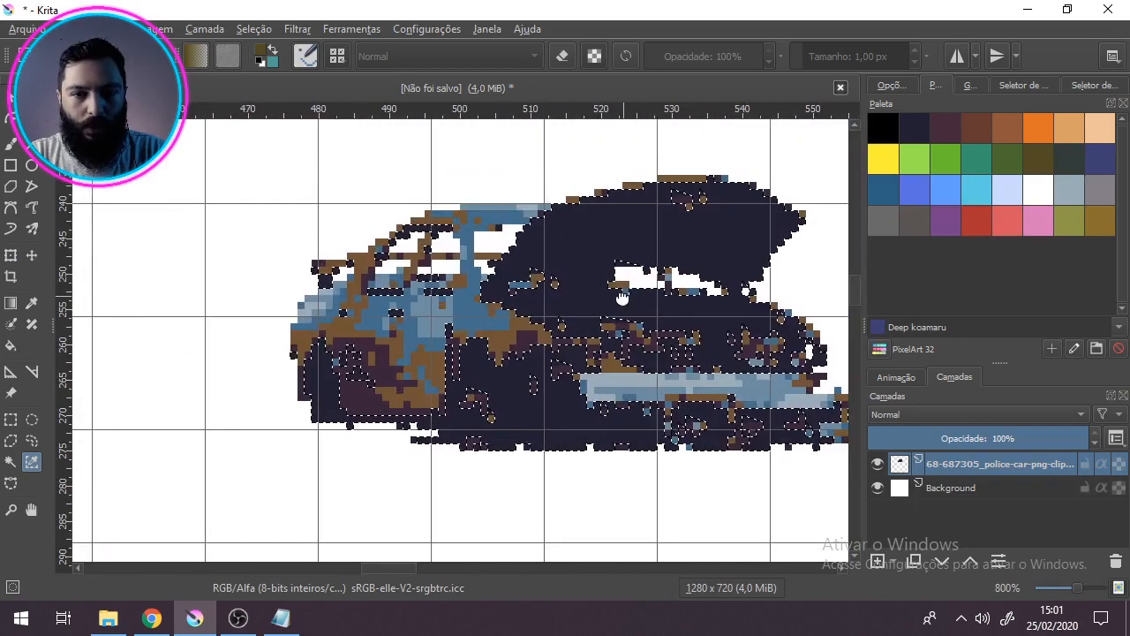
Step: Fill the entire selection of dark navy pixels with the palette colour Valhalla, keeping the fill-whole-selection option enabled
click(10, 347)
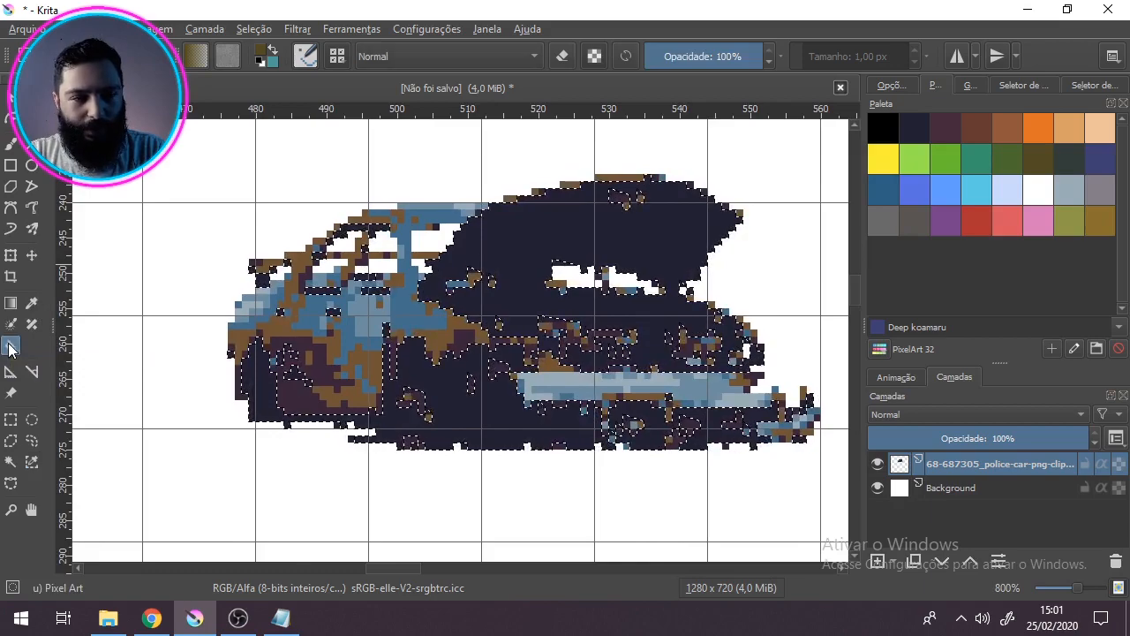
click(890, 86)
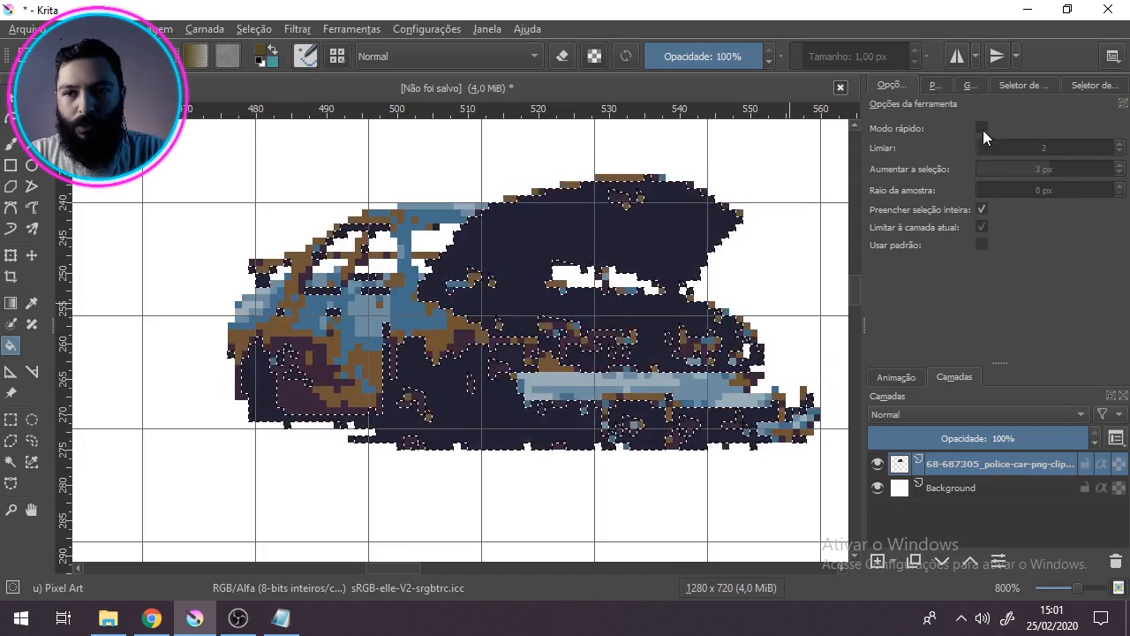
click(983, 213)
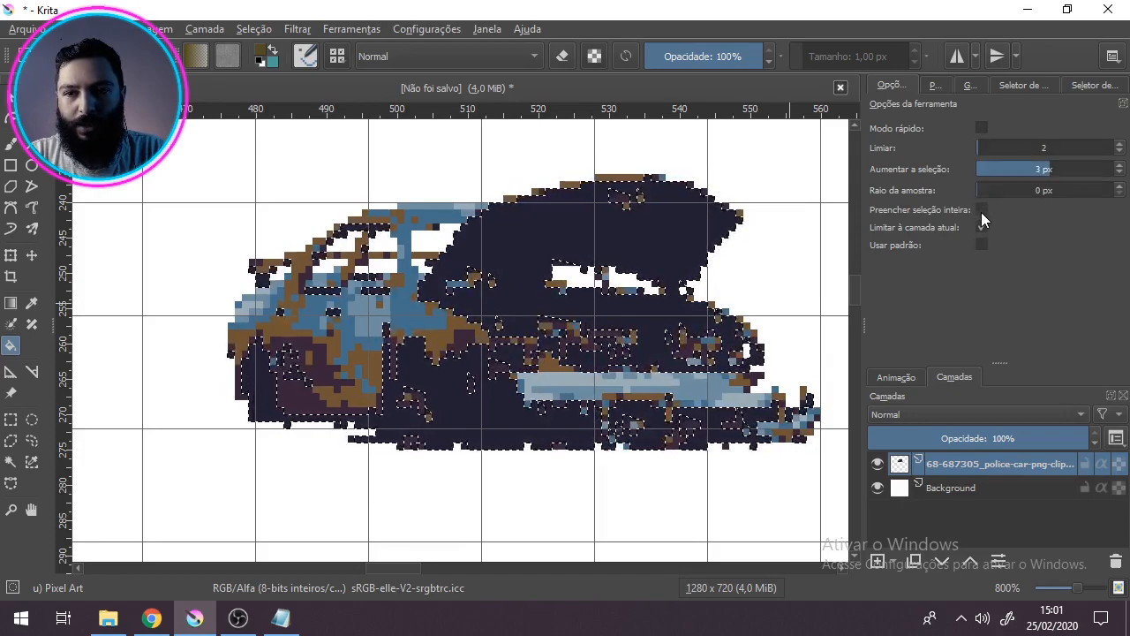
click(981, 212)
click(938, 85)
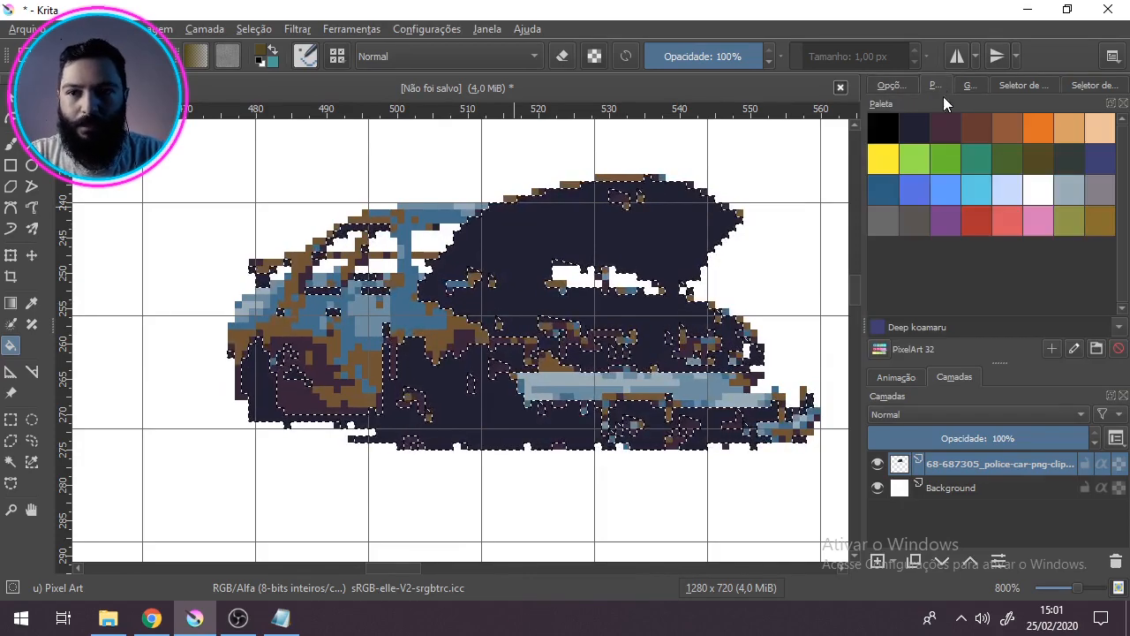
click(913, 132)
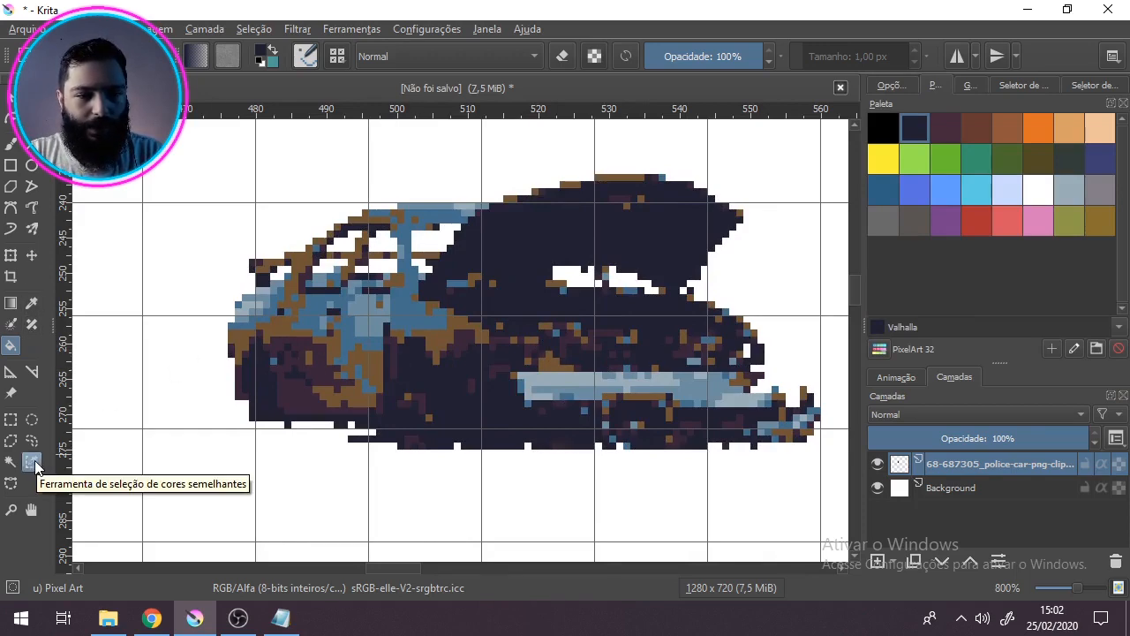
Step: Select all of the car's dark maroon pixels by similar colour, fill them with the palette colour Loulou and clear the selection
click(32, 463)
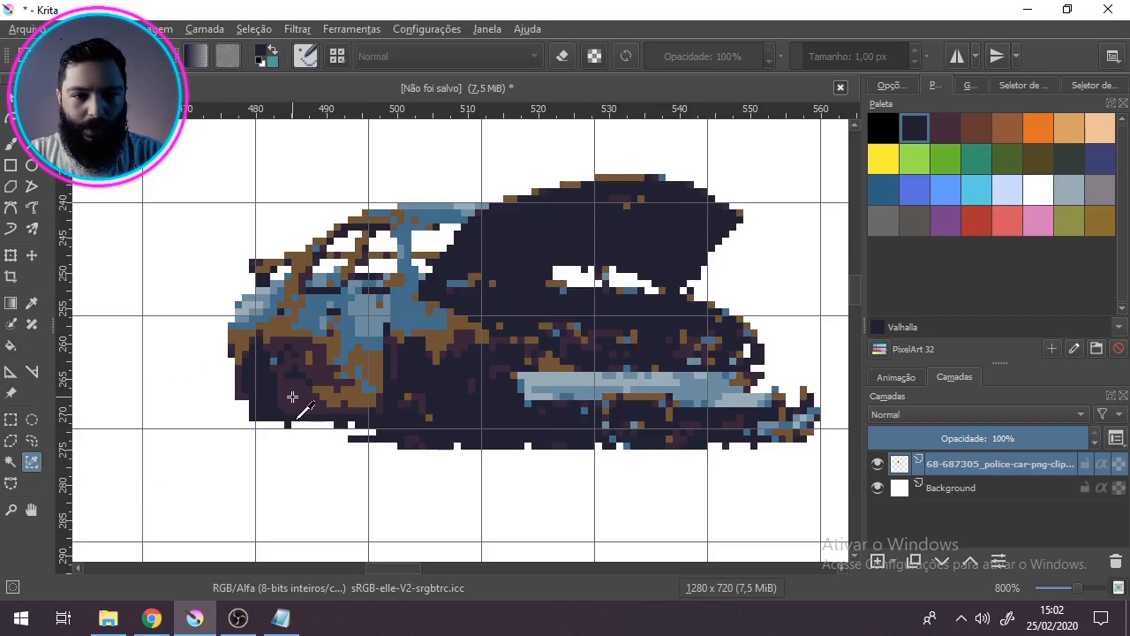
click(503, 336)
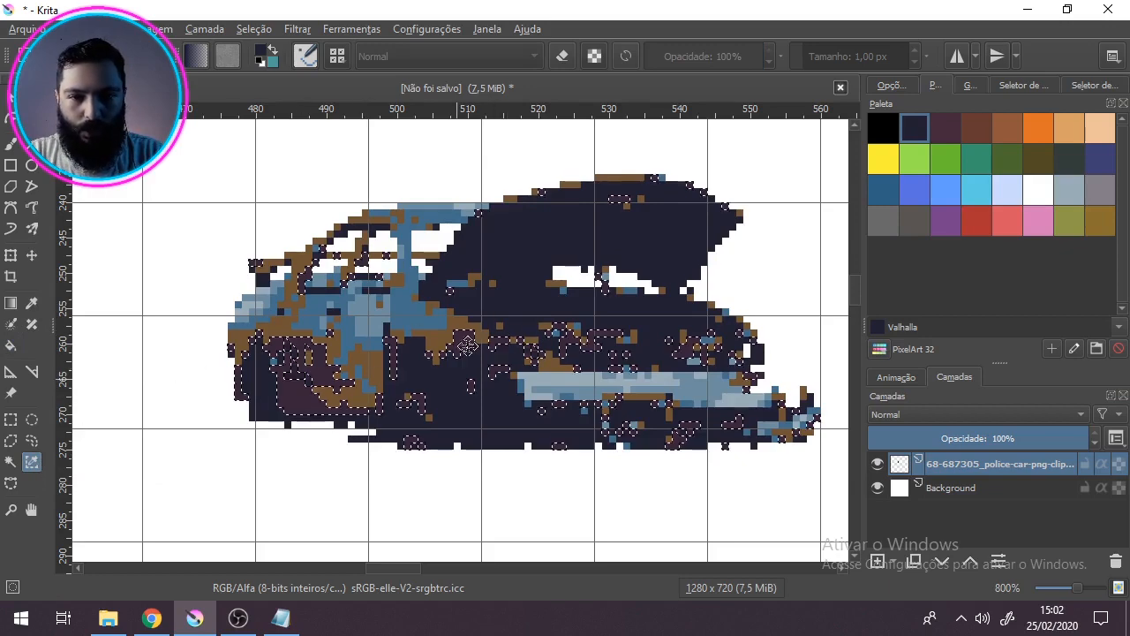
click(11, 346)
click(939, 125)
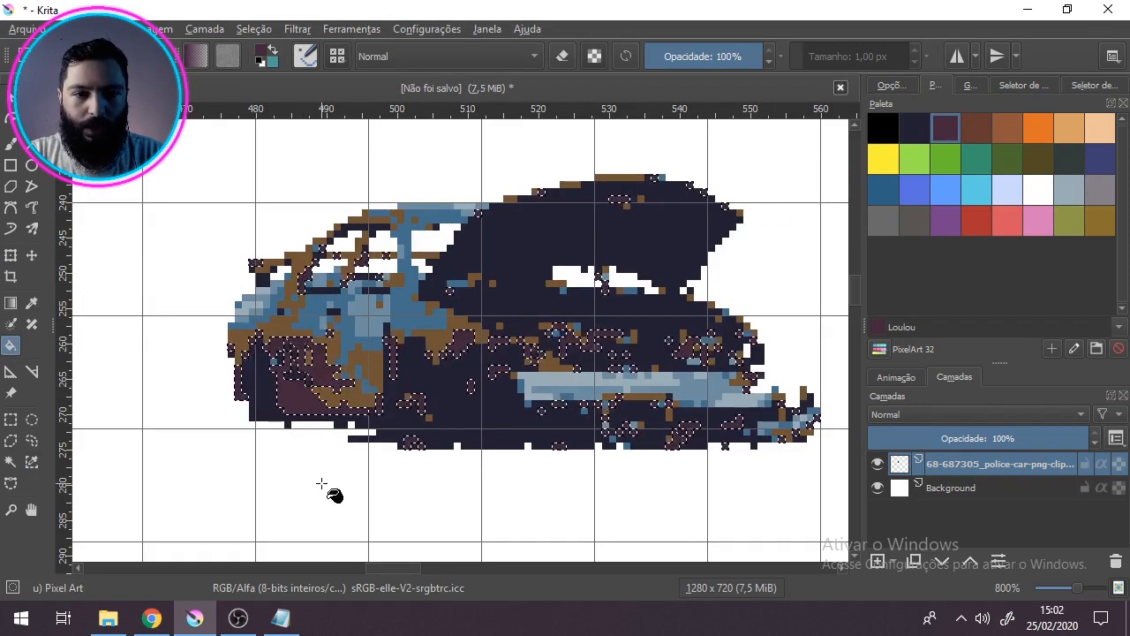
scroll(311, 415, up, 1)
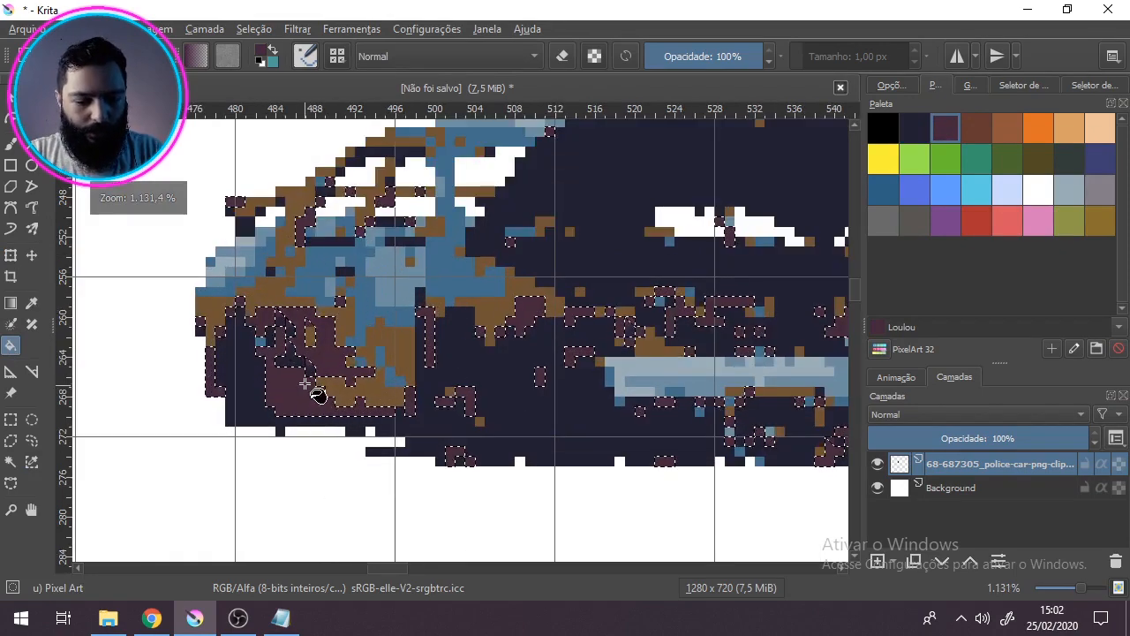
scroll(304, 397, up, 2)
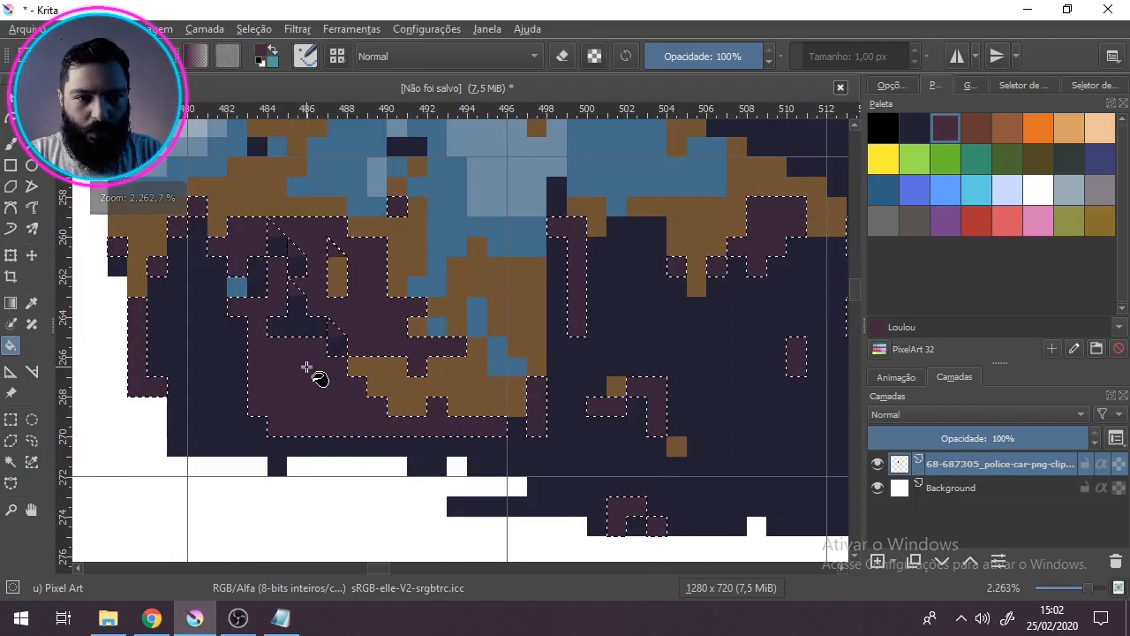
scroll(319, 378, down, 5)
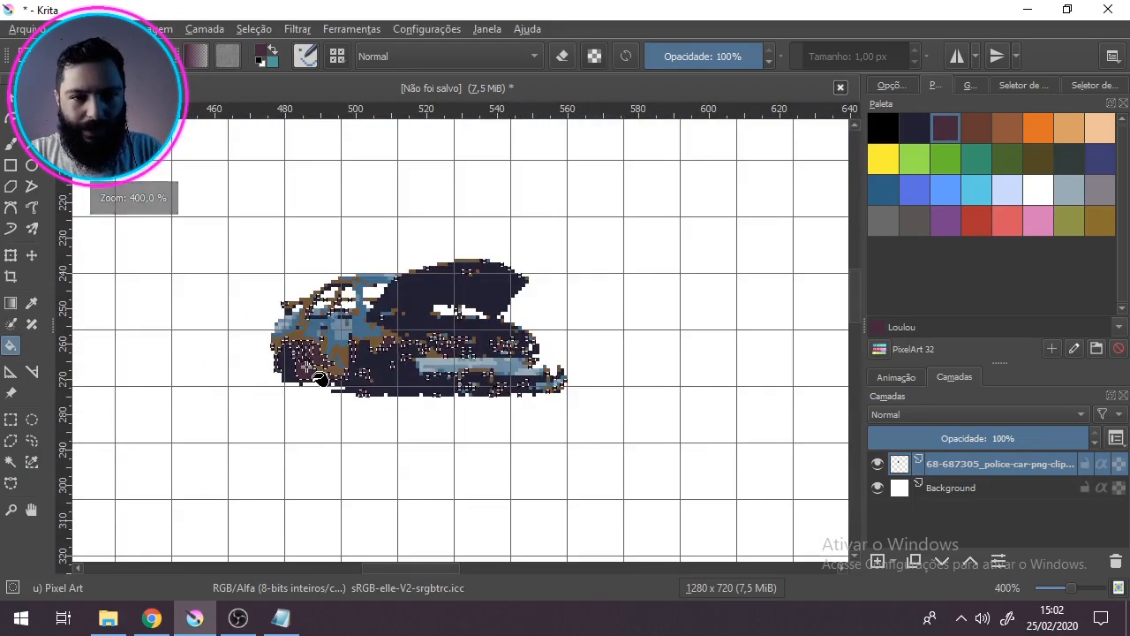
scroll(318, 364, up, 2)
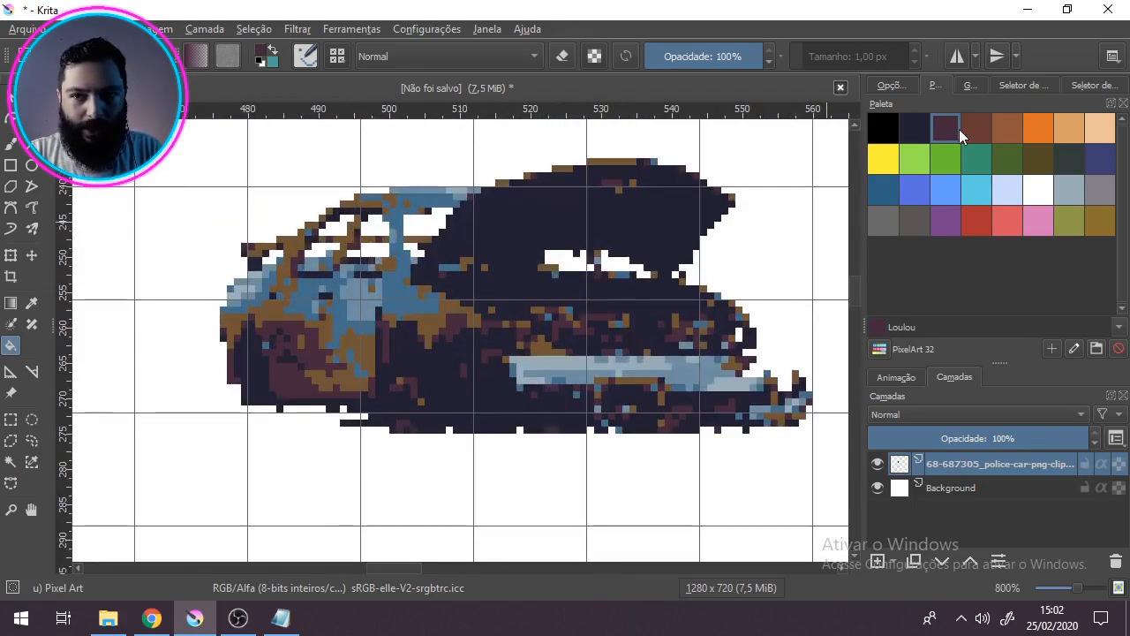
Step: Select all of the car's brown pixels by similar colour, ready for the Fill tool
click(32, 462)
click(360, 344)
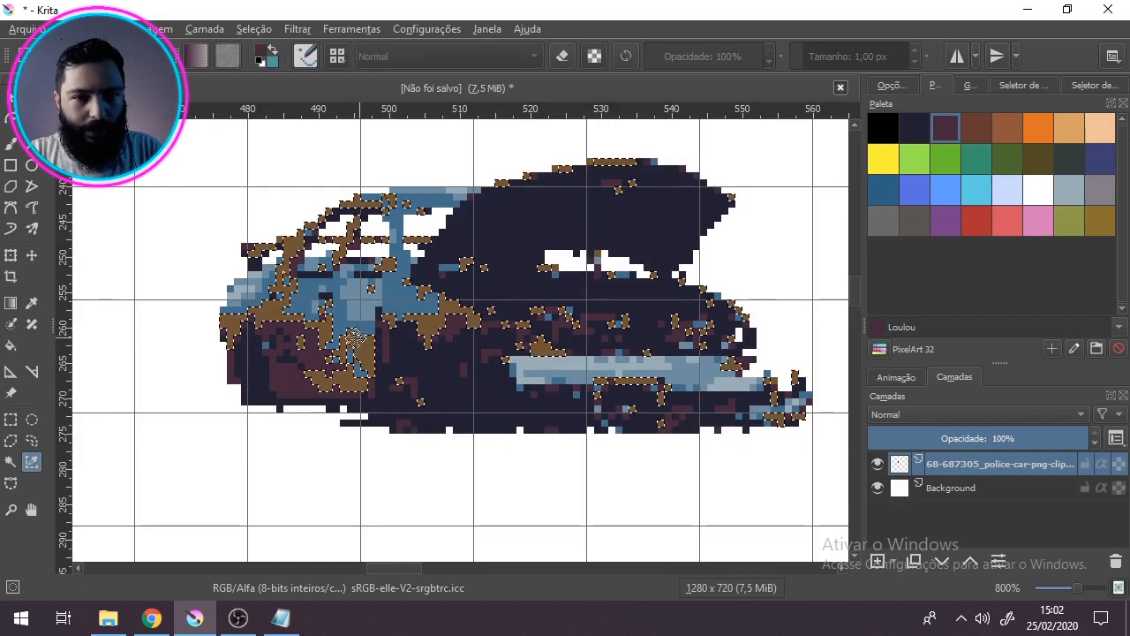
click(11, 345)
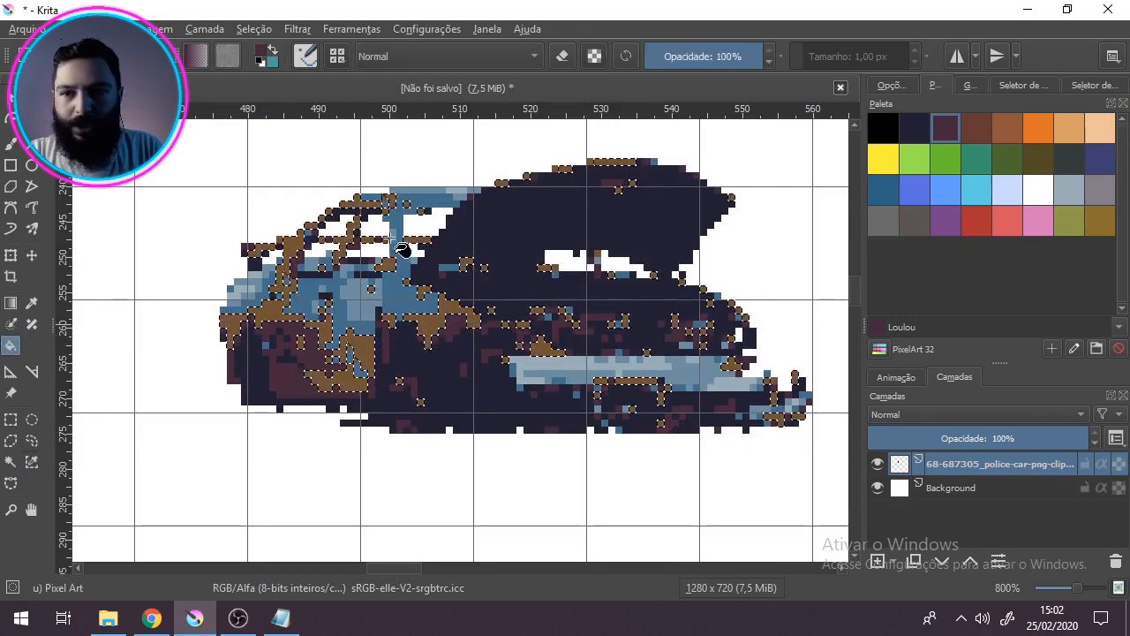
Step: Try filling the selected brown pixels with the palette colour Oiled cedar
click(978, 125)
click(372, 396)
scroll(373, 396, down, 1)
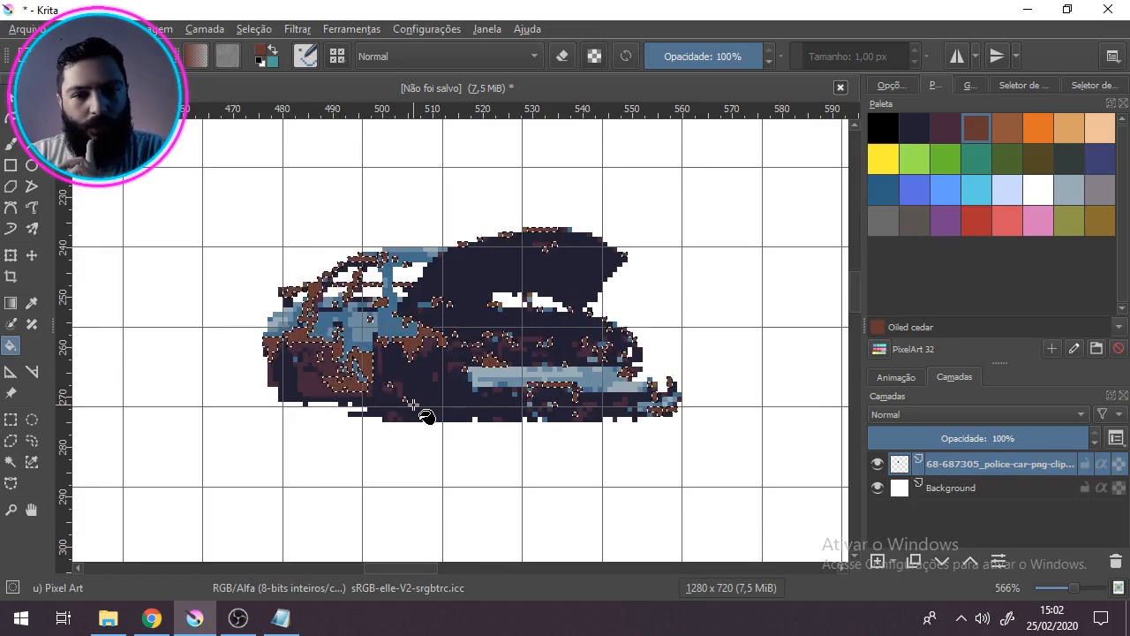
Step: Fill the selected brown pixels with the palette colour Stinger and clear the selection
click(1101, 228)
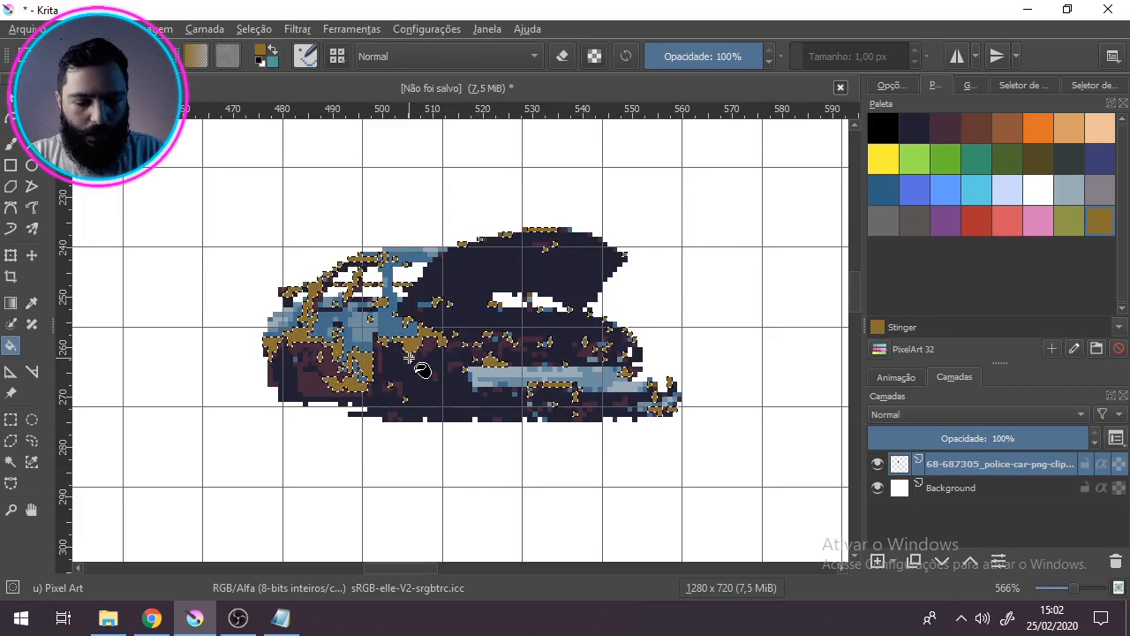
scroll(415, 367, down, 1)
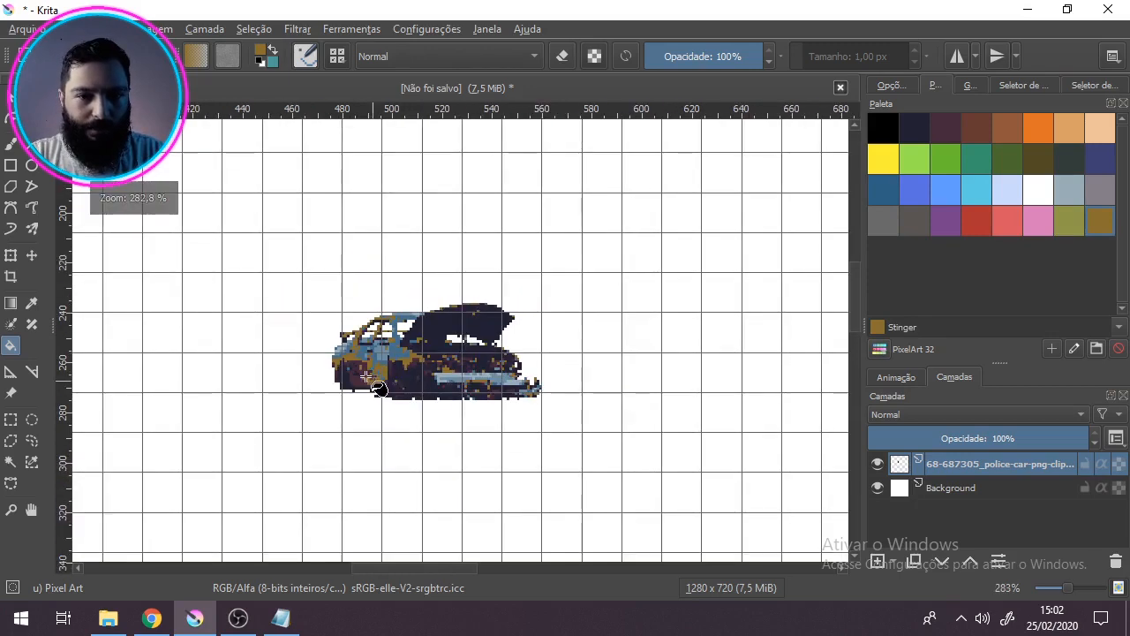
scroll(406, 362, up, 2)
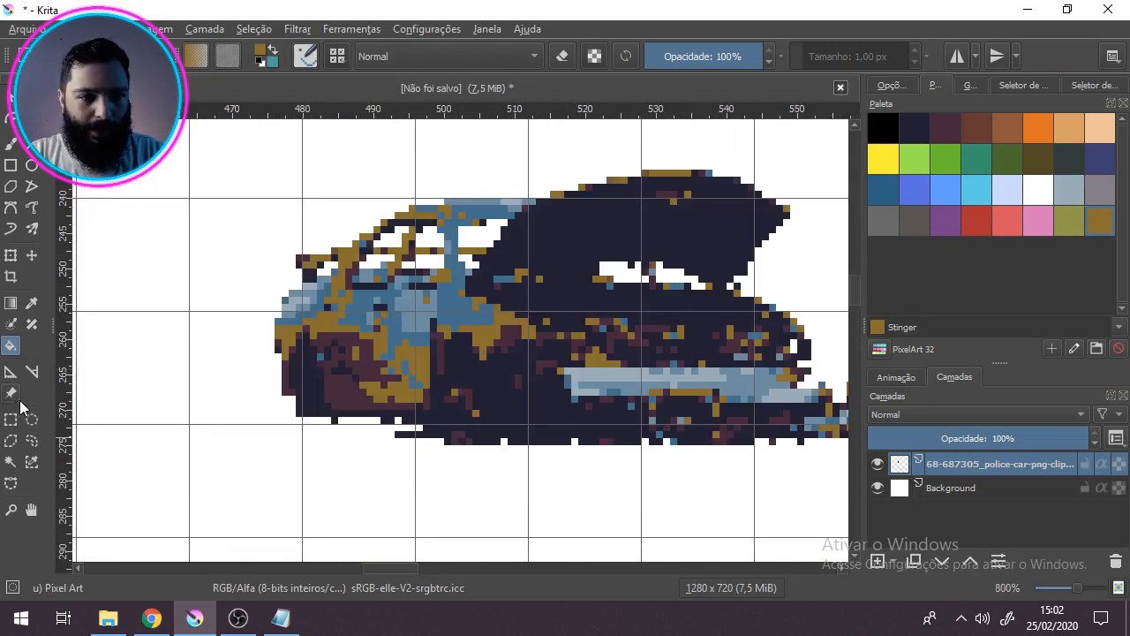
Step: Select all of the car's medium-blue pixels by similar colour, fill them with Venice blue and clear the selection
click(32, 461)
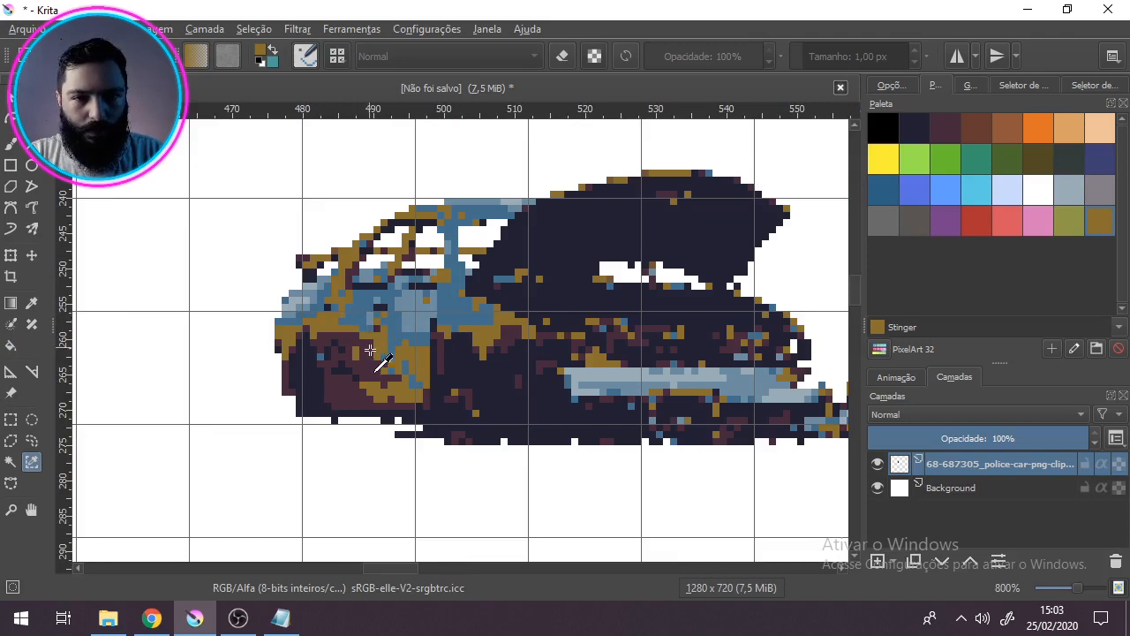
click(370, 353)
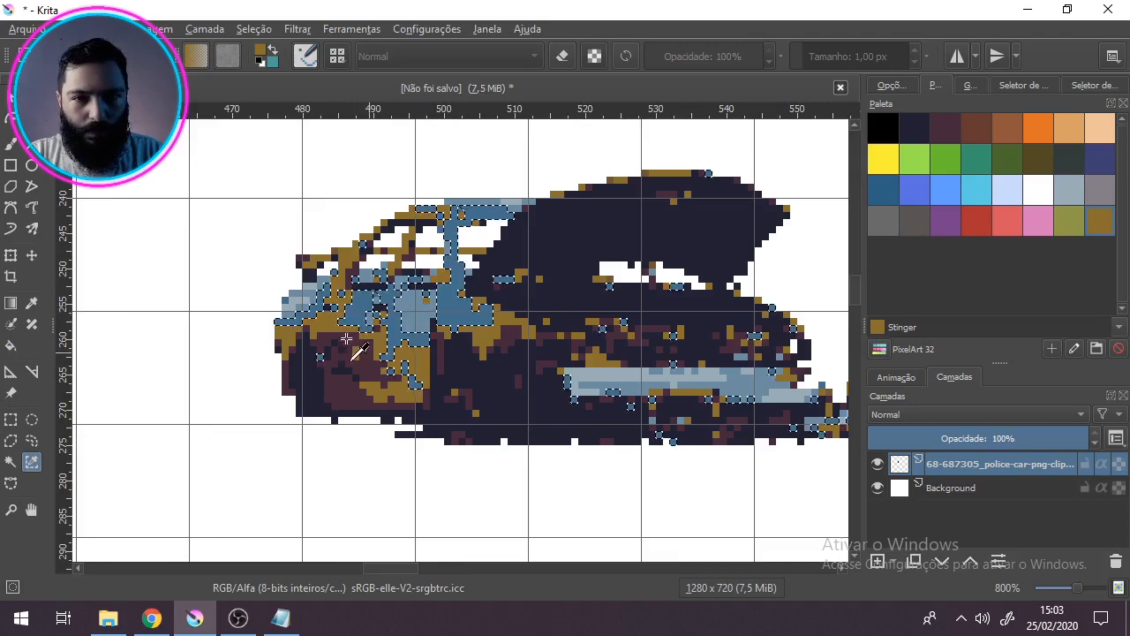
click(11, 345)
click(880, 190)
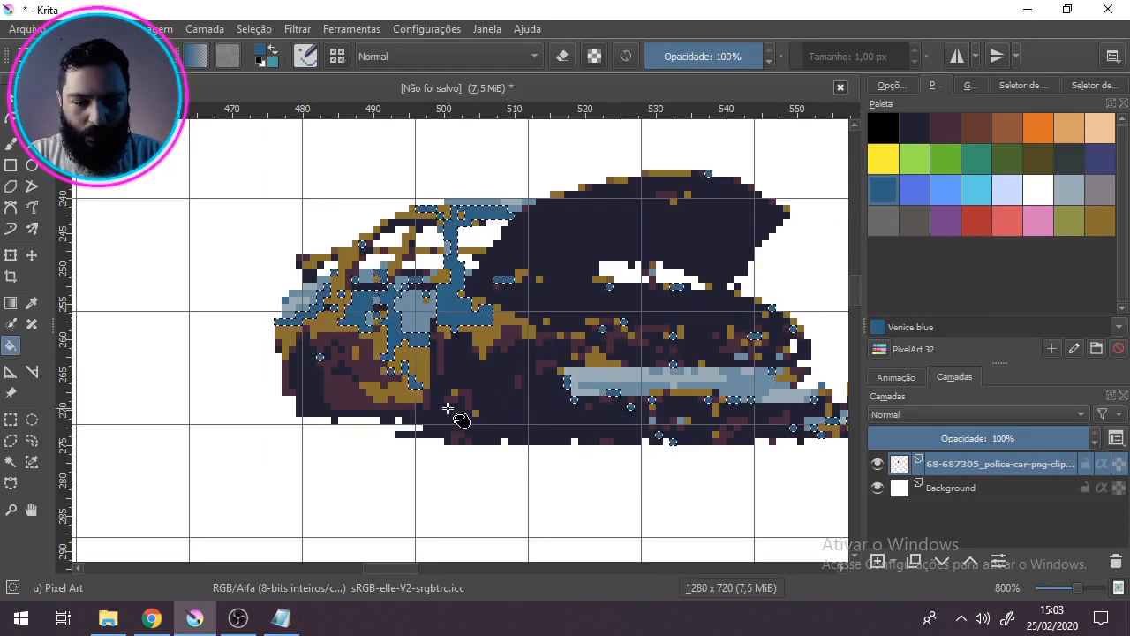
key(ctrl+shift+a)
ctrl+scroll(452, 411, down, 1)
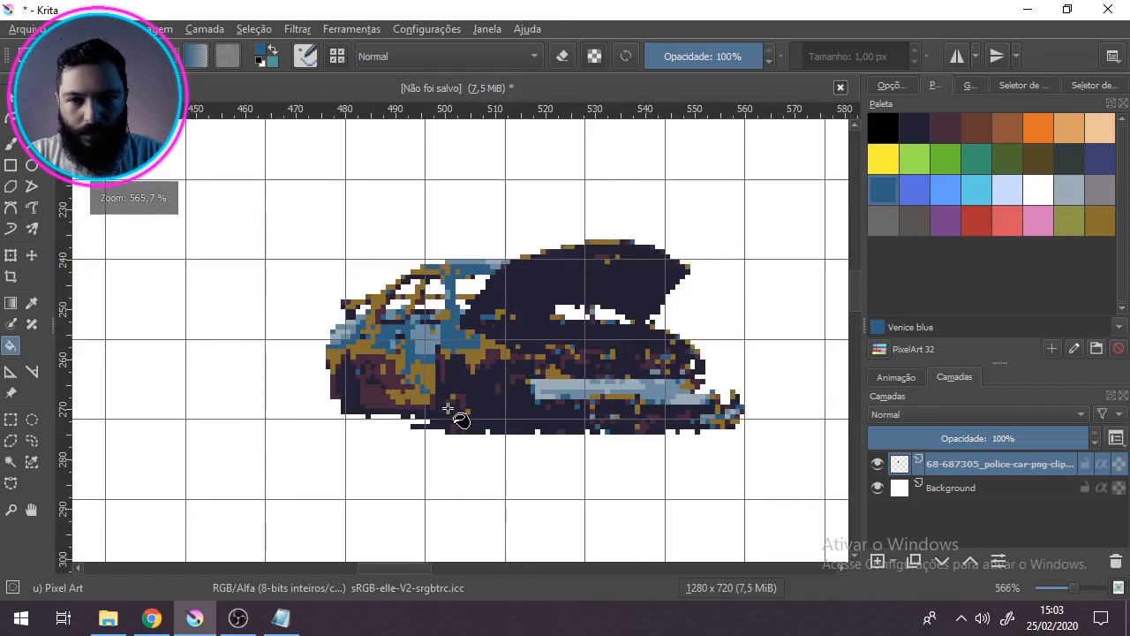
Step: Select all of the car's lighter greyish-blue pixels by similar colour, ready for the Fill tool
ctrl+scroll(520, 406, up, 1)
drag(545, 410, 531, 400)
click(31, 461)
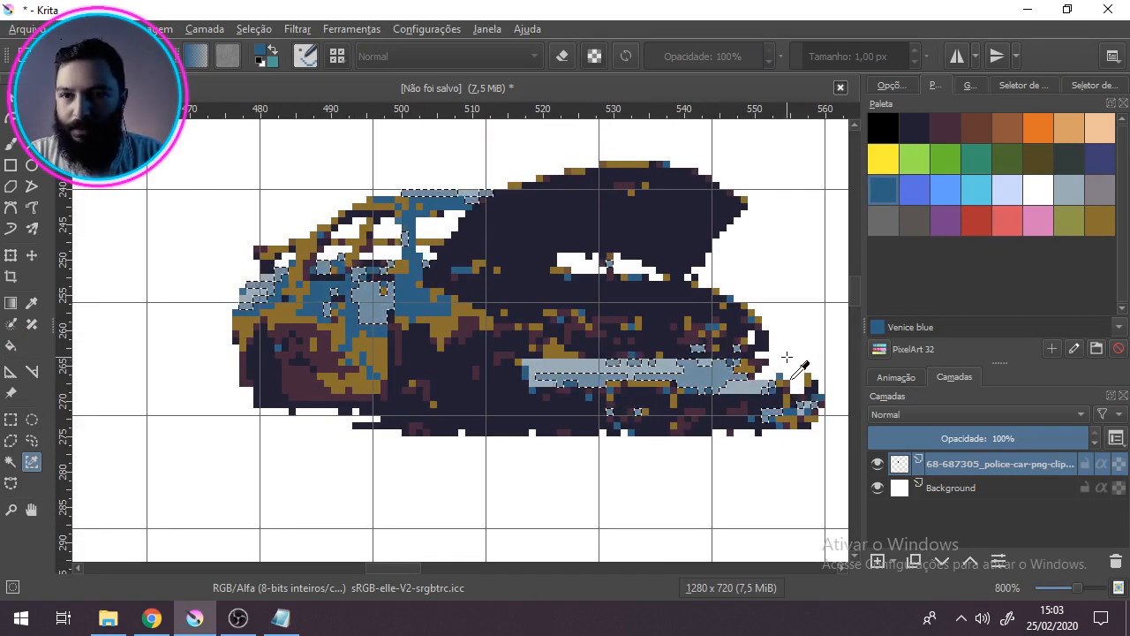
click(14, 346)
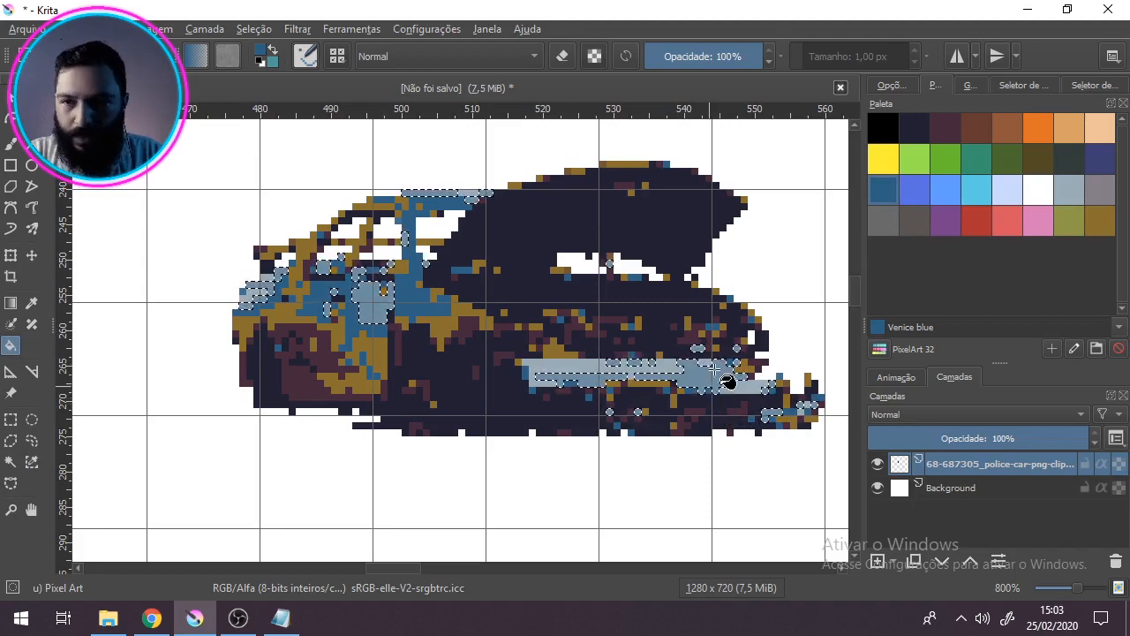
Step: Try filling the selected greyish-blue pixels with the palette colour Royal blue
click(921, 193)
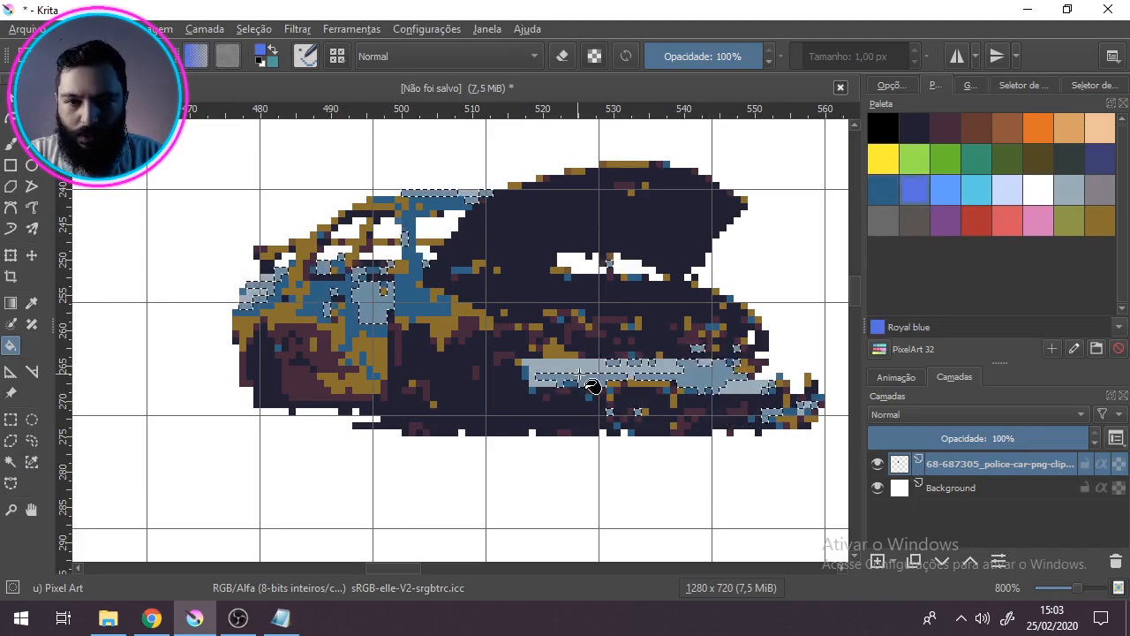
scroll(347, 353, down, 1)
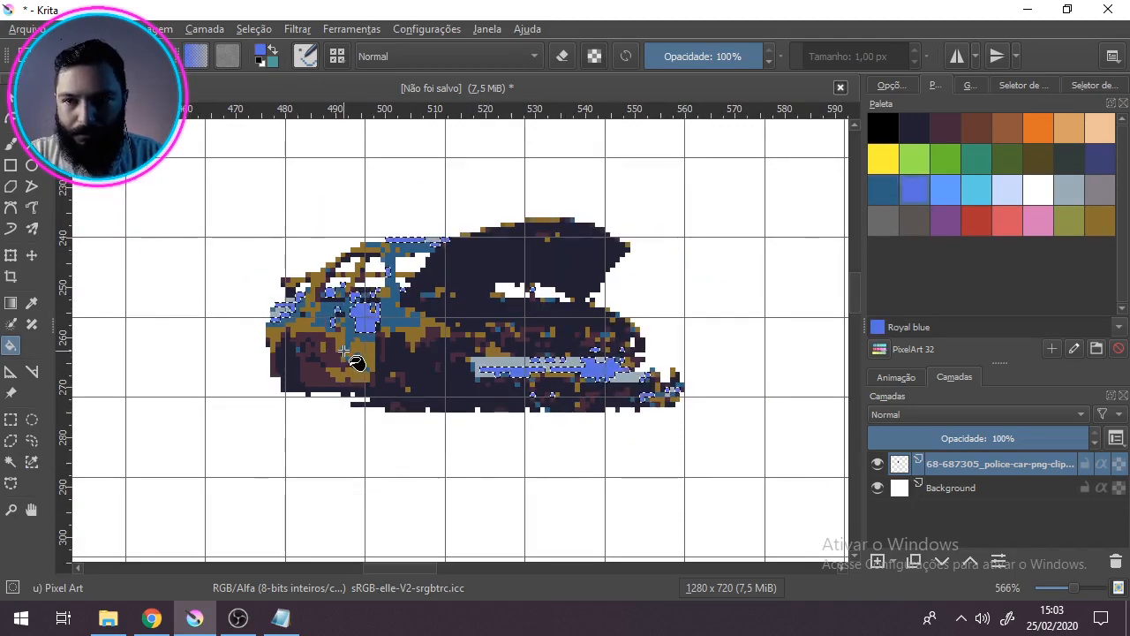
Step: Fill the selected greyish-blue pixels with the palette colour Cornflower and clear the selection
click(945, 189)
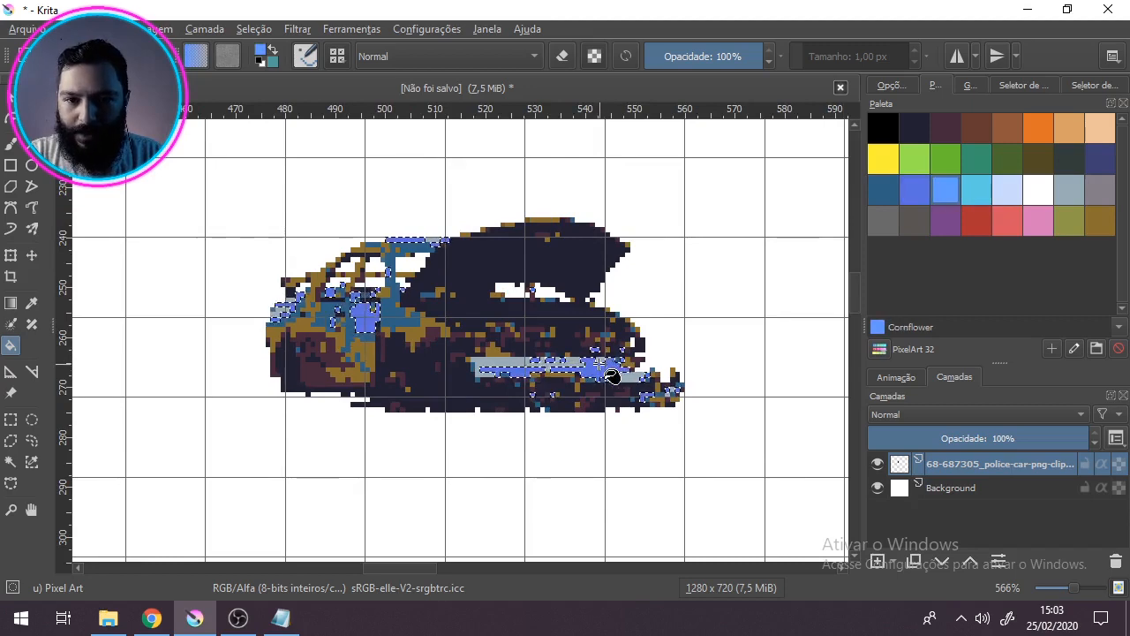
click(602, 364)
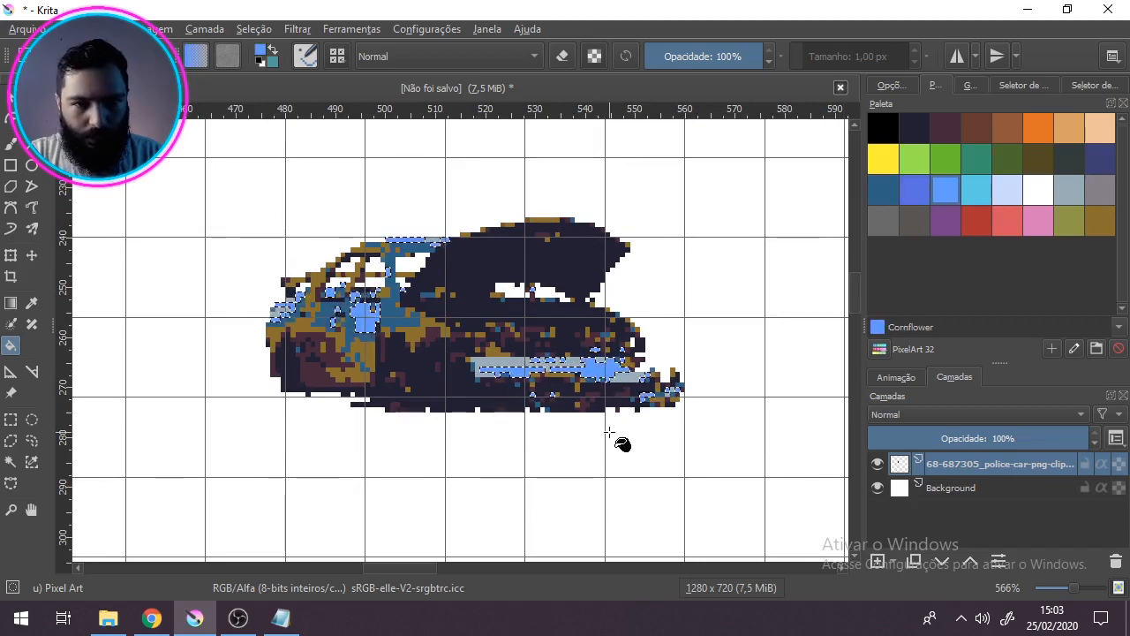
scroll(602, 432, down, 1)
scroll(600, 433, up, 2)
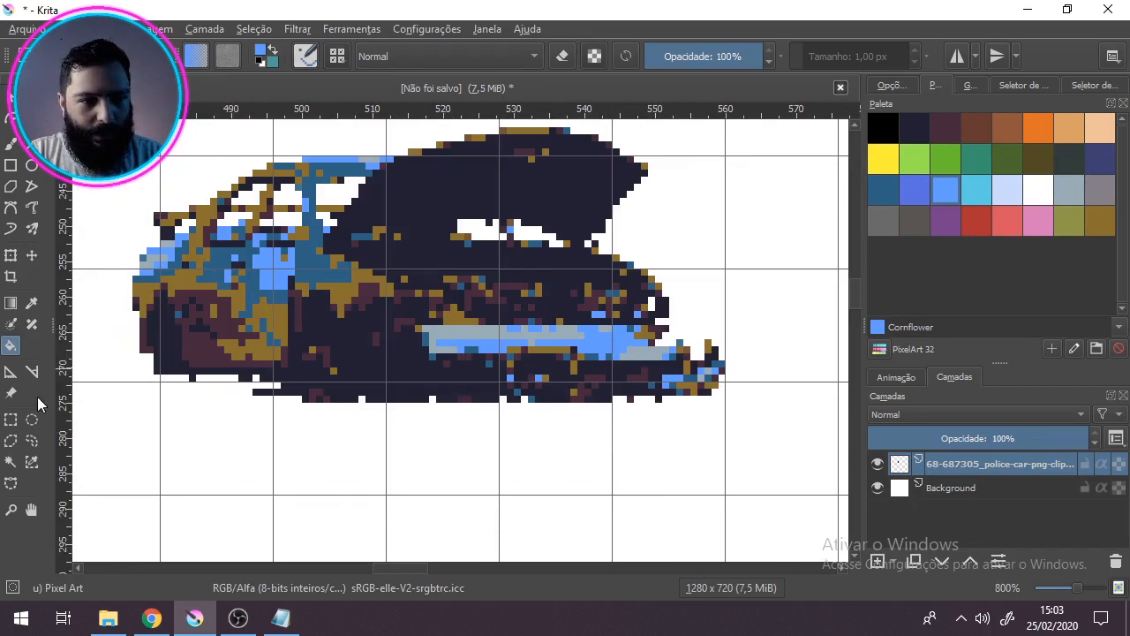
Step: Select all of the car's pale grey pixels by similar colour, fill them with Light steel blue and clear the selection
click(31, 461)
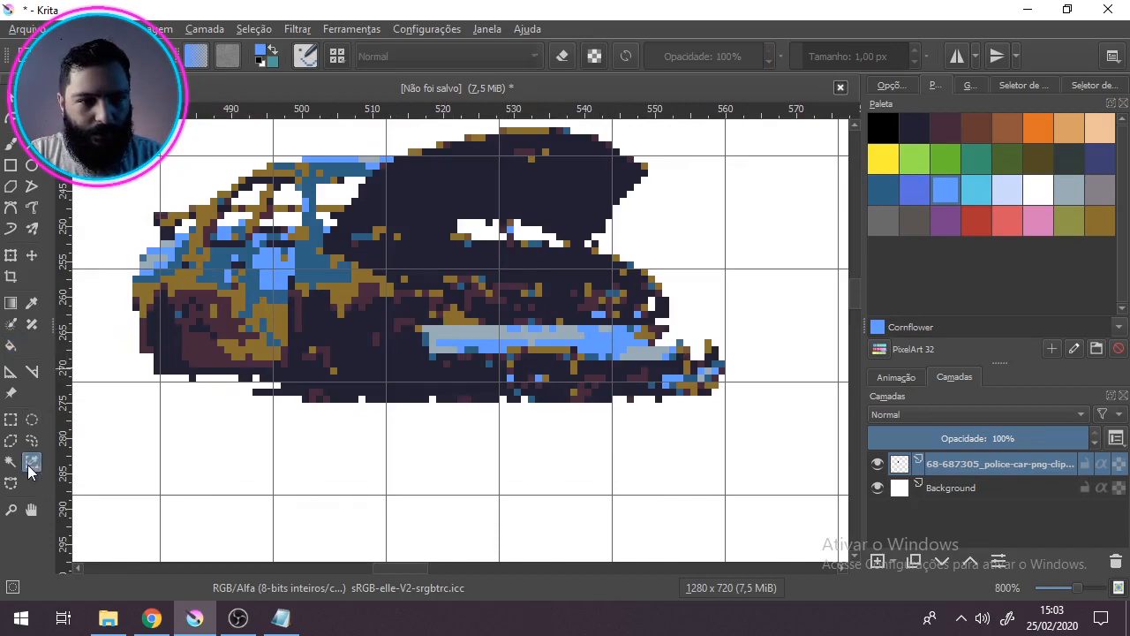
click(490, 331)
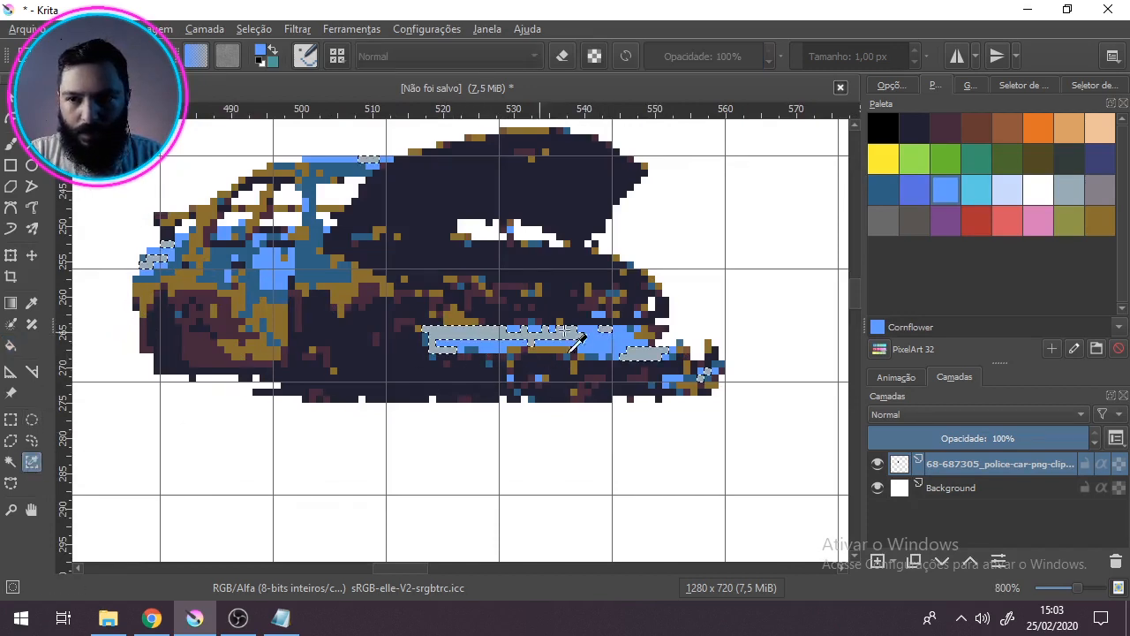
click(1008, 190)
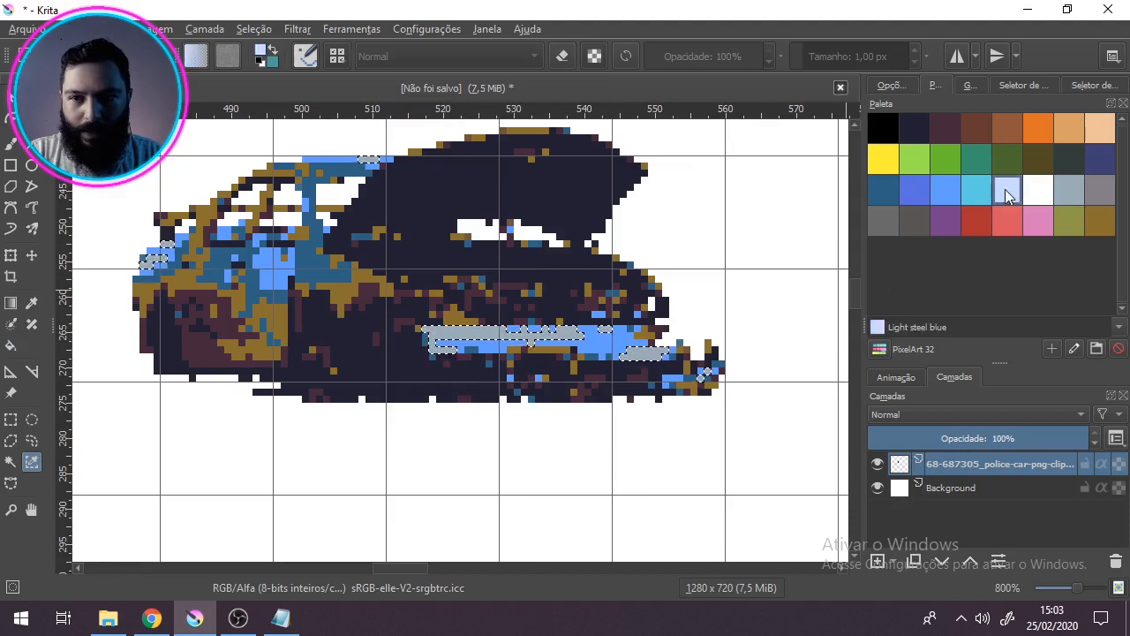
click(10, 345)
click(496, 340)
scroll(421, 504, down, 1)
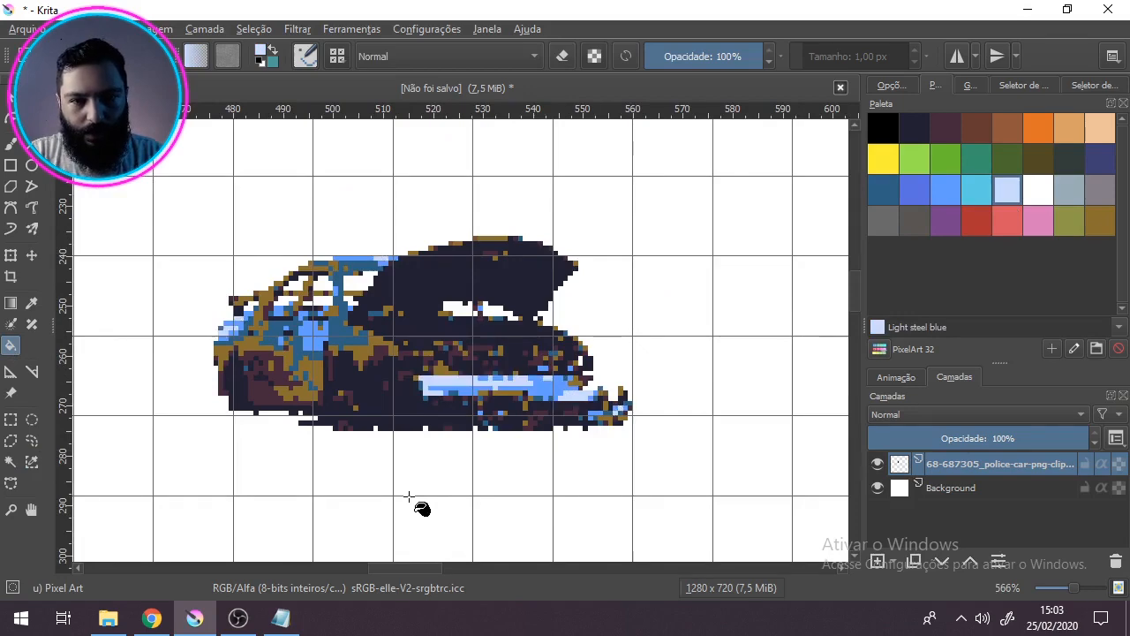
drag(408, 431, 476, 443)
drag(458, 466, 441, 448)
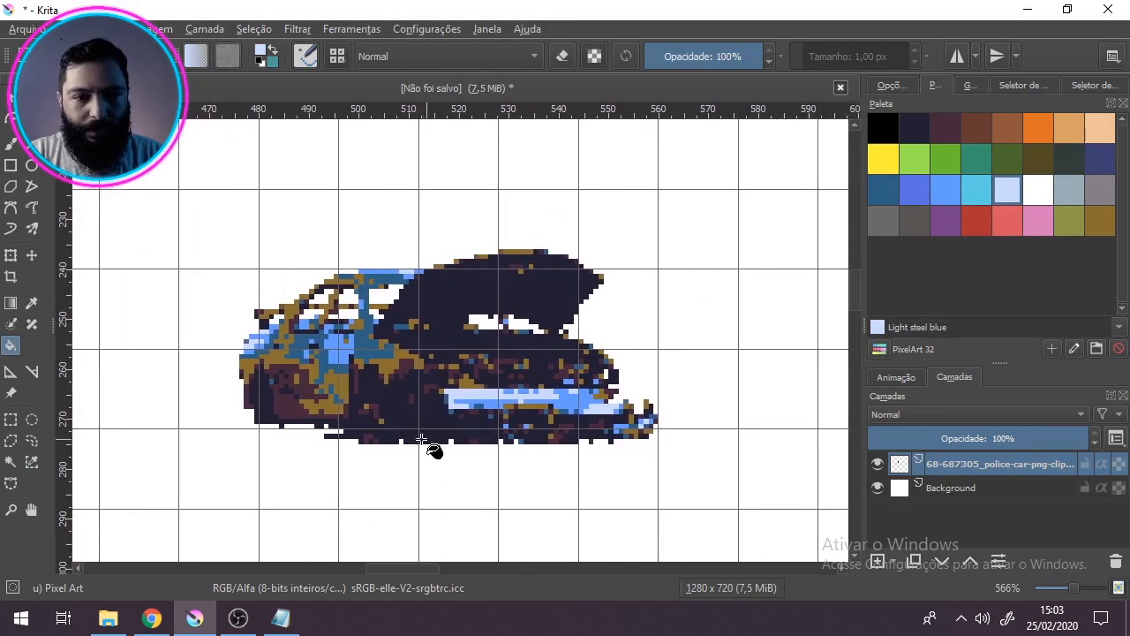
Step: Open the wrecked-car PNG from the material folder as a new Krita document, then return to the pixel-art document
click(108, 618)
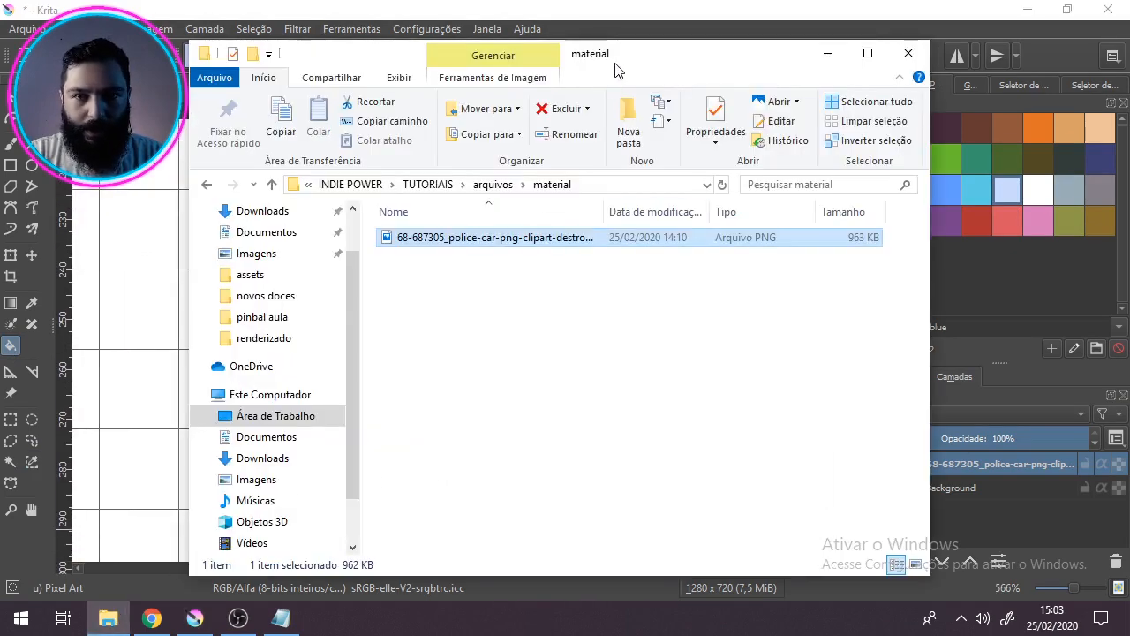
drag(618, 66, 837, 103)
drag(611, 279, 276, 221)
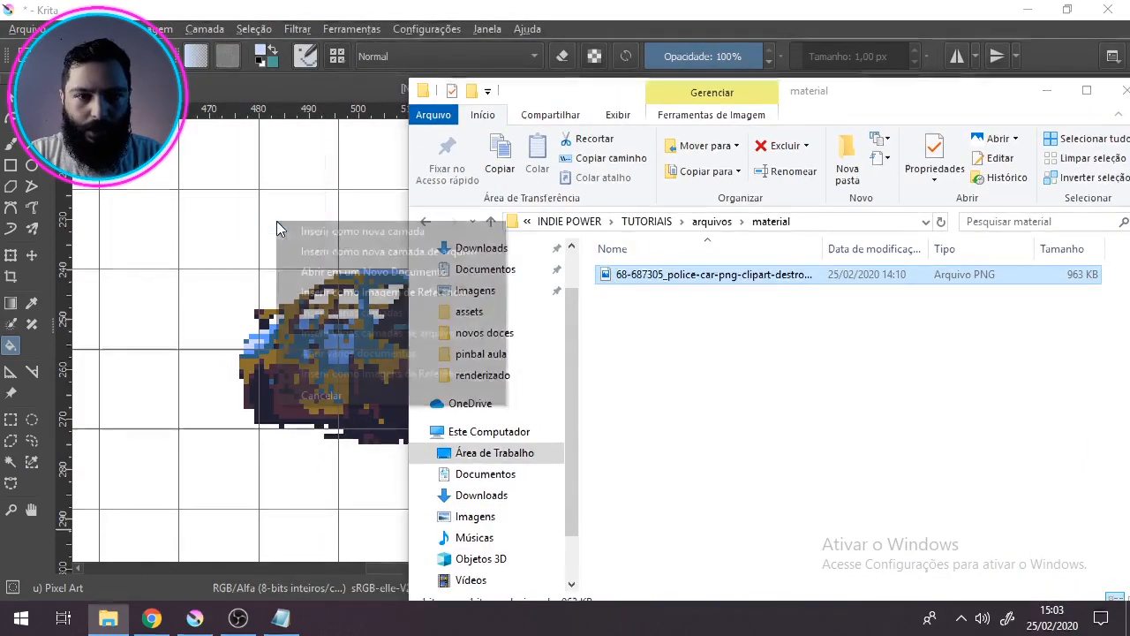
click(367, 273)
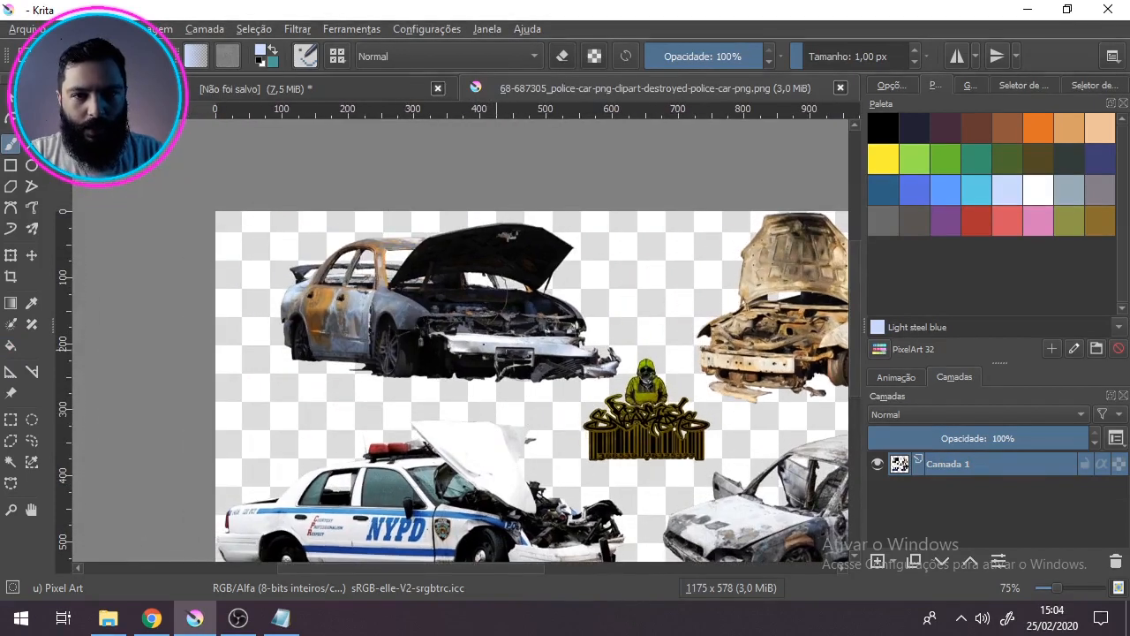
click(350, 86)
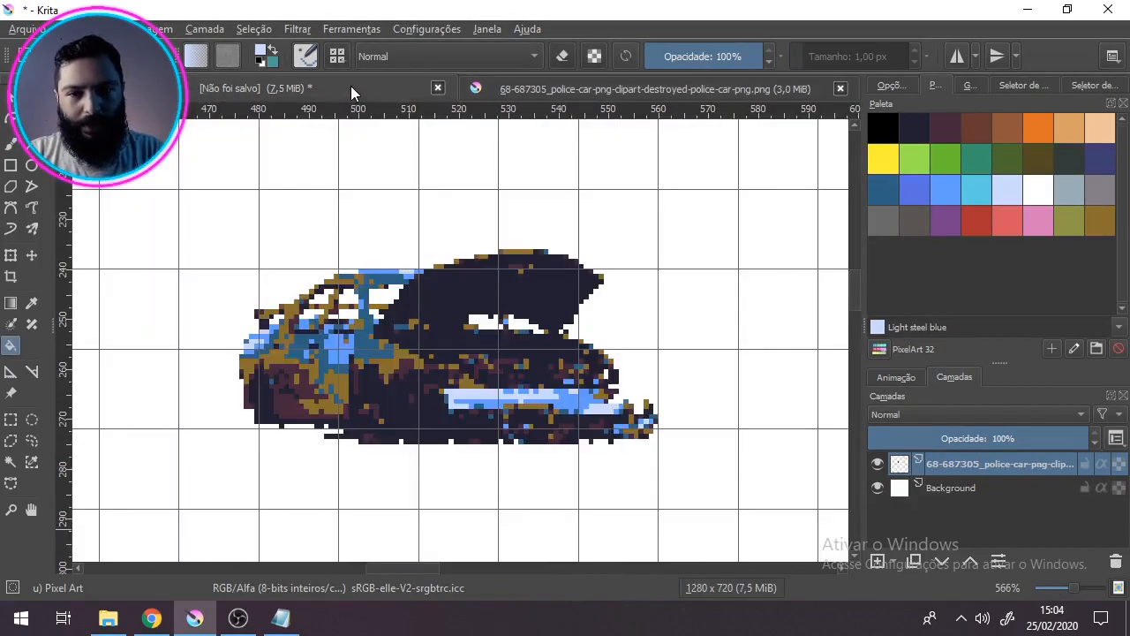
Step: Examine the burnt car in the original photo up close and compare it with the pixel-art version
click(598, 92)
drag(404, 295, 544, 340)
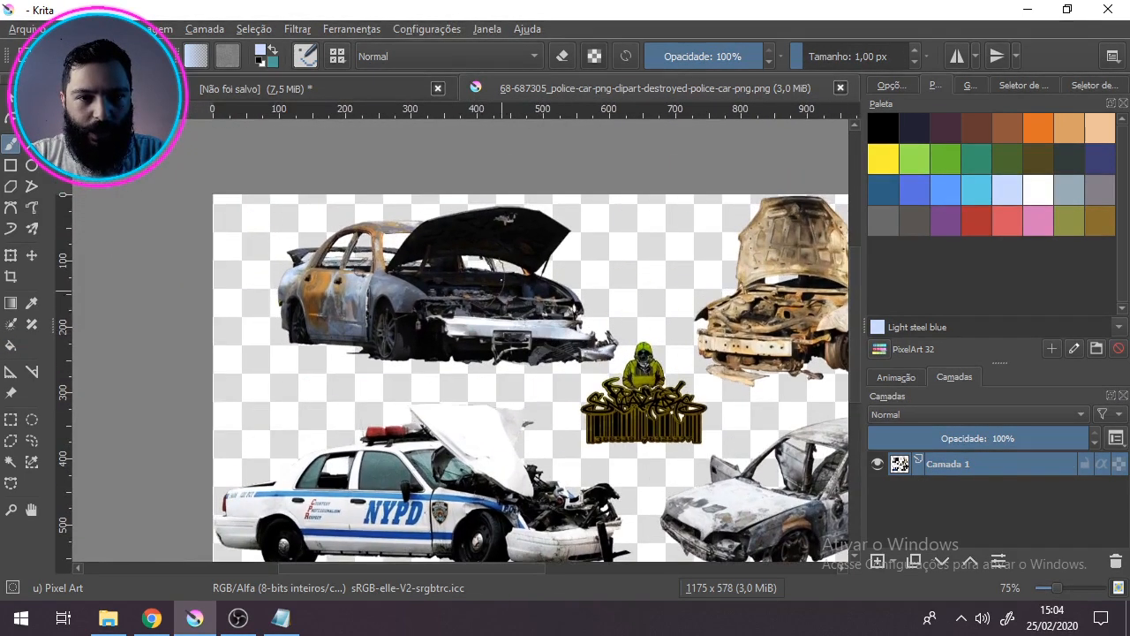
scroll(482, 328, up, 1)
scroll(485, 328, up, 1)
scroll(485, 327, down, 1)
scroll(395, 224, up, 1)
drag(507, 344, 530, 361)
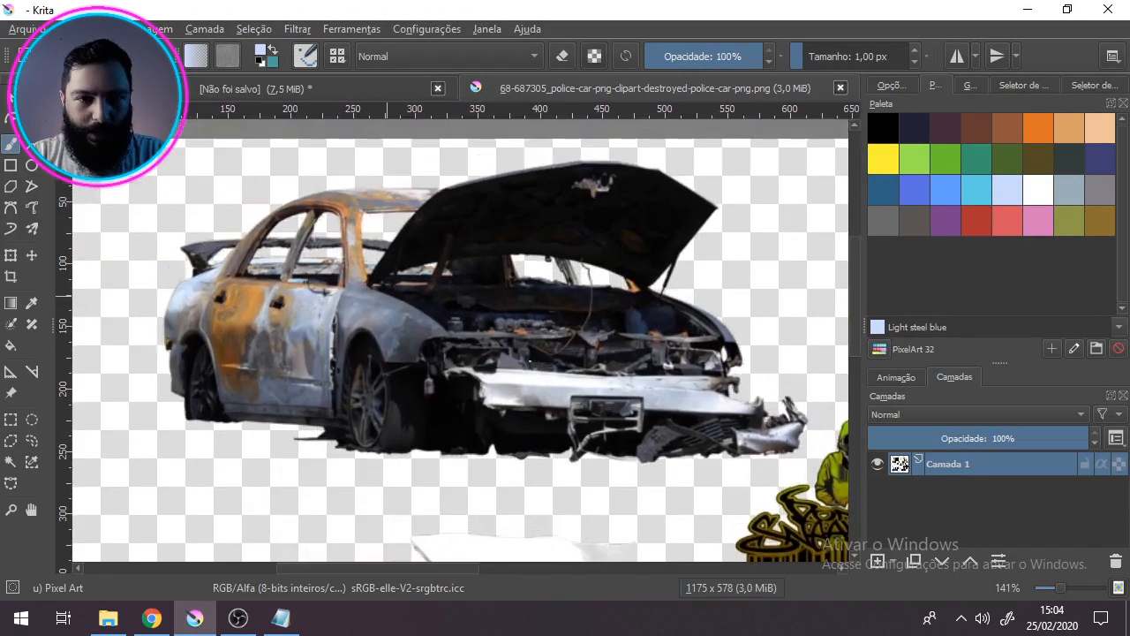
click(292, 91)
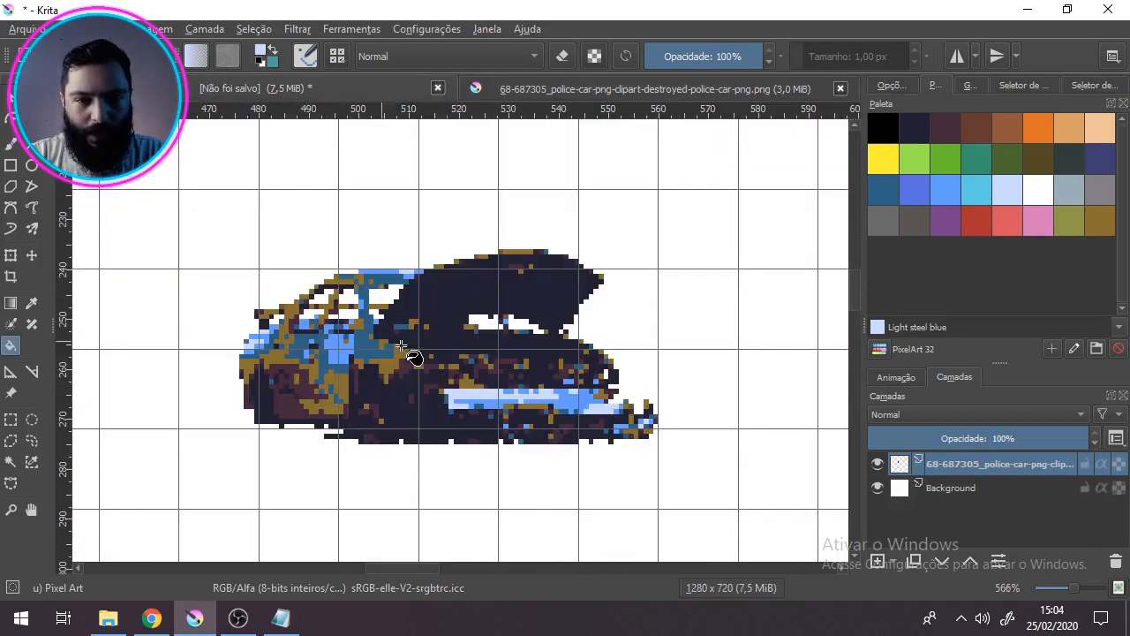
click(526, 94)
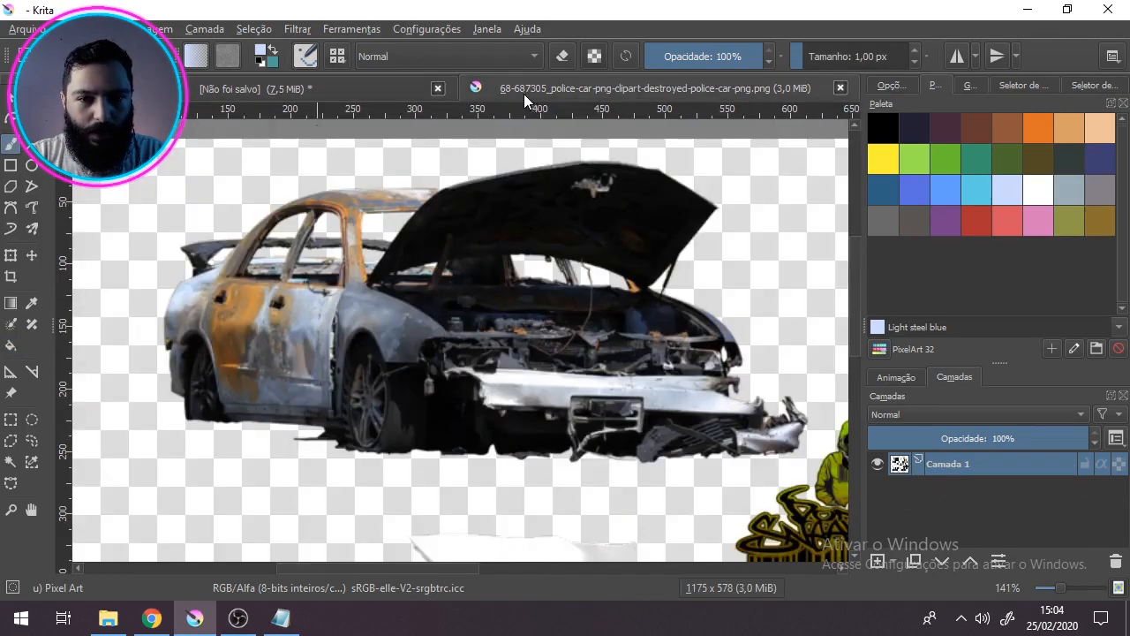
click(296, 91)
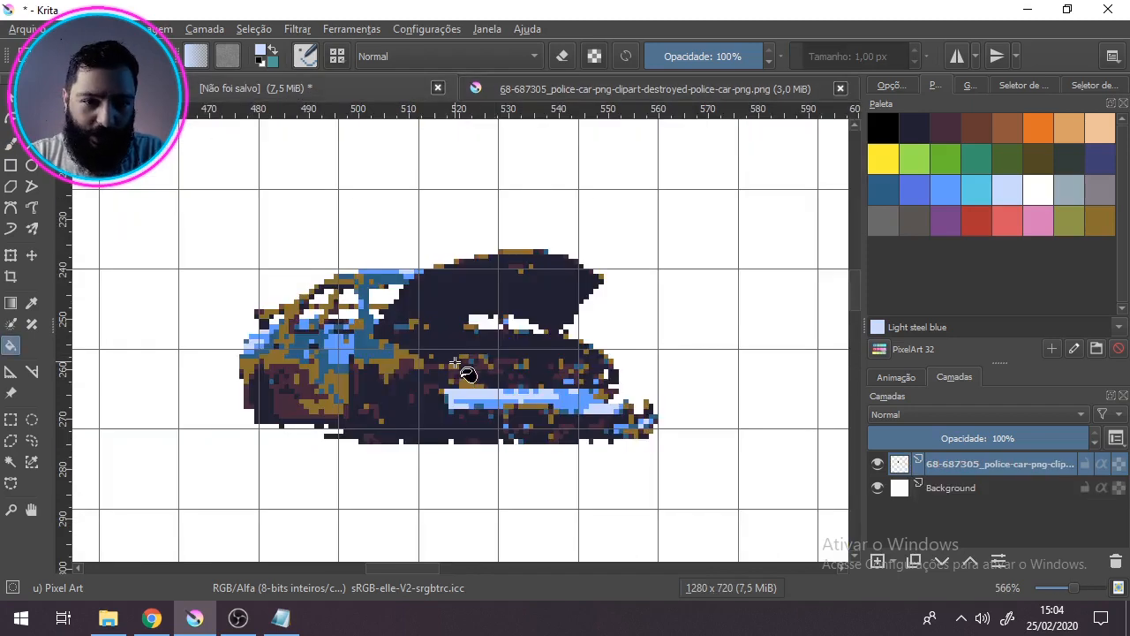
click(585, 89)
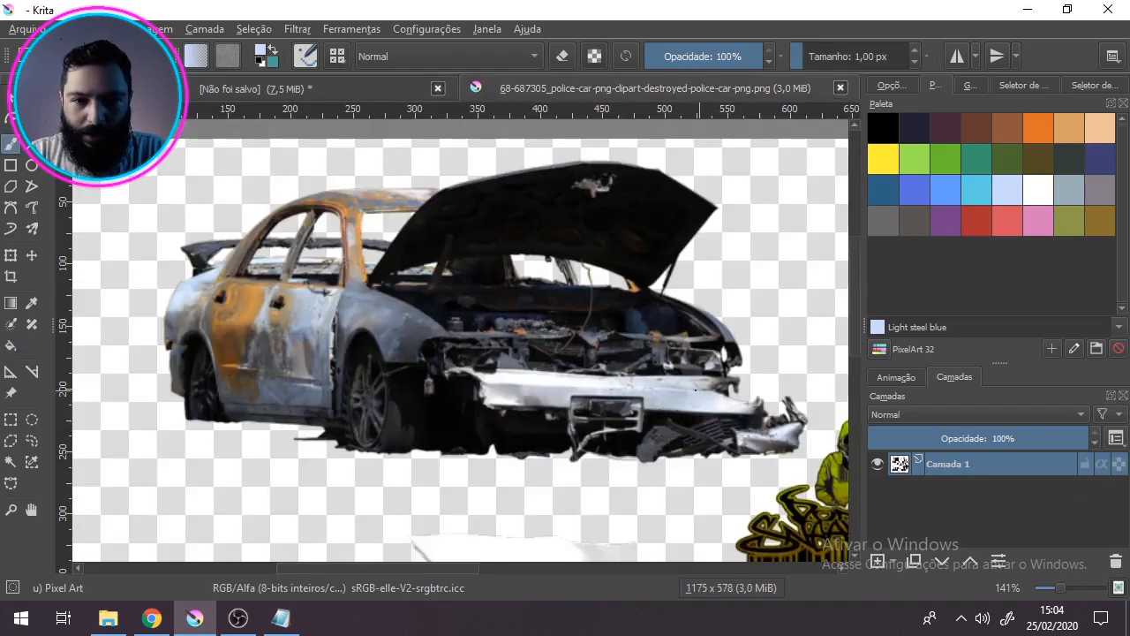
click(329, 95)
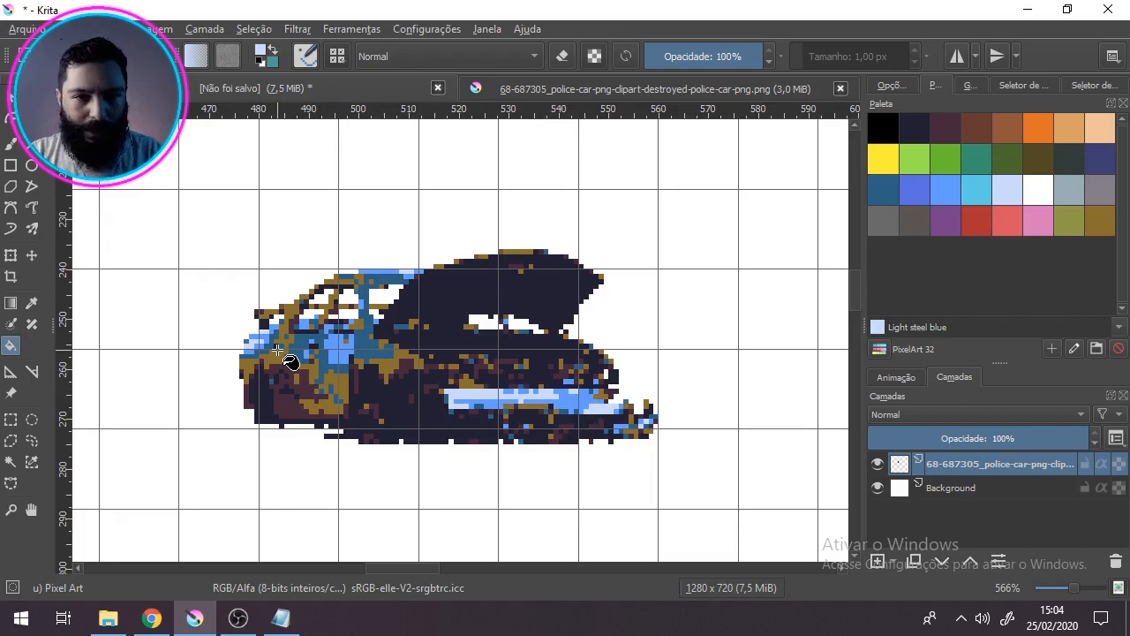
Step: Set up the Freehand Brush tool with the Pixel Art preset for retouching the car
scroll(284, 358, up, 1)
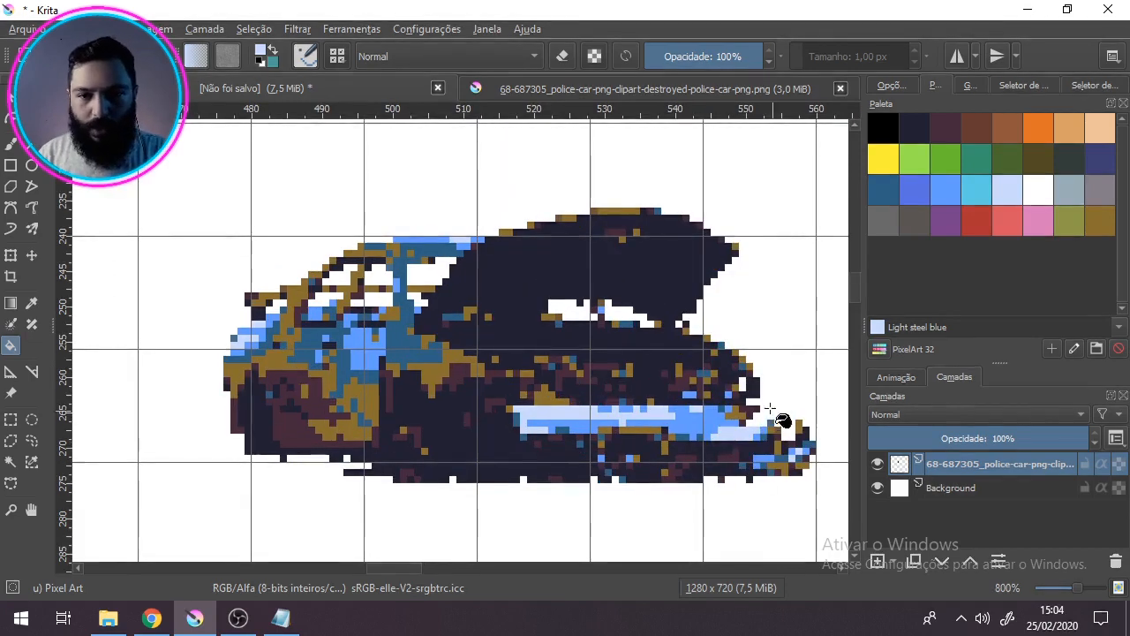
click(9, 145)
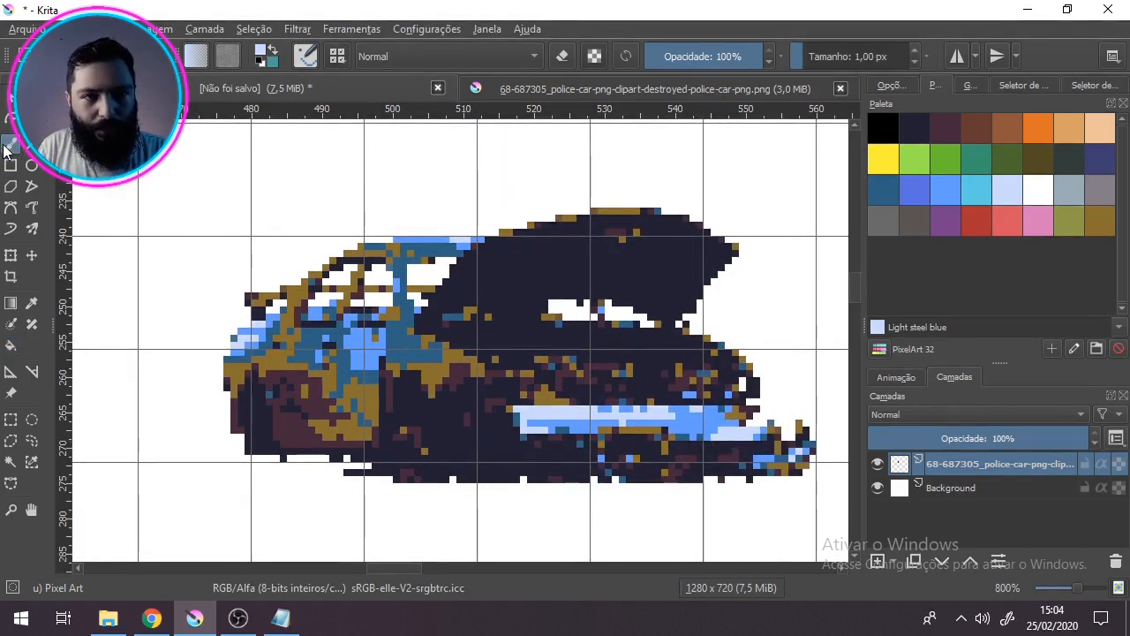
click(336, 55)
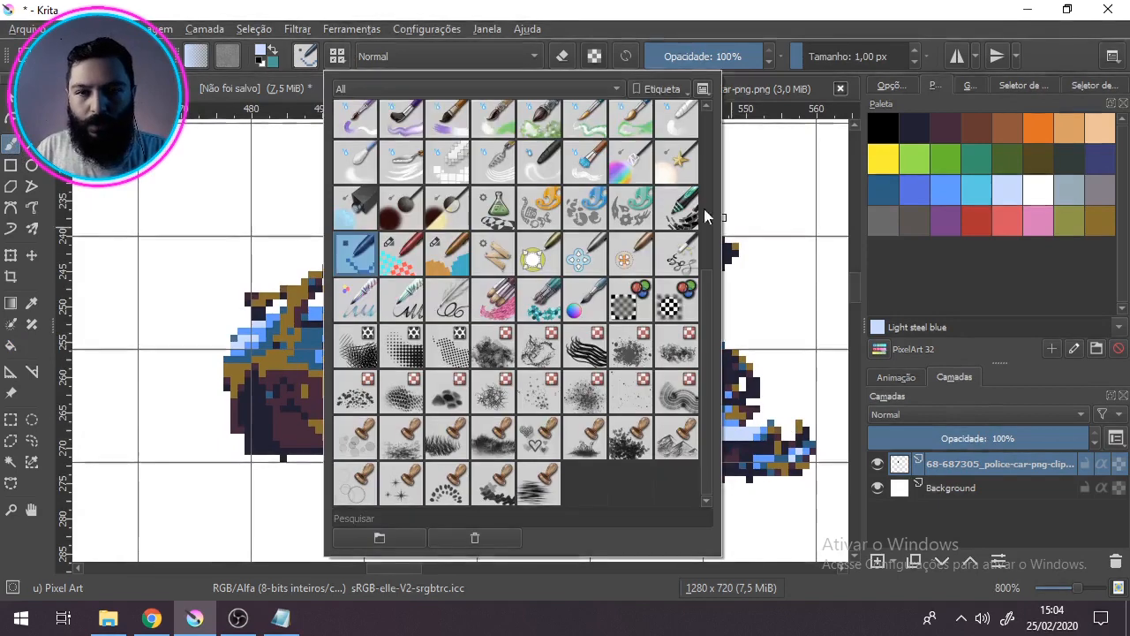
scroll(710, 311, up, 1)
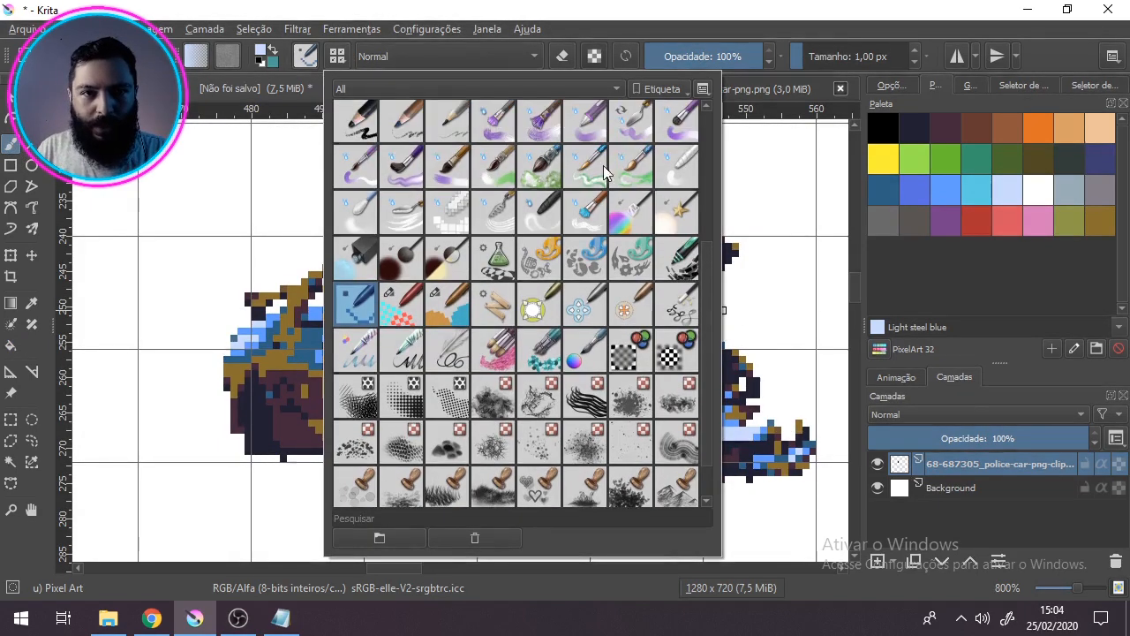
click(336, 56)
click(336, 55)
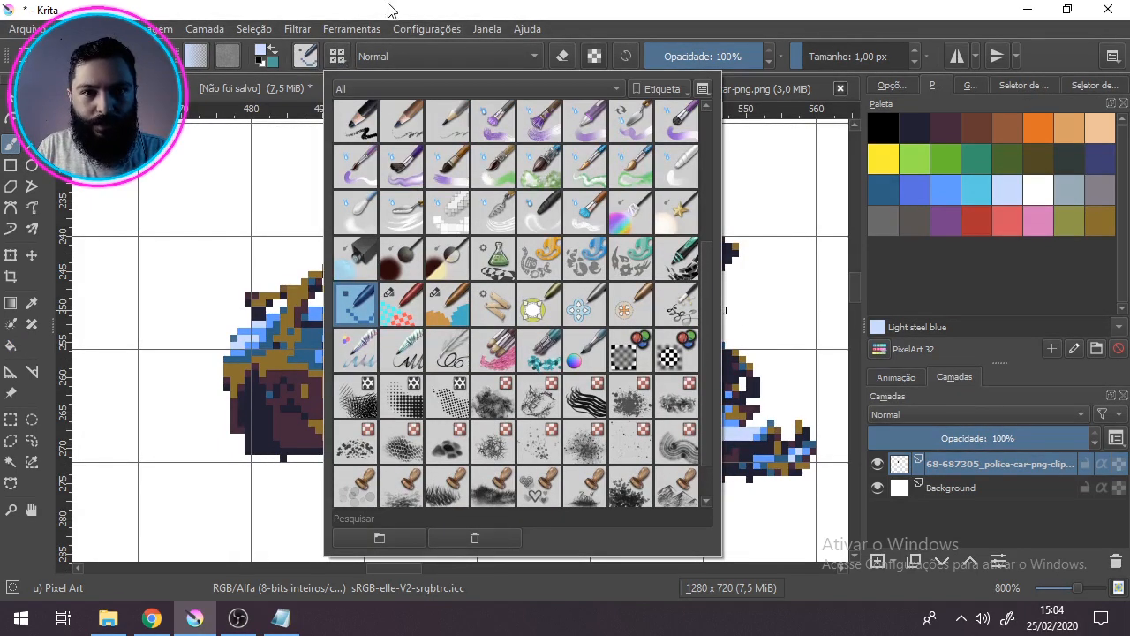
click(333, 59)
click(337, 57)
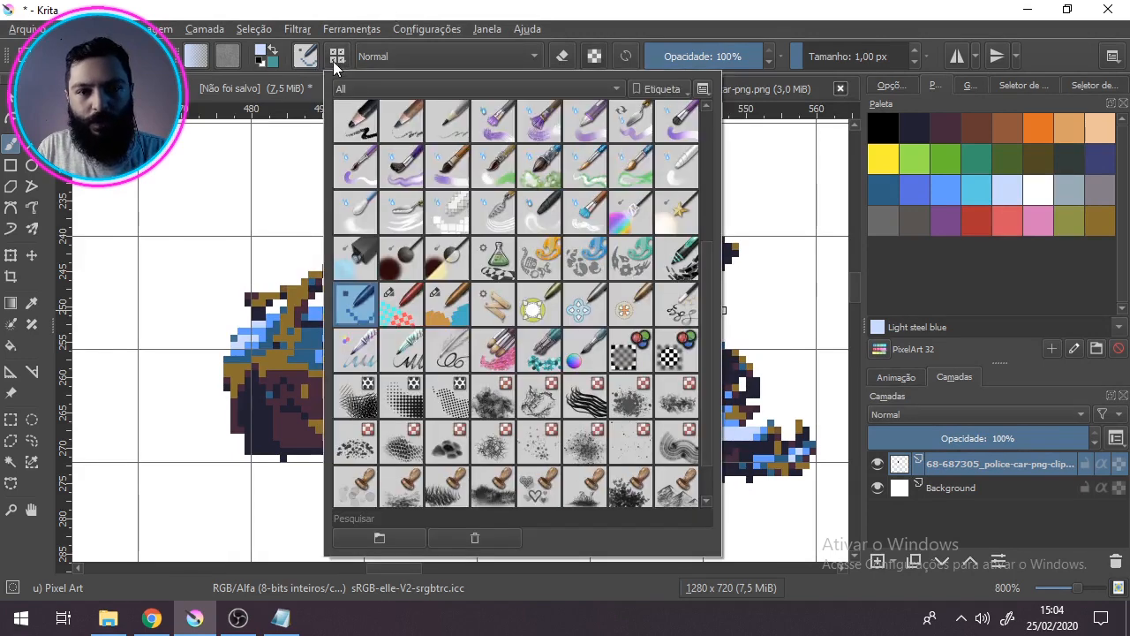
click(371, 309)
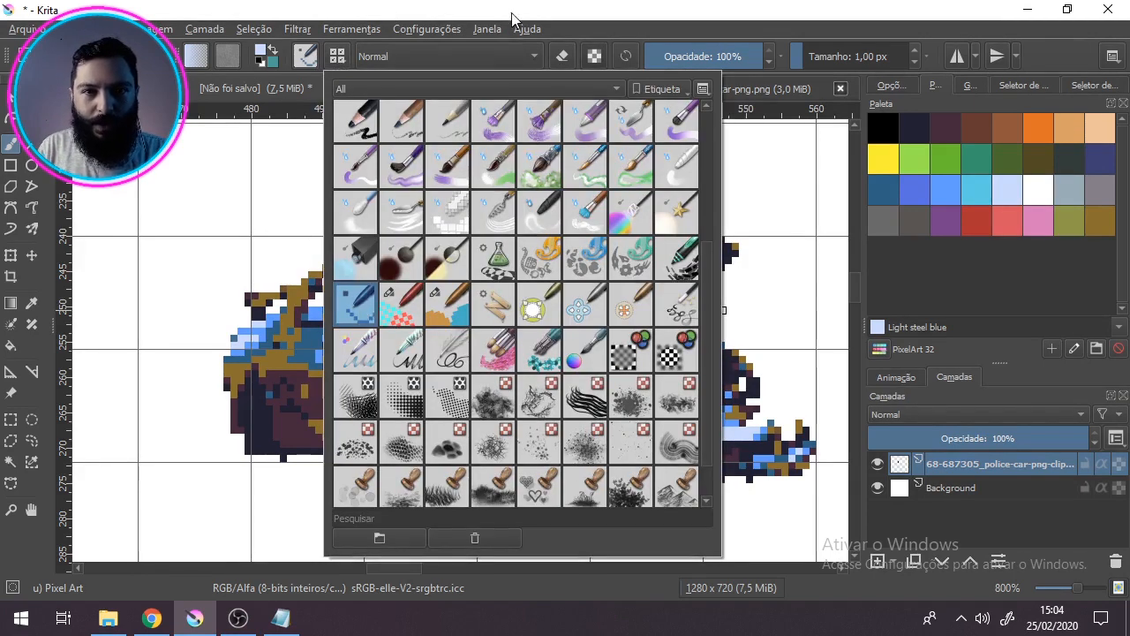
Step: Lock the alpha of the car layer and leave the brush's eraser mode switched off
click(563, 55)
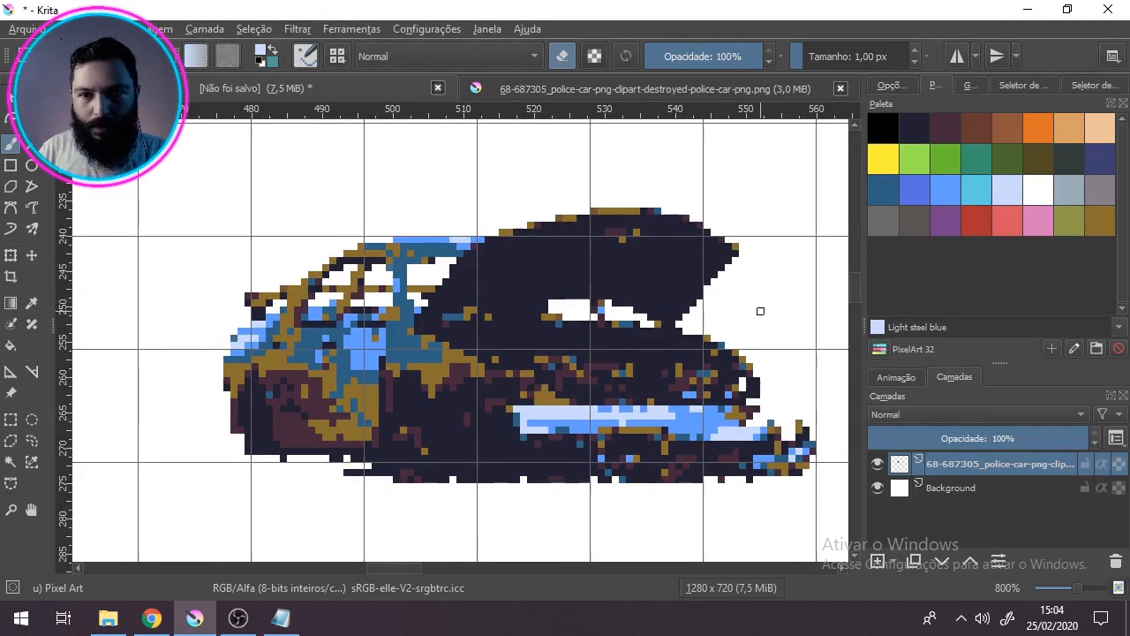
scroll(702, 389, down, 2)
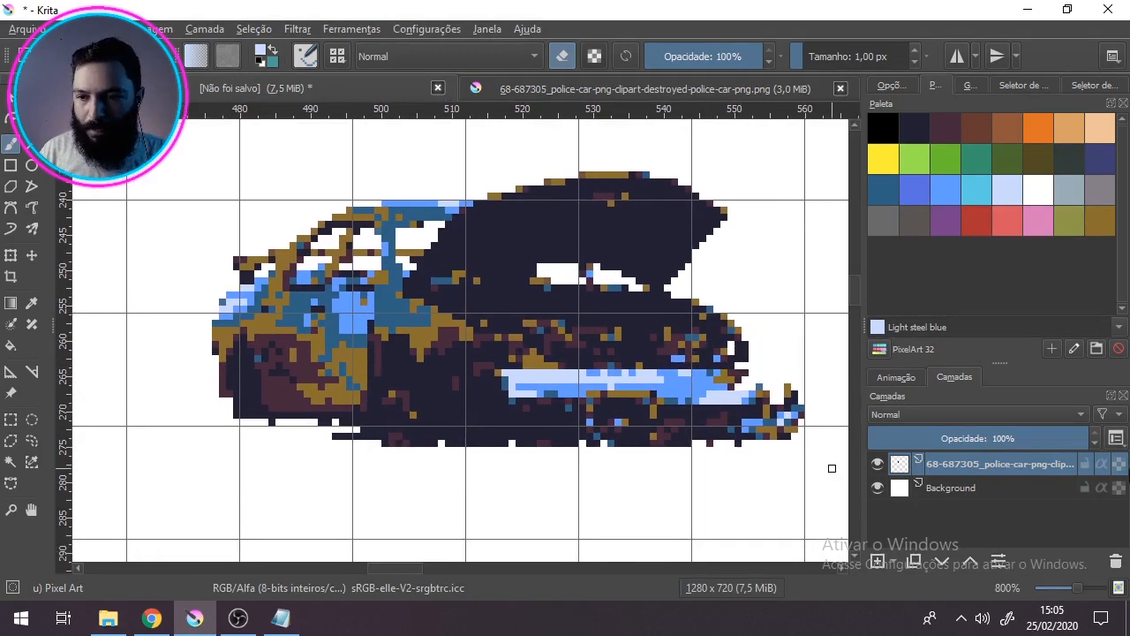
click(1121, 467)
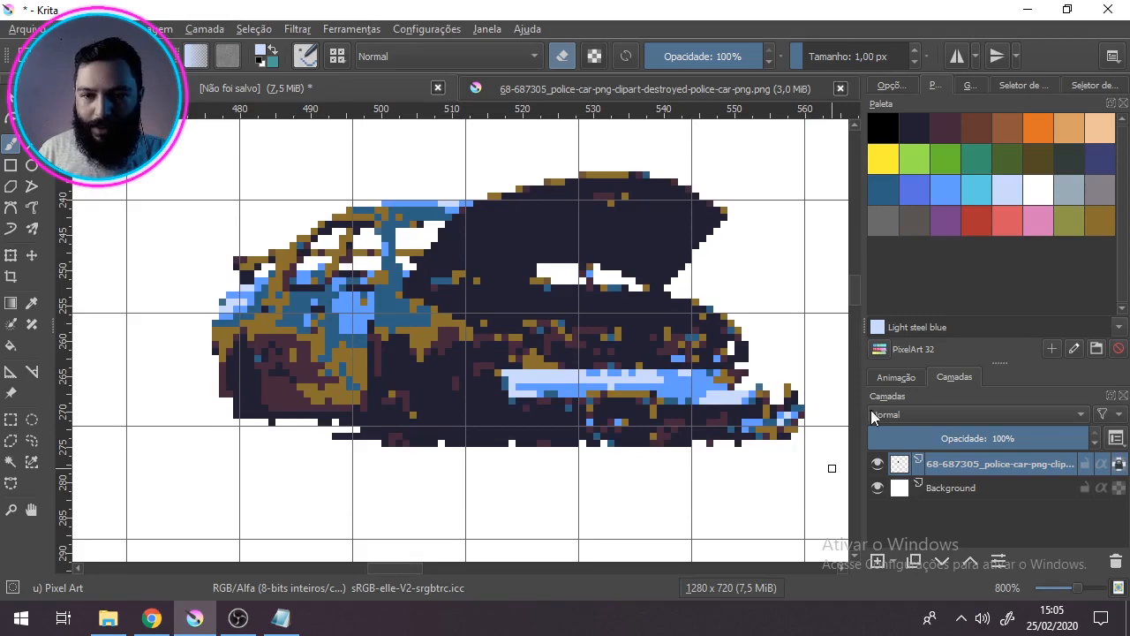
drag(727, 264, 748, 297)
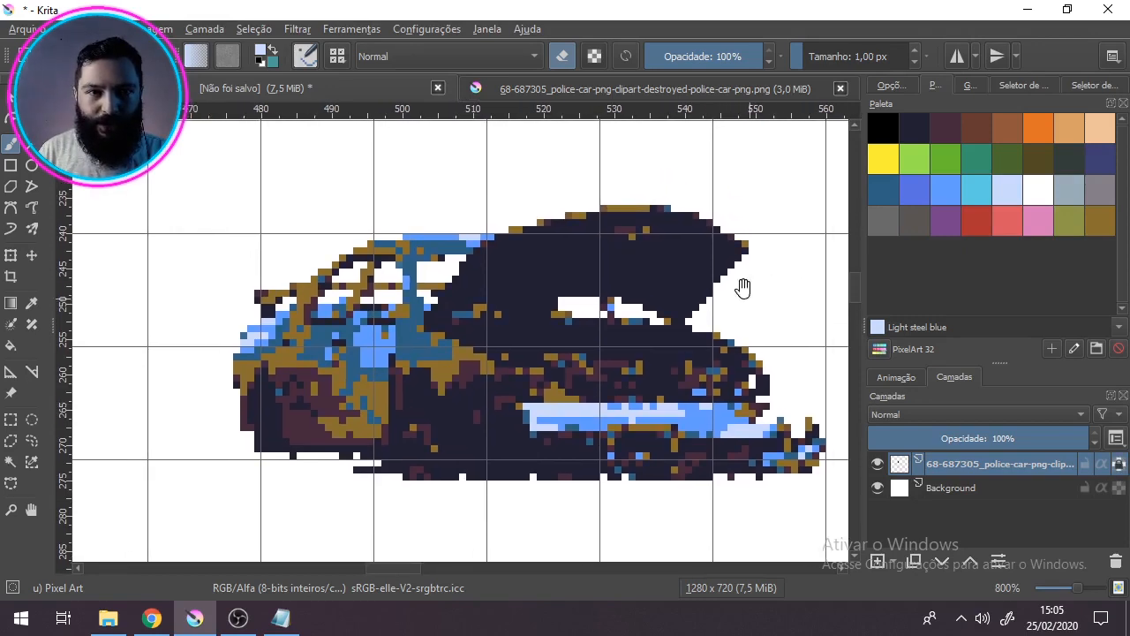
click(562, 56)
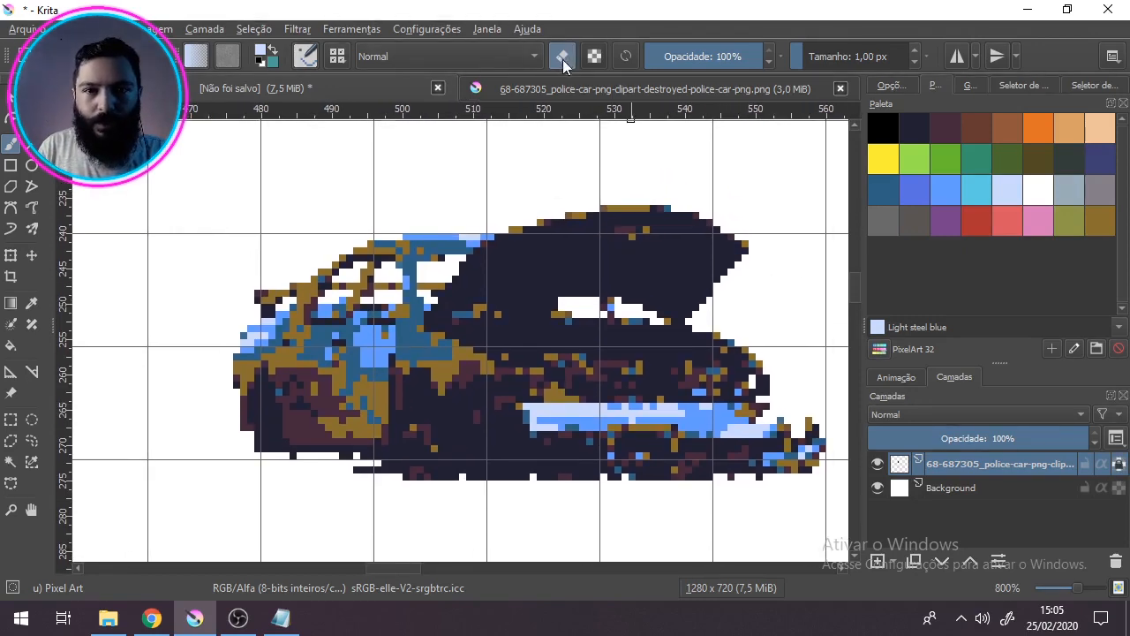
Step: Sample the dark navy of the raised hood and paint over the stray specks on it
ctrl+click(673, 273)
drag(647, 230, 618, 230)
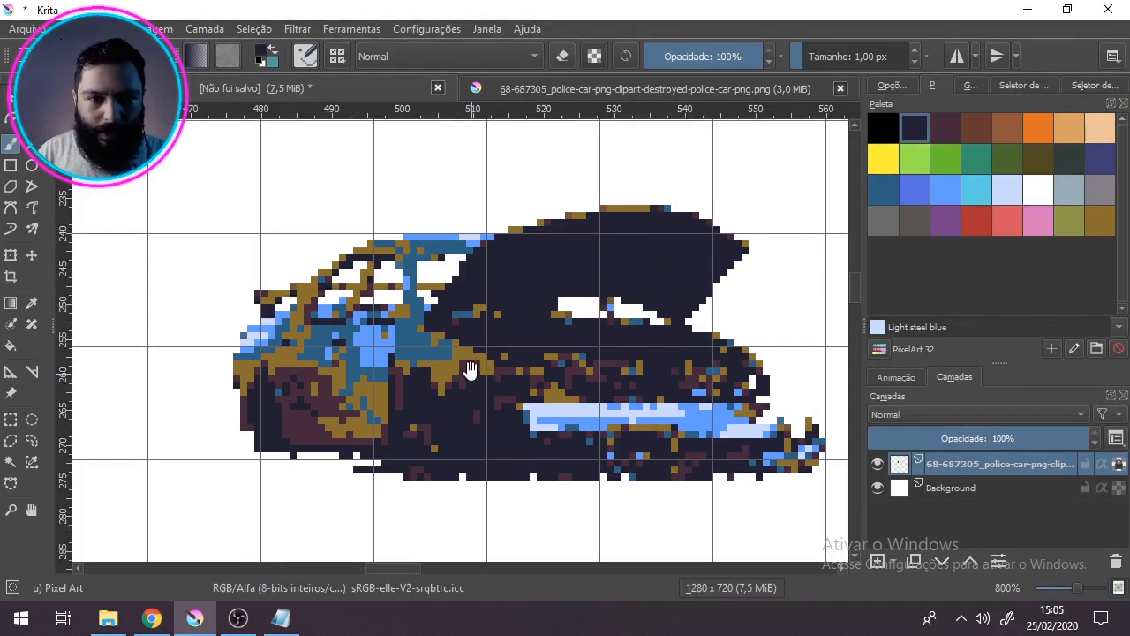
drag(470, 371, 581, 312)
drag(496, 376, 466, 405)
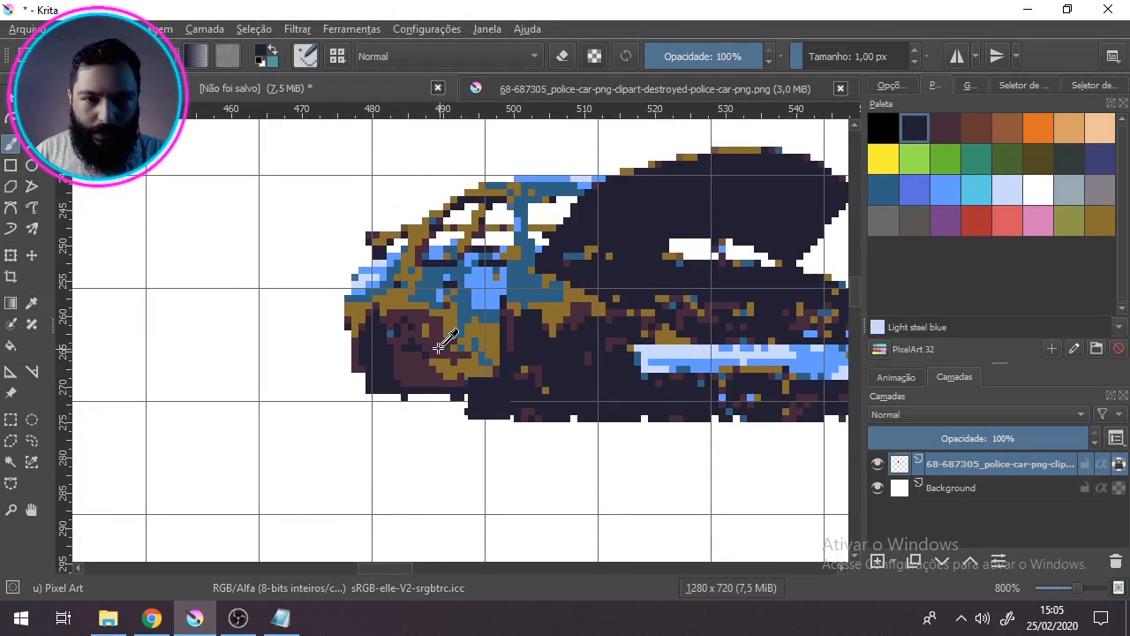
Step: Draw the rear door and window edges with dark navy pixel lines, using the original photo as reference
click(537, 88)
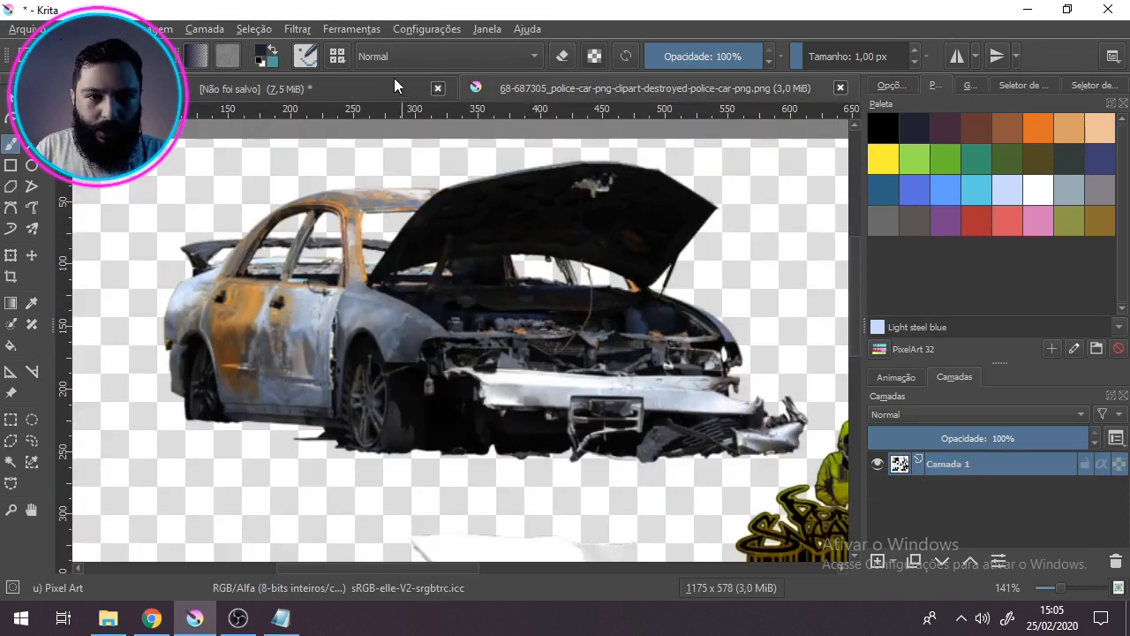
click(394, 87)
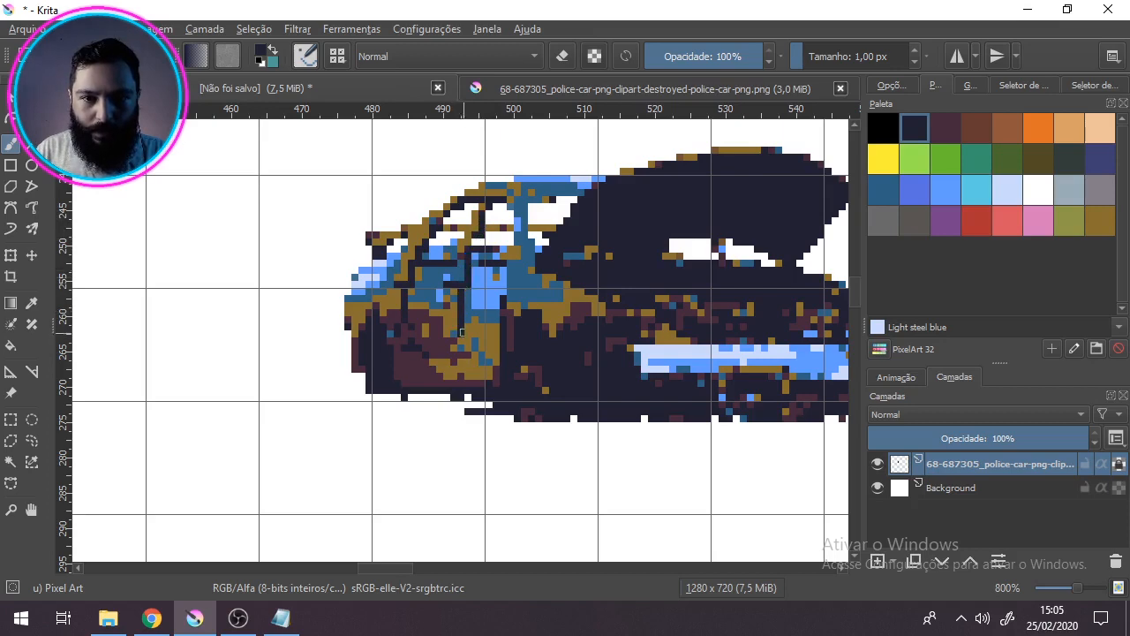
click(543, 91)
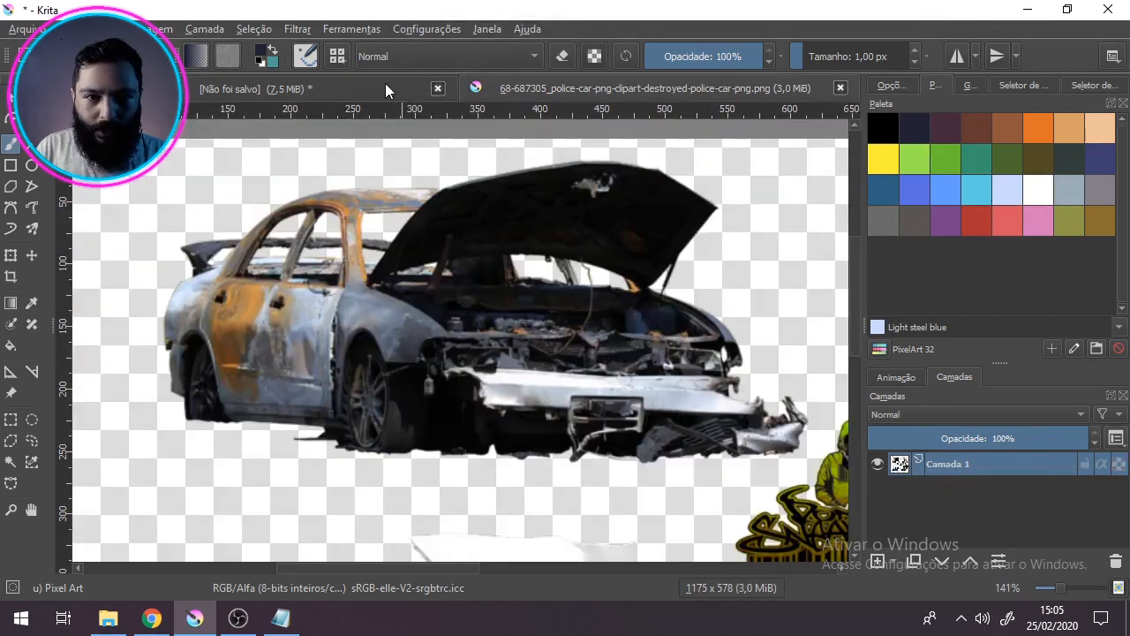
click(385, 84)
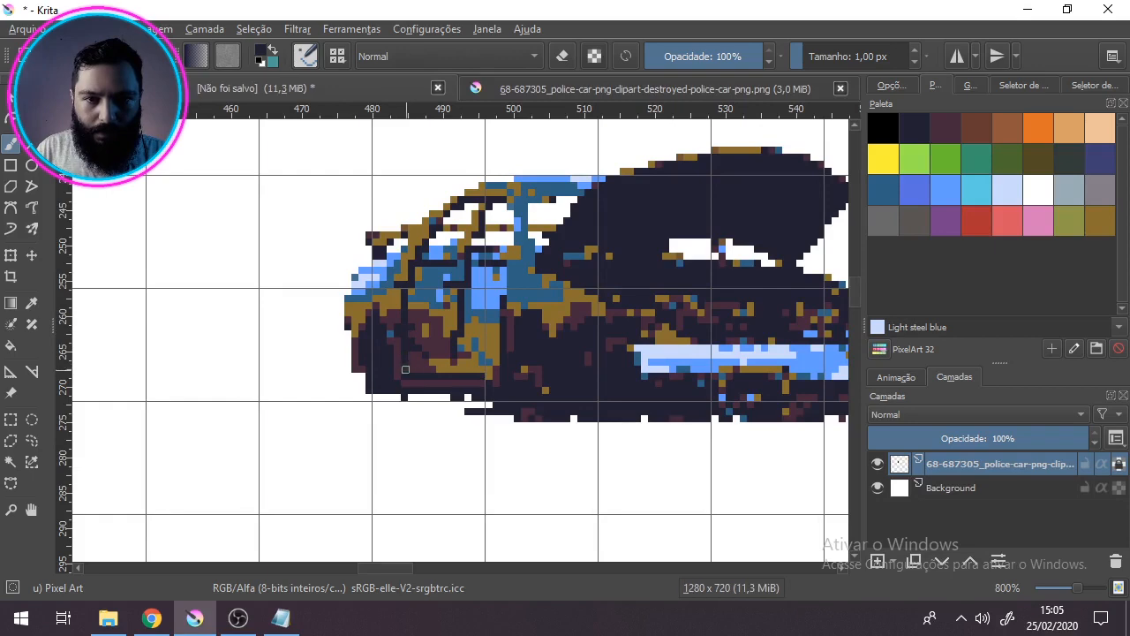
ctrl+click(415, 327)
mouse_move(415, 328)
mouse_down()
mouse_move(423, 361)
mouse_move(452, 372)
mouse_up()
ctrl+click(458, 376)
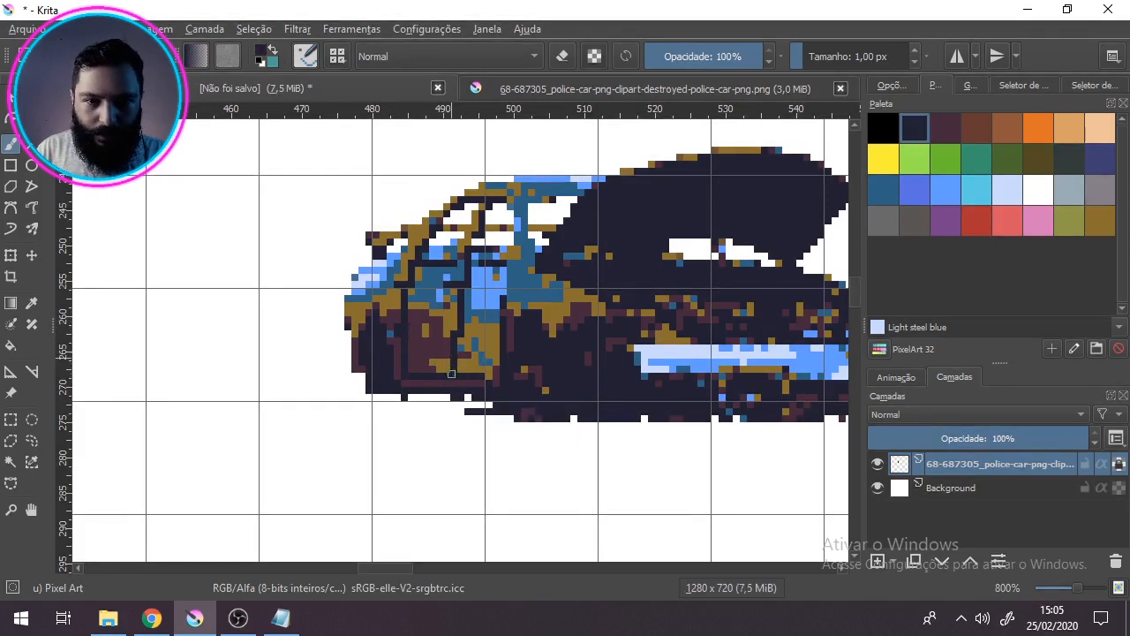
ctrl+click(456, 328)
Step: Rework the lower door area with sampled maroon and golden-brown pixels to form a solid rust patch
ctrl+click(433, 326)
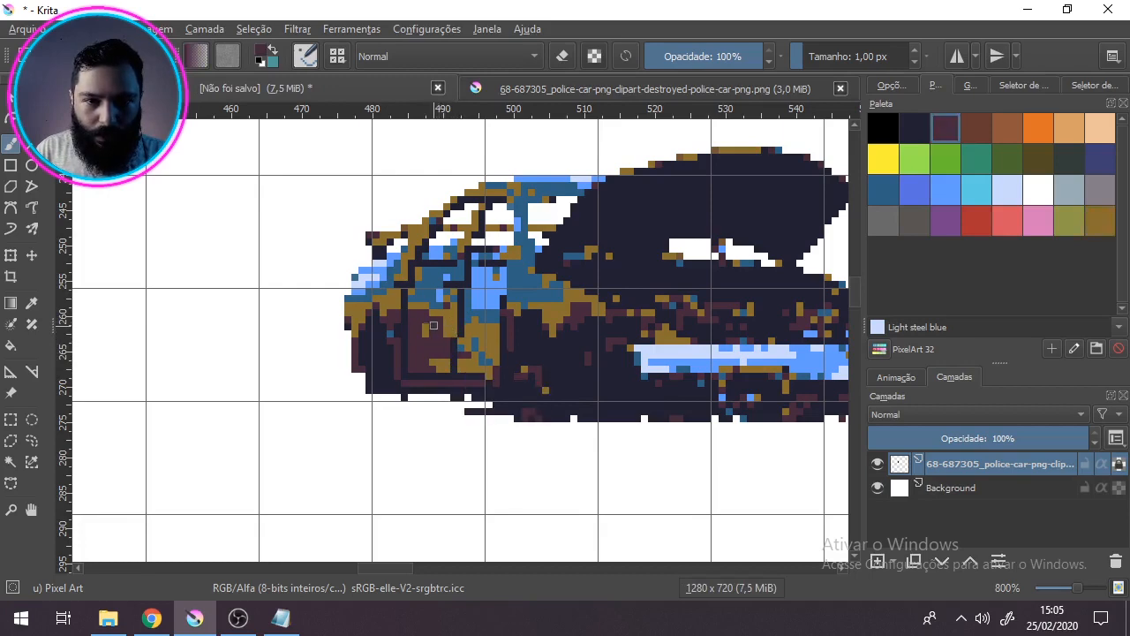
ctrl+click(410, 295)
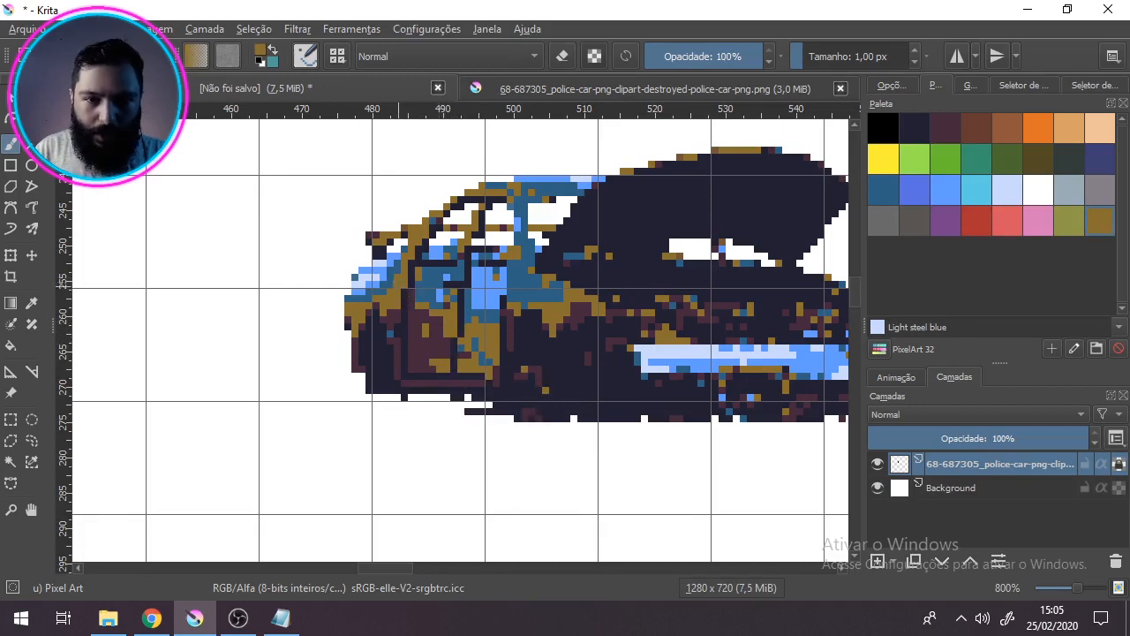
drag(513, 335, 510, 322)
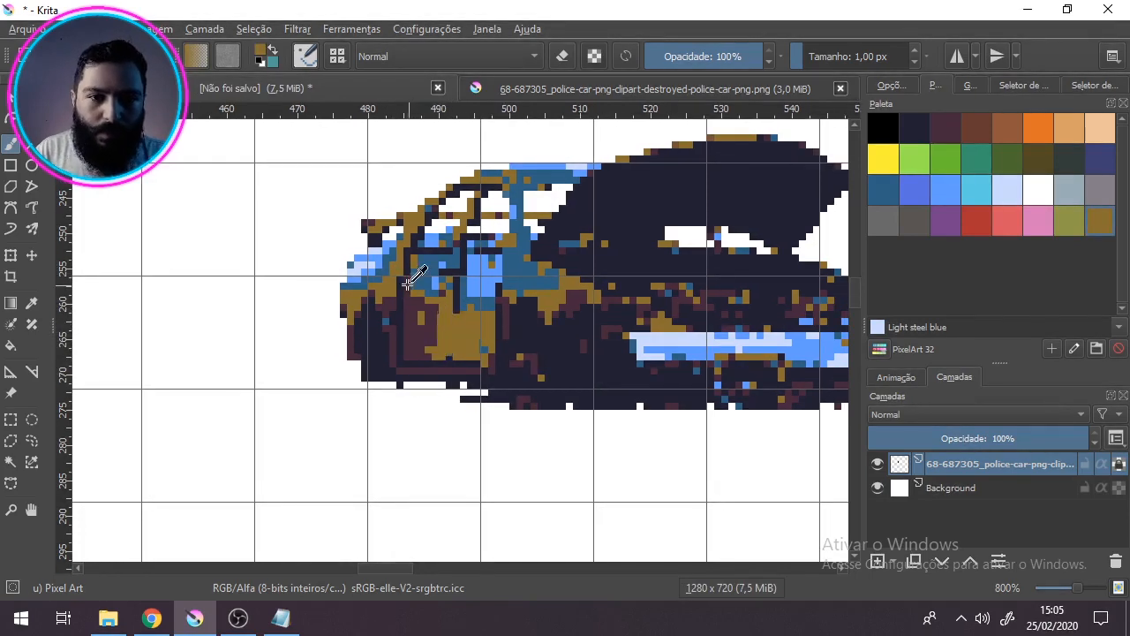
ctrl+click(409, 285)
drag(422, 315, 442, 355)
mouse_move(464, 348)
mouse_down()
mouse_move(477, 363)
mouse_move(485, 350)
mouse_up()
ctrl+click(484, 324)
mouse_move(435, 315)
mouse_down()
mouse_move(418, 312)
mouse_move(436, 322)
mouse_up()
Step: Paint the upper rear door and the rear window pillar with blue tones sampled from the car
ctrl+click(427, 277)
drag(435, 279, 450, 306)
ctrl+click(432, 240)
drag(413, 257, 445, 258)
mouse_move(463, 208)
mouse_down()
mouse_move(473, 268)
mouse_move(457, 248)
mouse_move(416, 291)
mouse_up()
ctrl+click(508, 232)
drag(521, 234, 606, 228)
Step: Extend the blue bodywork across the front fender and rear quarter with sampled blues, including Cornflower
mouse_move(516, 299)
mouse_down()
mouse_move(528, 301)
mouse_move(499, 306)
mouse_move(494, 353)
mouse_move(529, 315)
mouse_move(565, 340)
mouse_up()
ctrl+click(494, 326)
mouse_move(466, 312)
mouse_down()
mouse_move(466, 326)
mouse_move(445, 328)
mouse_up()
drag(613, 357, 623, 342)
drag(381, 309, 366, 319)
drag(672, 353, 574, 302)
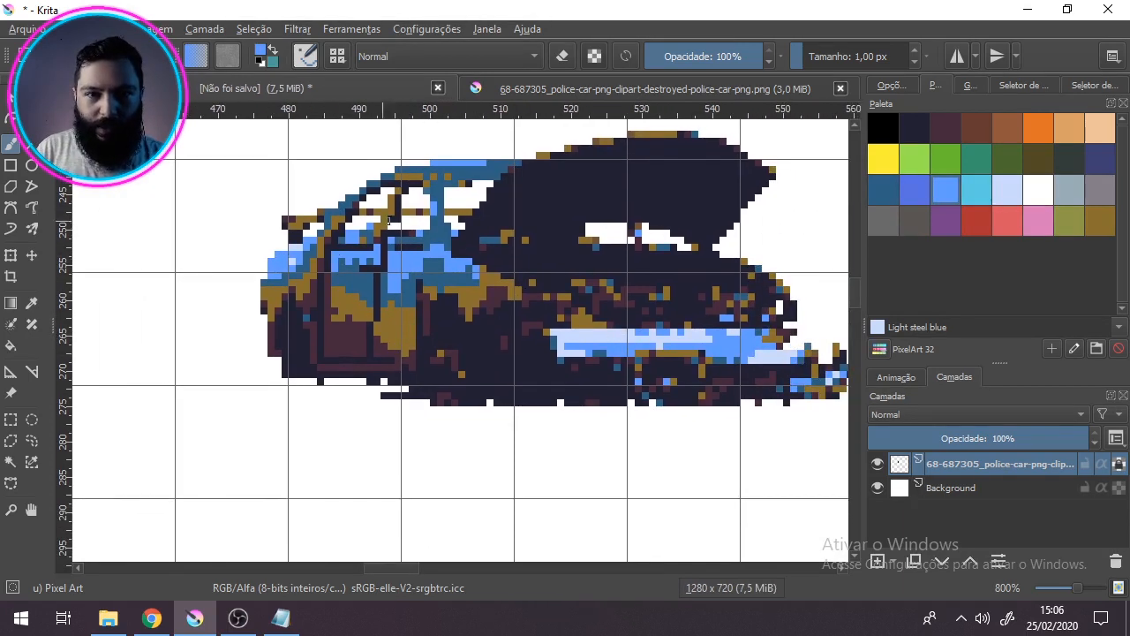
drag(626, 349, 609, 402)
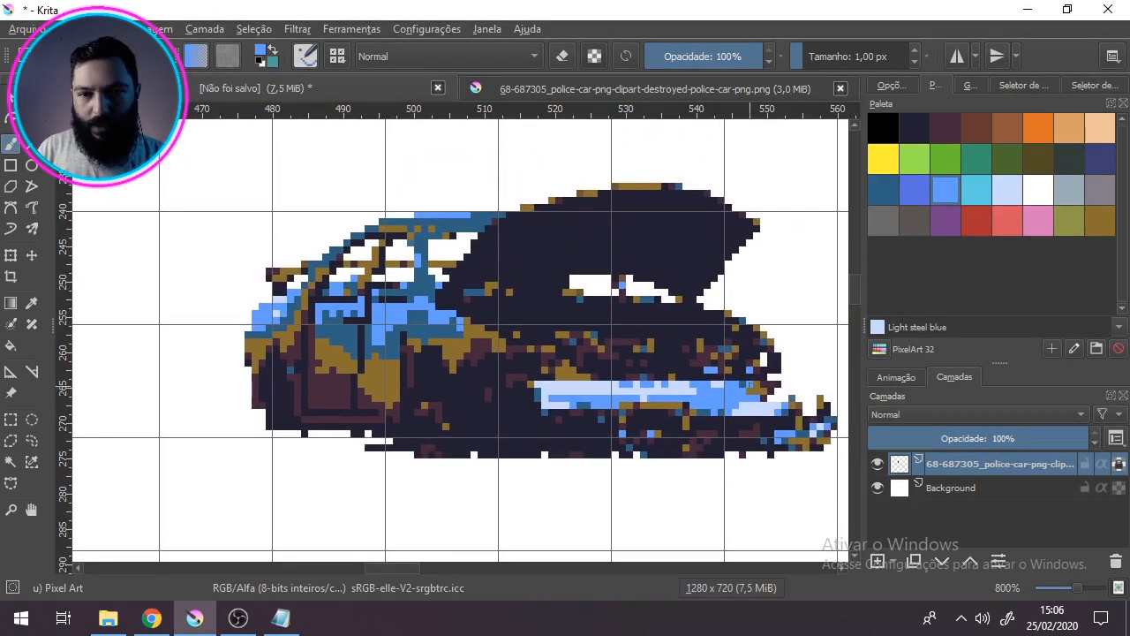
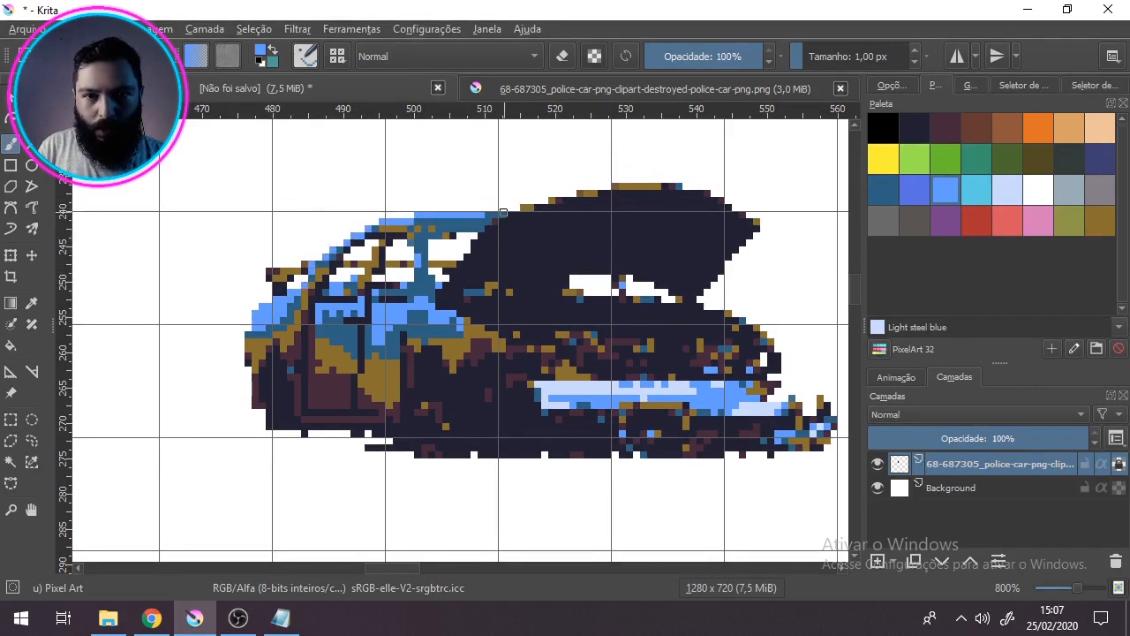
Step: Refine the rust patches on the side doors with sampled blue and golden-brown pixels
ctrl+click(358, 318)
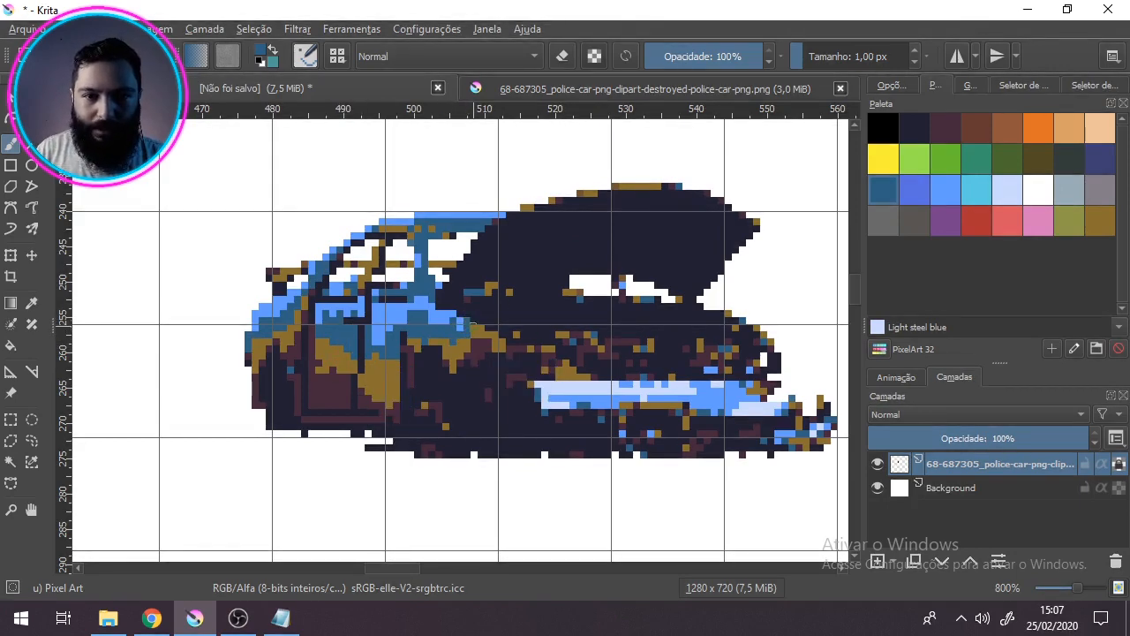
drag(408, 347, 431, 317)
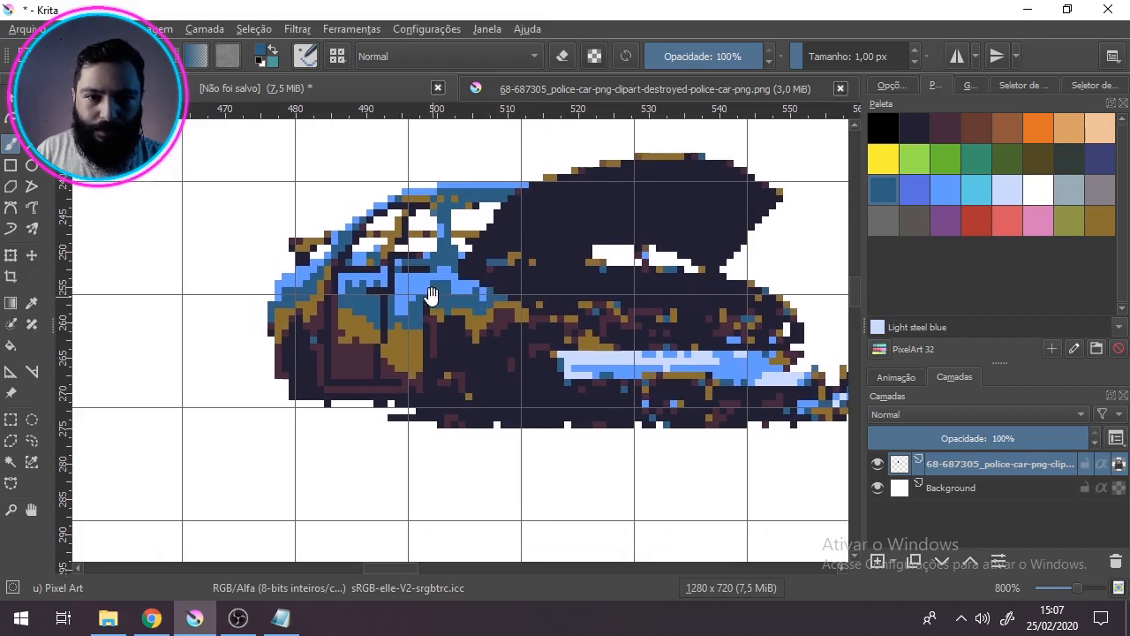
ctrl+click(358, 333)
drag(355, 344, 363, 354)
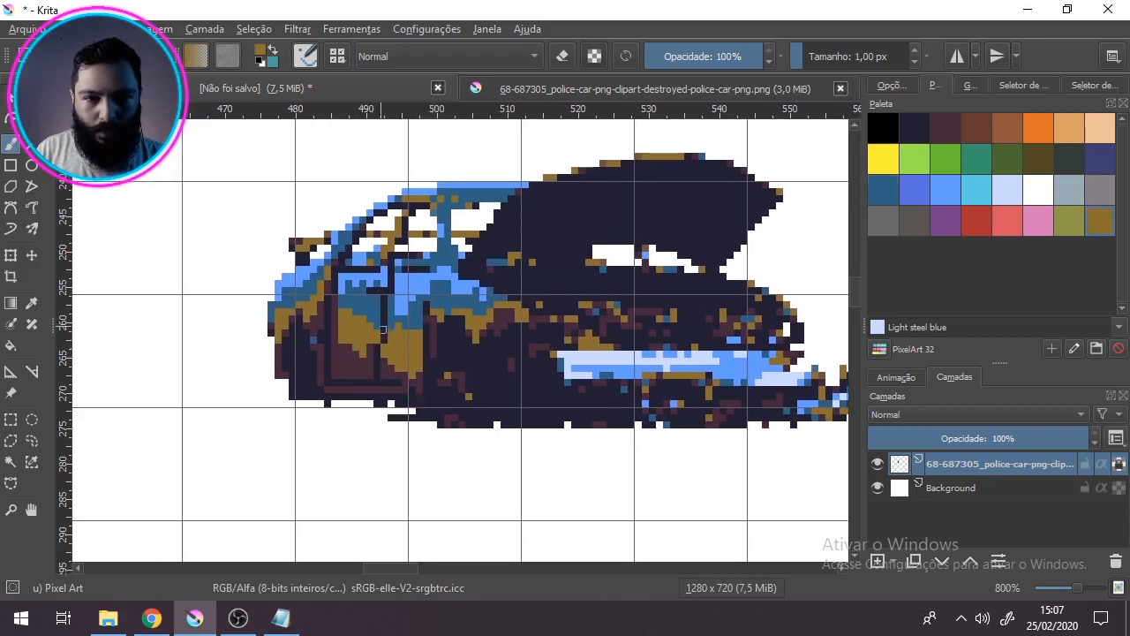
drag(304, 305, 330, 336)
ctrl+click(411, 351)
drag(411, 353, 393, 410)
ctrl+click(408, 398)
Step: Recolour the rear spoiler and the adjoining rear bodywork with blue tones sampled from the car
drag(300, 328, 314, 329)
ctrl+click(329, 385)
drag(409, 315, 391, 359)
ctrl+click(380, 367)
drag(398, 378, 400, 328)
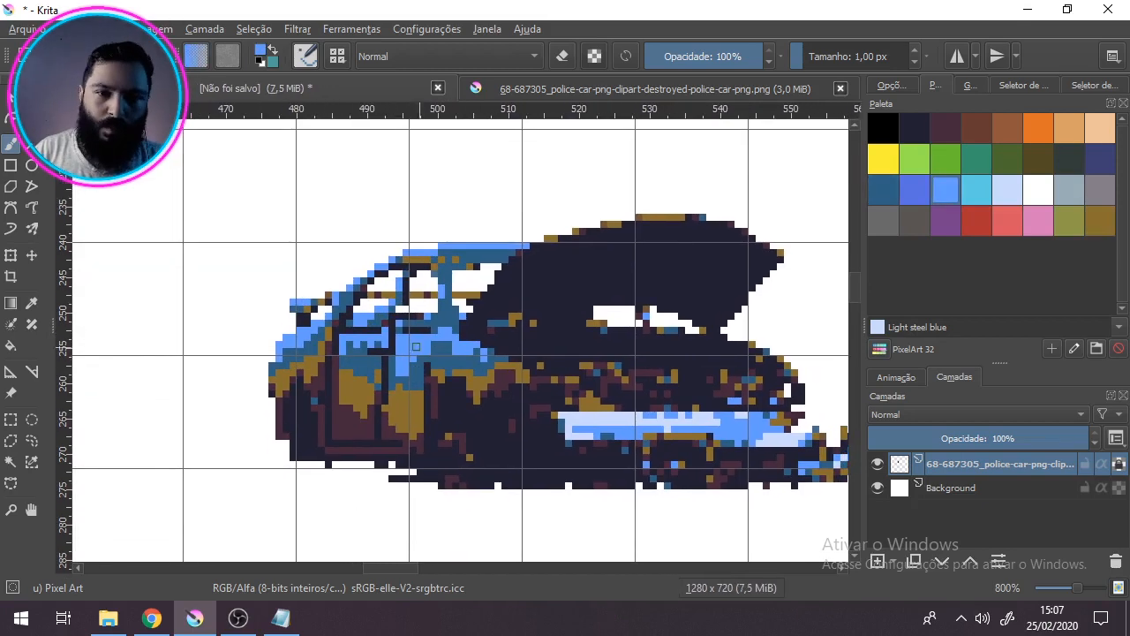
Step: Redraw the side window pillars and the underside of the roof edge with sampled dark pixels
ctrl+click(400, 329)
mouse_move(440, 279)
mouse_down()
mouse_move(440, 325)
mouse_move(401, 319)
mouse_move(419, 361)
mouse_up()
ctrl+click(423, 326)
ctrl+click(408, 302)
ctrl+click(419, 361)
drag(505, 269, 483, 269)
ctrl+click(431, 276)
drag(456, 282, 427, 284)
ctrl+click(434, 293)
Step: Rework the front fender beside the open hood with sampled blue, golden-brown and maroon pixels
drag(492, 359, 479, 336)
ctrl+click(482, 357)
ctrl+click(449, 338)
ctrl+click(452, 360)
ctrl+click(491, 370)
drag(475, 388, 419, 396)
drag(406, 378, 406, 393)
drag(449, 449, 553, 385)
ctrl+click(454, 321)
mouse_move(455, 338)
mouse_down()
mouse_move(414, 322)
mouse_move(382, 333)
mouse_up()
ctrl+click(394, 369)
Step: Outline the upper edge of the open hood with golden-brown and blue pixels
drag(566, 231, 447, 311)
ctrl+click(610, 231)
ctrl+click(457, 337)
drag(622, 231, 564, 239)
drag(544, 246, 535, 245)
drag(513, 253, 494, 260)
ctrl+click(461, 261)
drag(607, 231, 599, 232)
Step: Line the hood's windshield-side edge with golden-brown and maroon pixels and tidy the windshield base
ctrl+click(446, 409)
drag(693, 239, 669, 238)
drag(529, 252, 522, 253)
drag(479, 272, 442, 316)
drag(571, 330, 516, 321)
ctrl+click(459, 309)
drag(428, 322, 397, 330)
ctrl+click(394, 360)
Step: Draw blue and maroon edge pixels along the hood's far side and the far front fender
drag(680, 271, 638, 321)
drag(705, 392, 633, 348)
ctrl+click(651, 429)
drag(652, 306, 687, 262)
drag(682, 362, 701, 378)
drag(653, 353, 644, 350)
Step: Clean up stray pixels at the hood base and touch up the roof edge with sampled colours
ctrl+click(576, 338)
ctrl+click(586, 361)
drag(579, 336, 551, 316)
drag(511, 334, 496, 327)
drag(480, 286, 534, 281)
drag(409, 269, 439, 261)
Step: Check the original photo and correct the front pillar and door edge pixels to match it
mouse_move(415, 441)
mouse_down()
mouse_move(444, 403)
mouse_move(409, 391)
mouse_up()
click(484, 89)
click(398, 90)
drag(423, 298, 416, 321)
drag(460, 393, 460, 406)
ctrl+click(432, 376)
drag(424, 369, 424, 323)
mouse_move(489, 303)
mouse_down()
mouse_move(481, 318)
mouse_move(539, 329)
mouse_up()
Step: Redraw the engine bay with horizontal maroon, golden-brown and navy lines, using the original photo as reference
click(484, 89)
click(399, 91)
ctrl+click(523, 376)
mouse_move(577, 373)
mouse_down()
mouse_move(570, 384)
mouse_move(712, 368)
mouse_move(761, 383)
mouse_up()
mouse_move(540, 383)
mouse_down()
mouse_move(570, 384)
mouse_move(579, 404)
mouse_up()
ctrl+click(566, 405)
ctrl+click(551, 385)
click(549, 389)
click(570, 377)
click(727, 377)
click(699, 382)
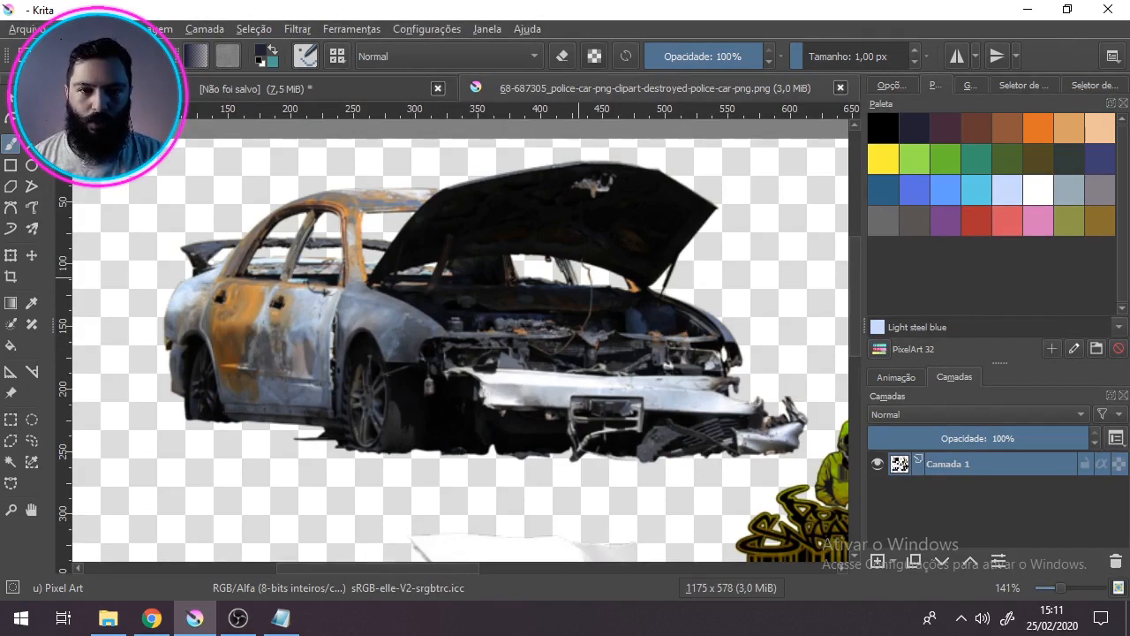
click(394, 85)
Step: Replace the stray blue, golden-brown and white pixels in the engine bay and headlight with navy and maroon
ctrl+click(624, 361)
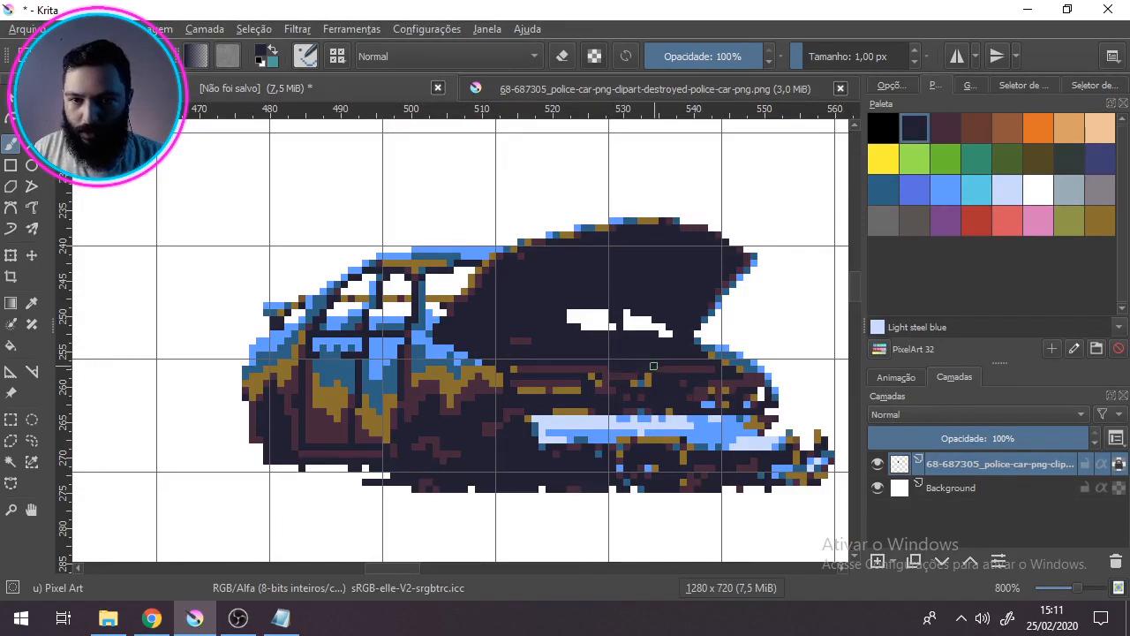
ctrl+click(600, 380)
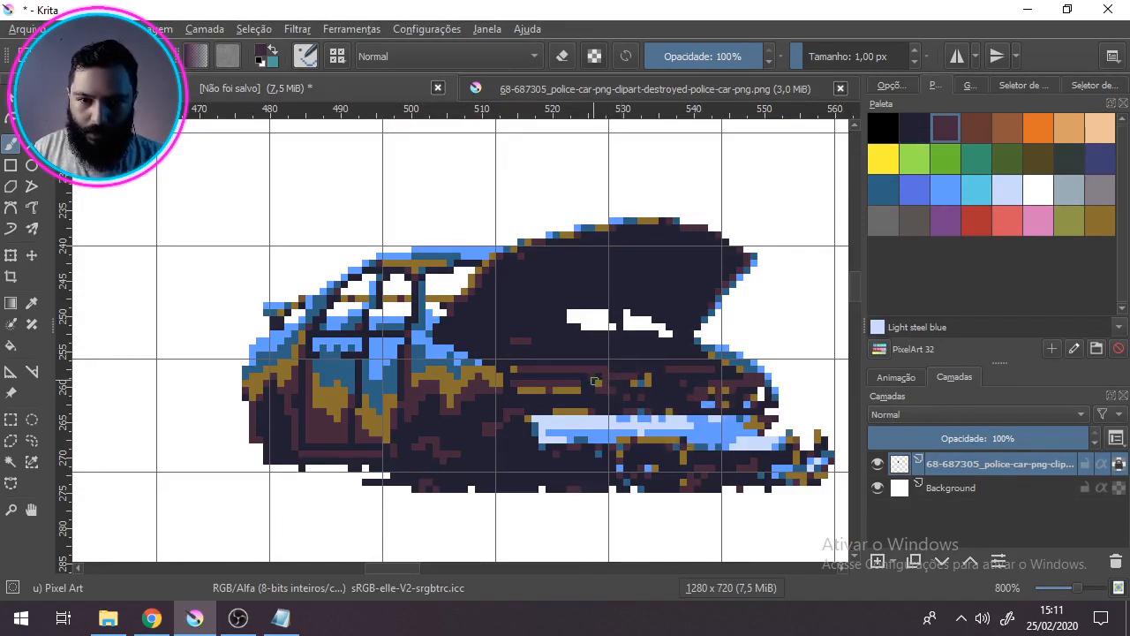
ctrl+click(690, 381)
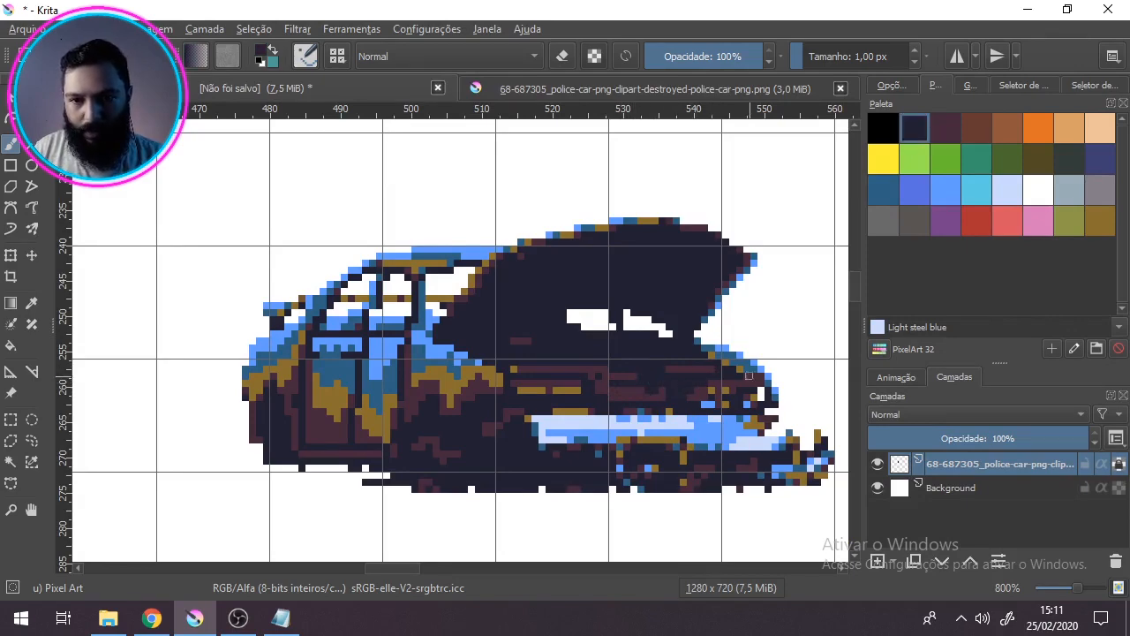
drag(732, 391, 720, 402)
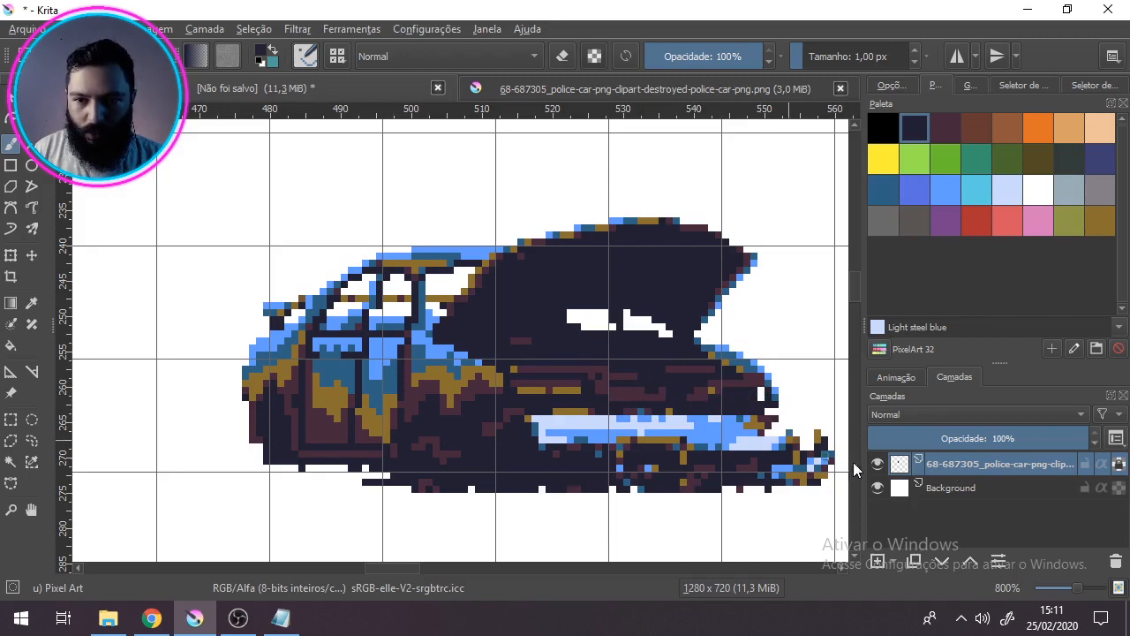
click(1121, 464)
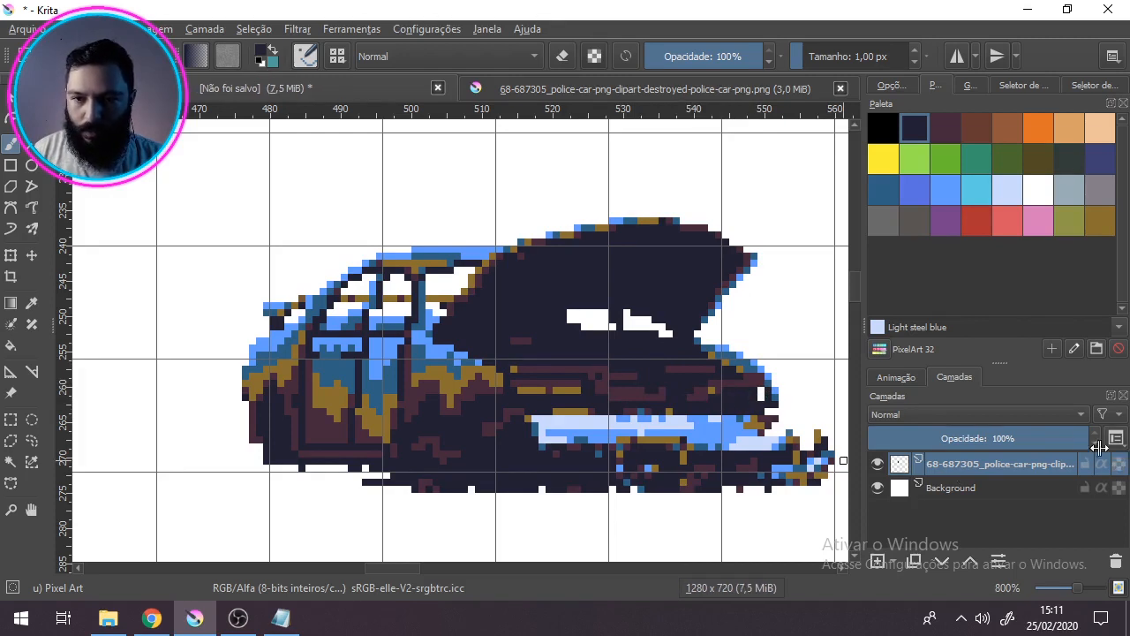
click(763, 394)
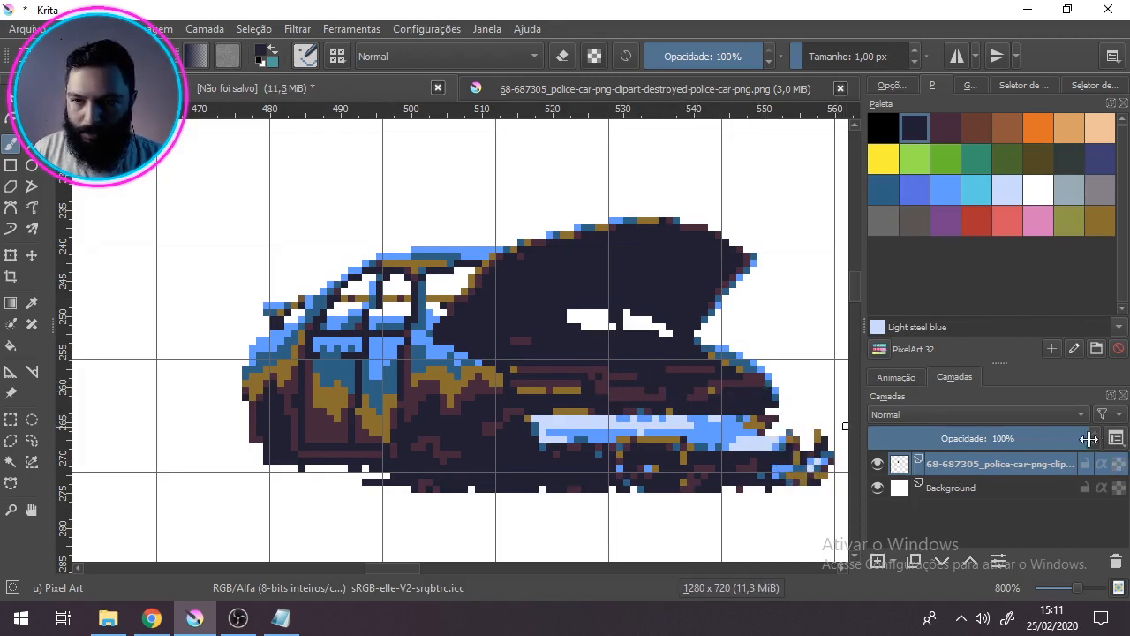
click(627, 411)
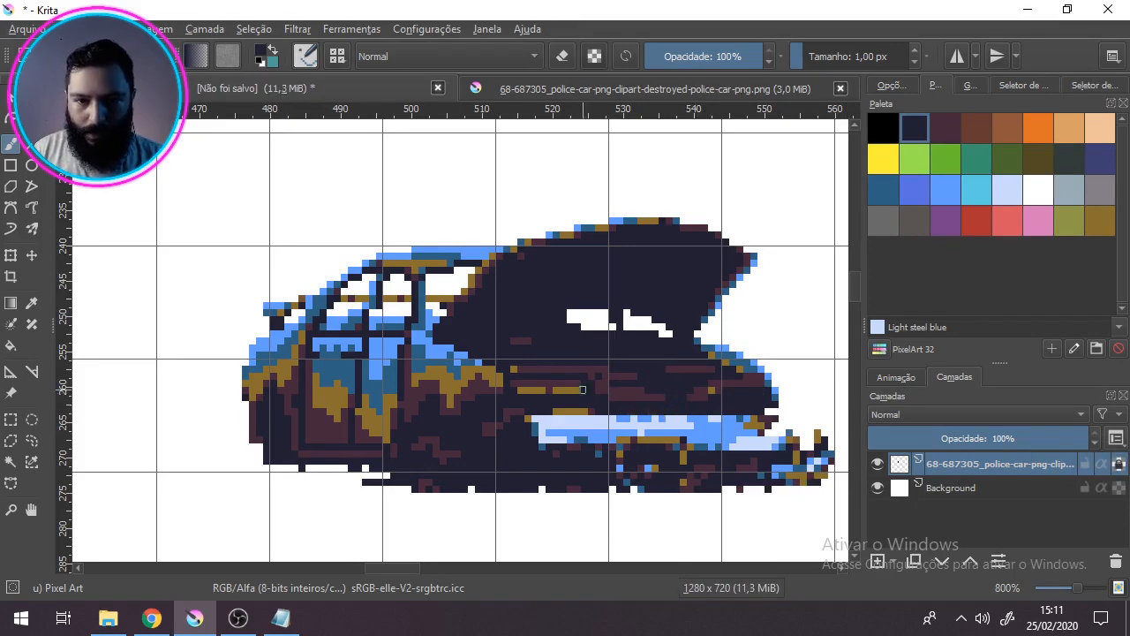
Step: Add maroon detail lines across the engine bay and around the headlight
ctrl+click(634, 380)
drag(717, 410, 763, 397)
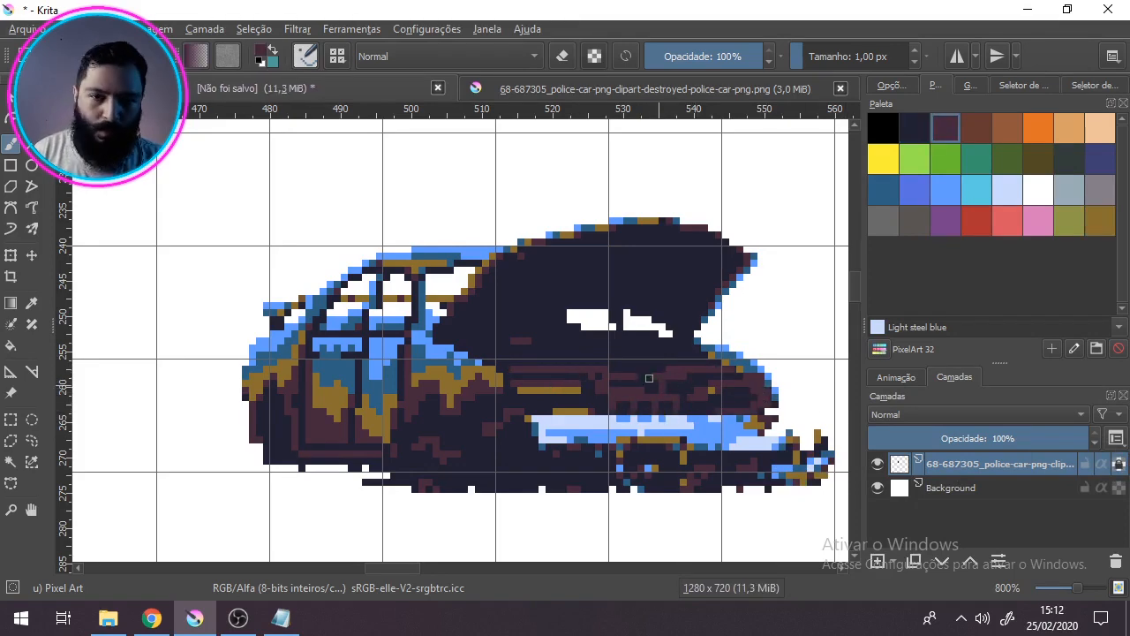
drag(756, 442, 768, 476)
ctrl+click(535, 364)
mouse_move(527, 375)
mouse_down()
mouse_move(541, 376)
mouse_move(519, 388)
mouse_up()
ctrl+click(530, 403)
Step: Add golden-brown and maroon accents to the far front fender and the area just above the bumper
mouse_move(717, 382)
mouse_down()
mouse_move(668, 375)
mouse_move(724, 404)
mouse_up()
ctrl+click(585, 425)
drag(674, 411, 667, 410)
drag(547, 404, 527, 403)
drag(760, 411, 777, 431)
drag(654, 425, 640, 424)
mouse_move(699, 398)
mouse_down()
mouse_move(643, 338)
mouse_move(685, 356)
mouse_up()
Step: Shape the front and rear wheel areas with maroon pixels and hide the canvas grid
ctrl+click(452, 457)
drag(485, 432, 472, 440)
drag(265, 404, 273, 436)
key(ctrl+shift+apostrophe)
mouse_move(729, 383)
mouse_down()
mouse_move(732, 400)
mouse_move(678, 385)
mouse_up()
scroll(689, 286, down, 3)
scroll(483, 377, up, 3)
Step: Touch up the door panels and the line below the side windows with sampled pixels
ctrl+click(436, 338)
ctrl+click(387, 410)
drag(407, 341, 402, 356)
click(372, 341)
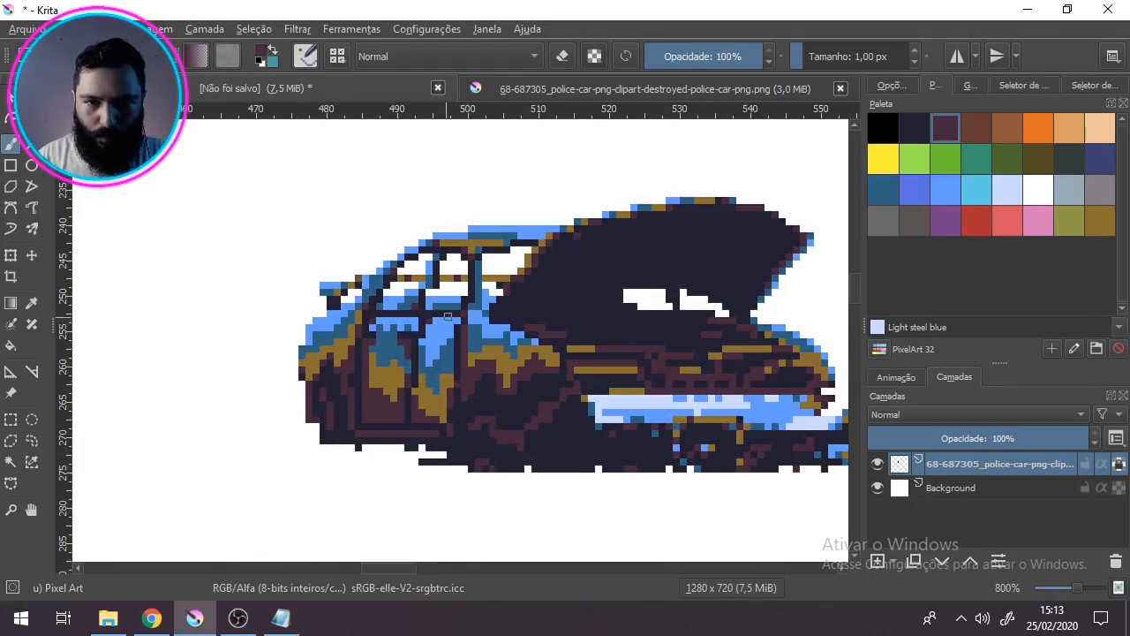
drag(497, 396, 439, 396)
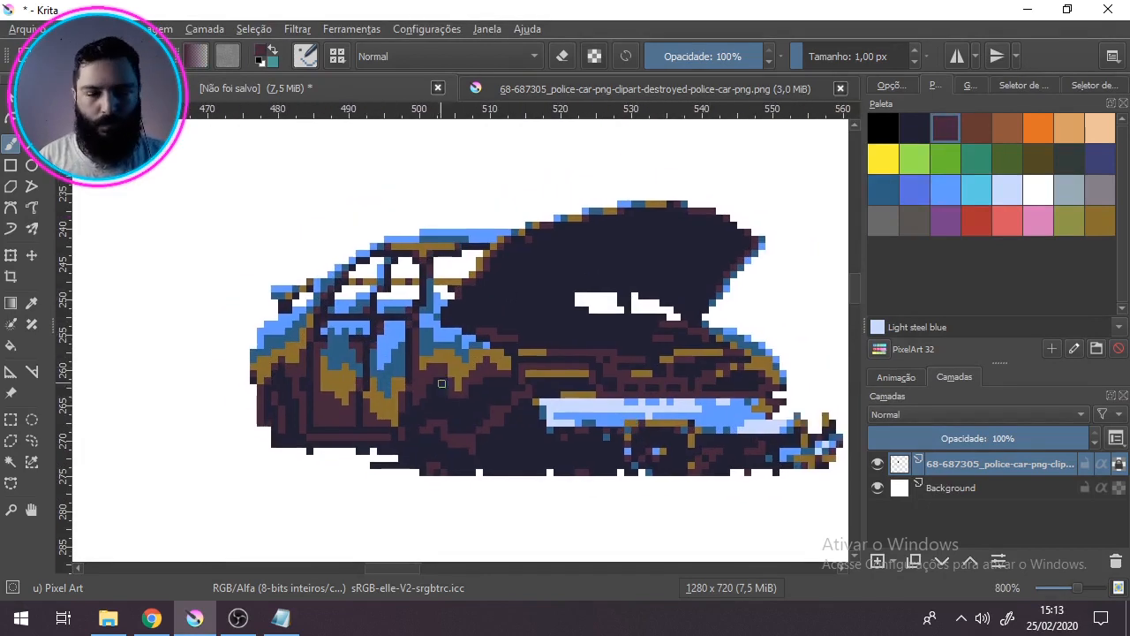
Step: Shade the front bumper's near end and lower edge with sampled blues, checking the original photo
ctrl+click(625, 402)
click(508, 89)
click(388, 95)
mouse_move(529, 408)
mouse_down()
mouse_move(784, 402)
mouse_move(546, 434)
mouse_up()
ctrl+click(556, 413)
ctrl+click(600, 430)
ctrl+click(544, 413)
click(571, 416)
click(585, 415)
drag(699, 423, 736, 424)
ctrl+click(688, 415)
ctrl+click(613, 423)
Step: Break up the rest of the front bumper with blue, golden-brown and dark pixels along its length
mouse_move(600, 416)
mouse_down()
mouse_move(671, 416)
mouse_move(628, 401)
mouse_move(649, 416)
mouse_up()
ctrl+click(707, 429)
ctrl+click(684, 424)
ctrl+click(704, 401)
mouse_move(742, 409)
mouse_down()
mouse_move(765, 409)
mouse_move(733, 408)
mouse_up()
ctrl+click(776, 395)
click(776, 402)
ctrl+click(642, 437)
mouse_move(628, 441)
mouse_down()
mouse_move(635, 452)
mouse_move(692, 447)
mouse_up()
Step: Repaint the debris below the bumper in maroon and navy after checking the photo, and undo the last strokes
click(594, 87)
click(389, 90)
drag(784, 443, 833, 452)
click(826, 420)
ctrl+click(606, 469)
mouse_move(642, 458)
mouse_down()
mouse_move(628, 466)
mouse_move(615, 430)
mouse_up()
mouse_move(585, 438)
mouse_down()
mouse_move(557, 459)
mouse_move(515, 451)
mouse_up()
drag(692, 437, 671, 437)
key(ctrl+z)
key(ctrl+z)
key(ctrl+z)
key(ctrl+z)
key(ctrl+z)
key(ctrl+z)
key(ctrl+z)
key(ctrl+z)
key(ctrl+z)
key(ctrl+z)
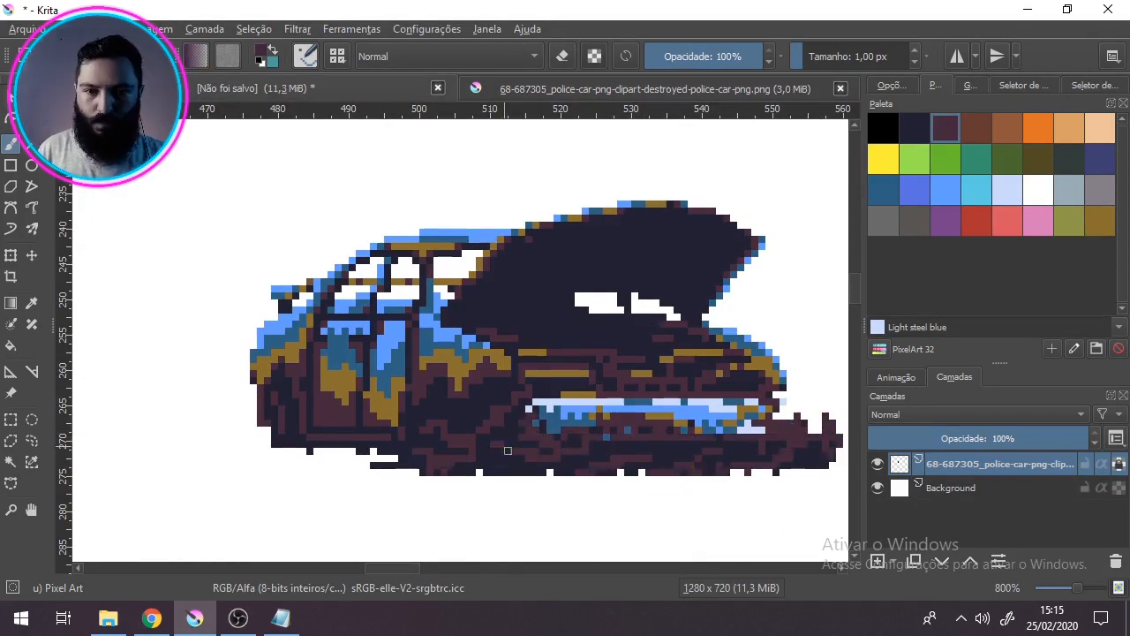
Step: Recolour the windshield pillar and the thin line across the side windows to the spoiler in dark blue
ctrl+click(642, 402)
drag(627, 296, 628, 303)
drag(451, 282, 395, 281)
drag(377, 281, 303, 289)
scroll(259, 310, down, 1)
drag(389, 383, 493, 391)
scroll(493, 391, up, 1)
key(ctrl+z)
Step: Touch up the rust on the doors with sampled golden-brown and review the whole car
ctrl+click(377, 357)
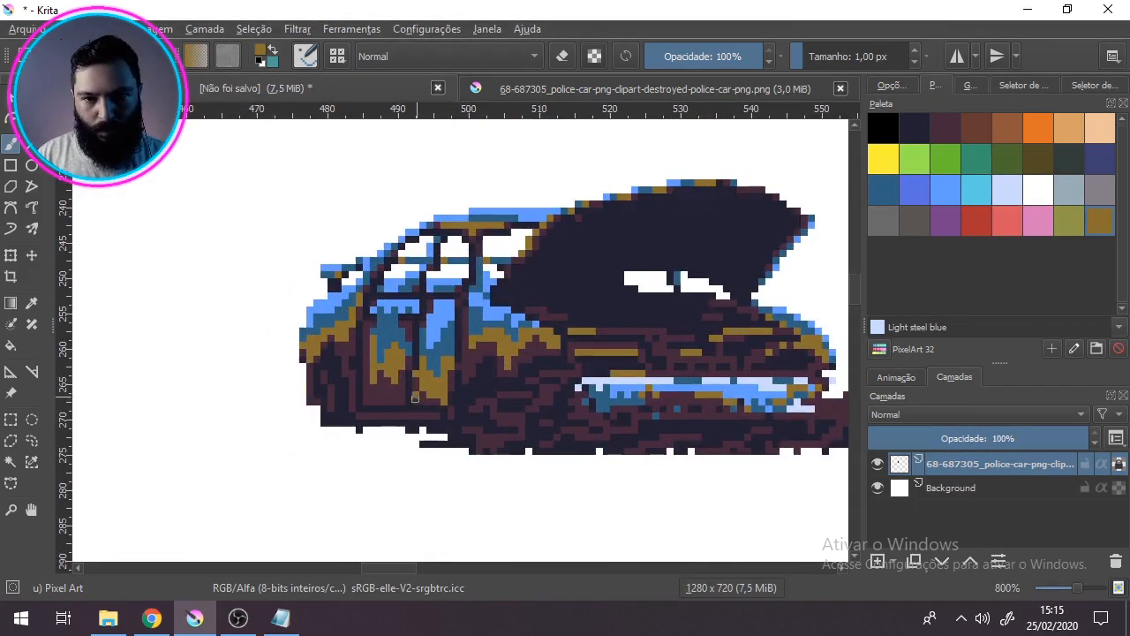
scroll(417, 395, down, 2)
scroll(447, 390, up, 1)
scroll(447, 422, down, 2)
drag(438, 315, 557, 389)
scroll(446, 425, up, 3)
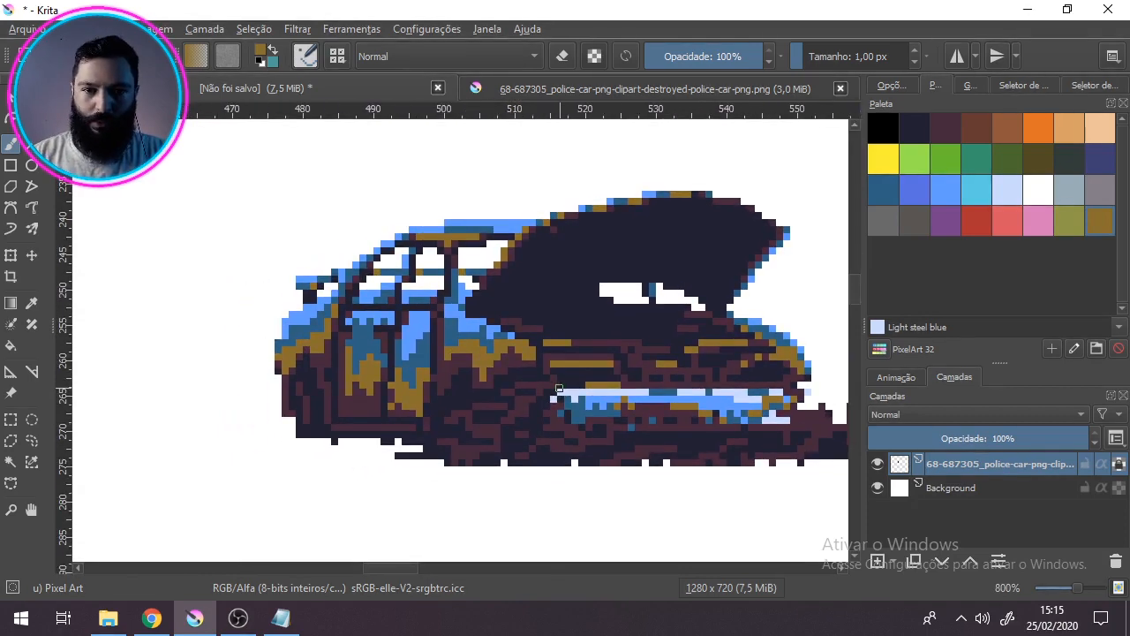
Step: Review the whole car and switch the brush to the Pixel Art Dithering preset
scroll(556, 387, down, 2)
drag(545, 390, 472, 365)
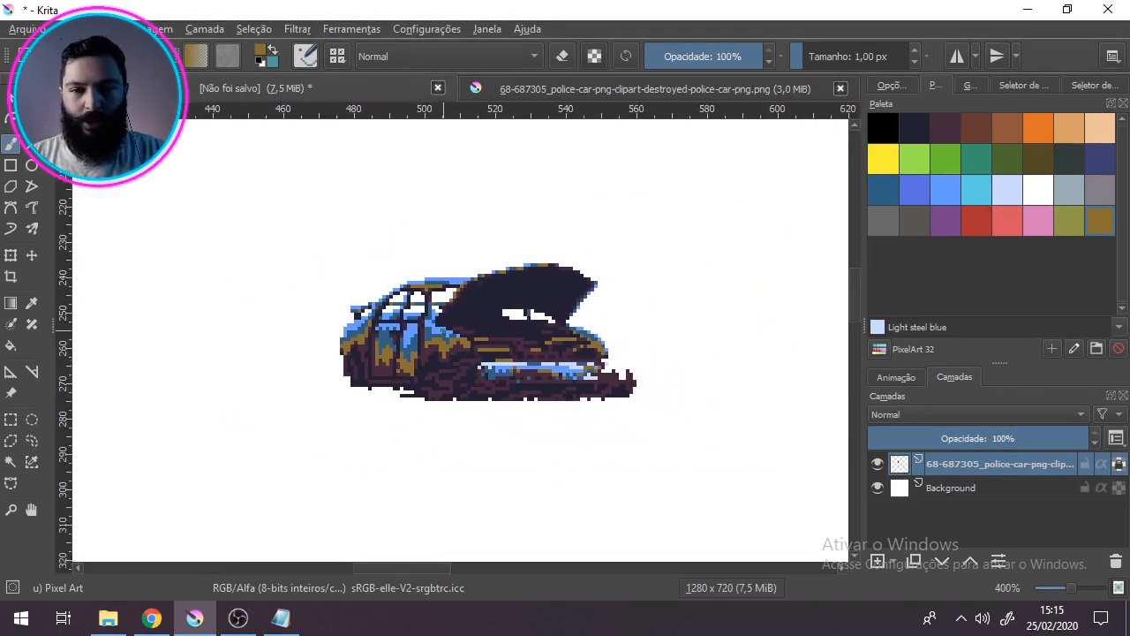
scroll(444, 332, up, 2)
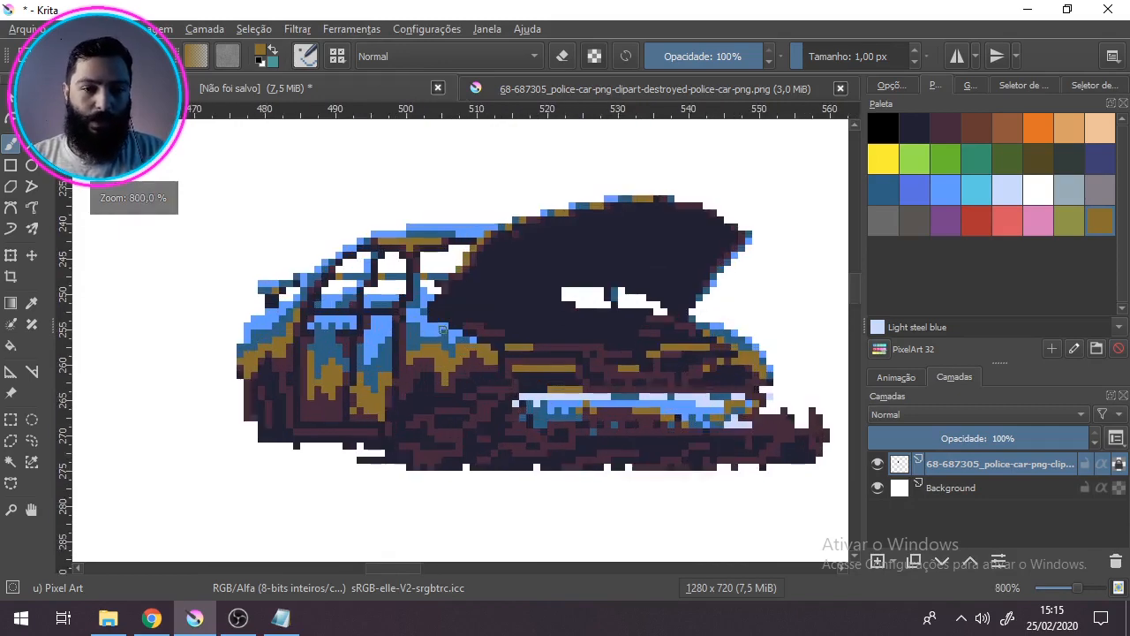
click(337, 55)
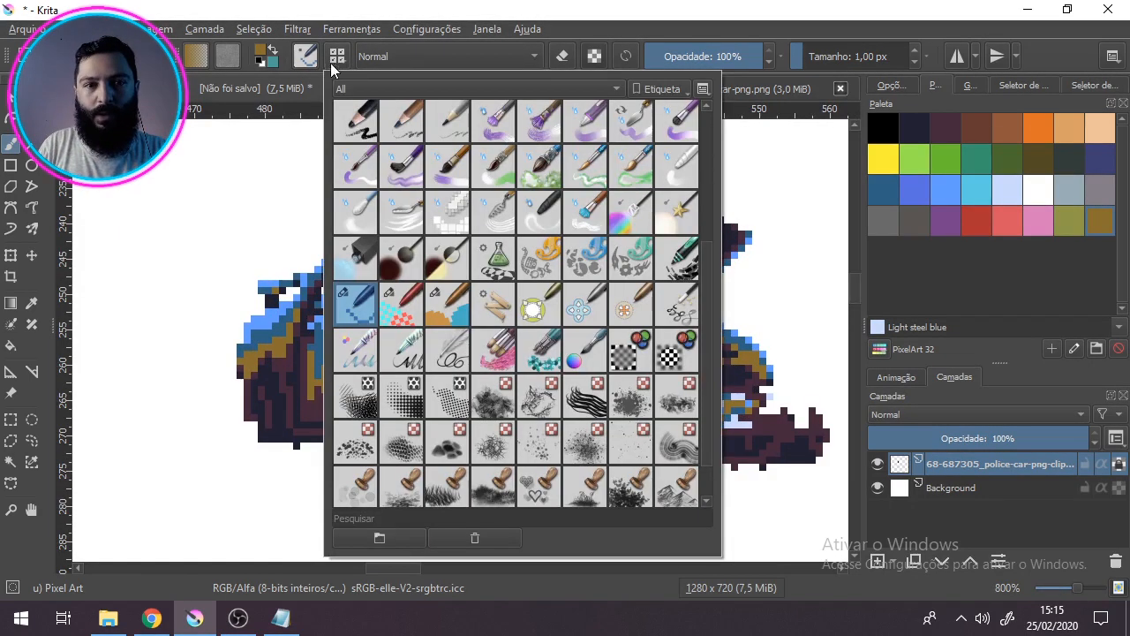
click(399, 305)
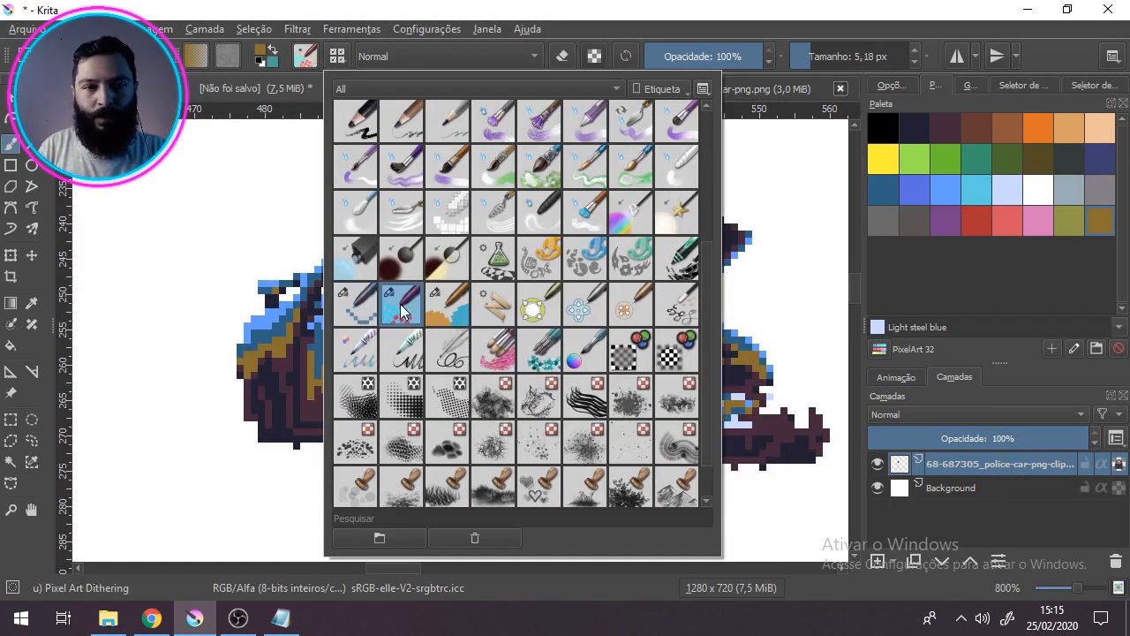
click(504, 23)
Step: Try dithering the rust on the doors with sampled maroon and golden-brown, and undo the strokes
ctrl+click(341, 399)
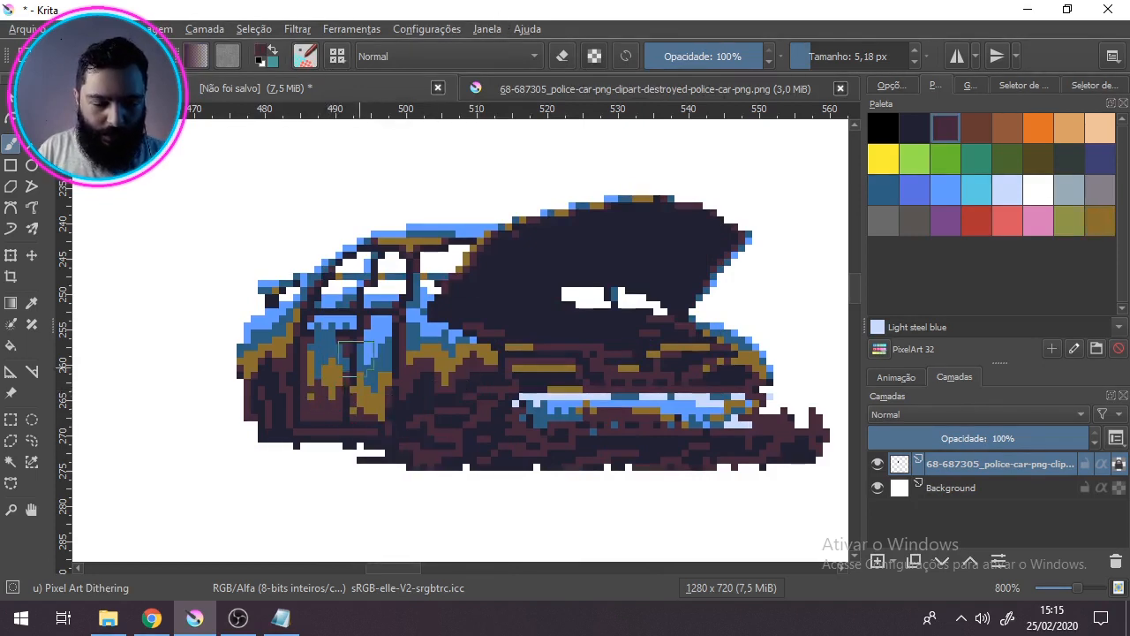
ctrl+click(329, 384)
mouse_move(317, 377)
mouse_down()
mouse_move(331, 402)
mouse_move(315, 413)
mouse_up()
key(ctrl+z)
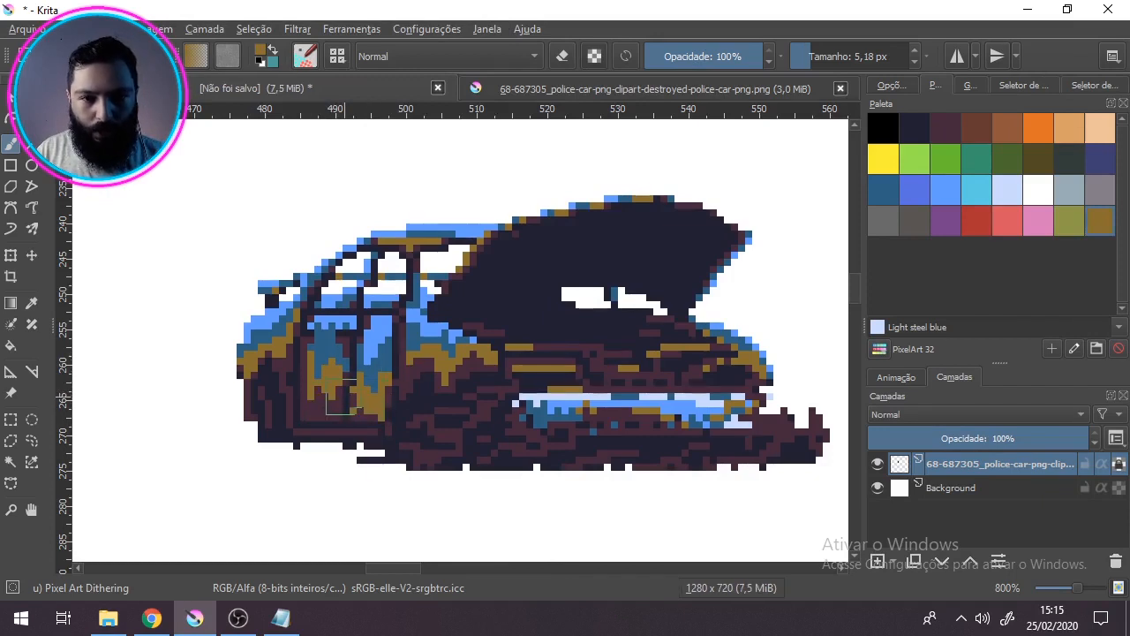
drag(318, 404, 360, 399)
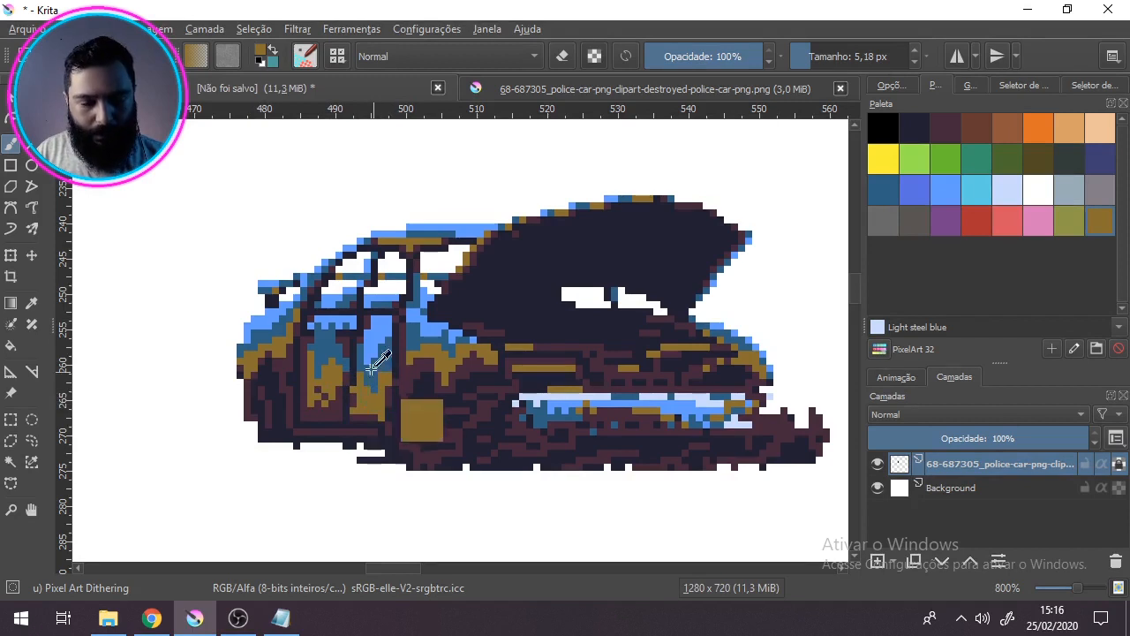
key(ctrl+z)
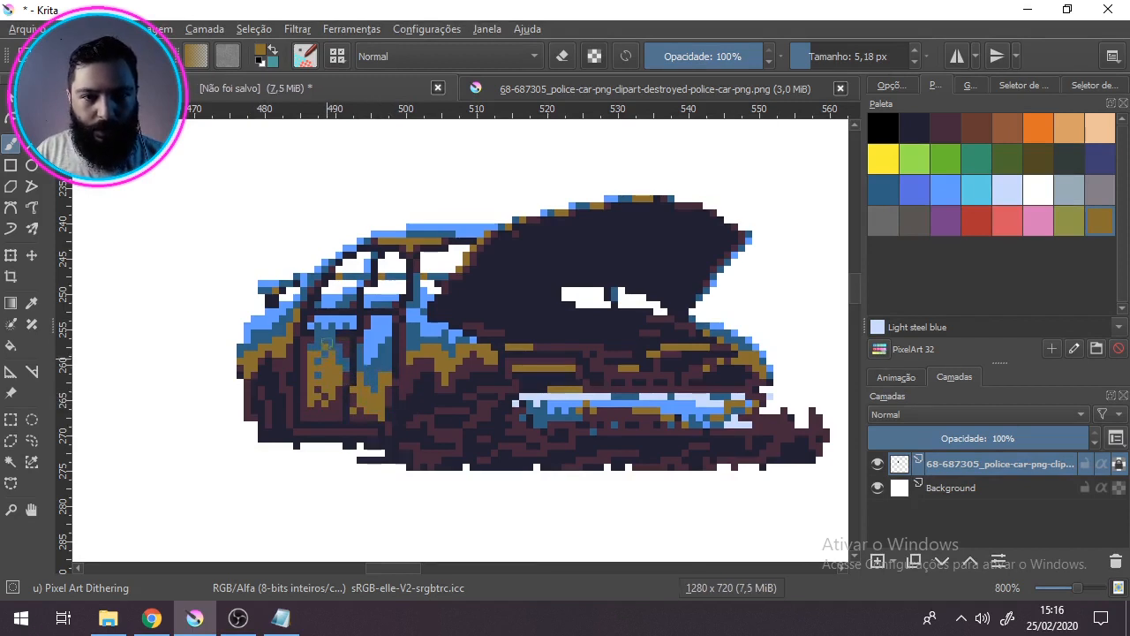
key(ctrl+z)
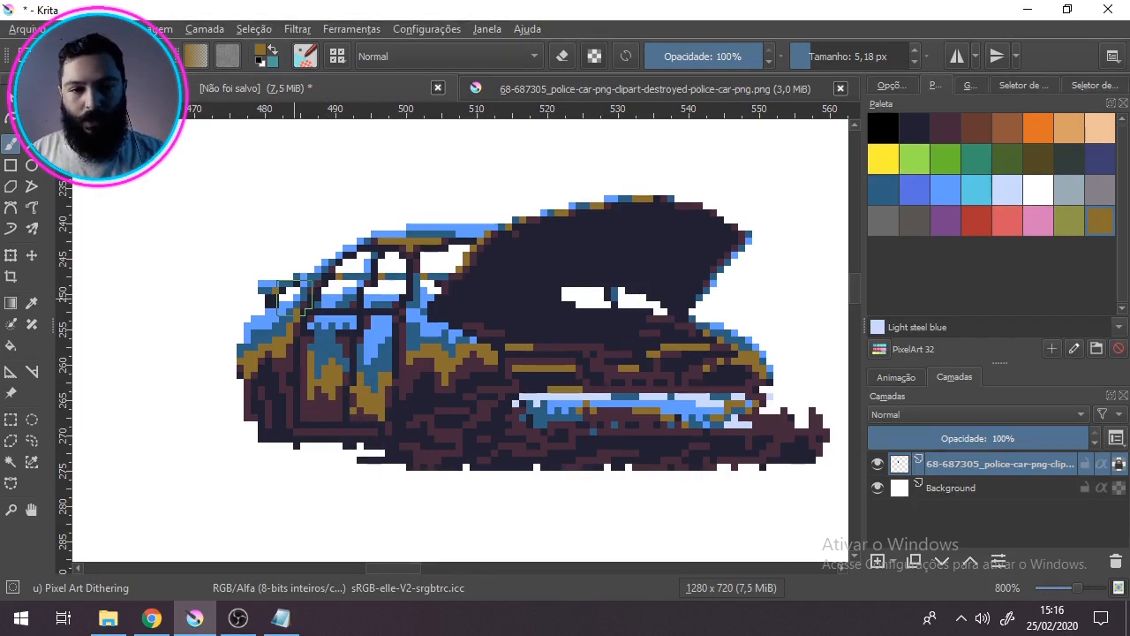
Step: Dither sampled dark navy over the maroon areas of the lower doors, front end and debris, and review the car
ctrl+click(303, 413)
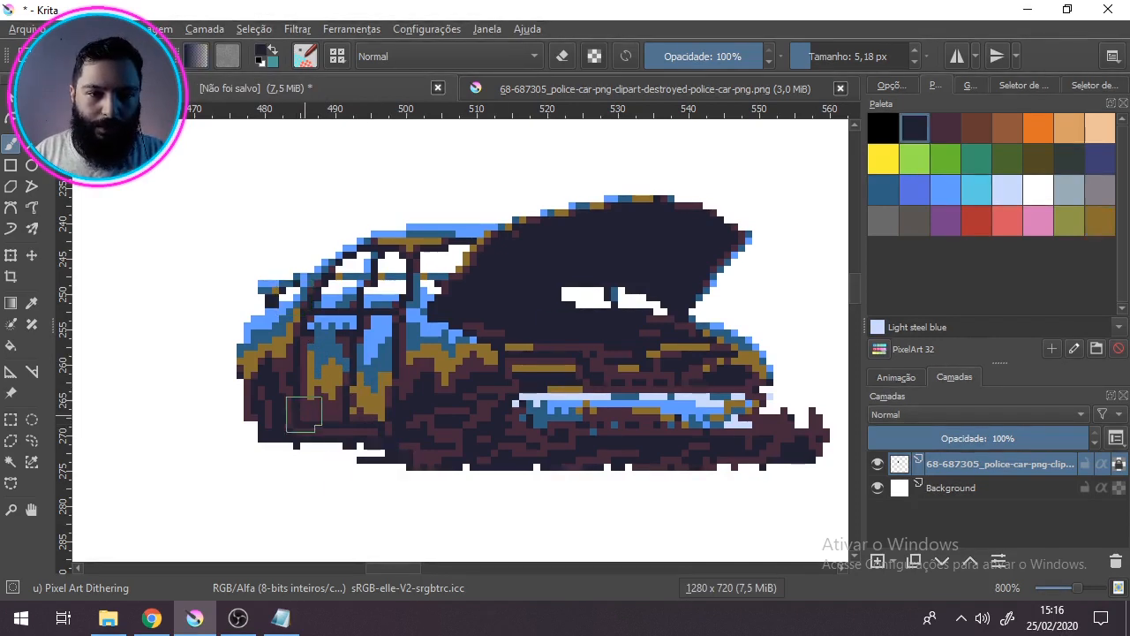
drag(379, 441, 333, 434)
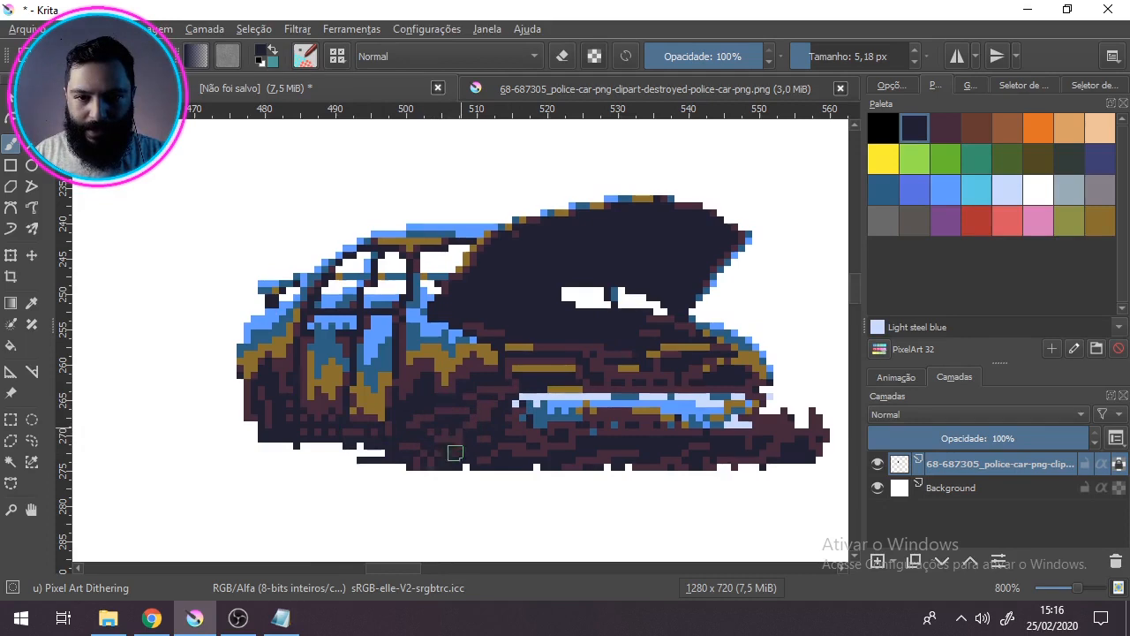
drag(513, 442, 533, 453)
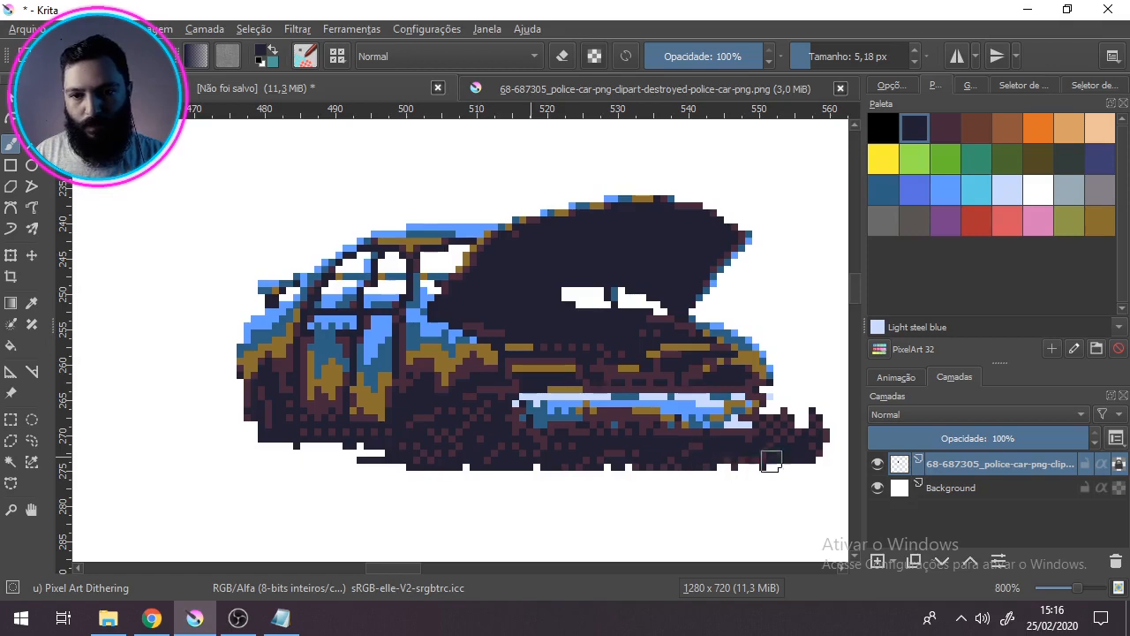
scroll(398, 454, down, 2)
scroll(400, 454, down, 2)
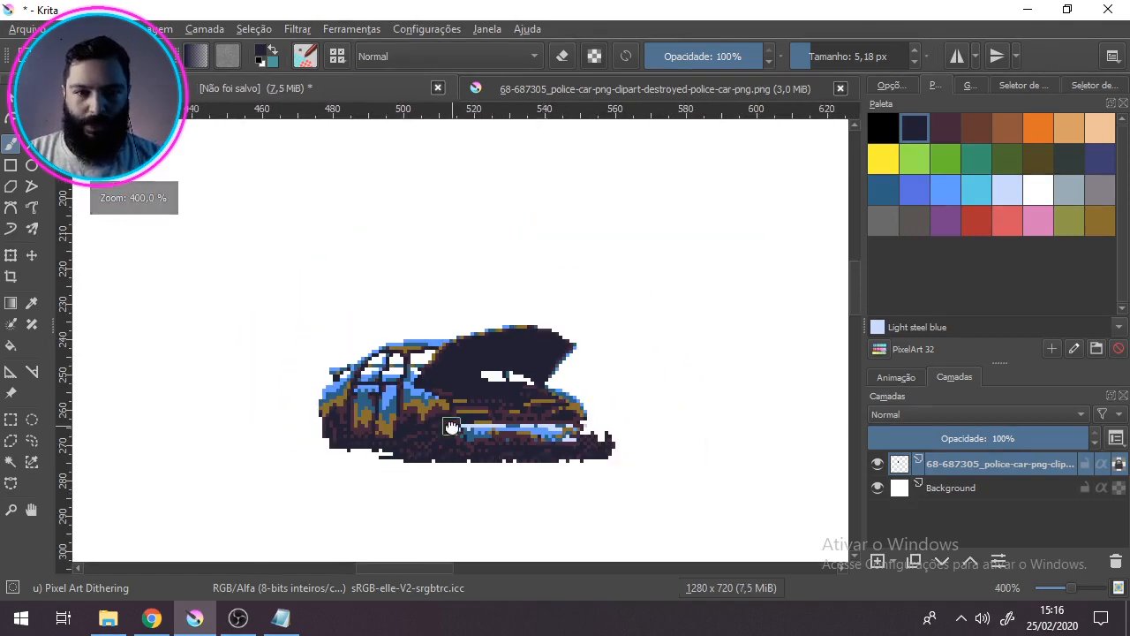
scroll(497, 353, up, 3)
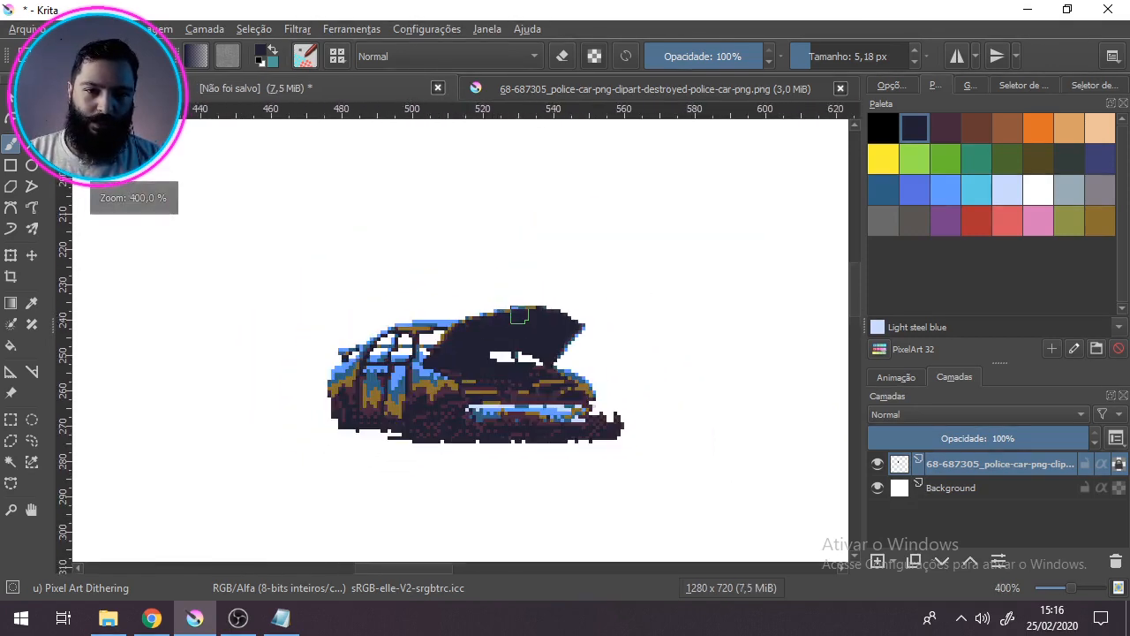
scroll(499, 349, down, 2)
scroll(502, 346, up, 2)
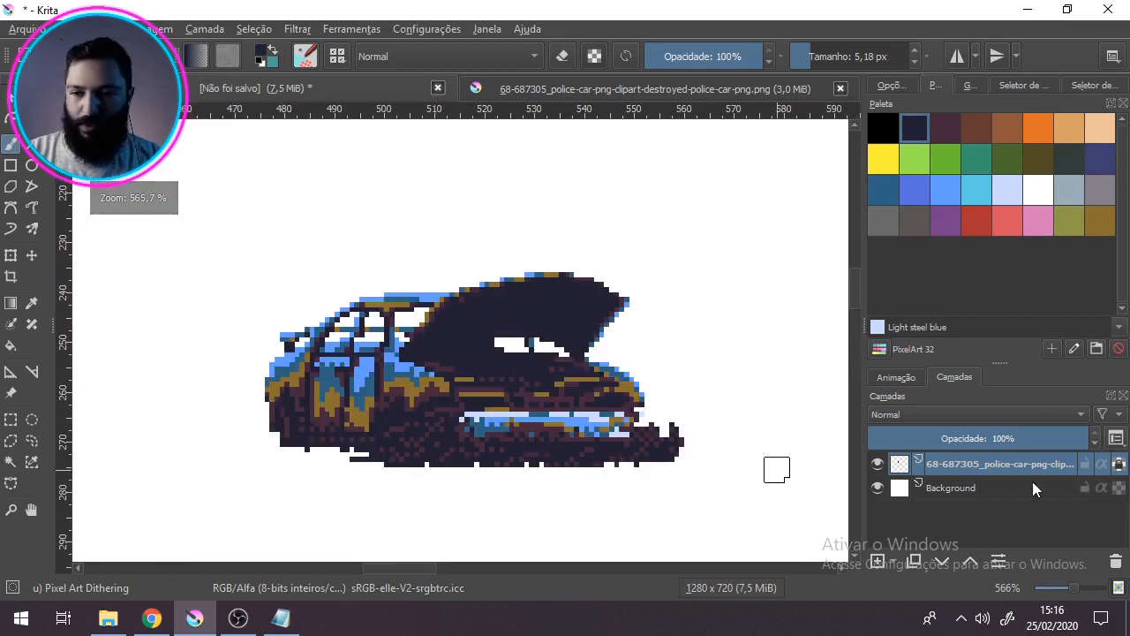
Step: Add a new paint layer directly above the Background layer, beneath the car
click(899, 496)
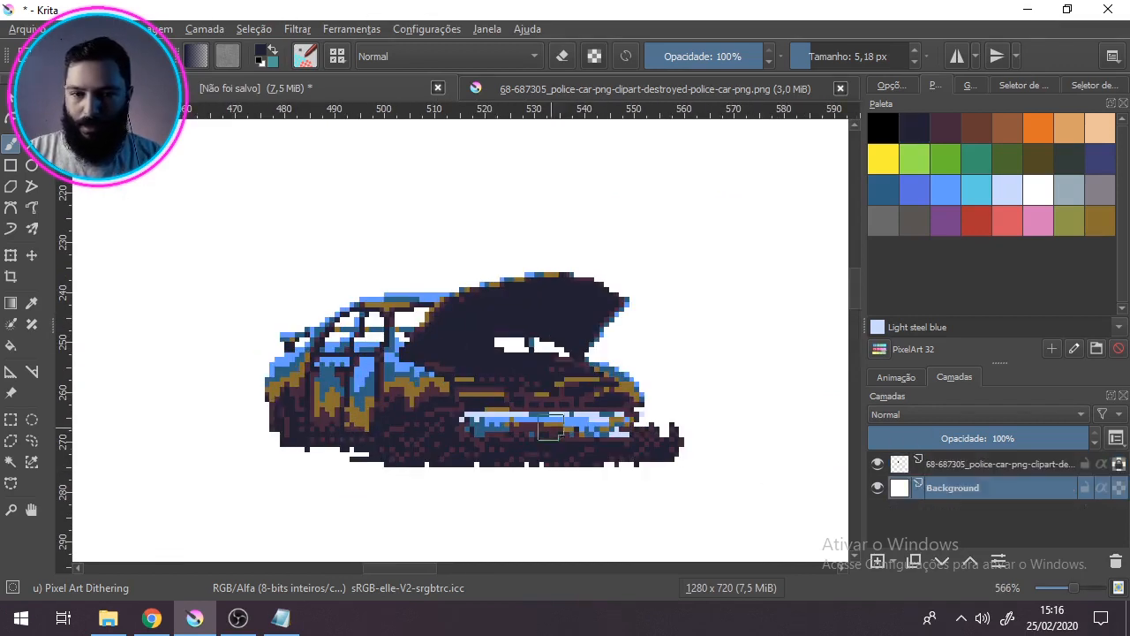
click(877, 563)
scroll(354, 456, up, 1)
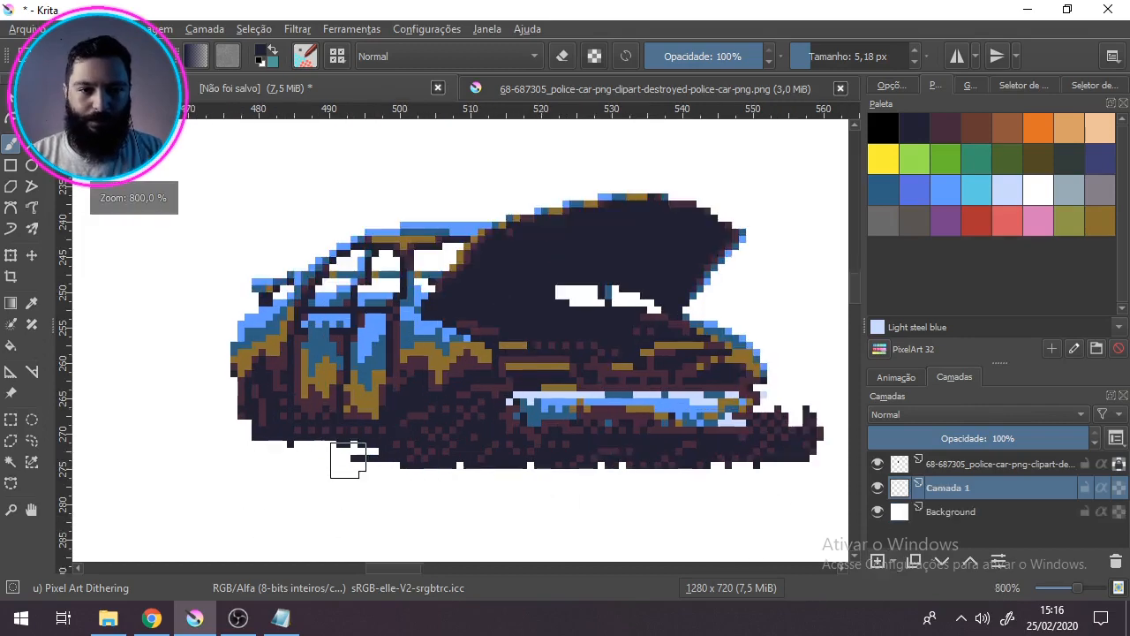
scroll(287, 439, down, 2)
Step: Select a wide rectangular band around the car's lower body and debris, using the grid as a guide
key(ctrl+r)
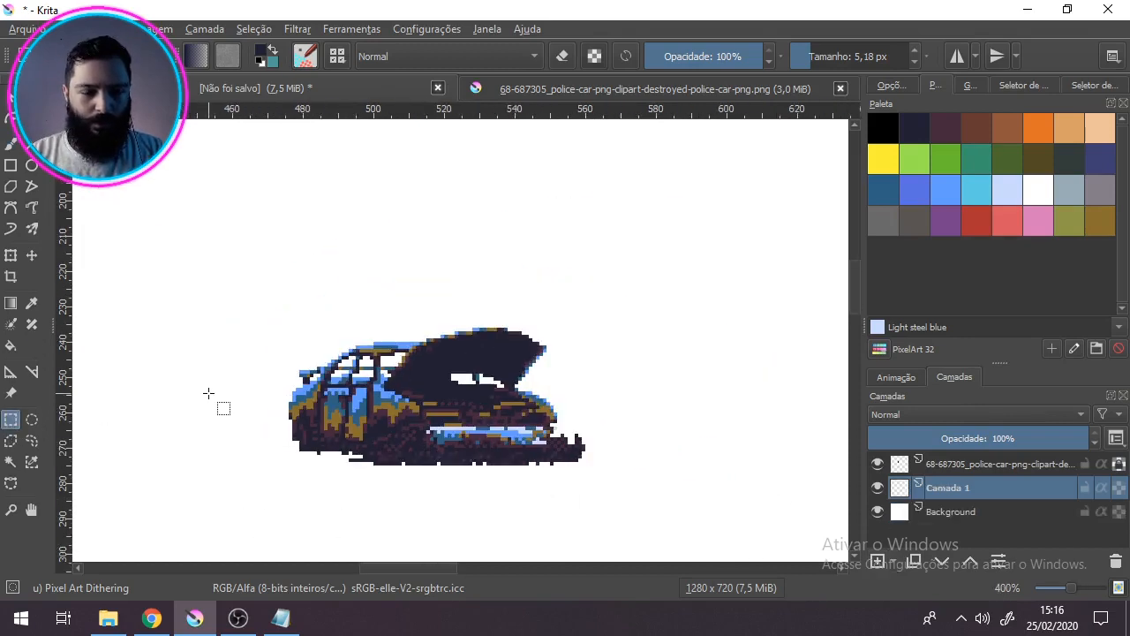
key(ctrl+shift+apostrophe)
key(ctrl+shift+apostrophe)
drag(234, 408, 634, 465)
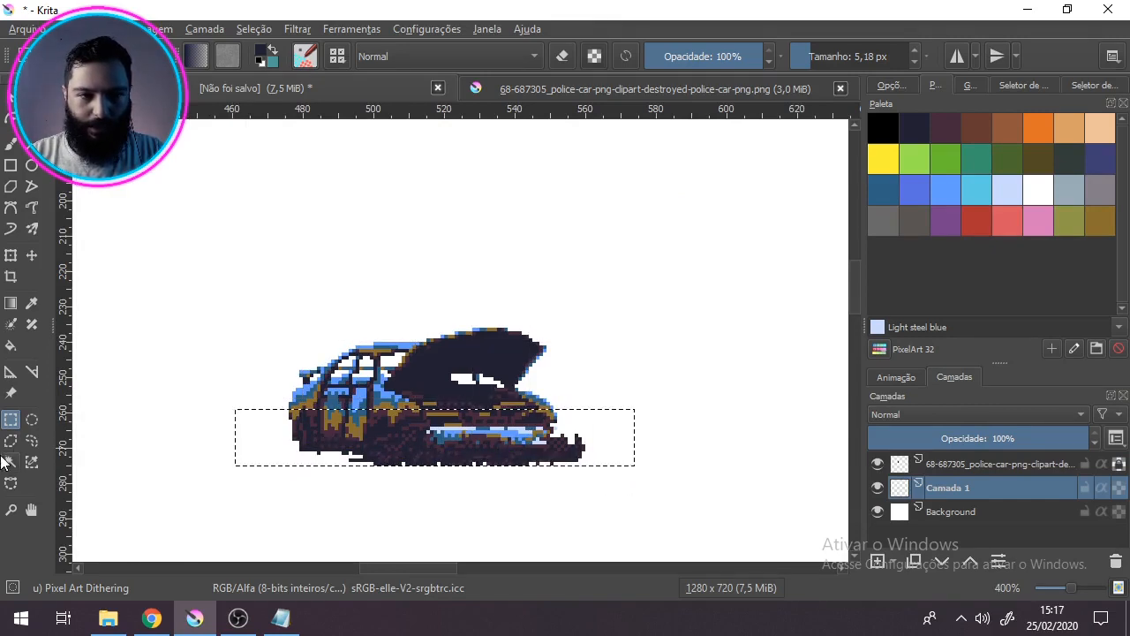
click(239, 447)
drag(239, 412, 658, 465)
scroll(416, 471, up, 2)
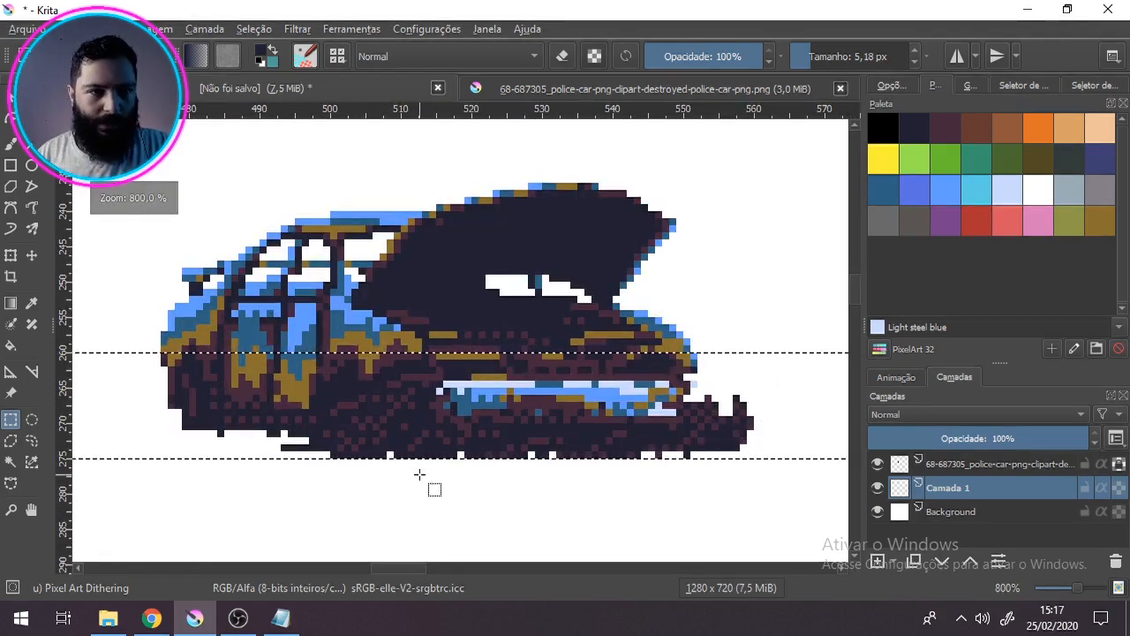
Step: Return to the freehand brush with the 1 px Pixel Art preset
click(15, 143)
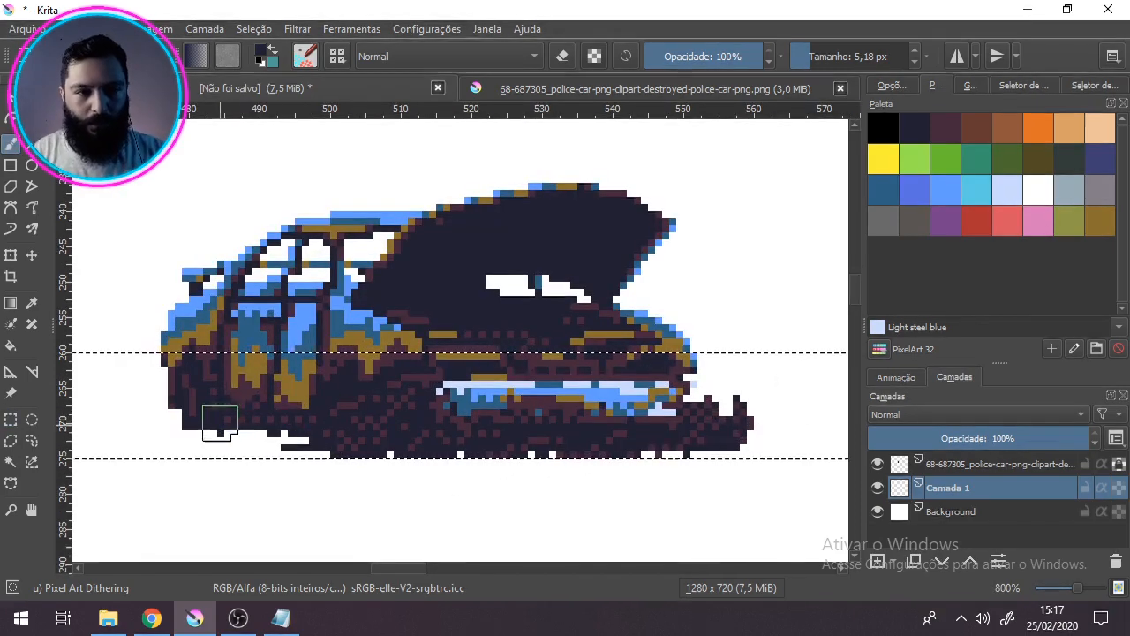
click(338, 56)
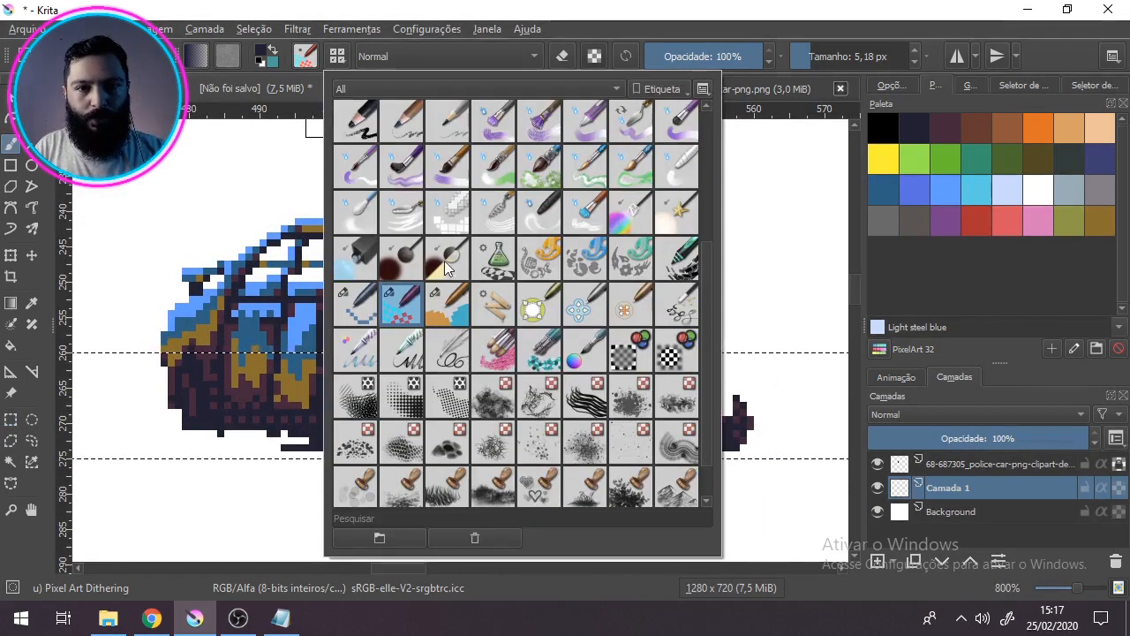
click(362, 301)
click(455, 31)
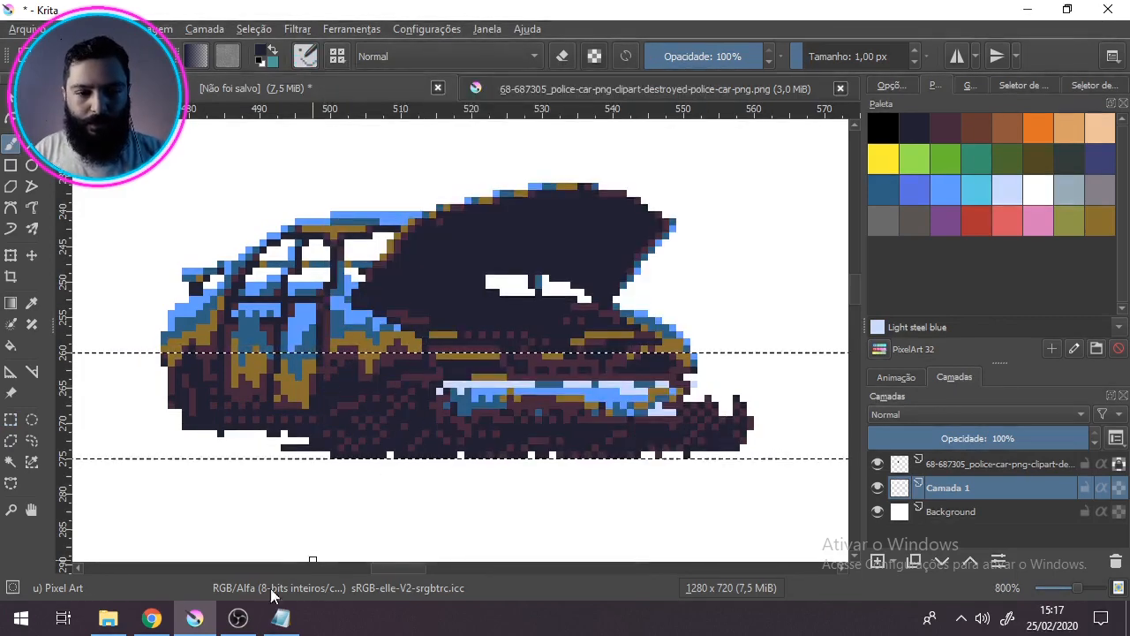
click(238, 618)
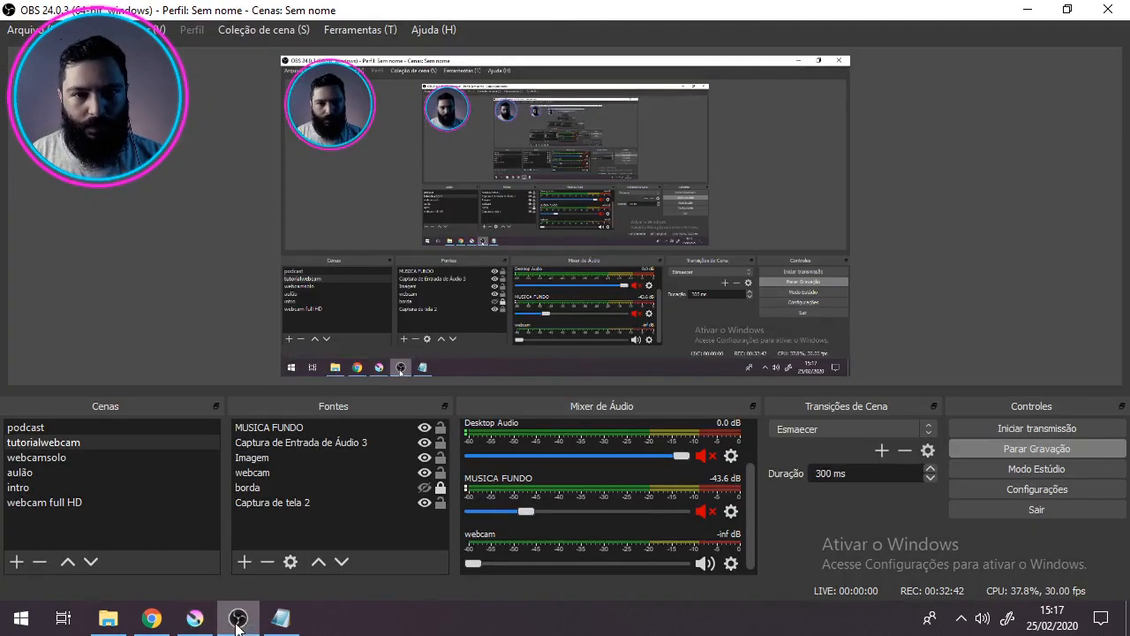
click(194, 618)
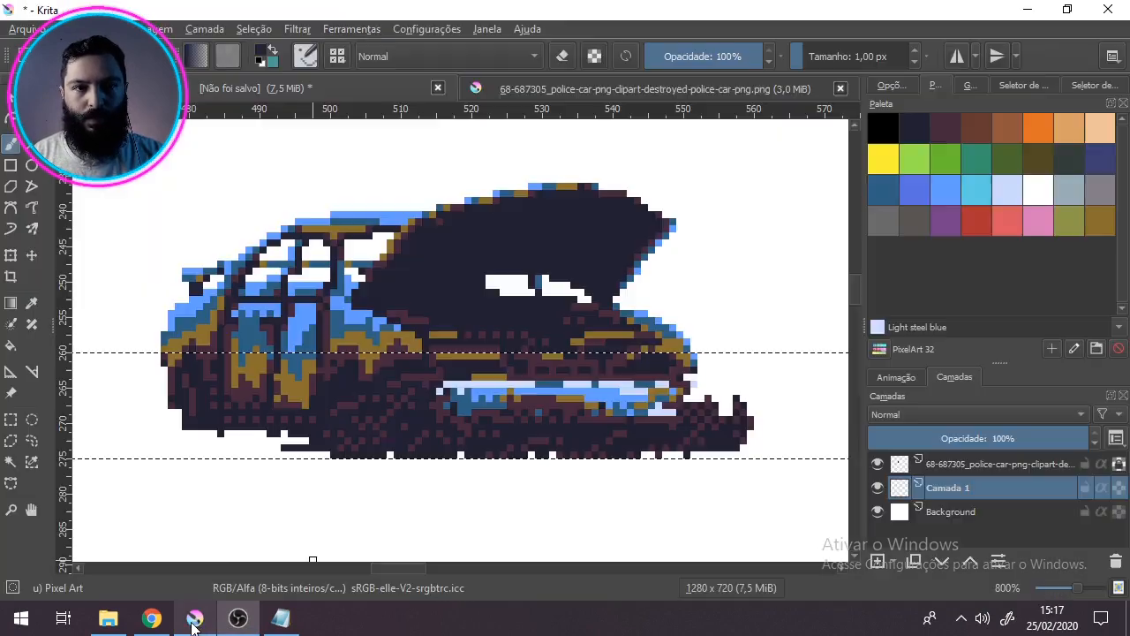
Step: Paint a dark navy mound with stepped sides beneath and beside the car on the new layer, filling the white gaps
ctrl+click(201, 417)
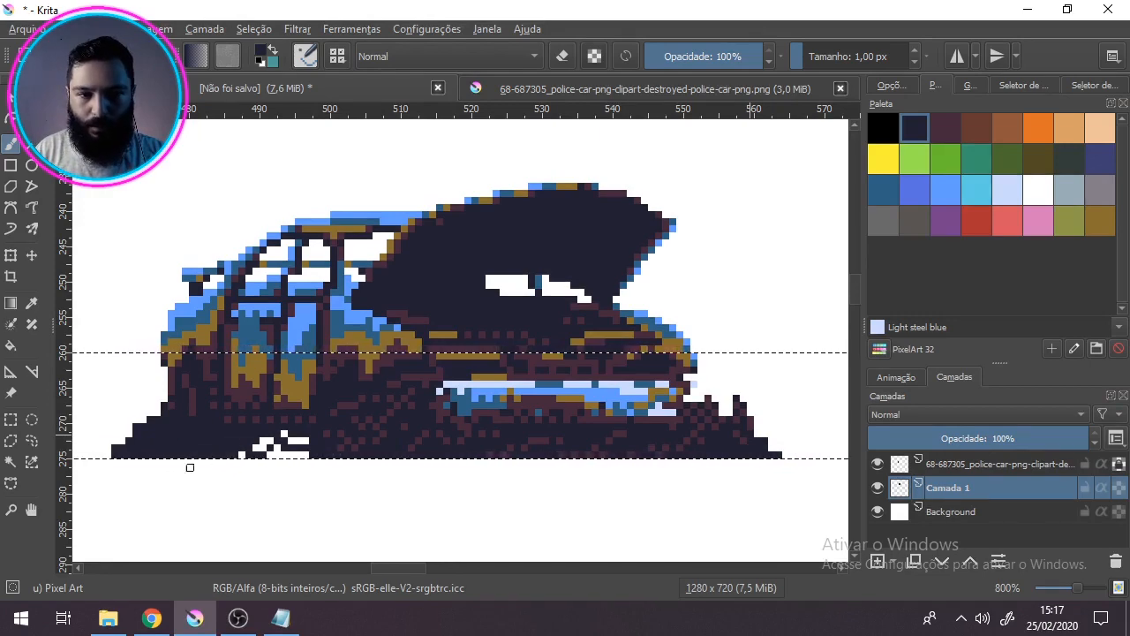
mouse_move(702, 403)
mouse_down()
mouse_move(596, 420)
mouse_move(609, 415)
mouse_move(594, 409)
mouse_up()
drag(533, 442, 607, 417)
drag(135, 440, 291, 450)
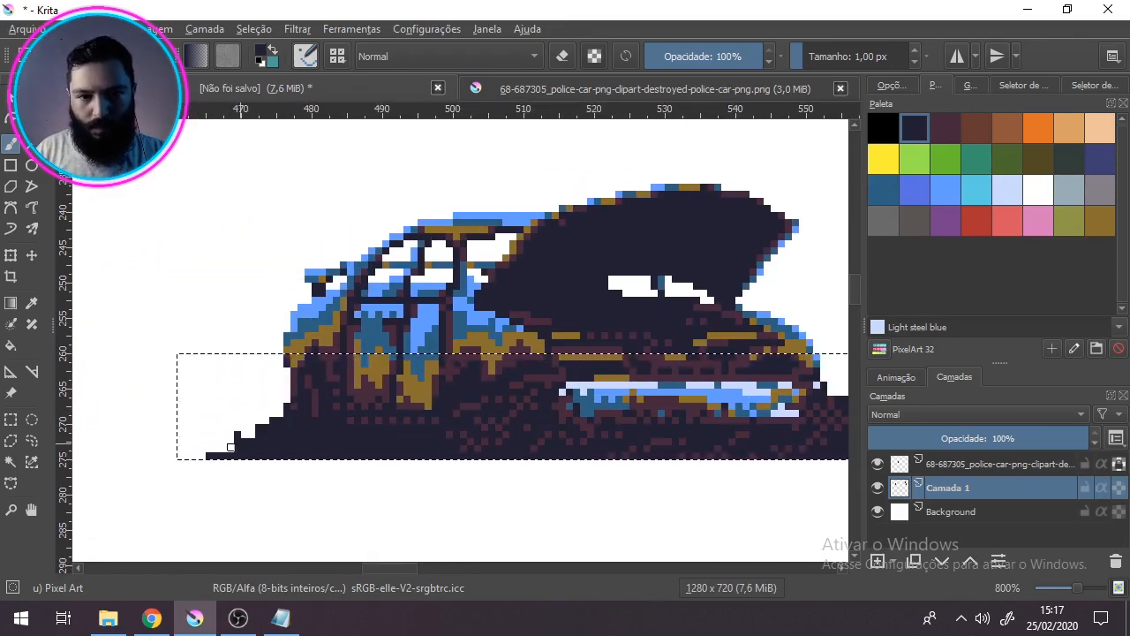
Step: Shade the slopes of the mound on both sides of the car with sampled maroon, and clear the selection
ctrl+click(405, 399)
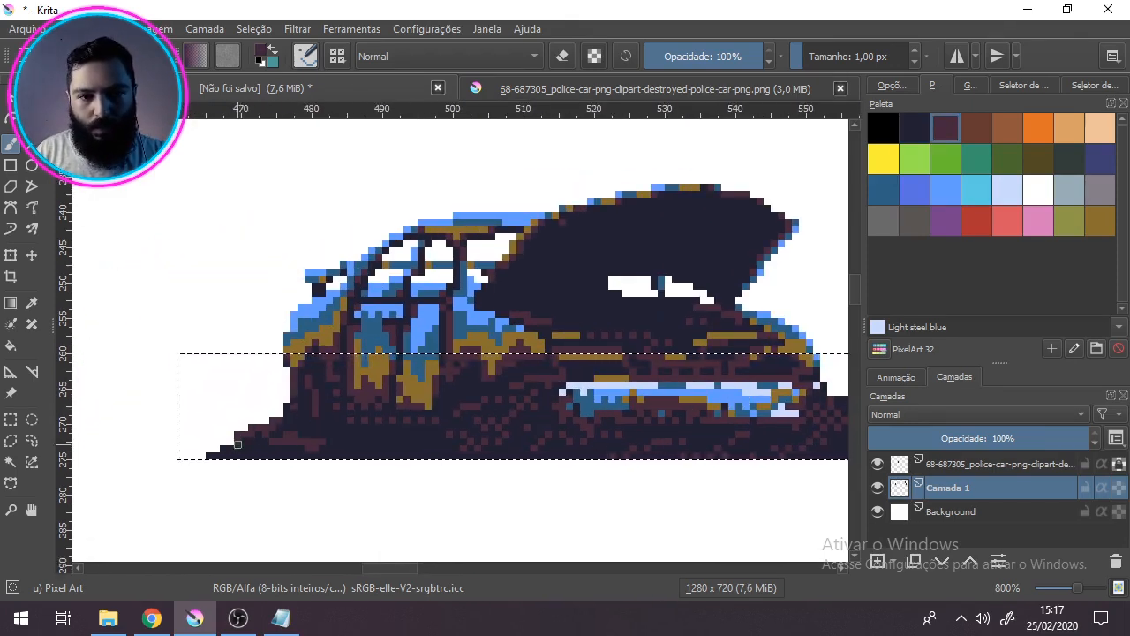
drag(825, 440, 567, 435)
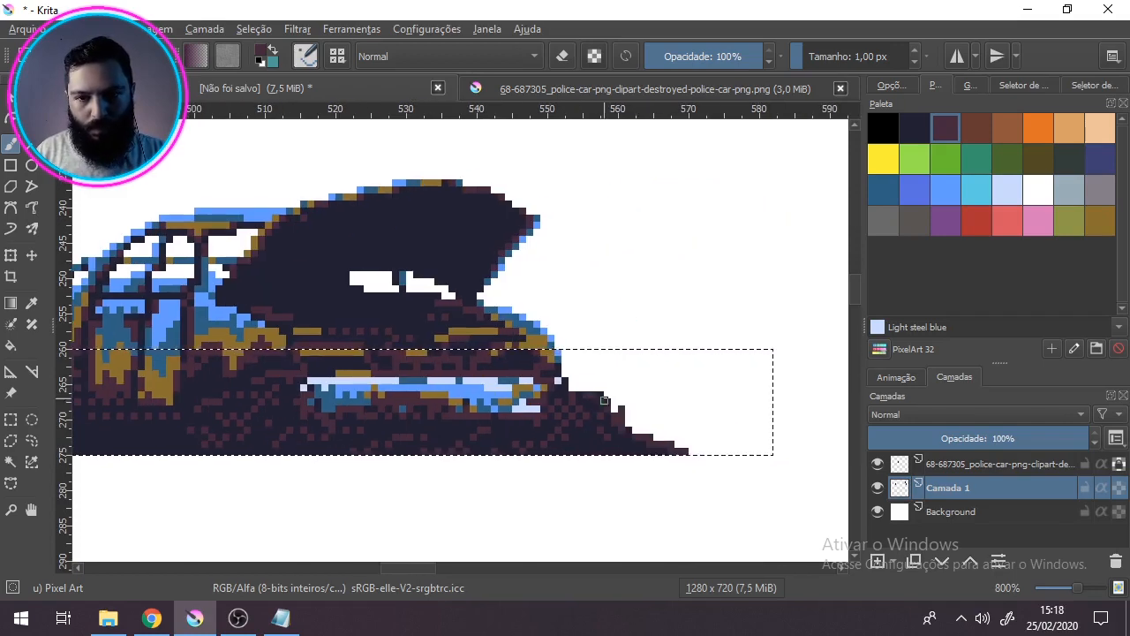
key(ctrl+shift+a)
Step: Examine the finished car and its mound as a whole at several zoom levels
scroll(552, 344, down, 3)
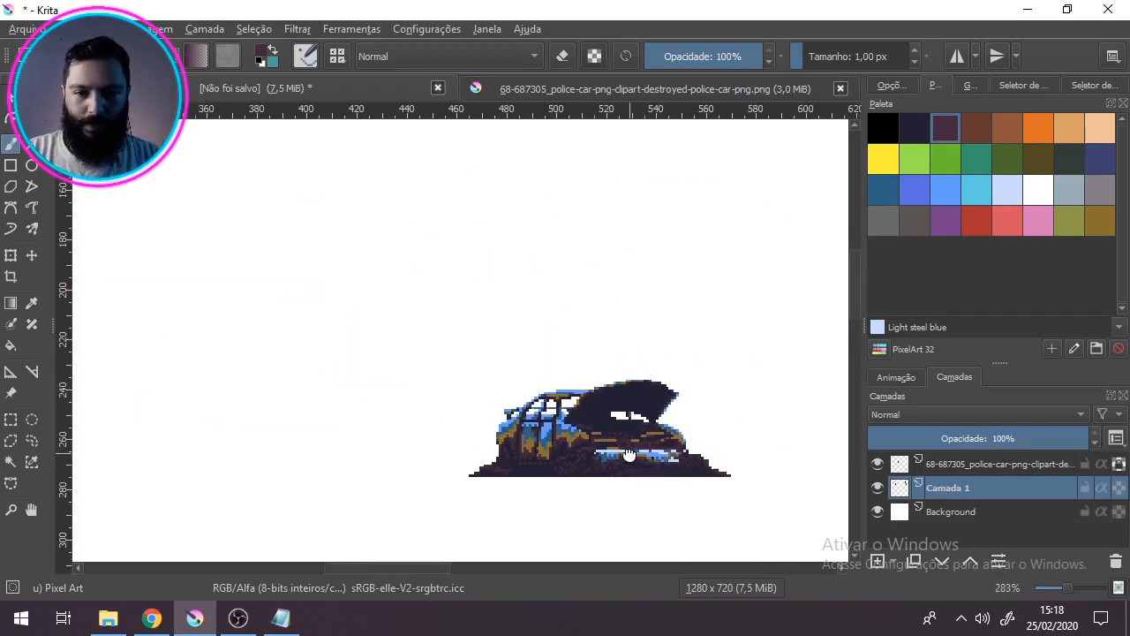
scroll(377, 314, up, 1)
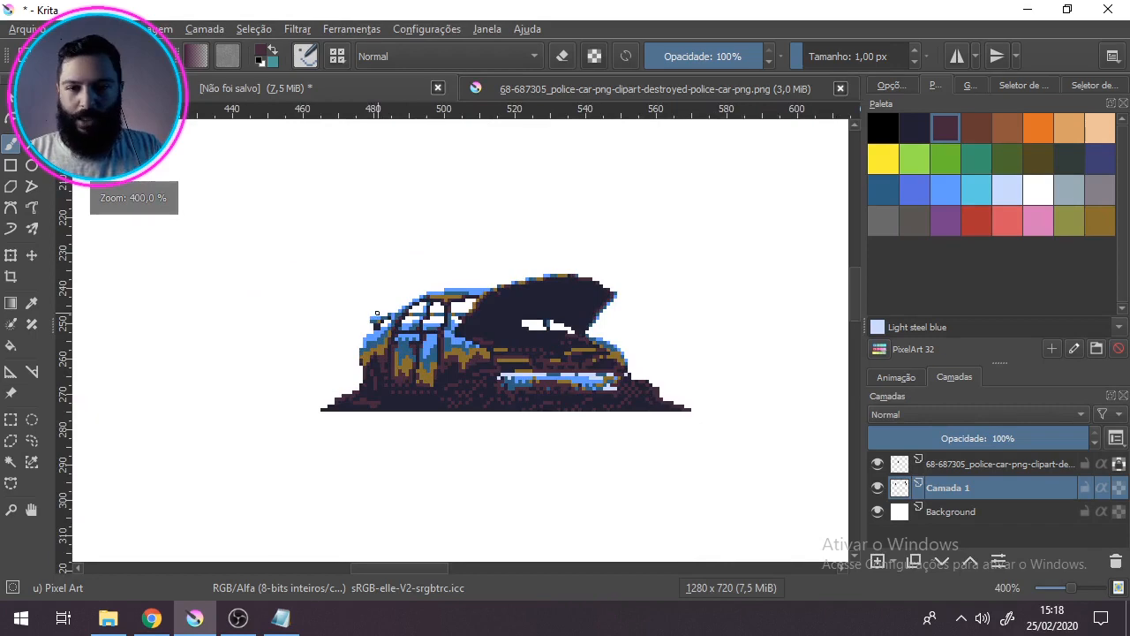
scroll(530, 303, up, 2)
scroll(533, 303, down, 5)
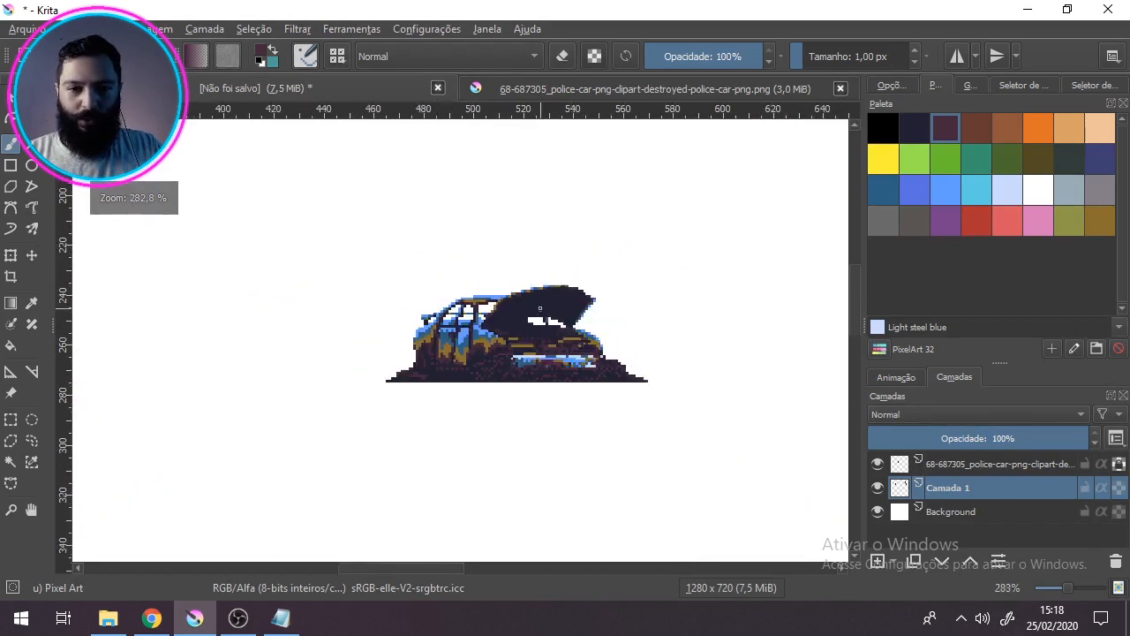
scroll(566, 287, up, 3)
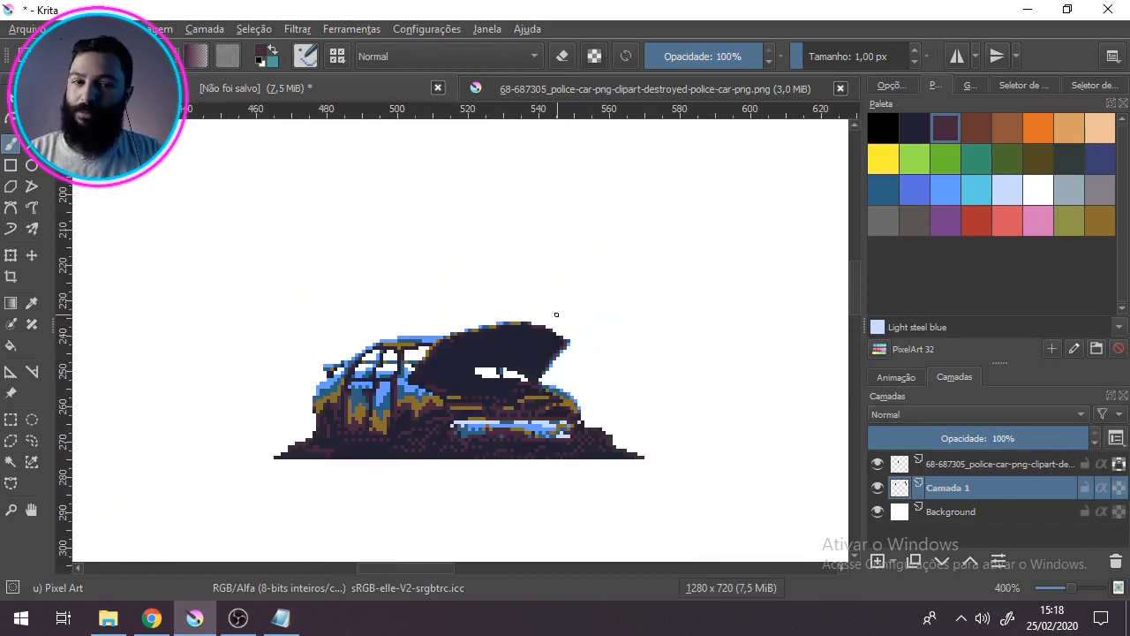
drag(546, 334, 610, 298)
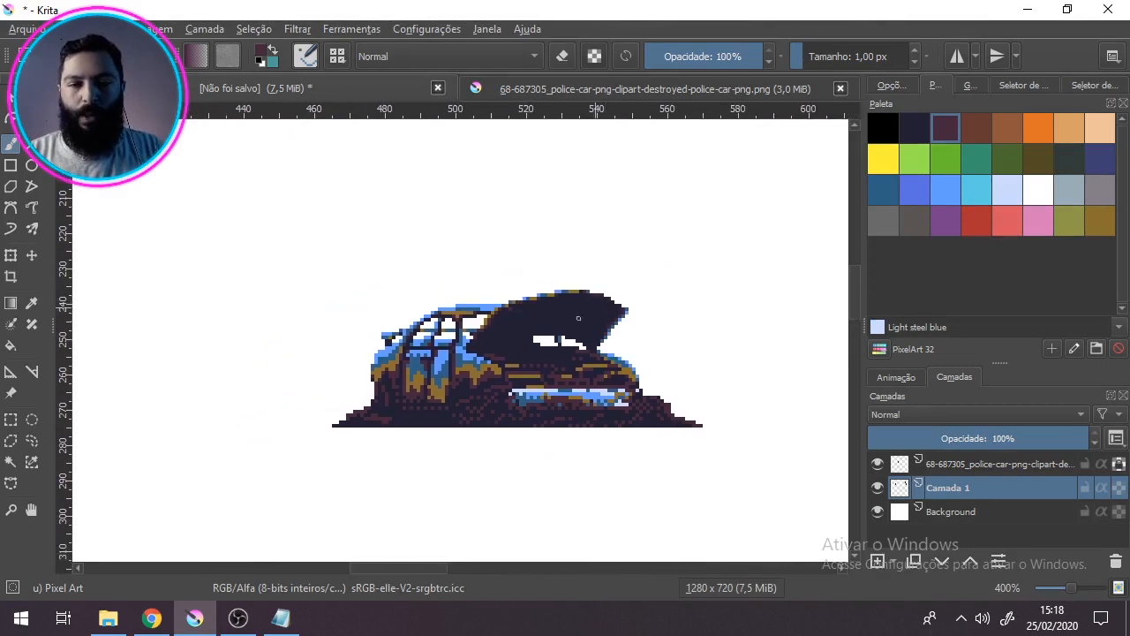
scroll(587, 218, up, 1)
scroll(588, 217, down, 1)
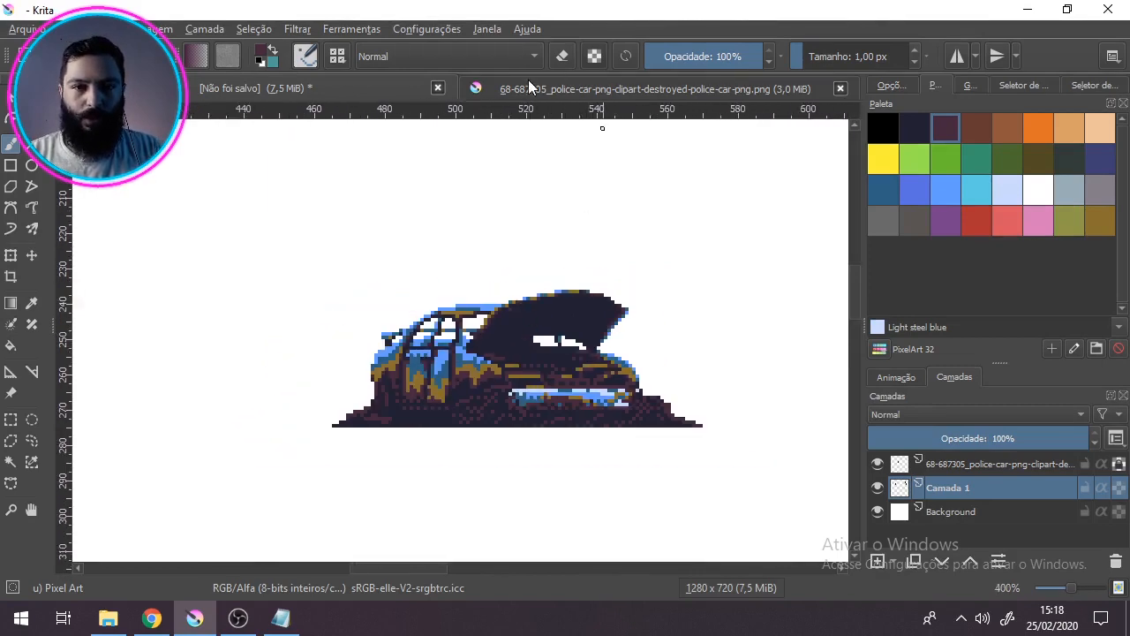
Step: Compare the pixel-art car on its mound with the original wrecked-car PNG, then return to the pixel-art document
click(528, 86)
key(1)
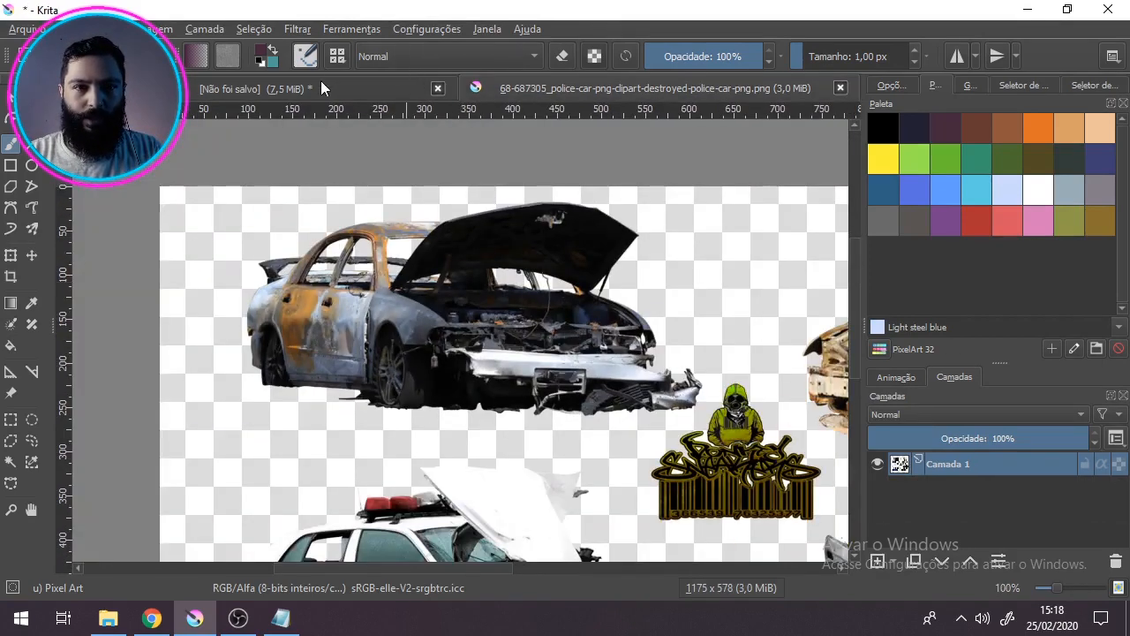
click(325, 89)
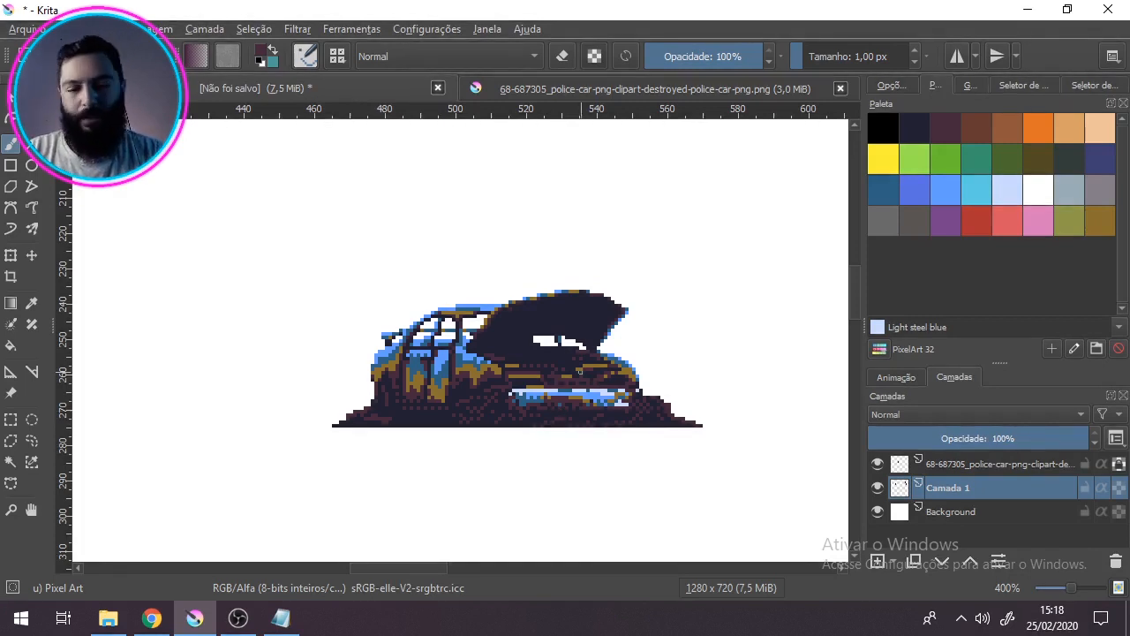
scroll(589, 321, up, 1)
drag(522, 402, 534, 323)
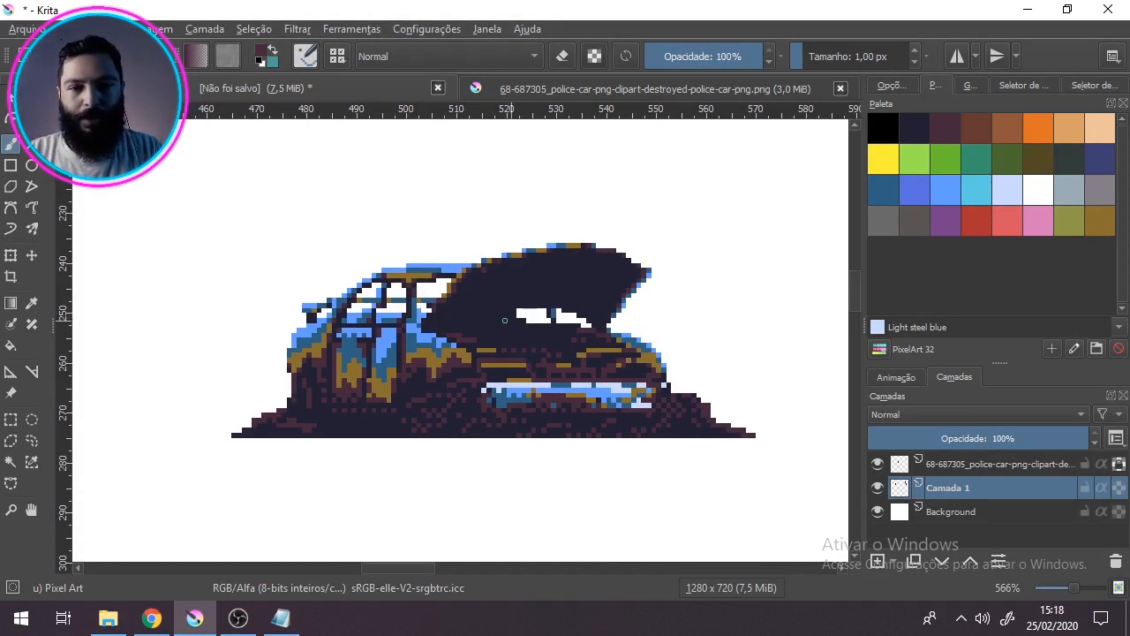
click(590, 90)
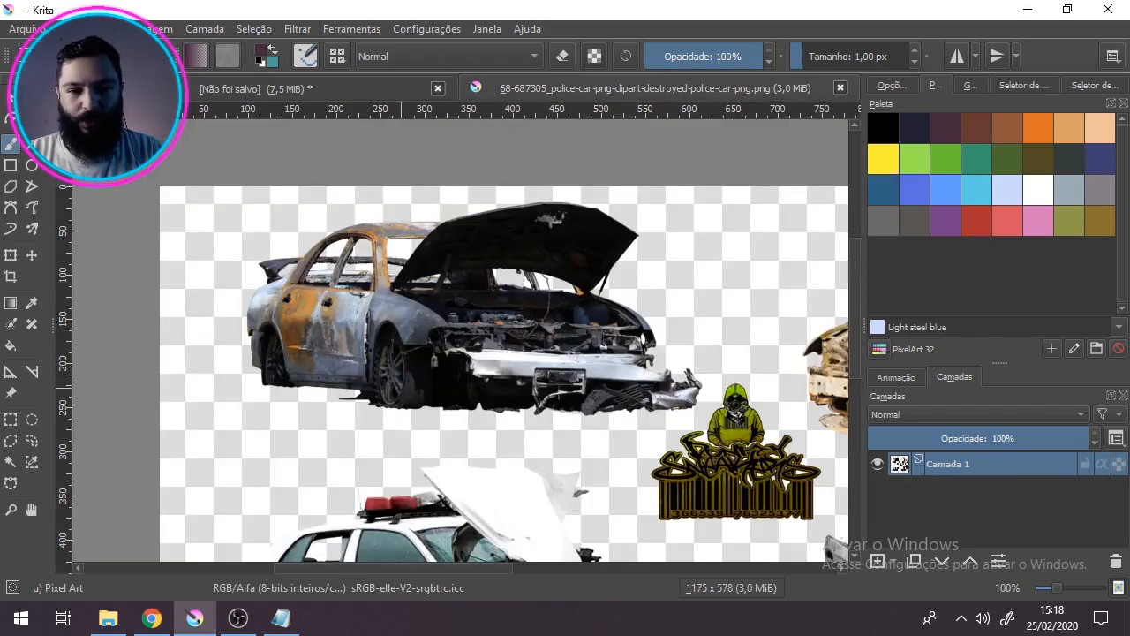
scroll(382, 292, down, 2)
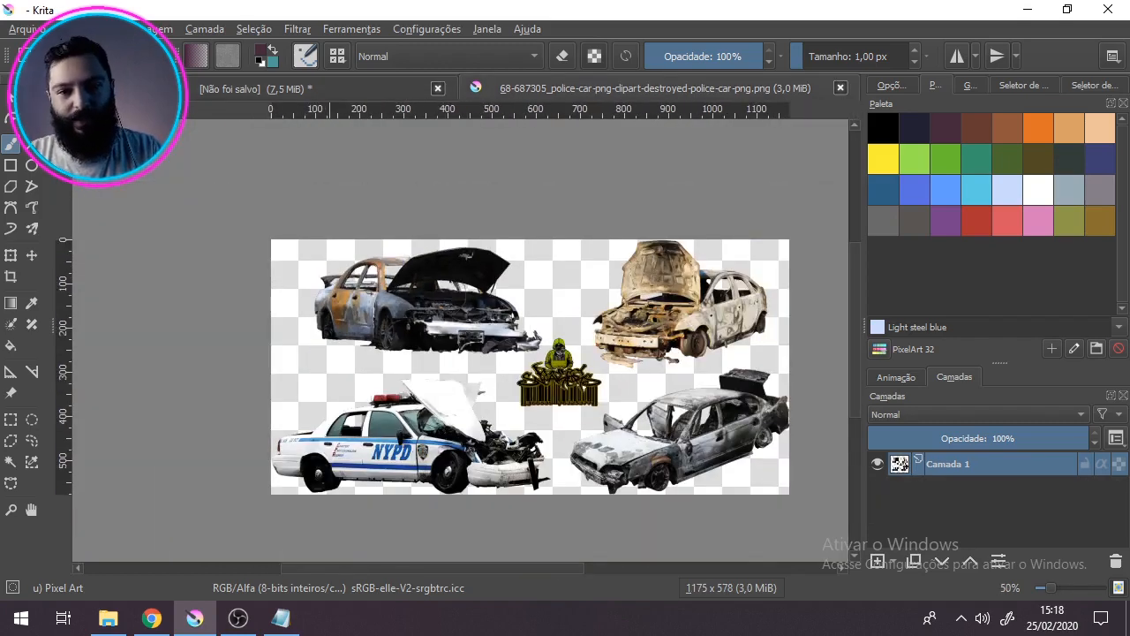
click(315, 86)
scroll(516, 339, down, 1)
drag(630, 350, 616, 383)
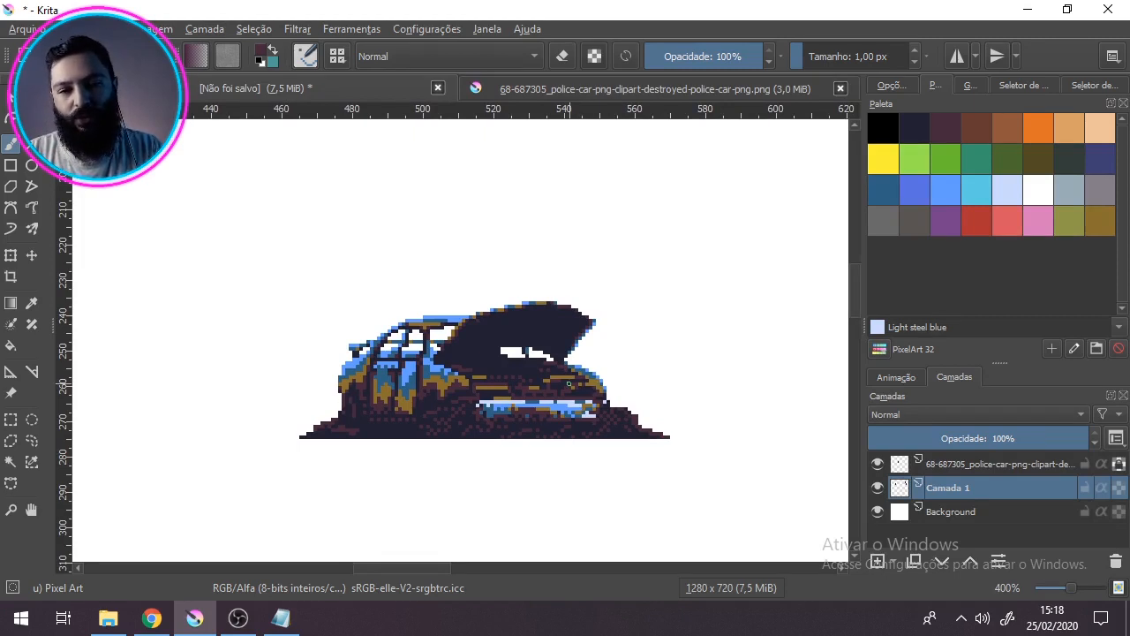
scroll(569, 383, down, 1)
scroll(568, 383, up, 1)
mouse_move(569, 383)
mouse_down()
mouse_move(534, 360)
mouse_move(525, 395)
mouse_move(349, 402)
mouse_move(513, 381)
mouse_up()
scroll(552, 364, down, 1)
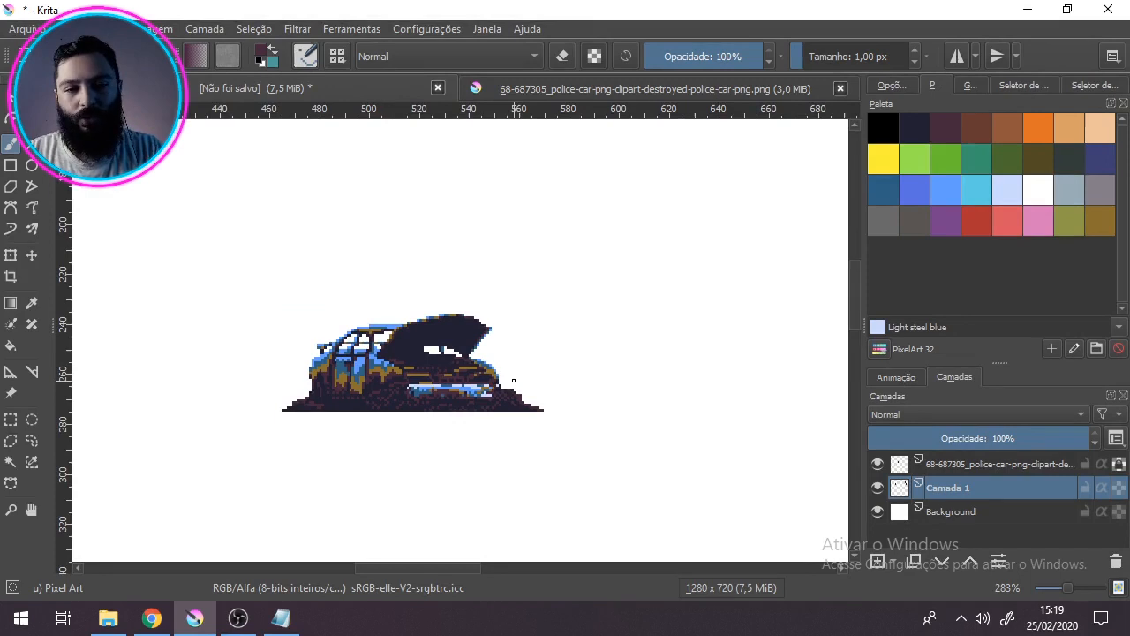
scroll(316, 355, up, 2)
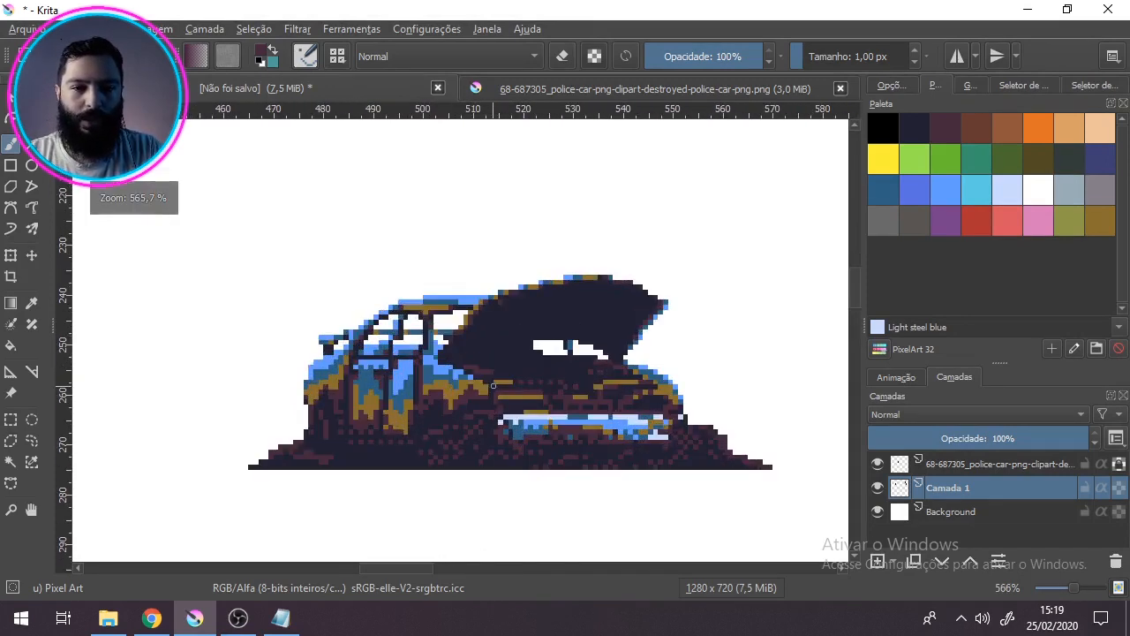
drag(493, 386, 468, 360)
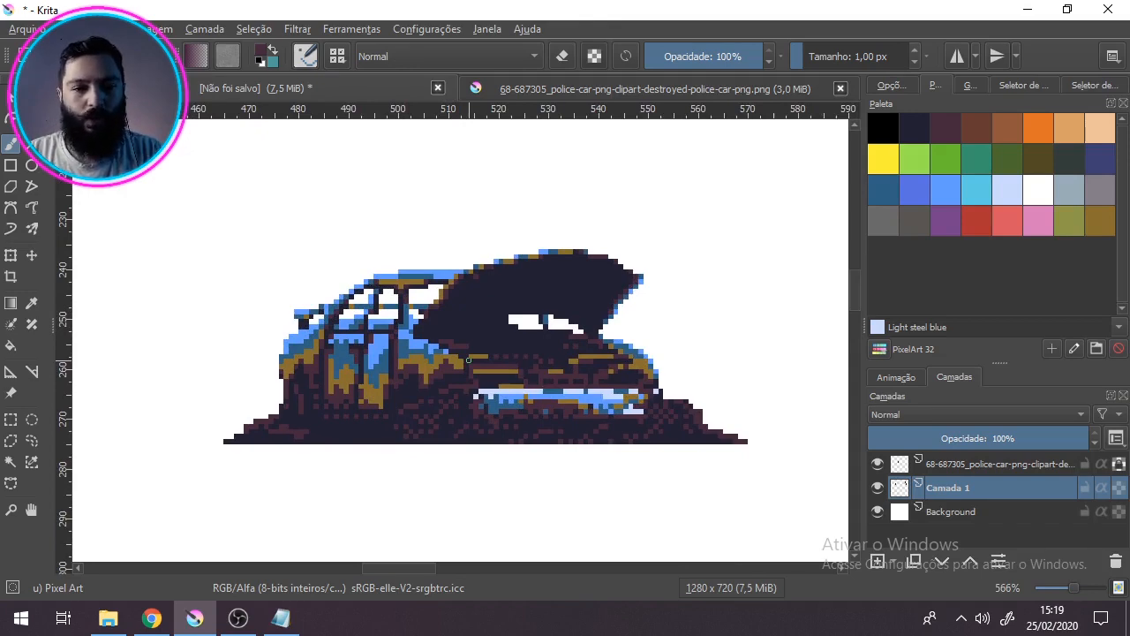
scroll(468, 360, down, 4)
scroll(469, 361, up, 3)
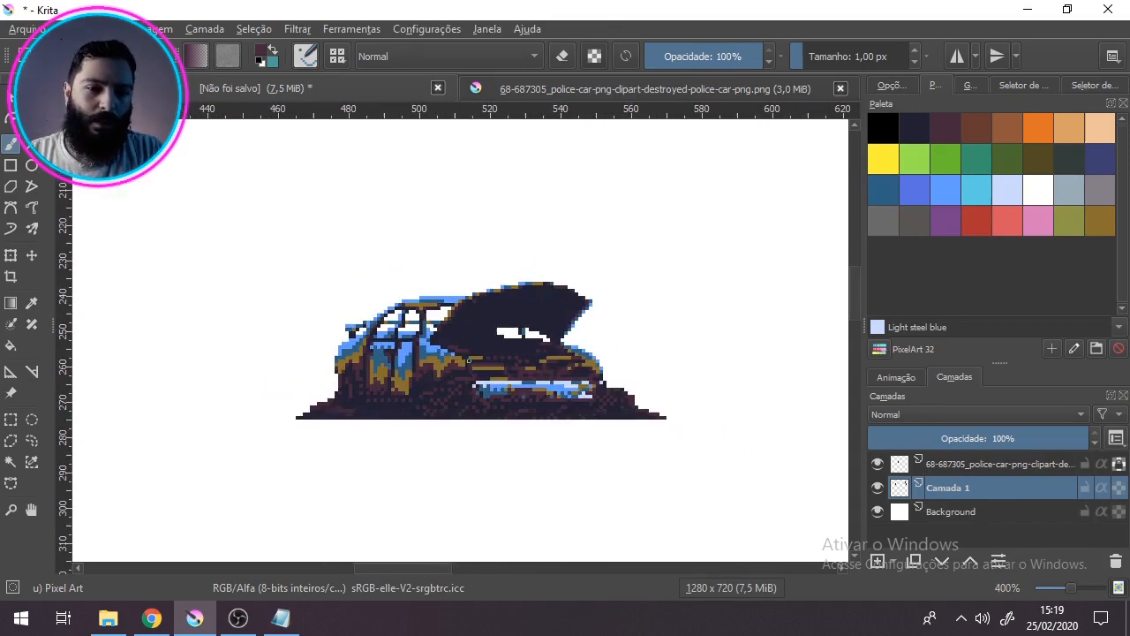
drag(534, 389, 517, 389)
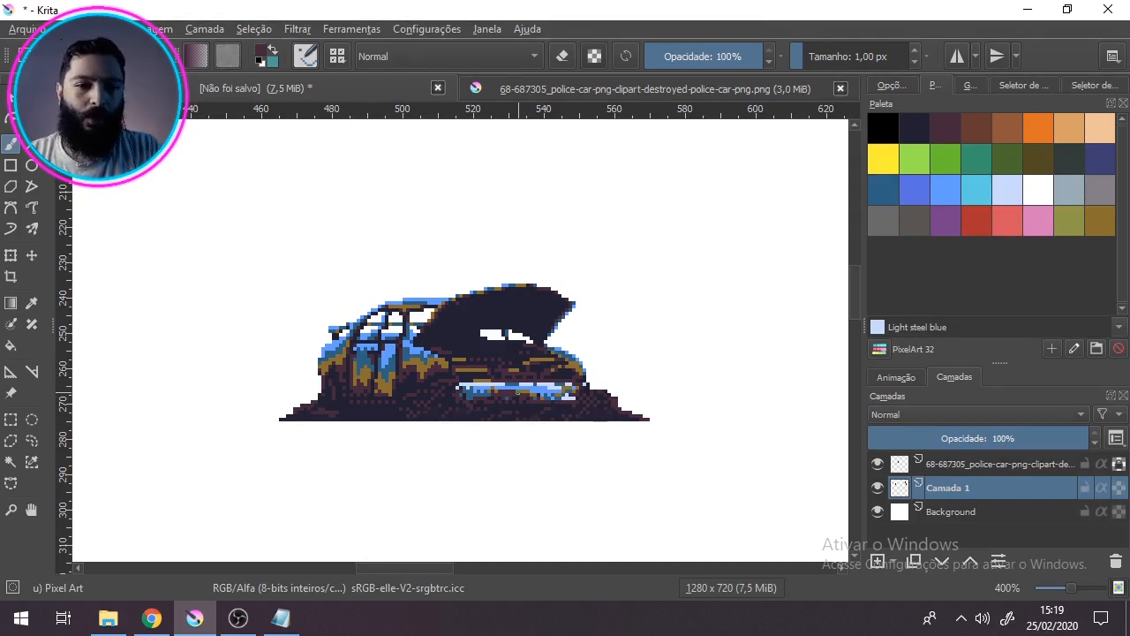
drag(463, 374, 490, 378)
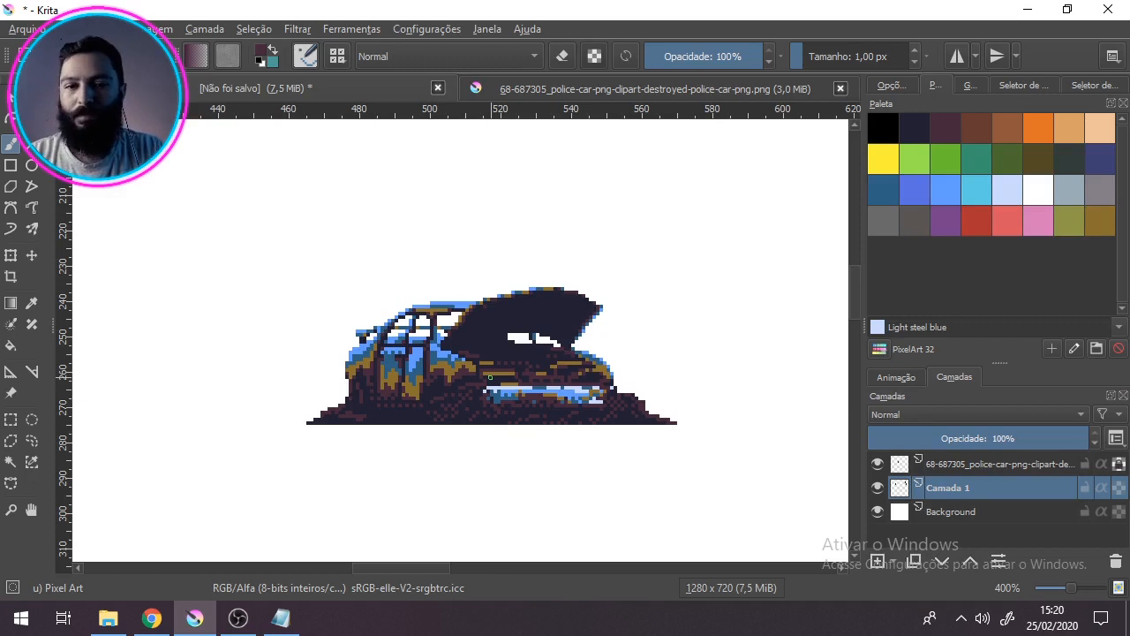
scroll(490, 377, up, 1)
mouse_move(490, 377)
mouse_down()
mouse_move(516, 409)
mouse_move(476, 436)
mouse_up()
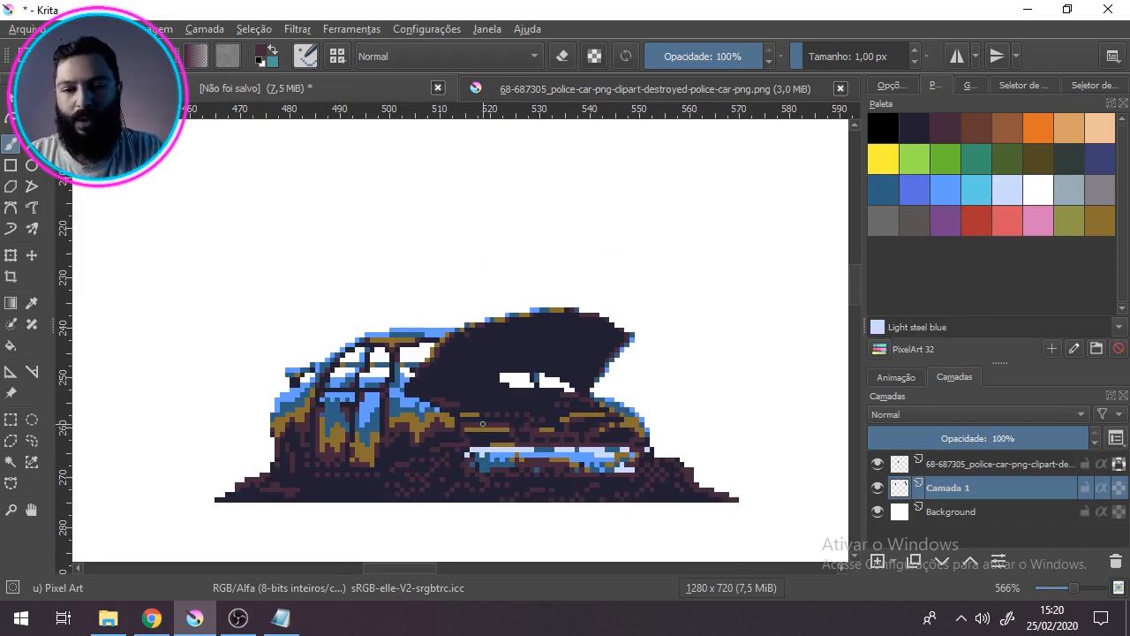
drag(483, 424, 465, 352)
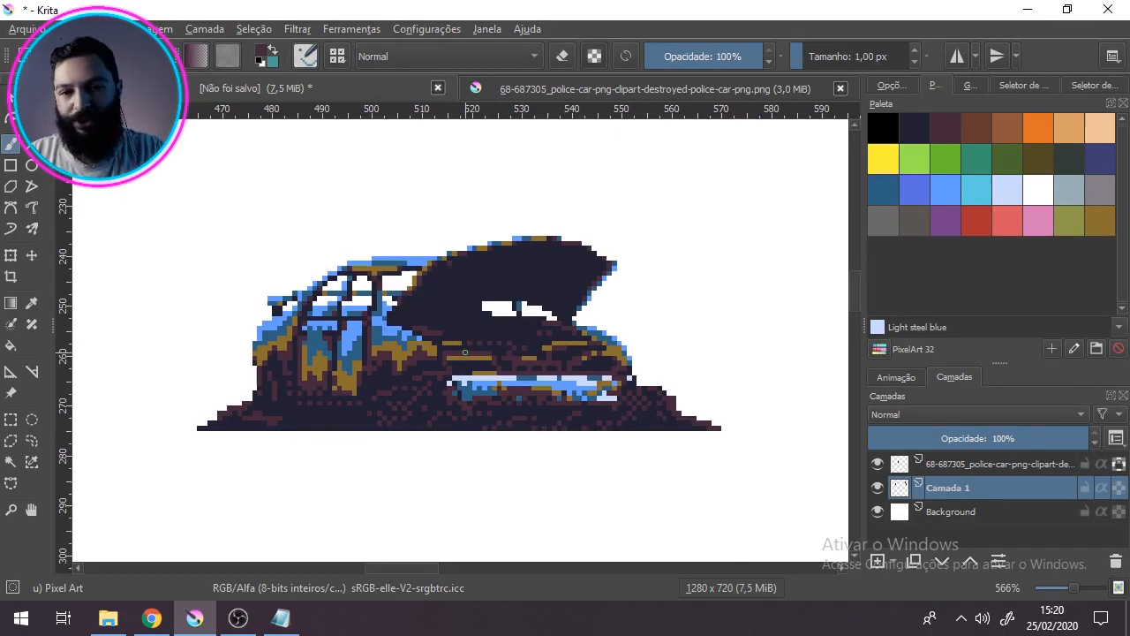
drag(457, 340, 472, 351)
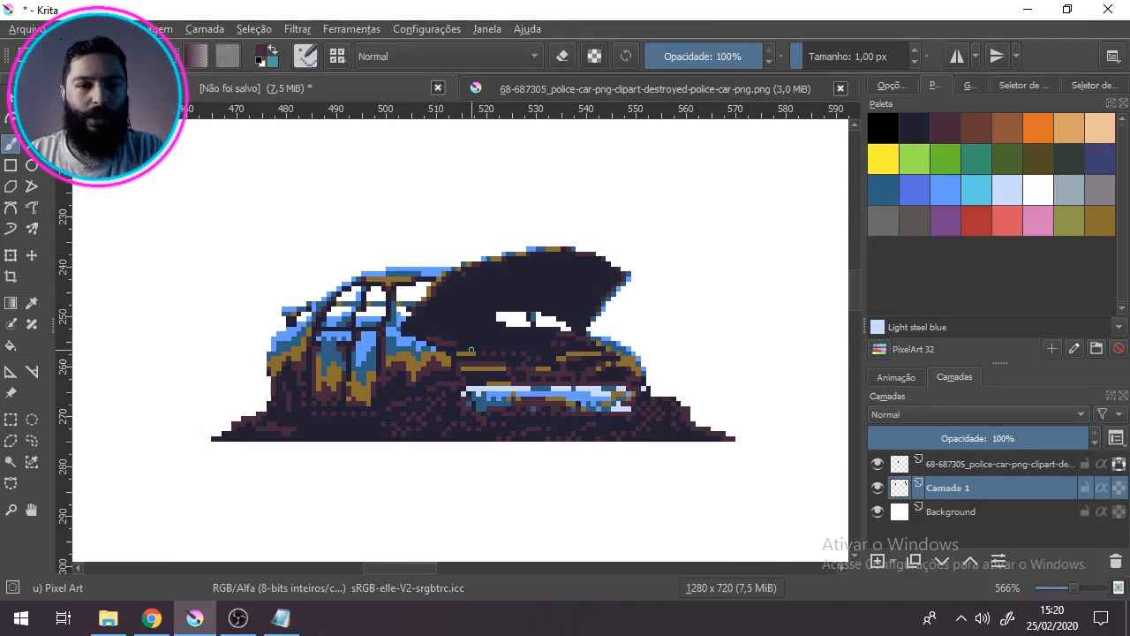